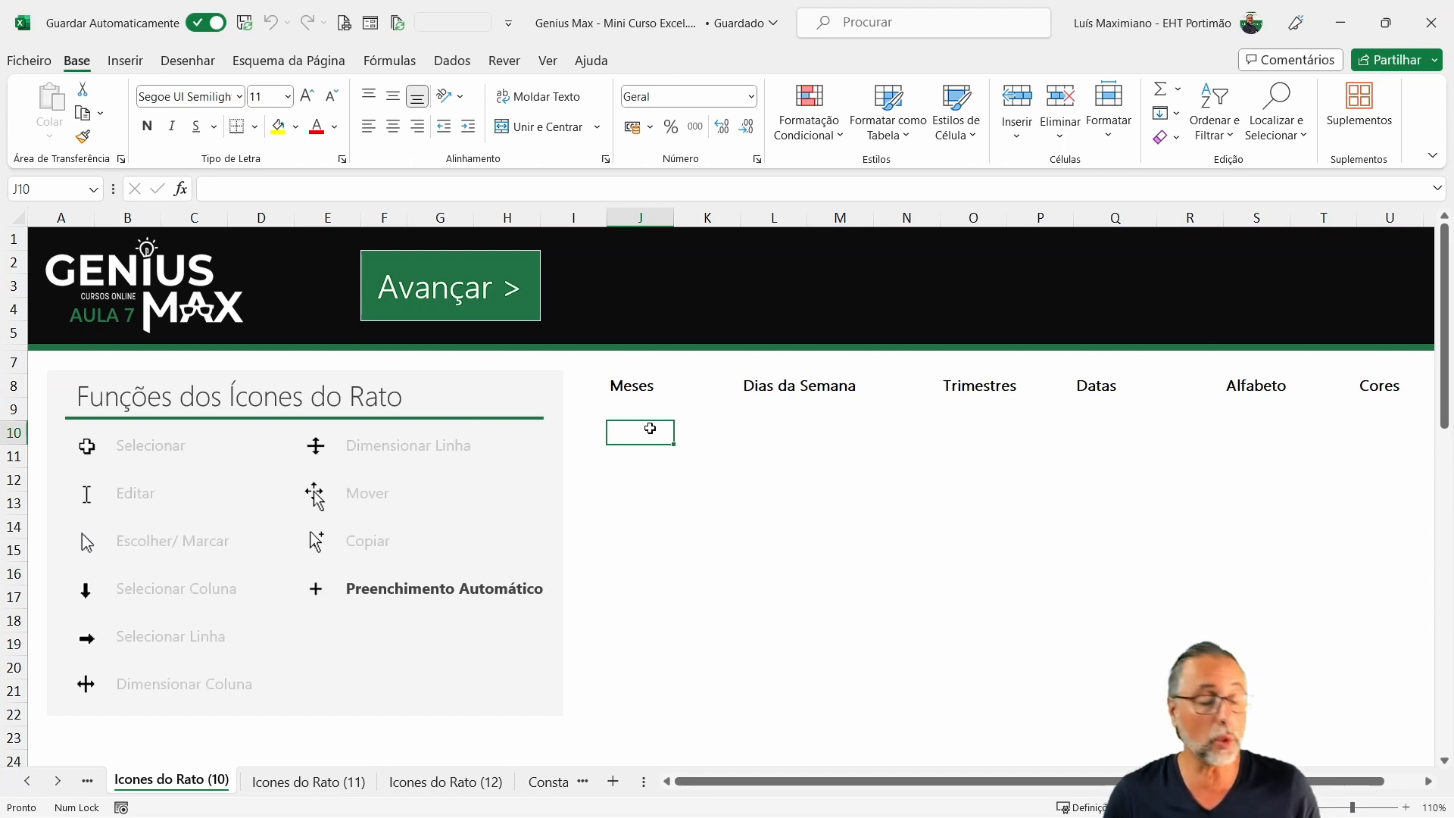
# Enter "Maio" in J10 and autofill the month names down to J17.
pyautogui.write('Maio')
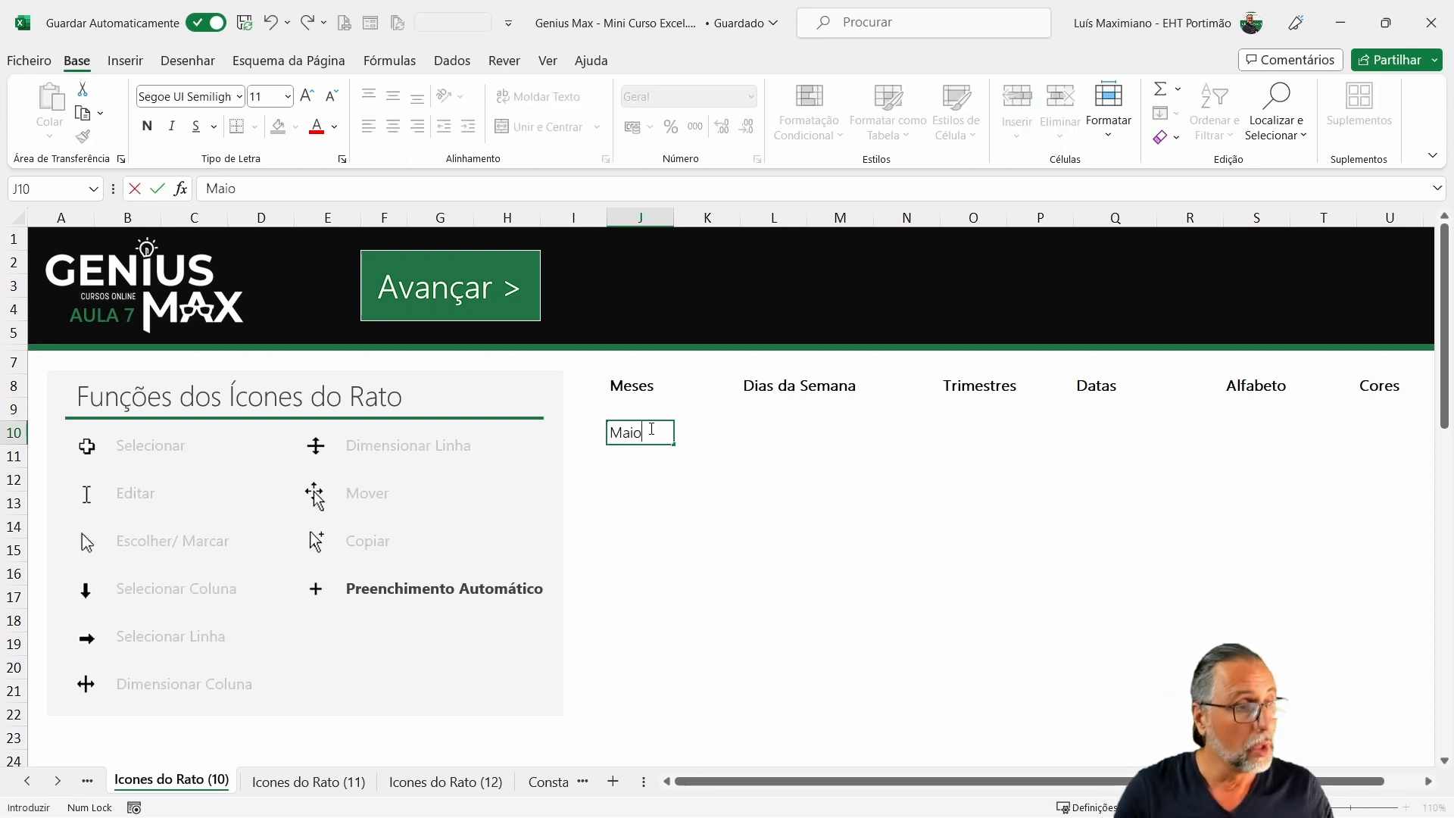
pyautogui.press('Return')
pyautogui.click(636, 436)
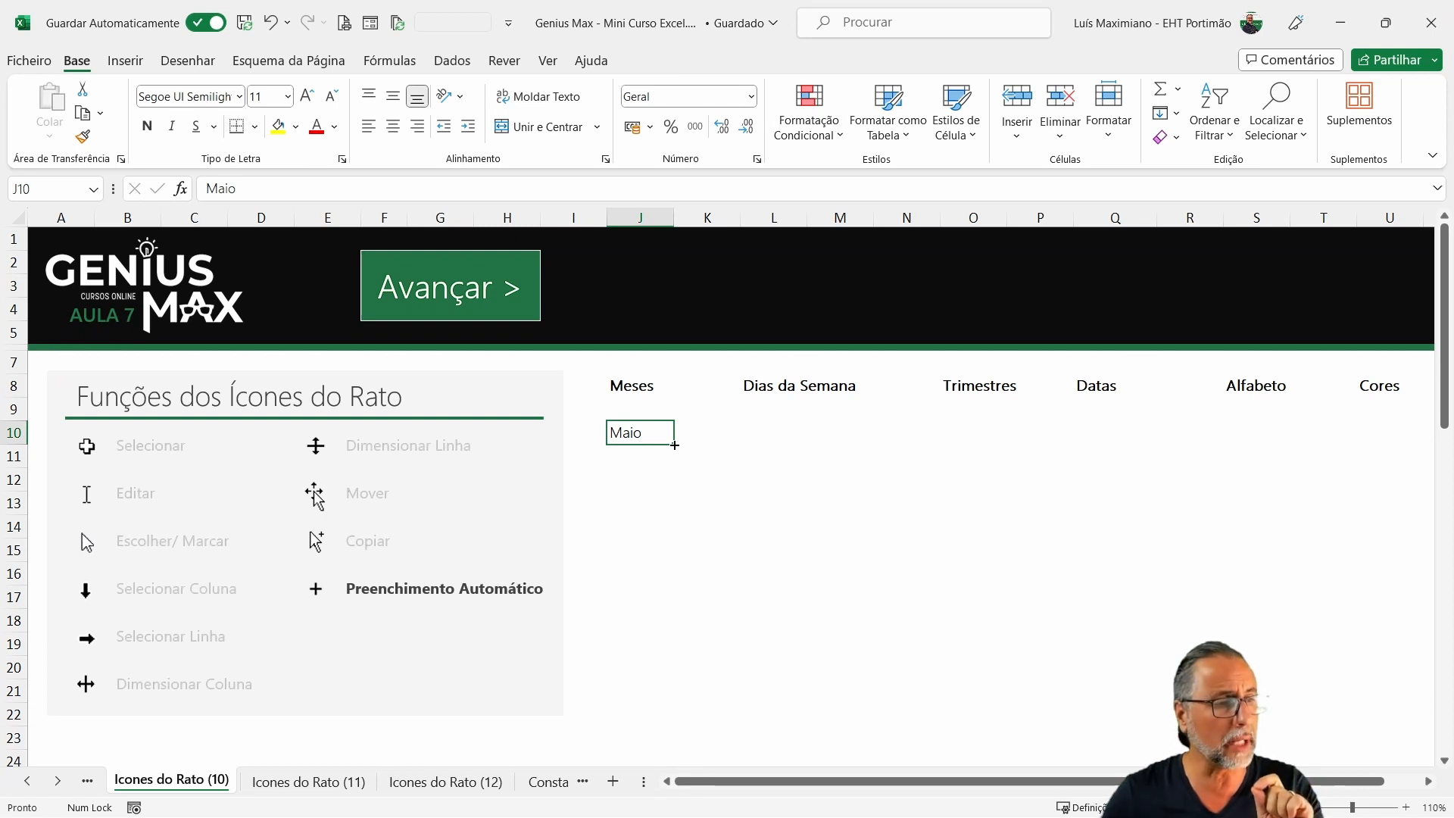
pyautogui.moveTo(675, 445); pyautogui.dragTo(671, 609)
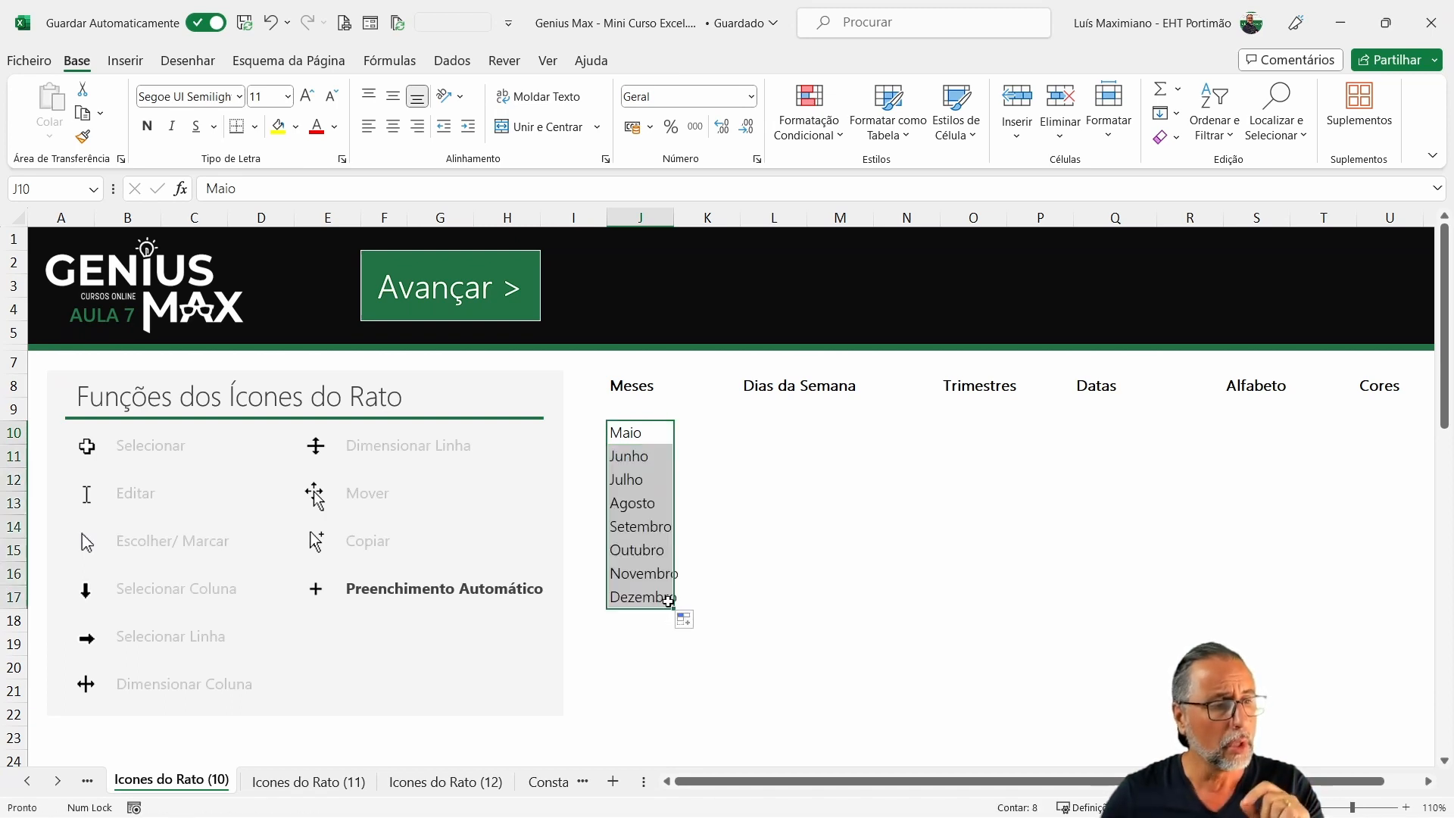
# Autofill months across from J14 to N14, and upward from M14 to M10.
pyautogui.click(663, 533)
pyautogui.moveTo(673, 537); pyautogui.dragTo(967, 538)
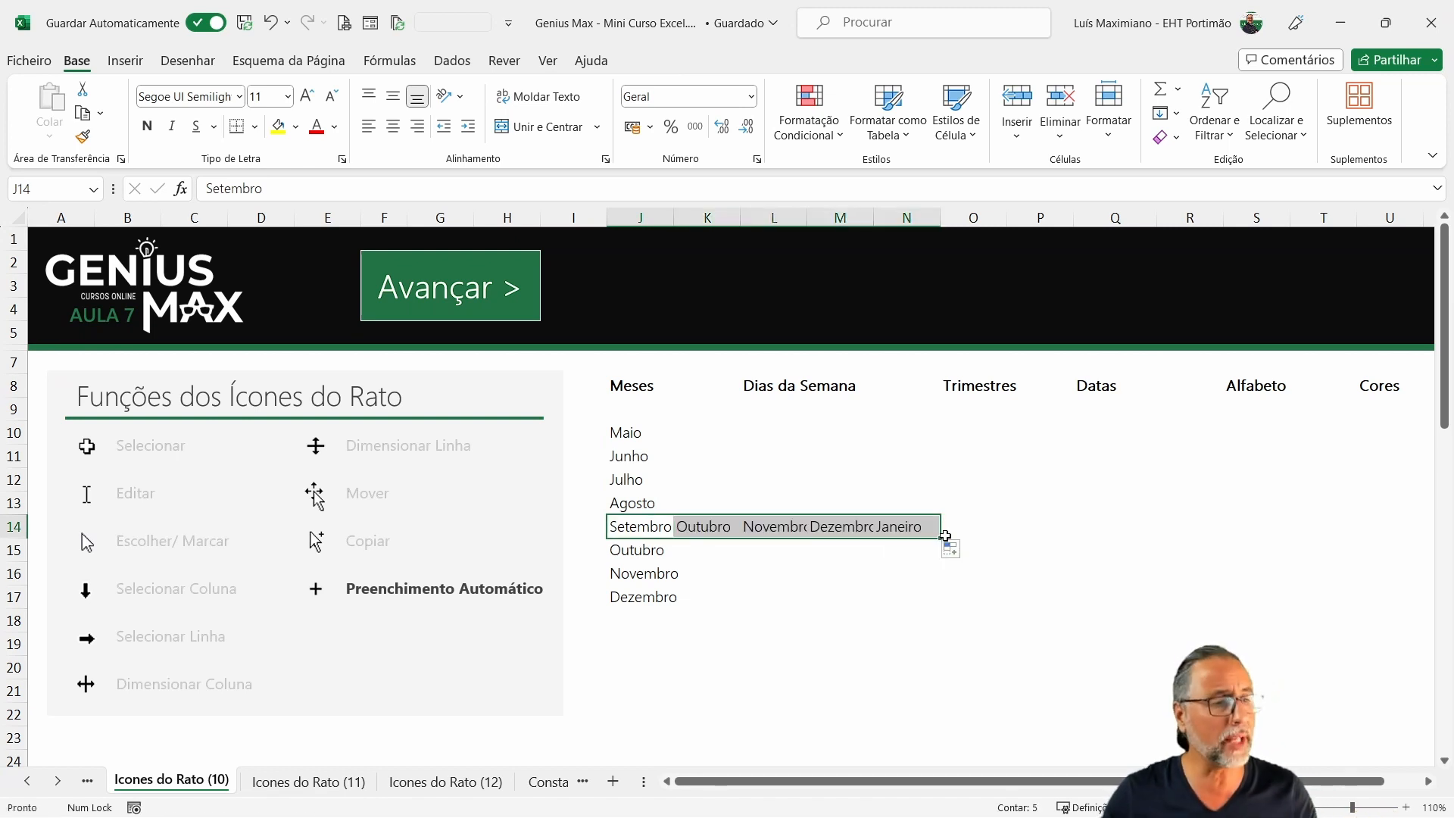
pyautogui.click(846, 530)
pyautogui.moveTo(874, 538); pyautogui.dragTo(880, 435)
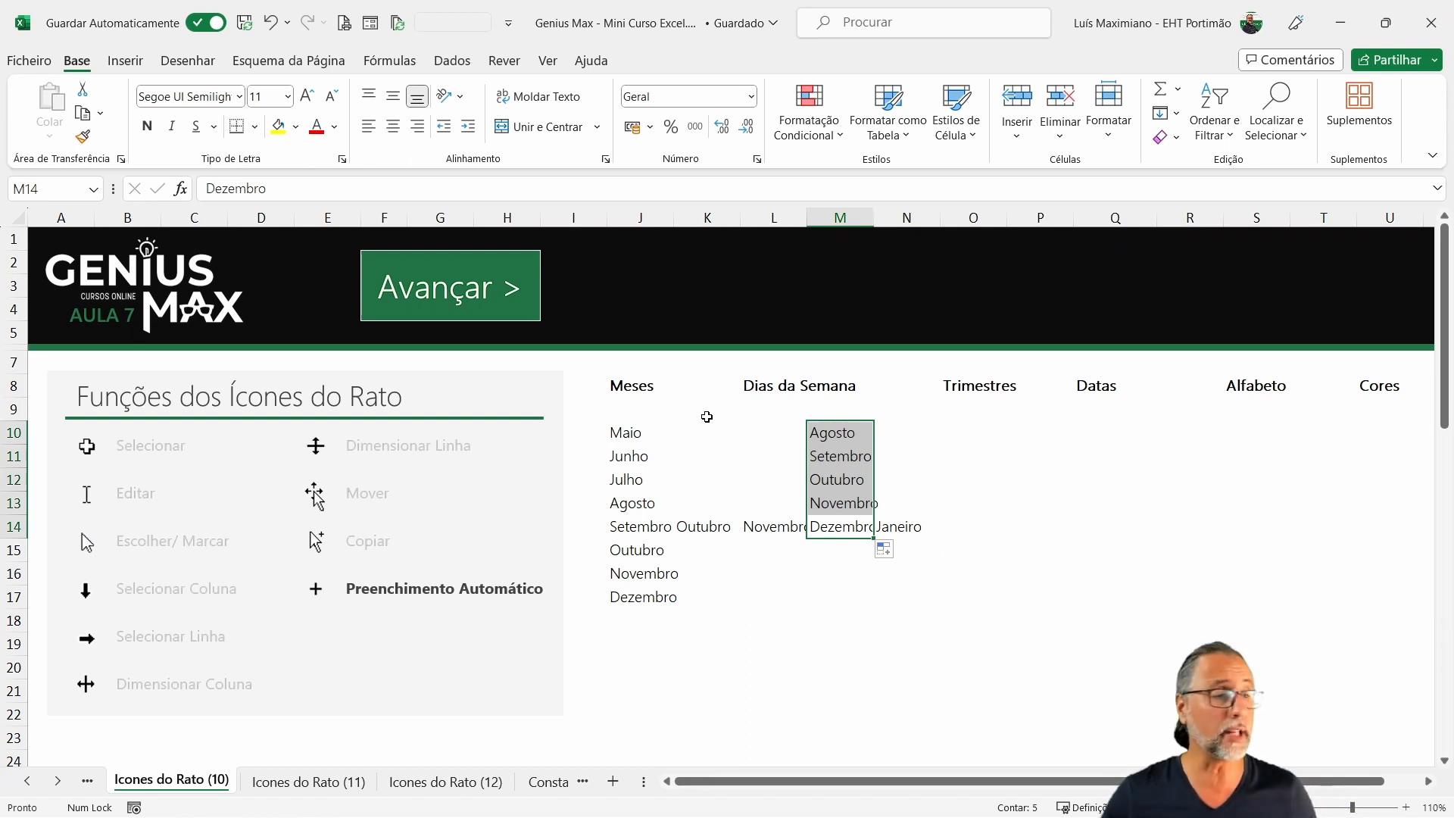
# Replace the sample months in J10:N18 with "Janeiro" in J10, autofilled down to J21.
pyautogui.moveTo(624, 442); pyautogui.dragTo(876, 617)
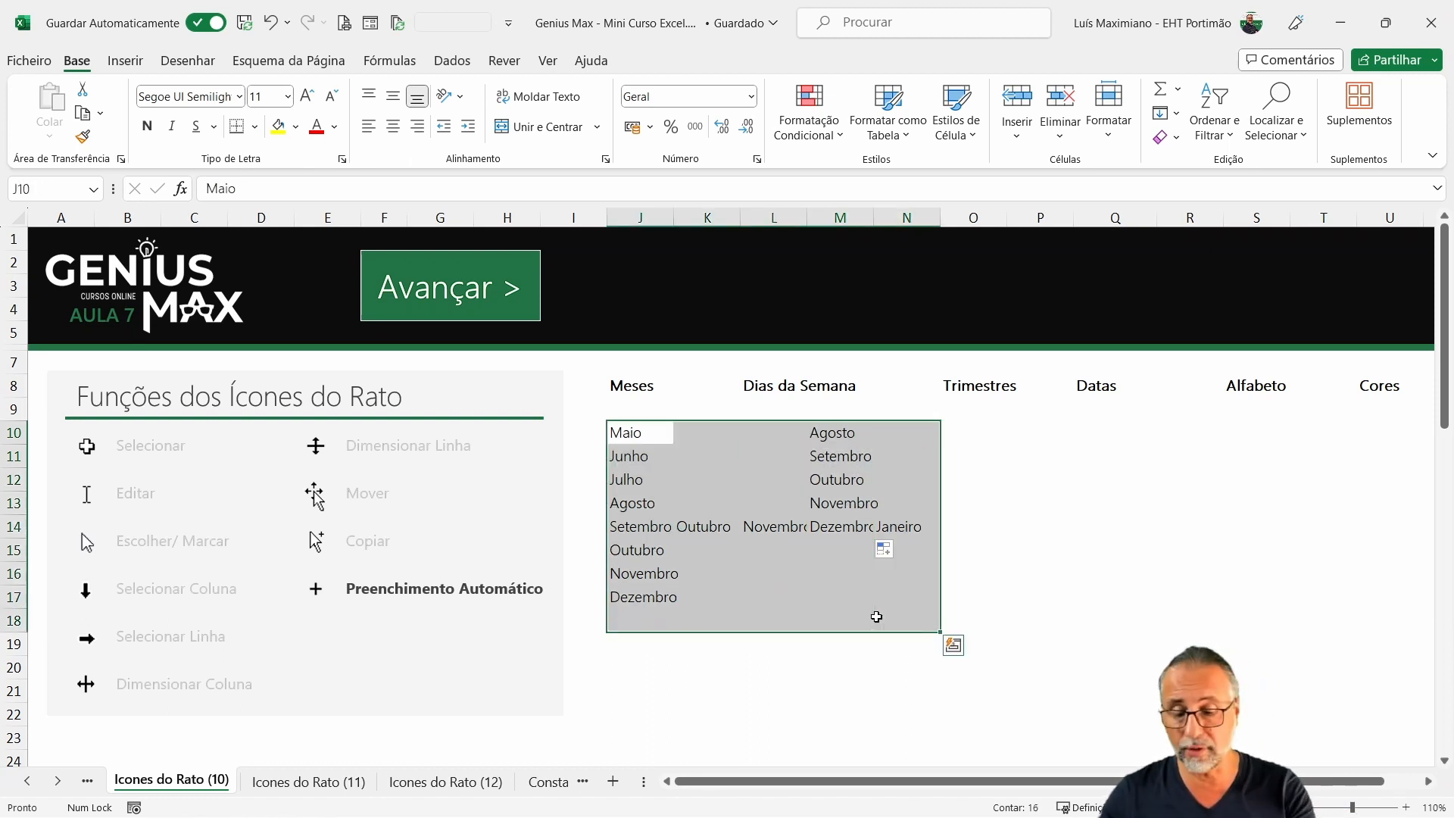
pyautogui.press('Delete')
pyautogui.click(640, 428)
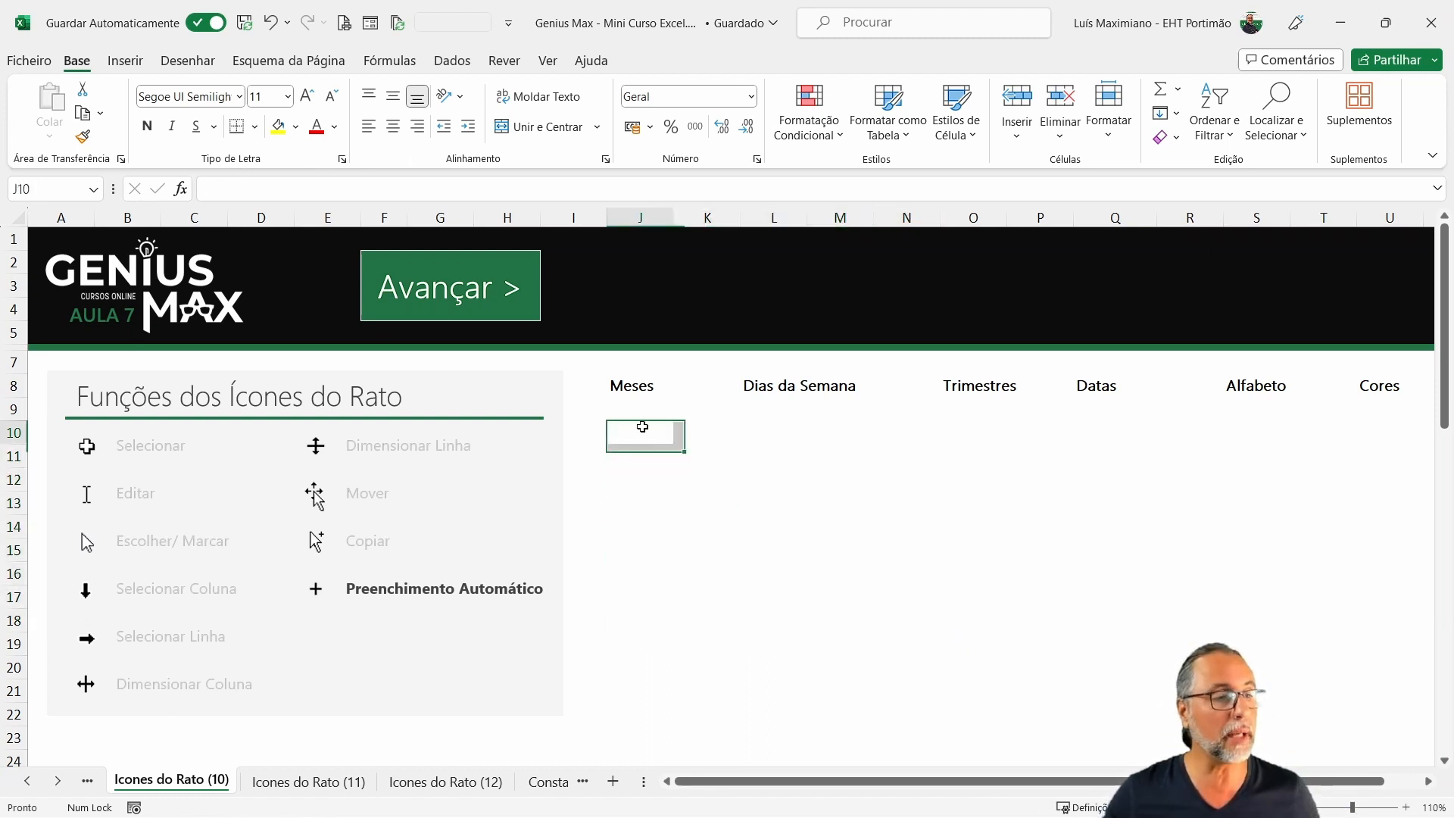
pyautogui.write('Janeiro')
pyautogui.press('Return')
pyautogui.click(645, 429)
pyautogui.moveTo(671, 441); pyautogui.dragTo(678, 698)
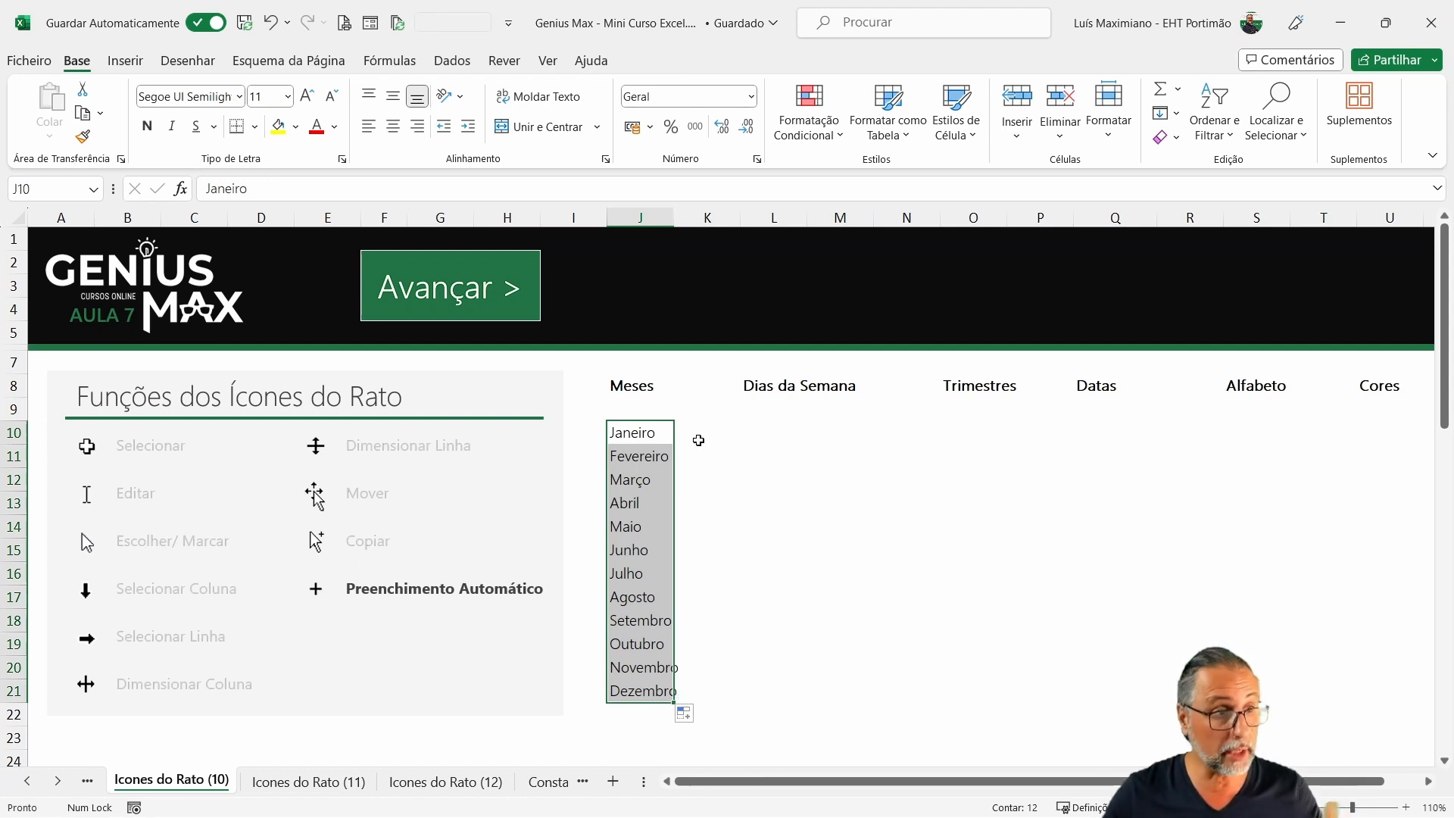
# Enter "JANEIRO" in K10 and autofill the uppercase months down to K21 alongside the existing month list.
pyautogui.click(698, 436)
pyautogui.write('JANEIRO')
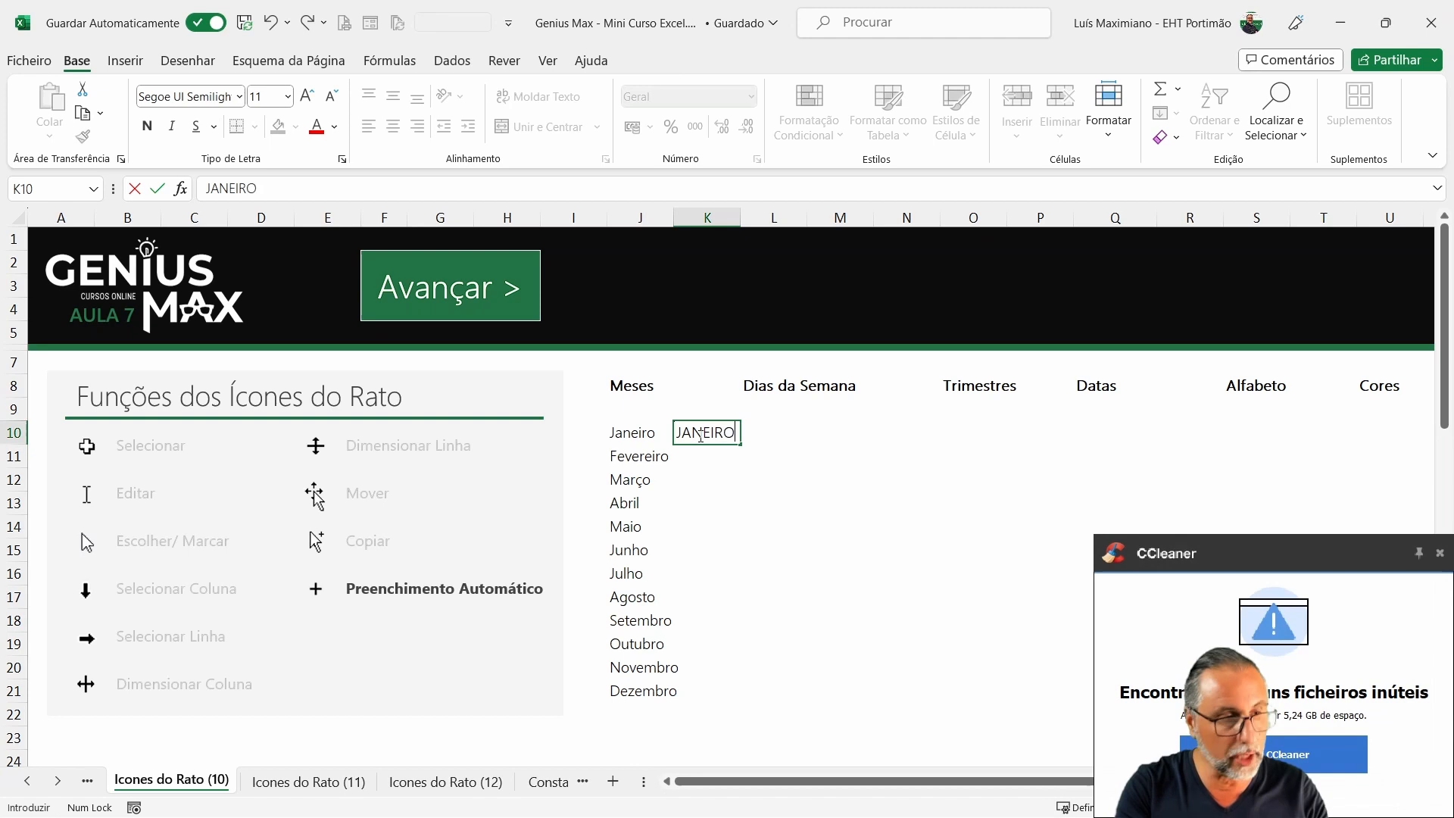
pyautogui.press('Return')
pyautogui.click(698, 434)
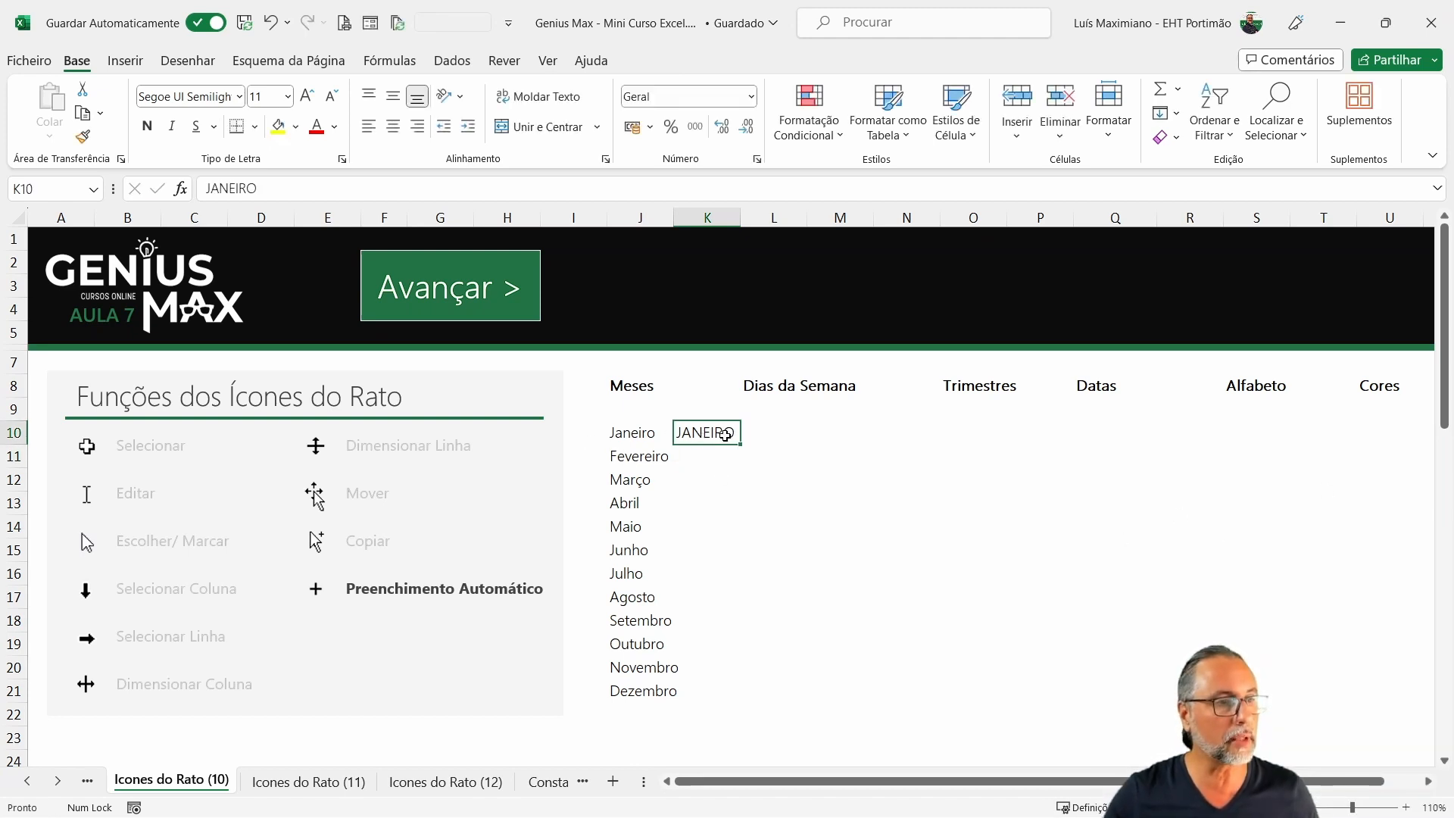
pyautogui.doubleClick(741, 444)
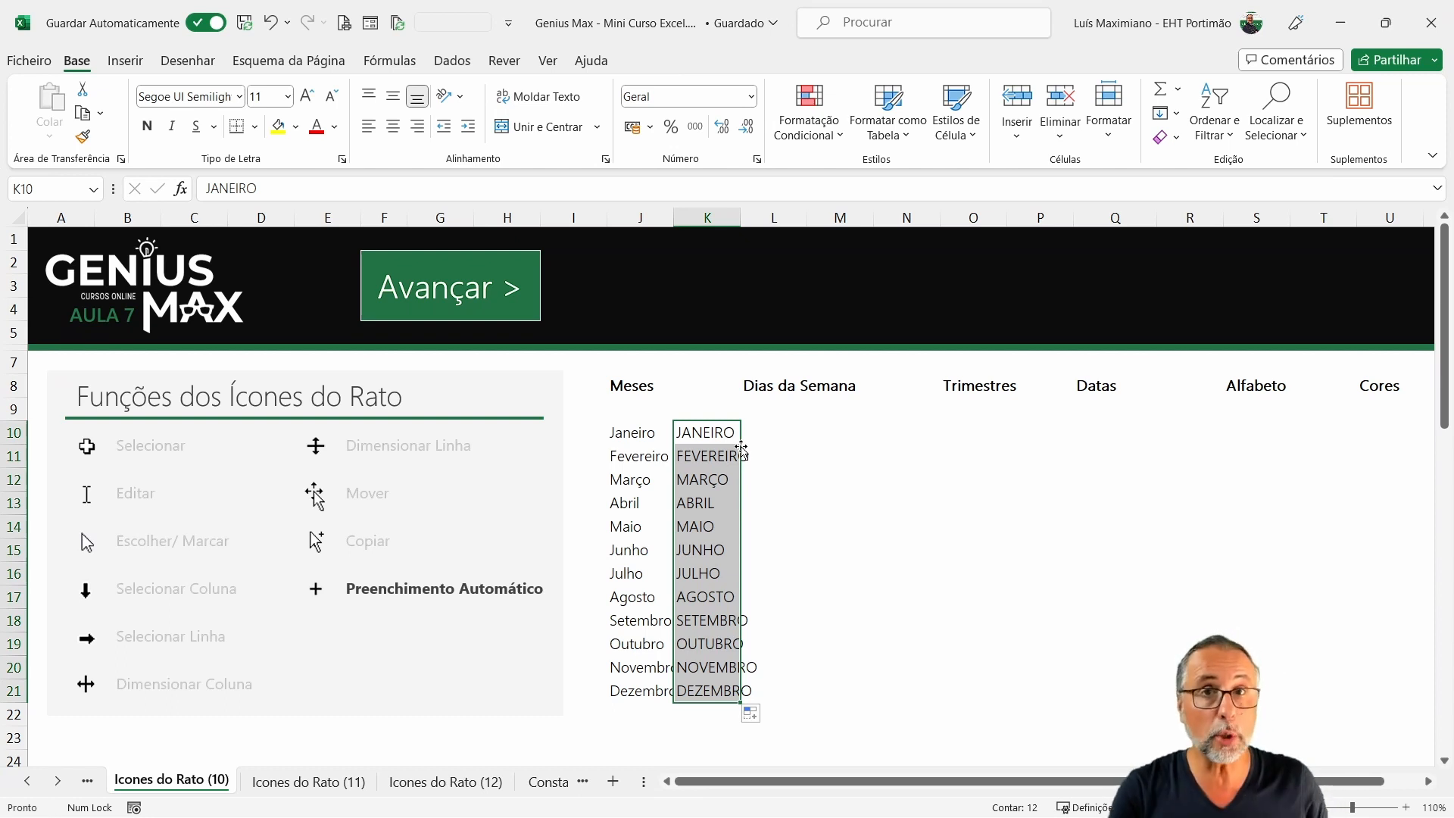
# Clear K11:K21 and autofill the uppercase months from K10 down to K21 again.
pyautogui.moveTo(631, 434); pyautogui.dragTo(632, 691)
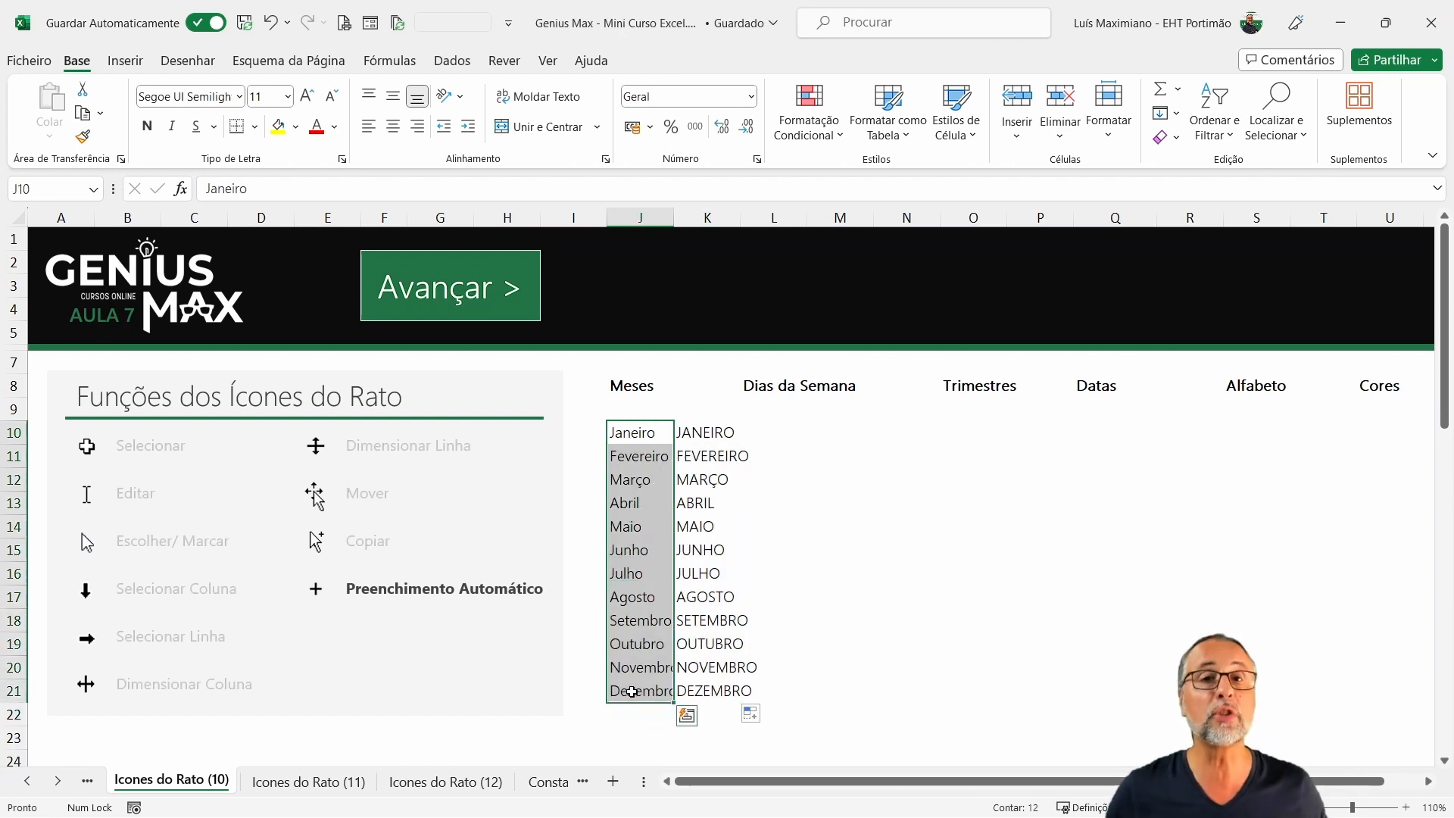
pyautogui.moveTo(711, 456); pyautogui.dragTo(705, 702)
pyautogui.press('Delete')
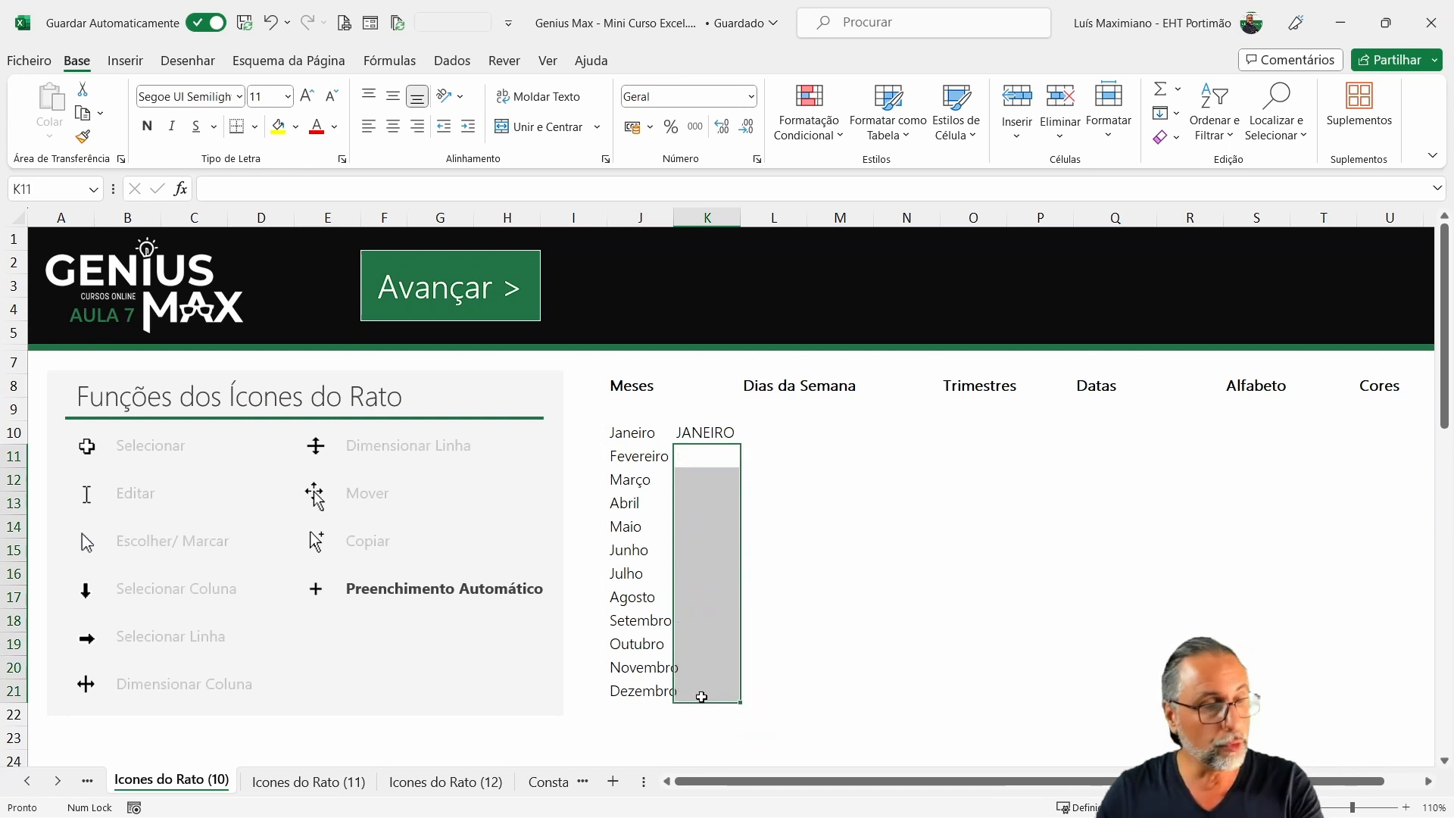
pyautogui.click(716, 433)
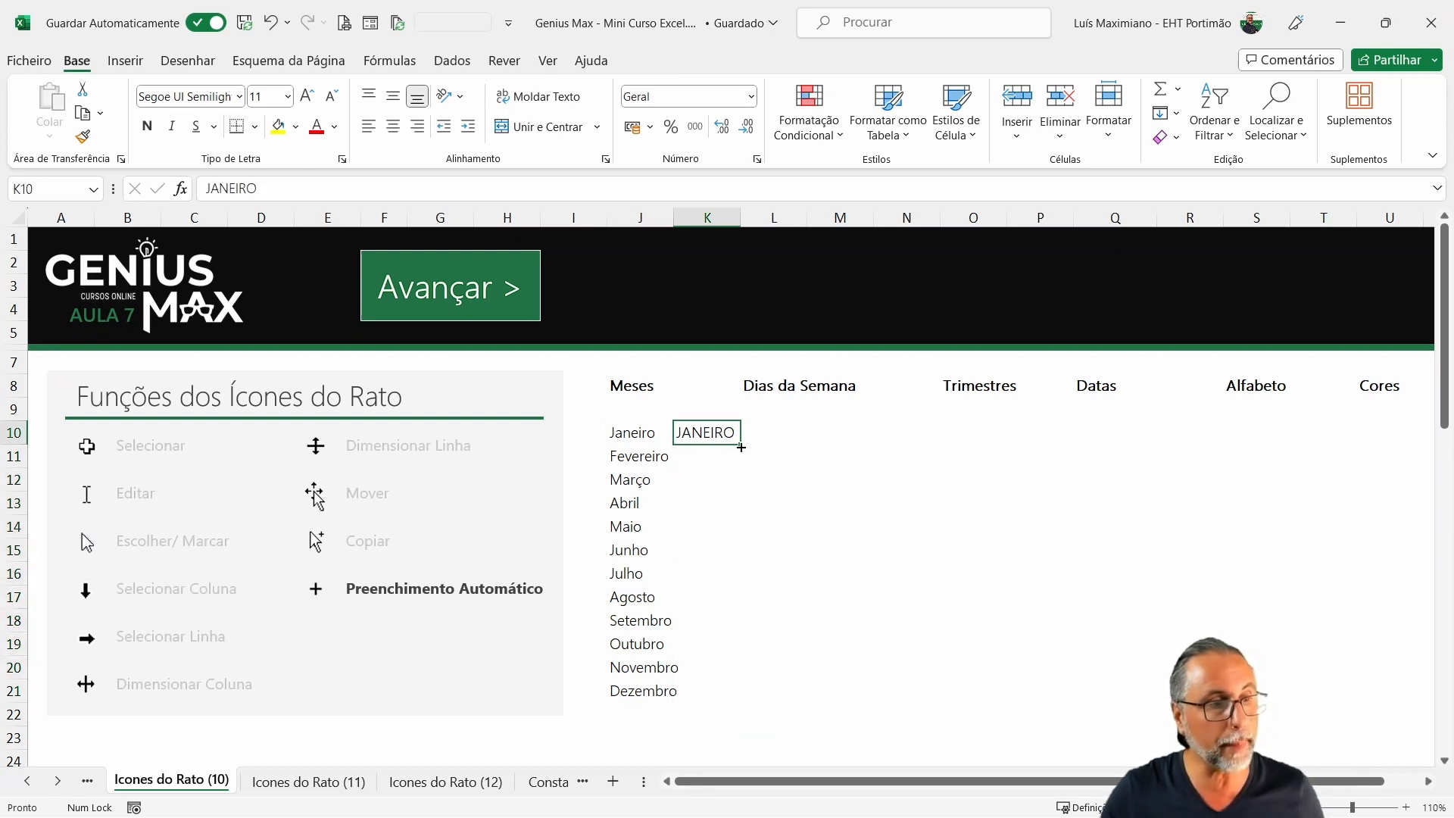
pyautogui.doubleClick(741, 447)
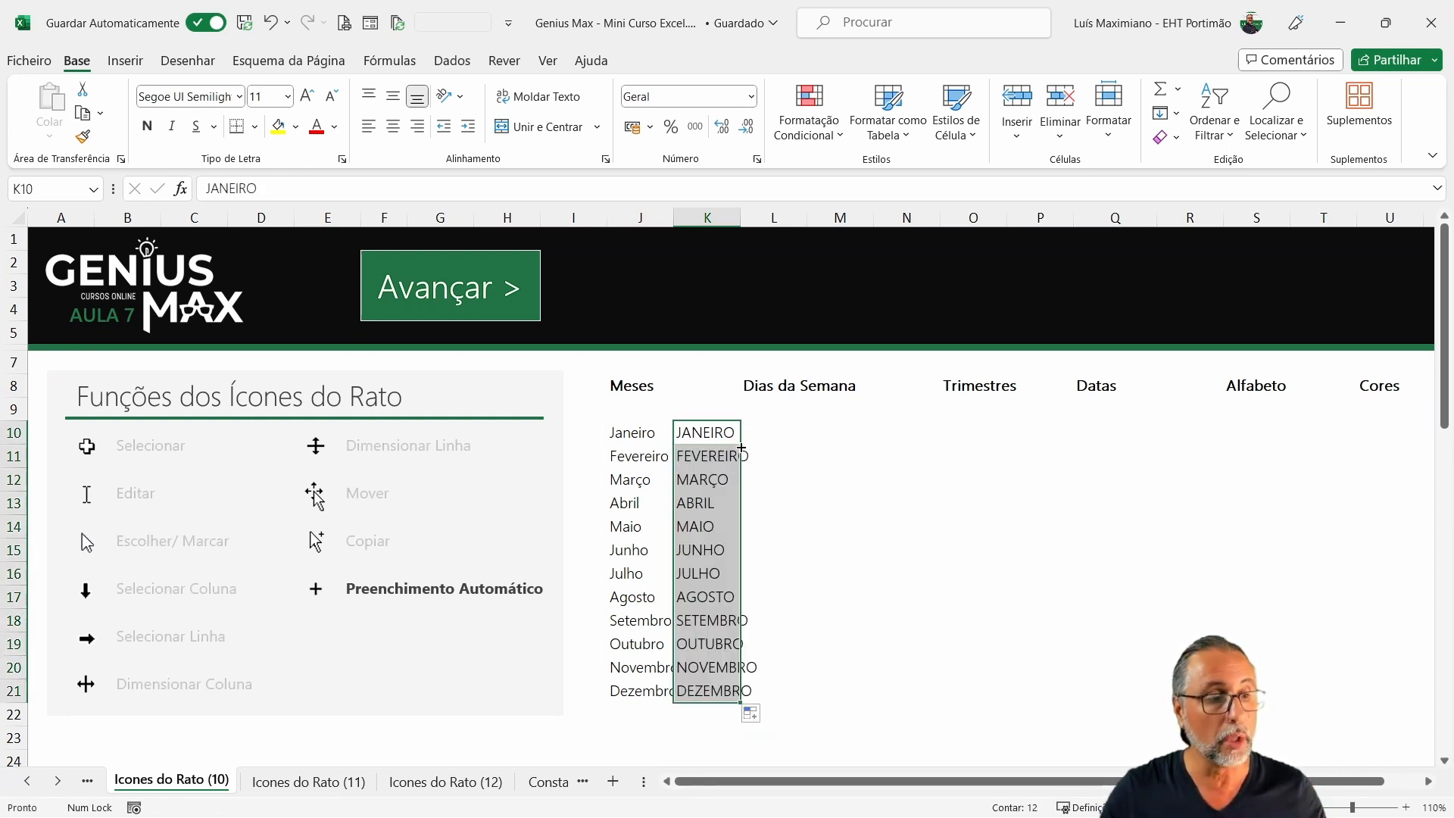
# Clear J18:J22 and K11:K21, and autofill K10 down to K17 to match the shortened month list.
pyautogui.moveTo(640, 435); pyautogui.dragTo(650, 712)
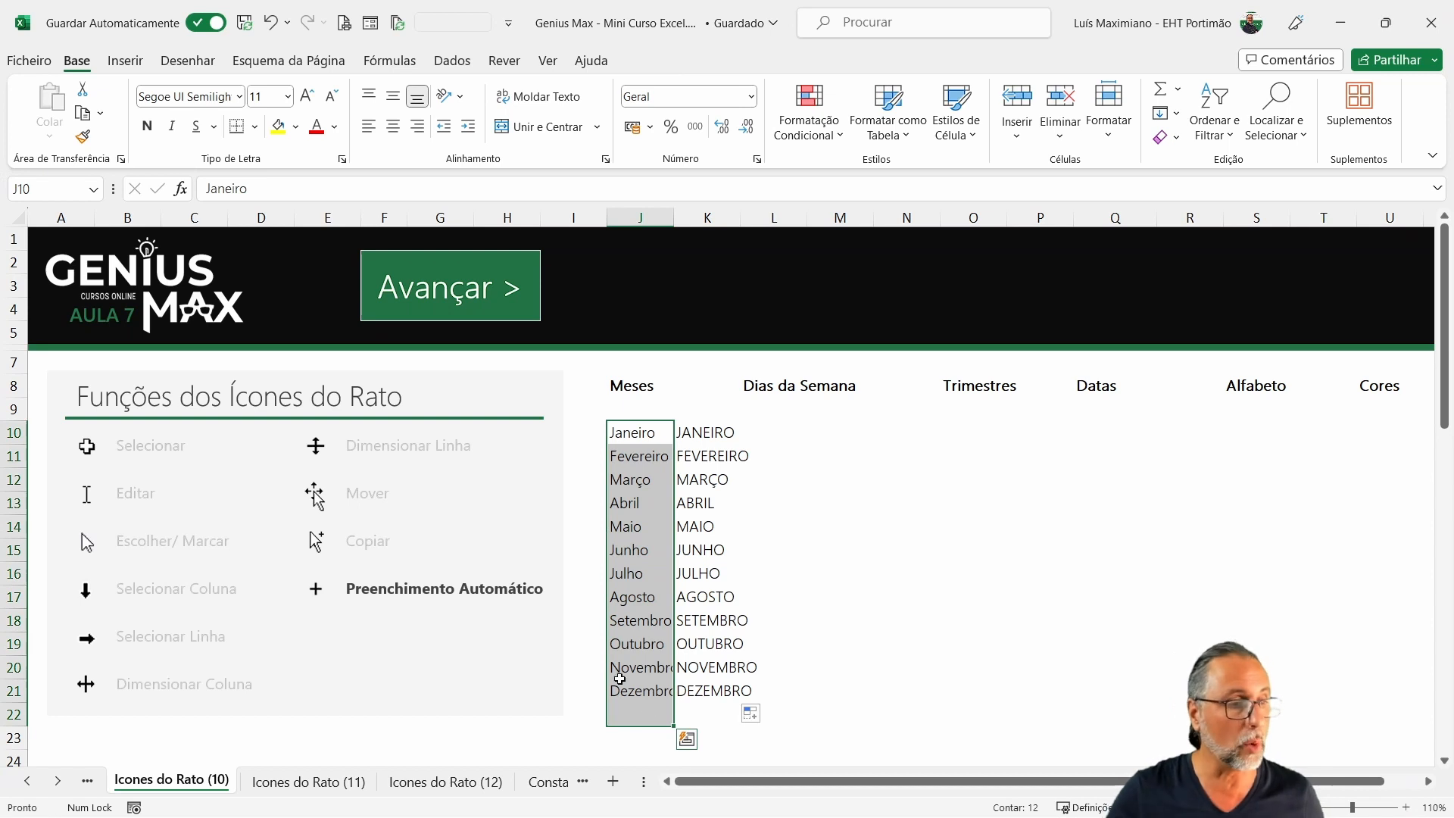
pyautogui.moveTo(637, 622); pyautogui.dragTo(643, 714)
pyautogui.press('Delete')
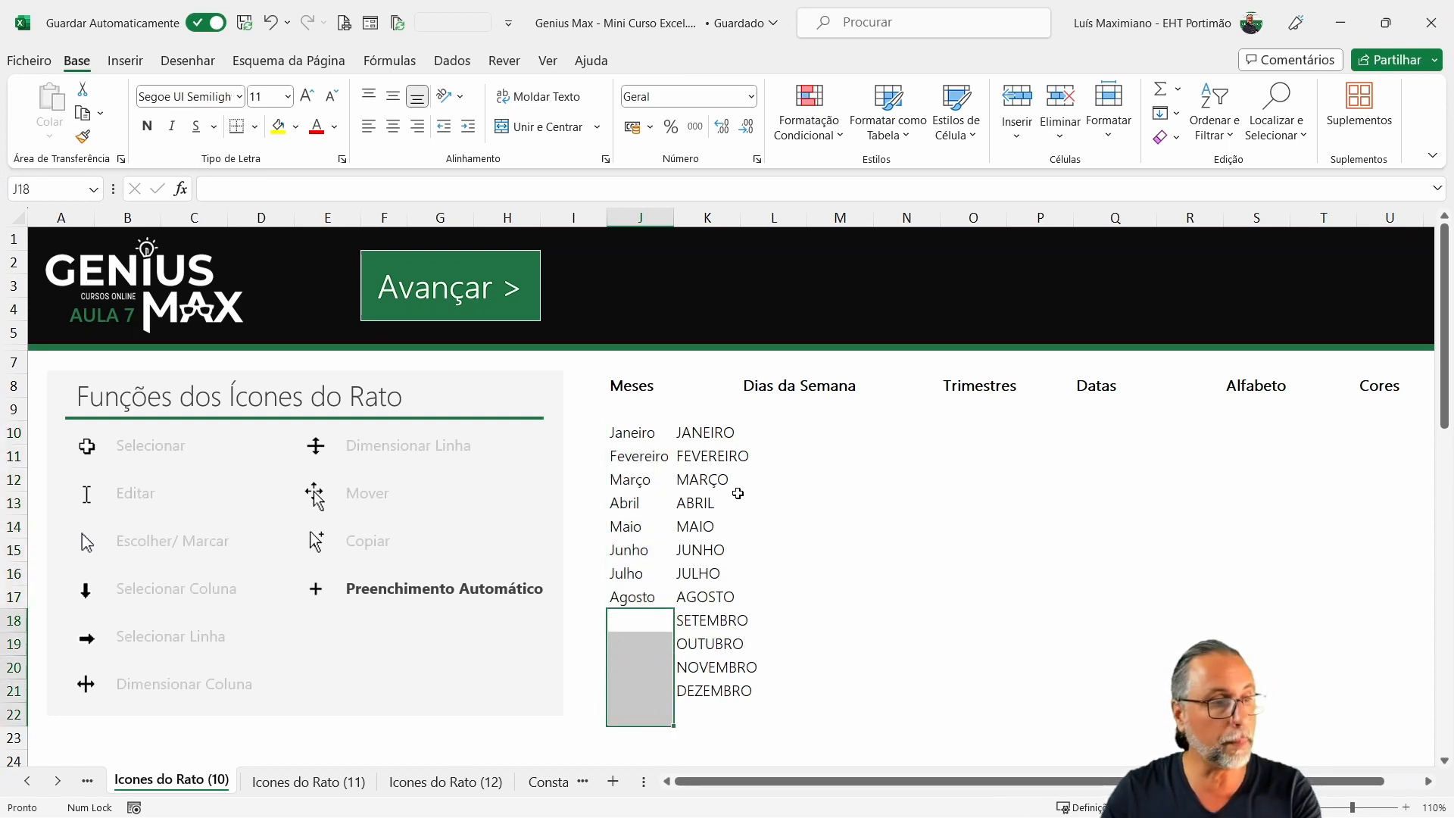
pyautogui.moveTo(715, 454); pyautogui.dragTo(733, 685)
pyautogui.press('Delete')
pyautogui.click(844, 574)
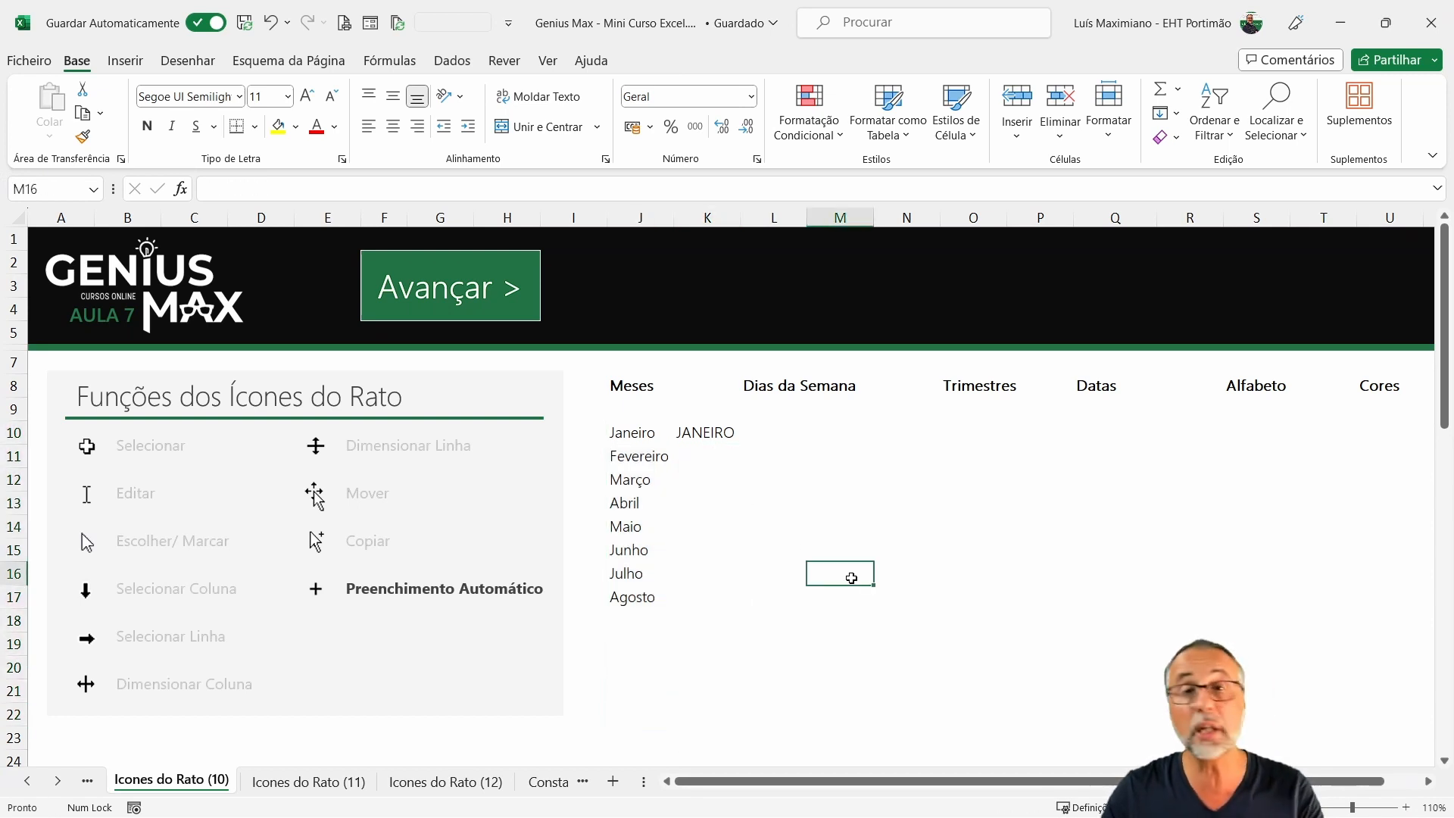
pyautogui.click(691, 433)
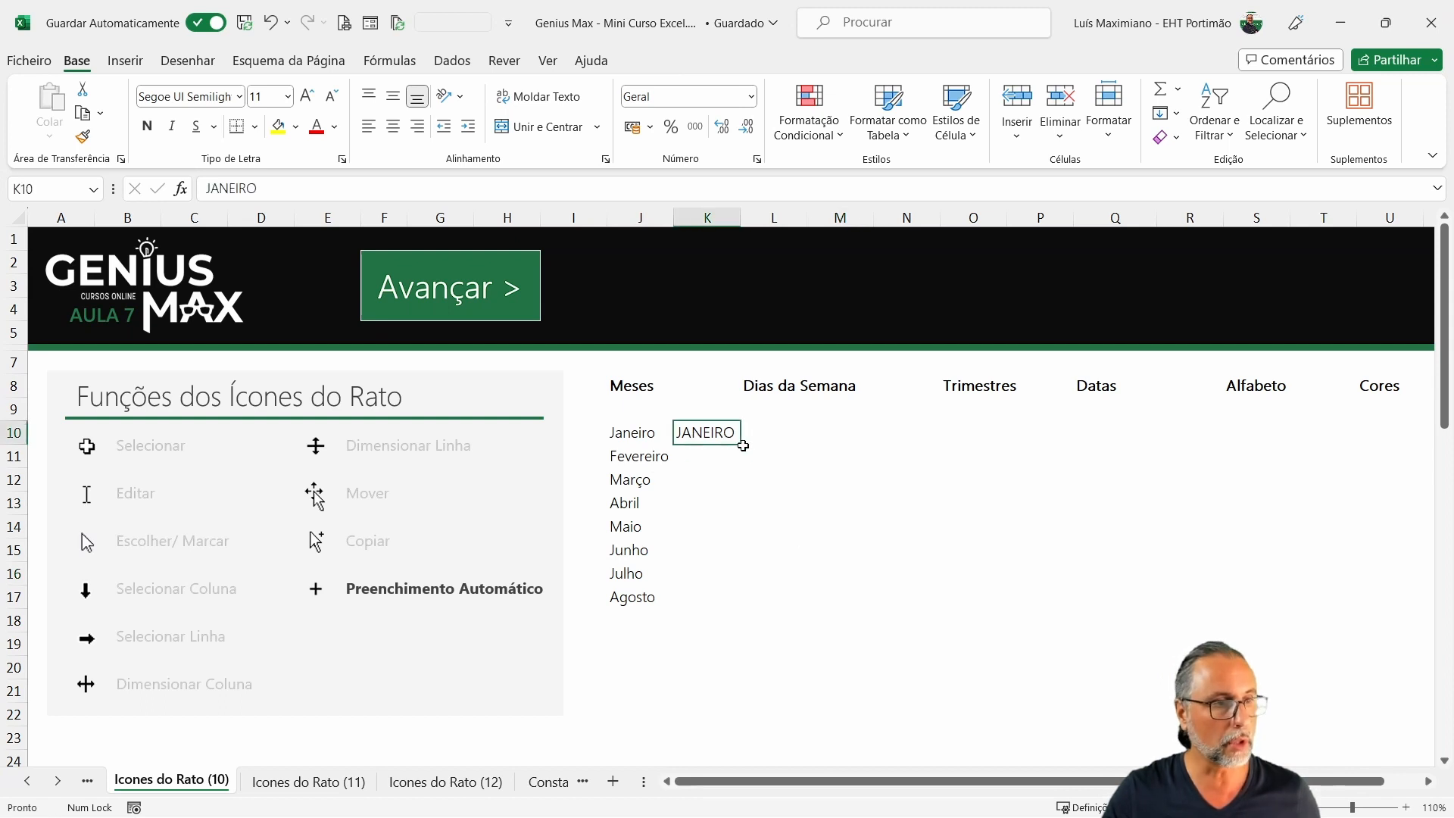
pyautogui.doubleClick(743, 442)
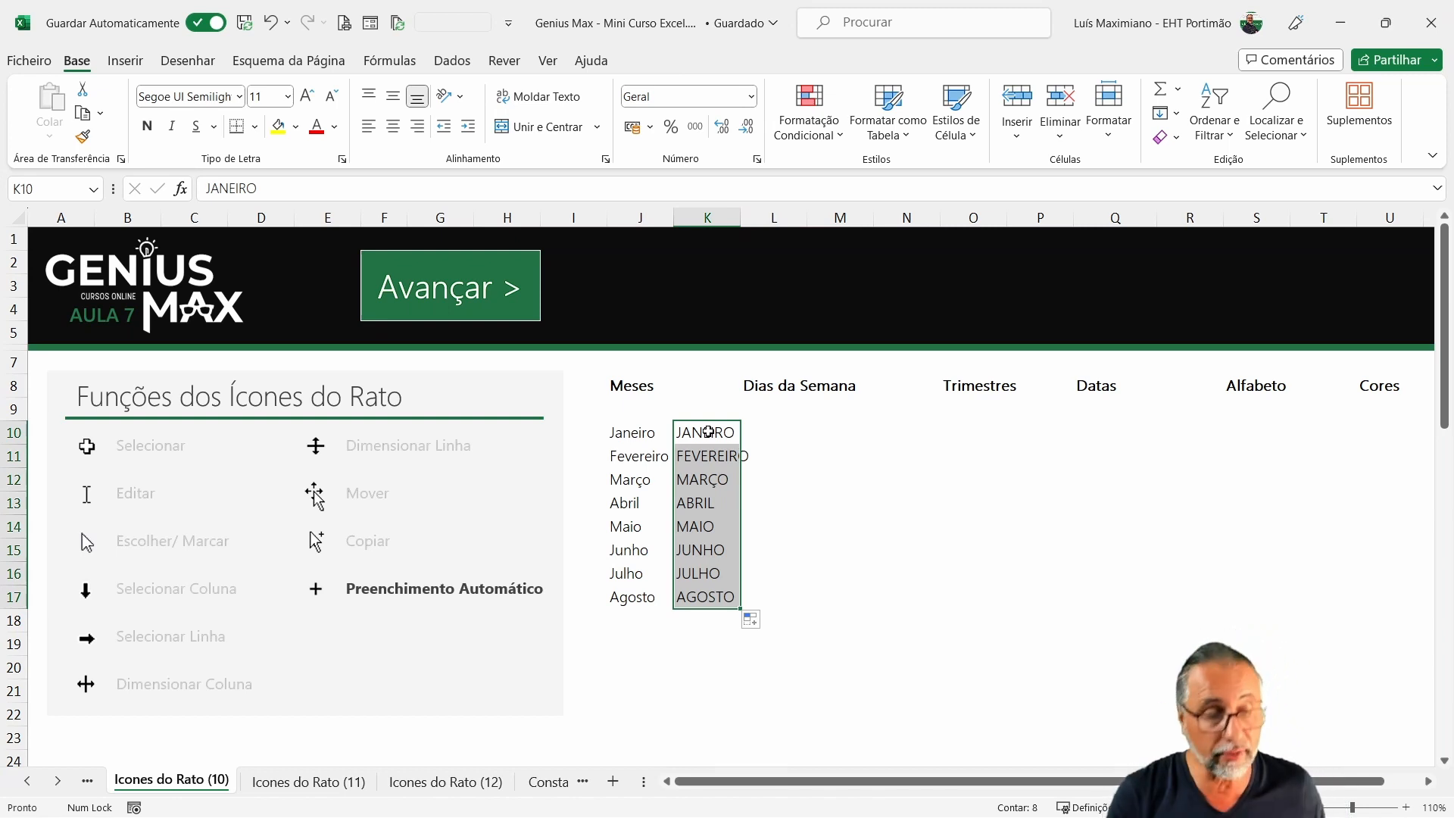
# Clear J10:K17 and enter the abbreviations "Jan" in J10, "JAN" in K10 and "jaN" in L10.
pyautogui.moveTo(610, 438); pyautogui.dragTo(724, 587)
pyautogui.press('Delete')
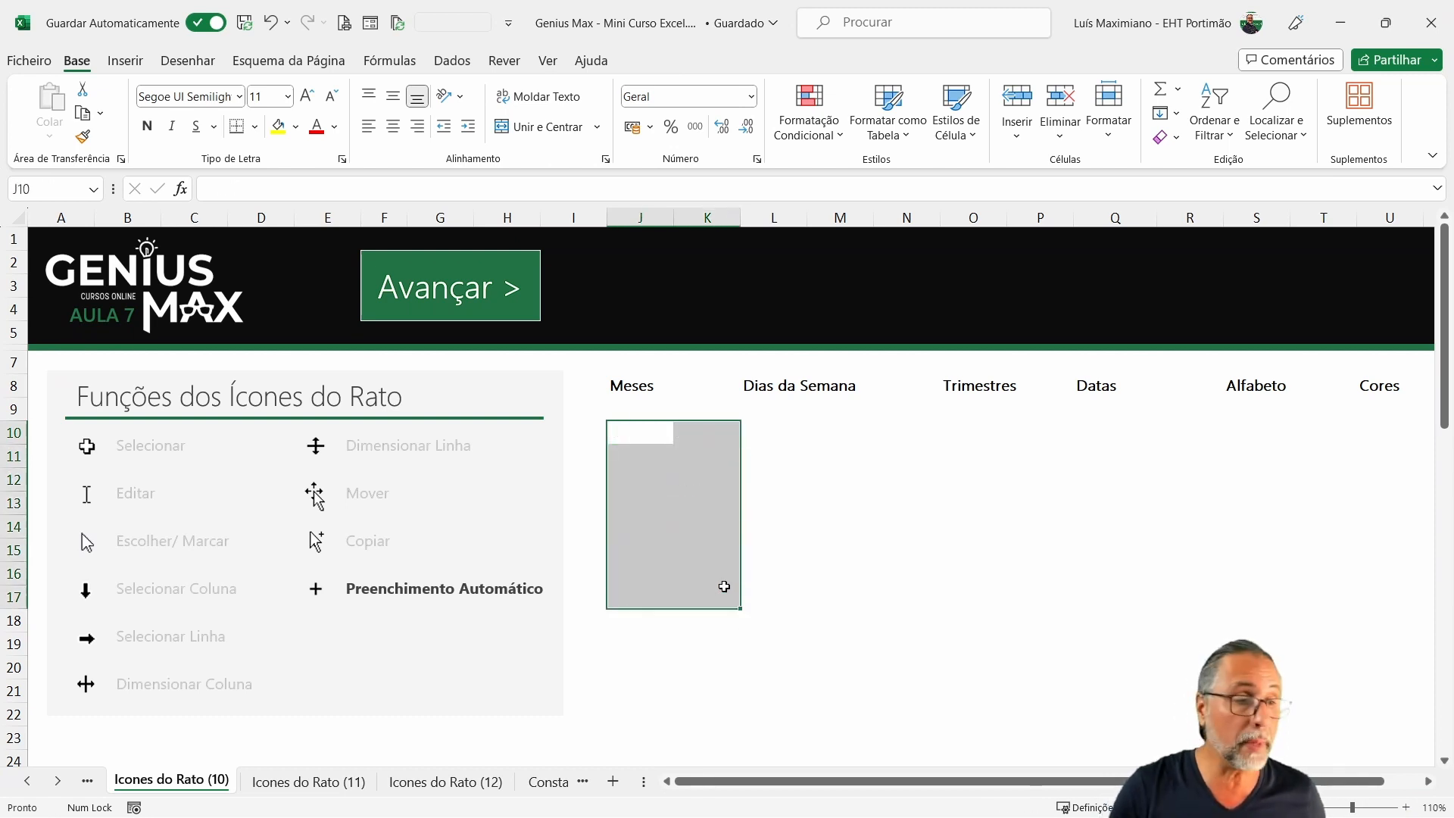
pyautogui.hotkey('shift', 'BackSpace')
pyautogui.write('Jan')
pyautogui.press('Tab')
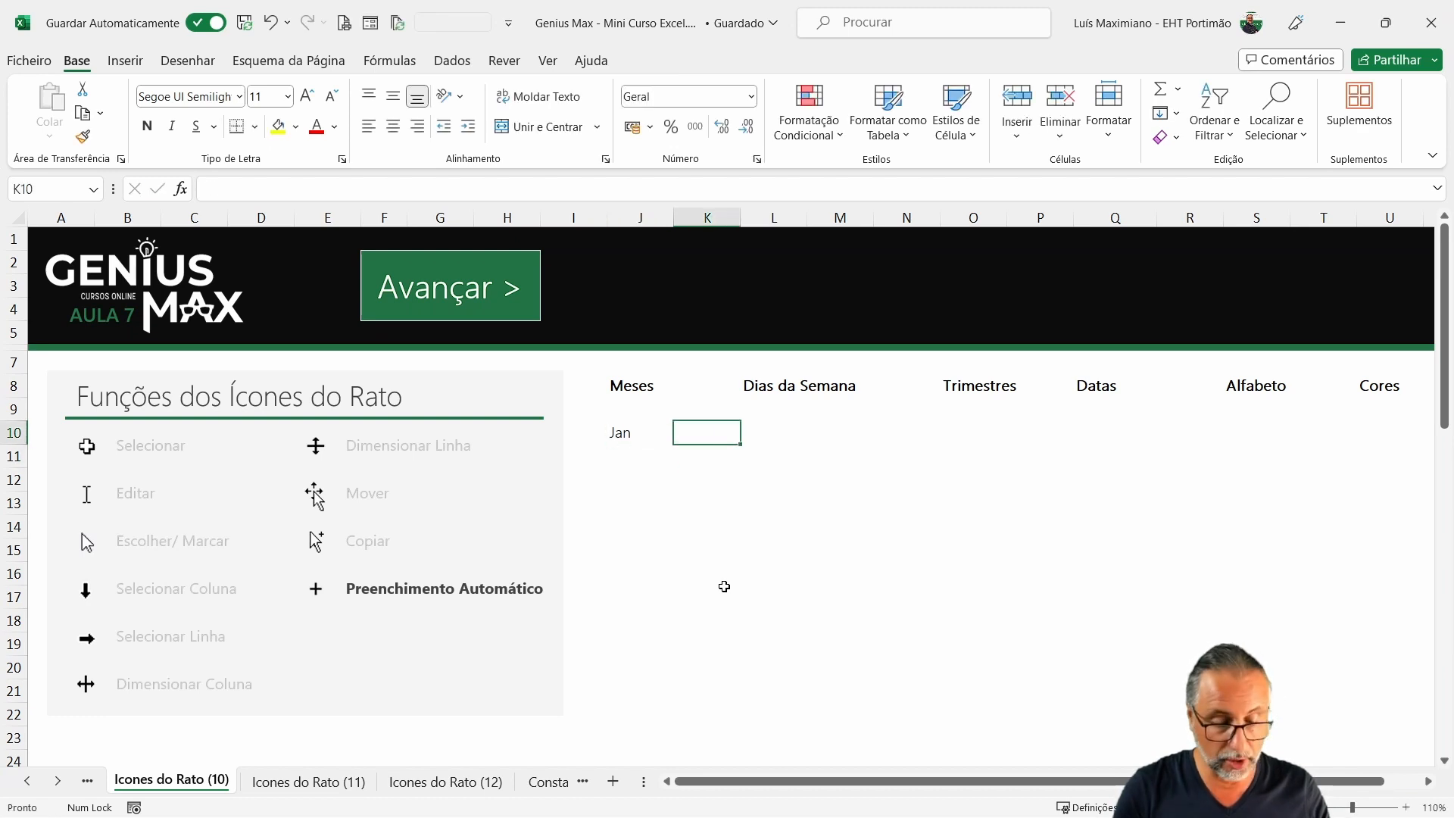
pyautogui.write('JAN')
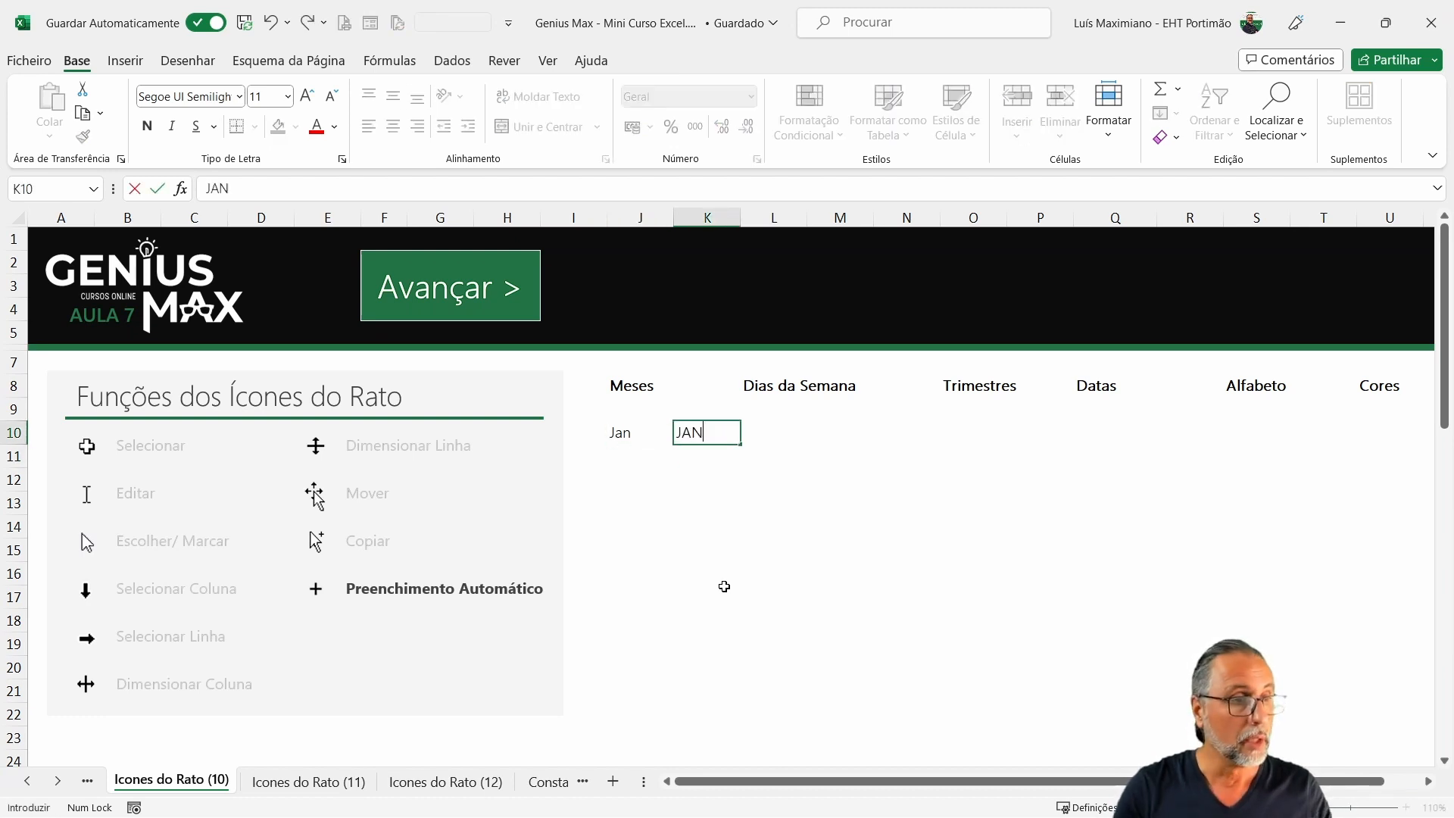
pyautogui.press('Tab')
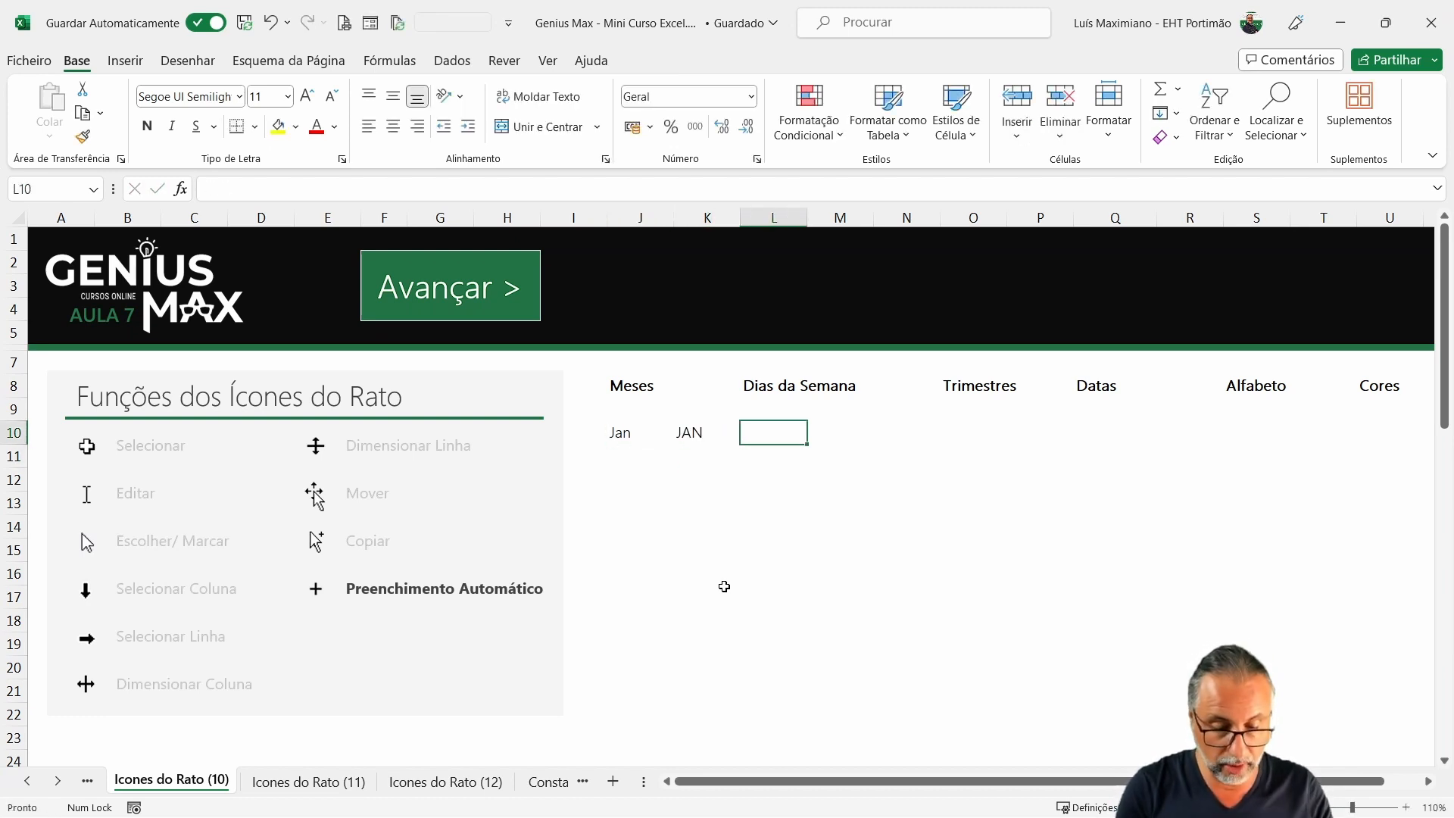
pyautogui.write('jaN')
pyautogui.press('Return')
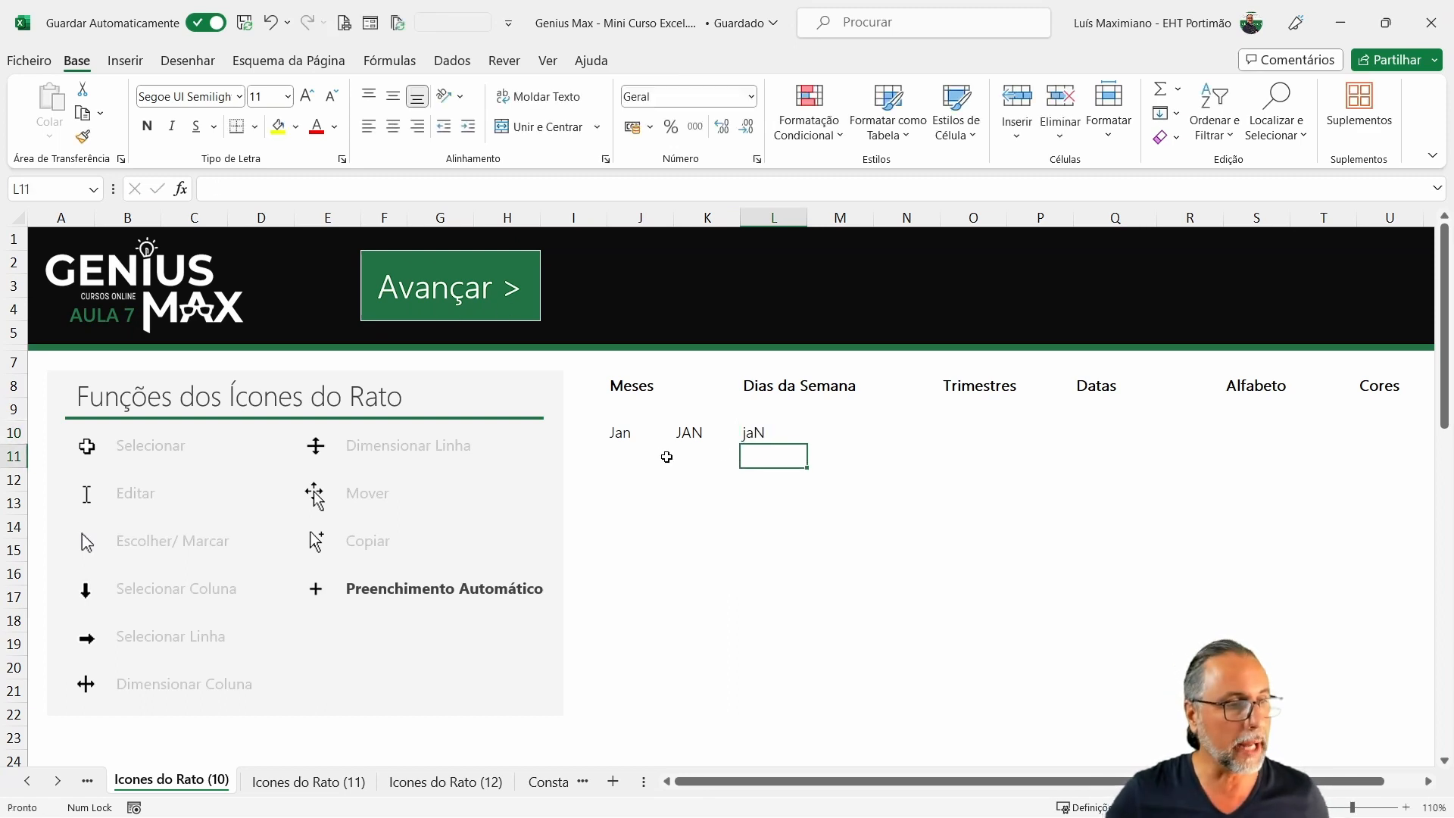
# Autofill the abbreviated months from J10, K10 and L10 down to row 21 in each column.
pyautogui.click(627, 432)
pyautogui.moveTo(669, 442); pyautogui.dragTo(664, 693)
pyautogui.click(716, 436)
pyautogui.moveTo(735, 447); pyautogui.dragTo(736, 691)
pyautogui.click(765, 435)
pyautogui.doubleClick(806, 444)
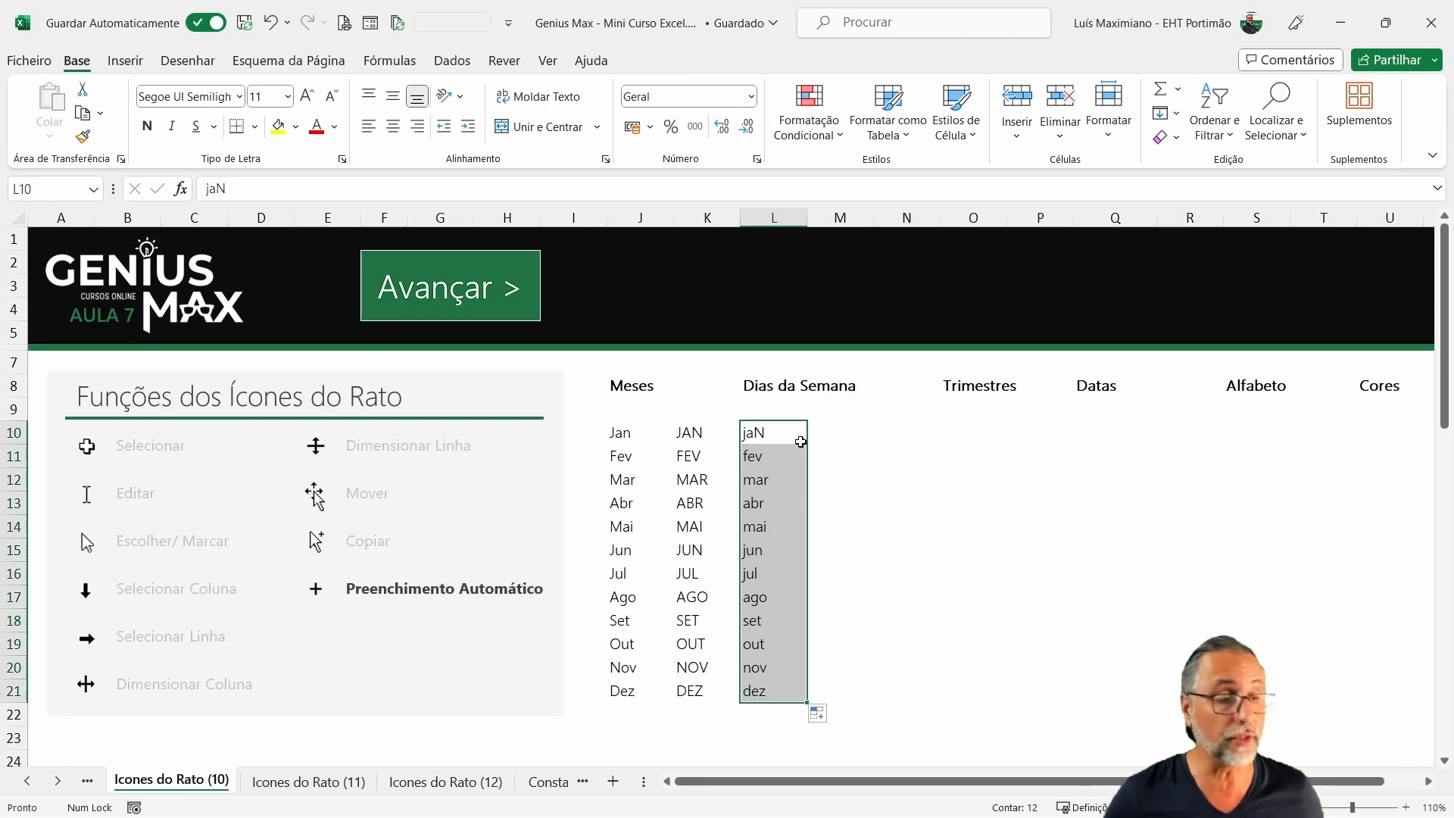
# Clear the abbreviated months in K10:L21, keeping only the list in column J.
pyautogui.click(784, 458)
pyautogui.click(771, 443)
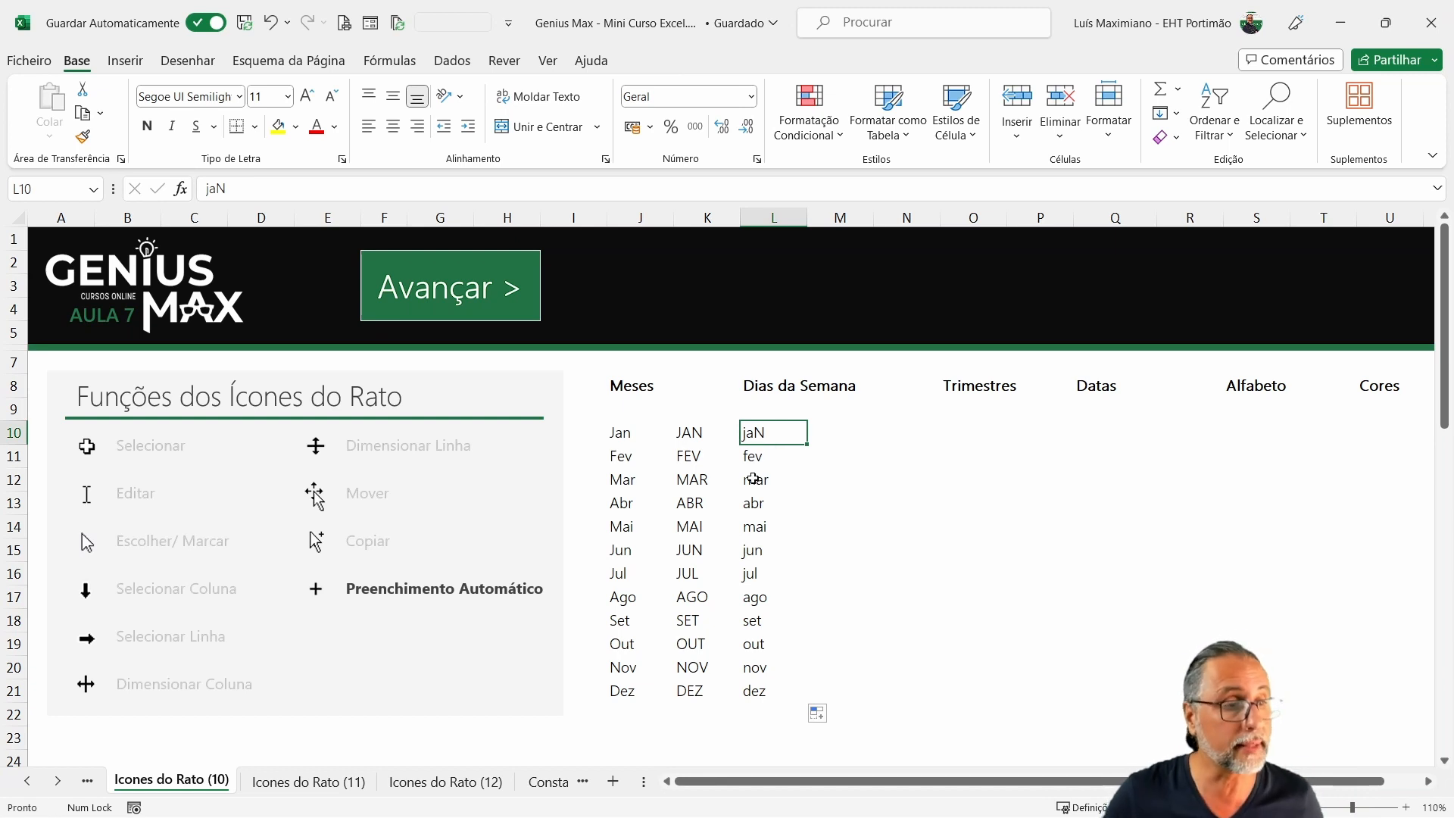
pyautogui.moveTo(645, 438); pyautogui.dragTo(780, 690)
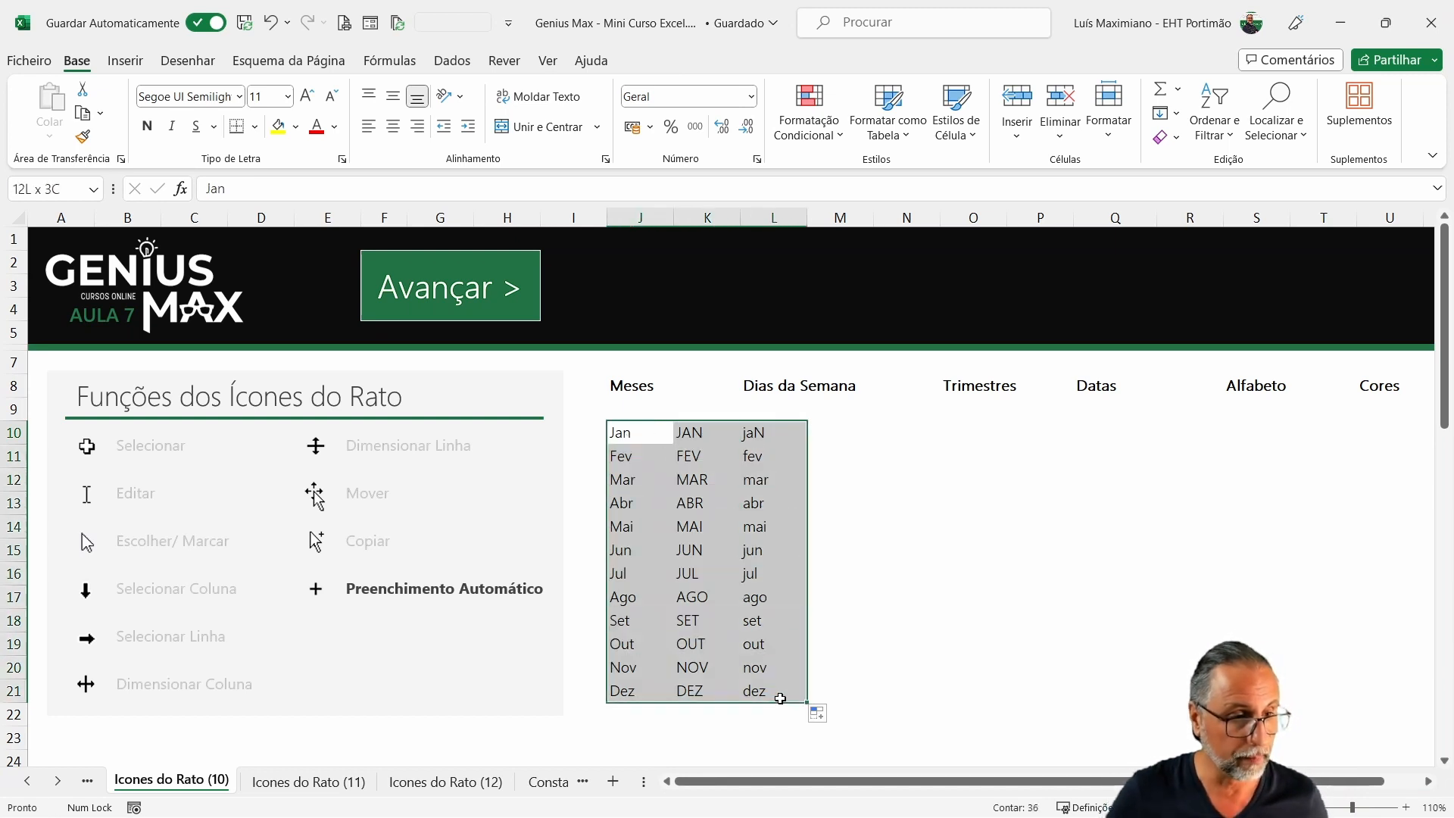
pyautogui.click(763, 433)
pyautogui.moveTo(693, 438); pyautogui.dragTo(760, 691)
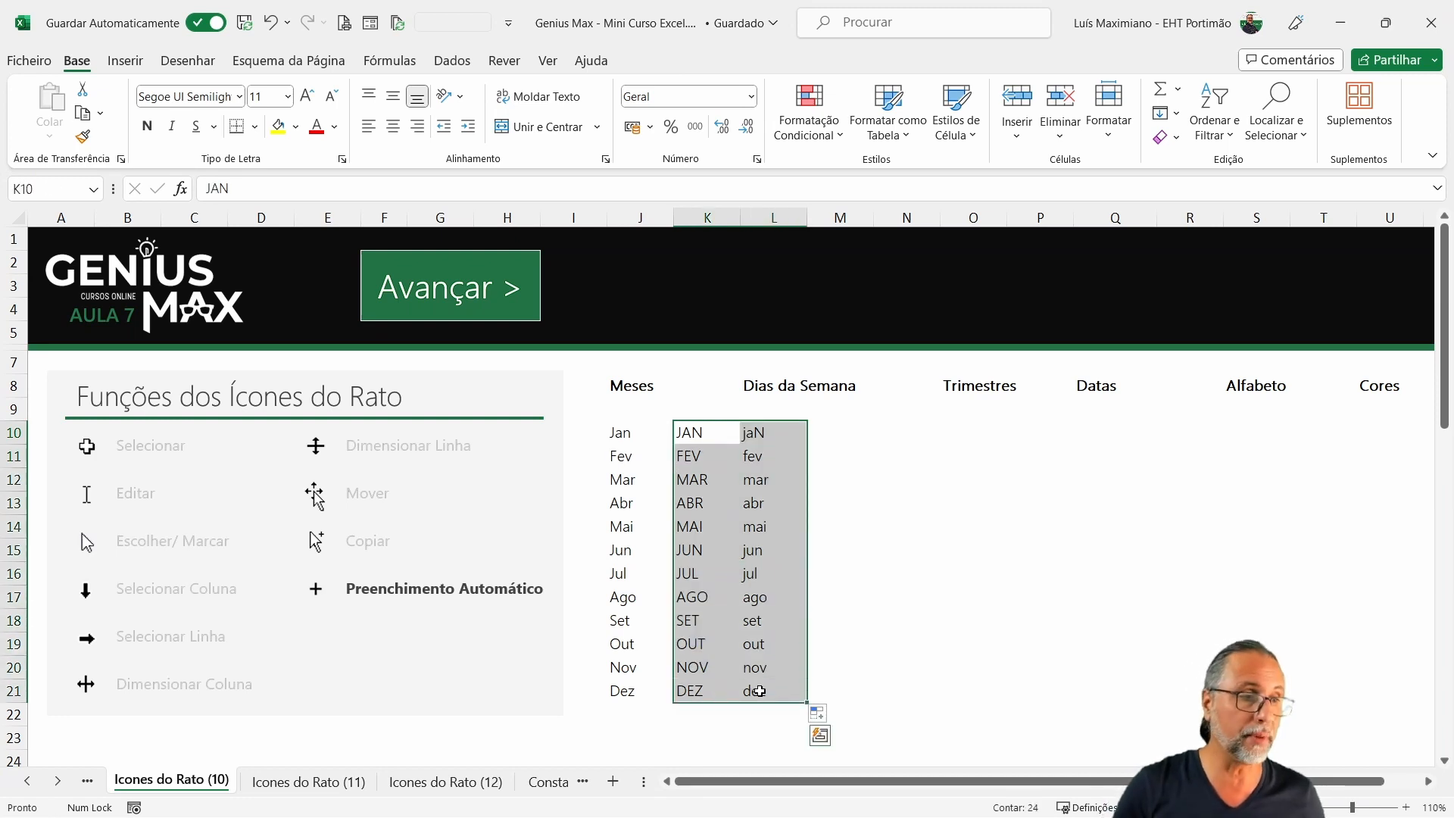
pyautogui.press('Delete')
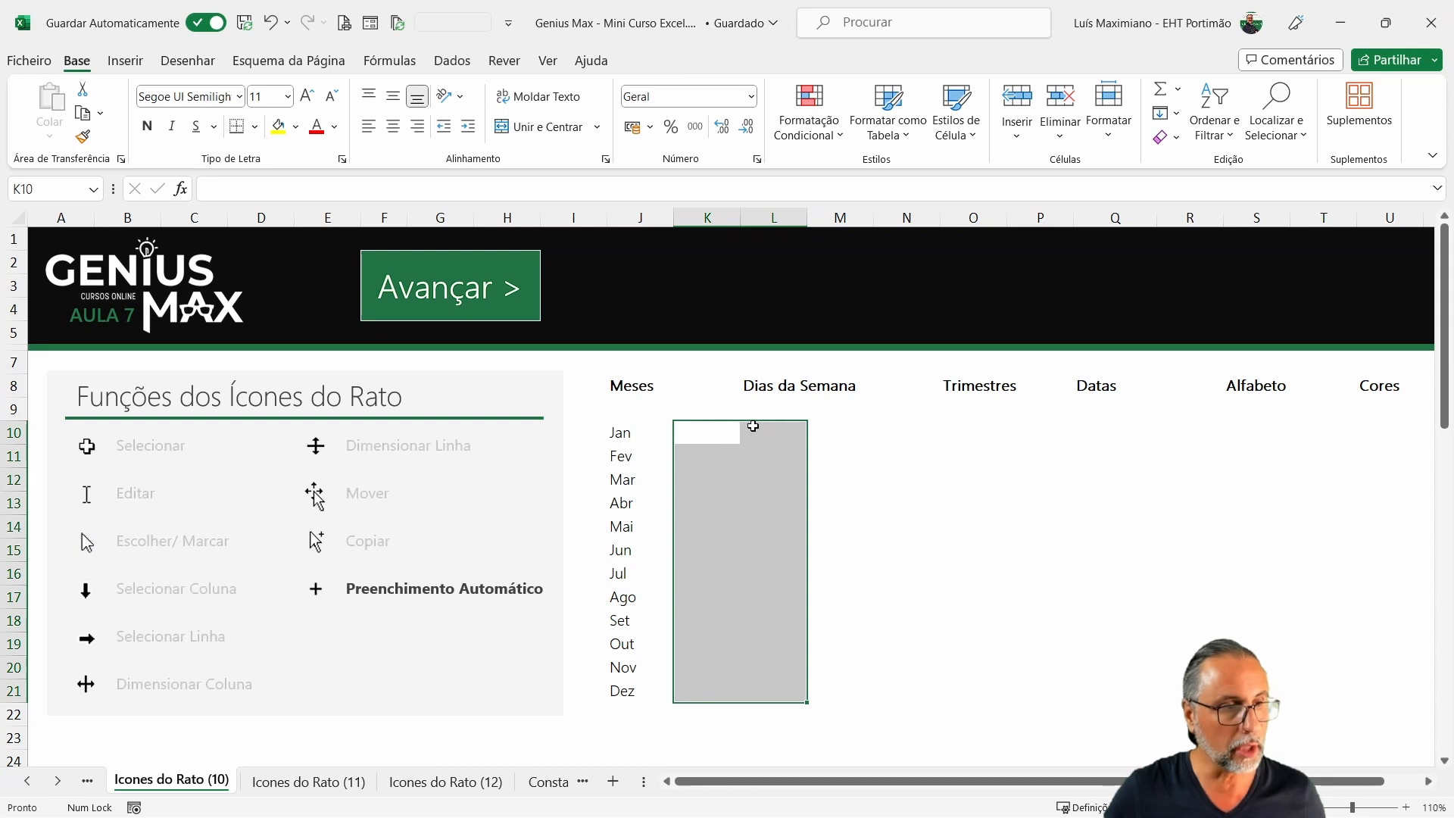
# Enter "segunda" in L10 under Dias da Semana and autofill it down to L20.
pyautogui.click(760, 439)
pyautogui.write('s')
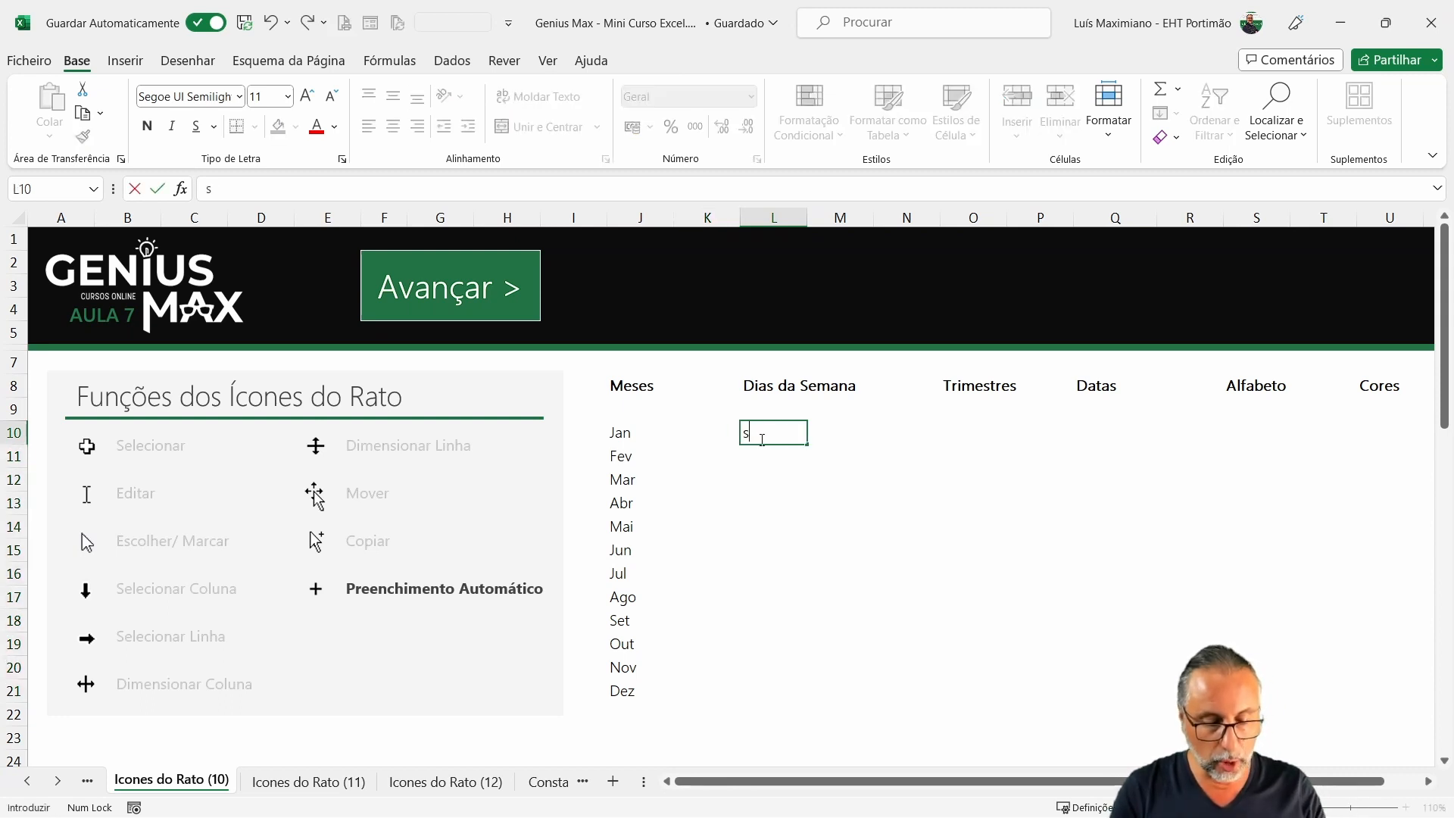
pyautogui.write('egunda')
pyautogui.press('Return')
pyautogui.click(760, 438)
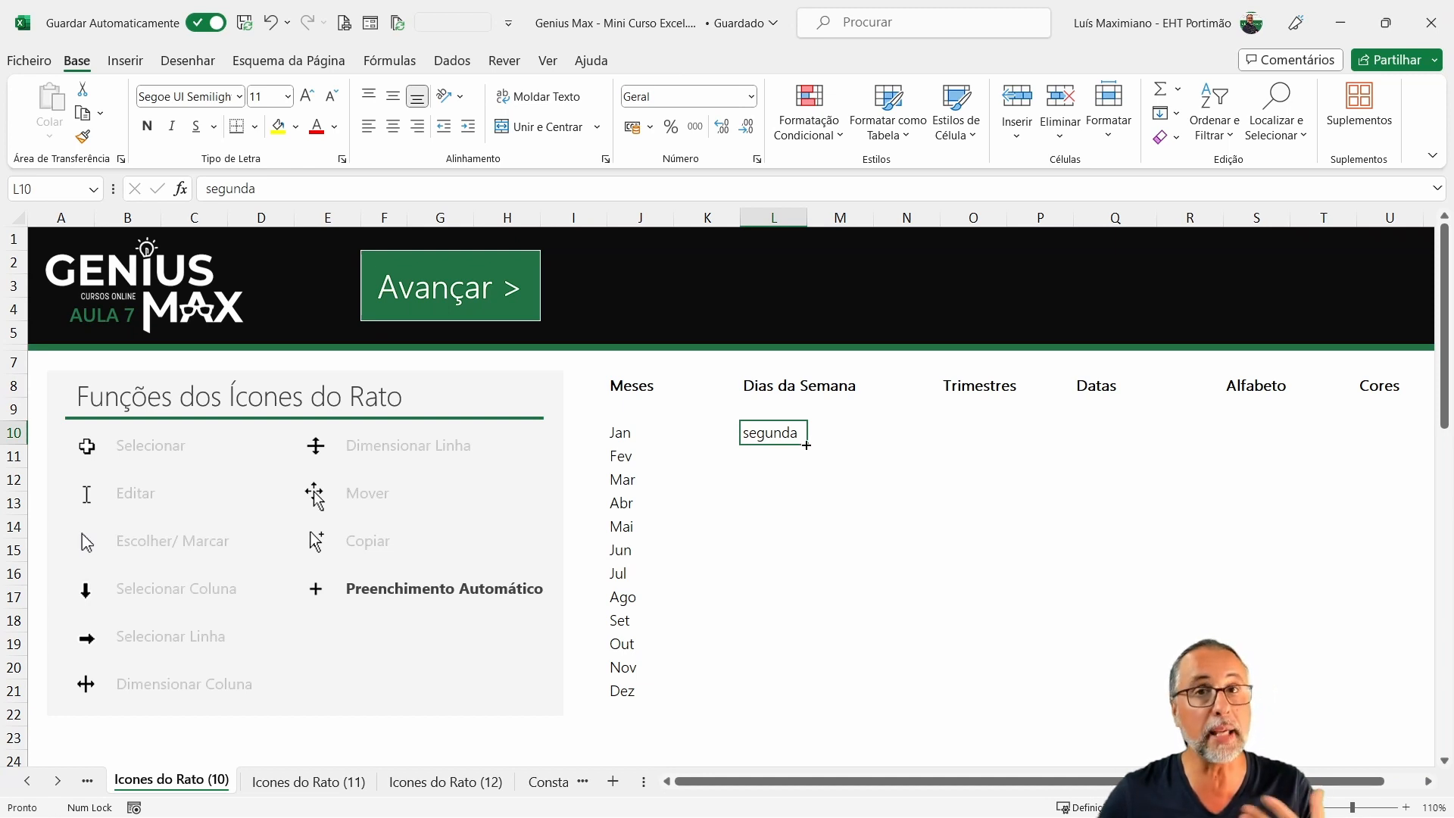
pyautogui.moveTo(806, 446); pyautogui.dragTo(774, 672)
# Change the weekday text in L10 to "segunda-feira".
pyautogui.doubleClick(769, 434)
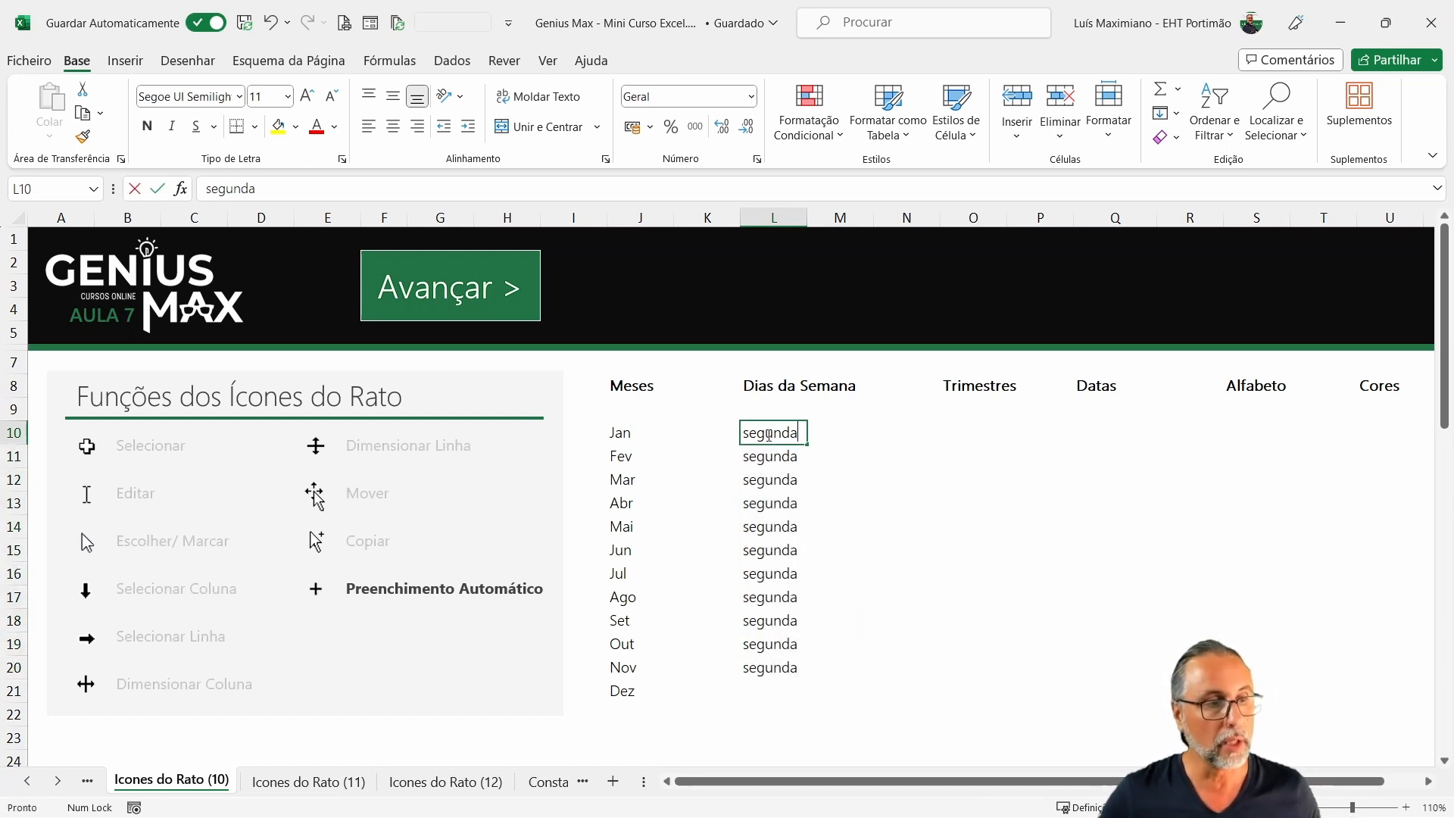
pyautogui.click(798, 432)
pyautogui.write('-feira')
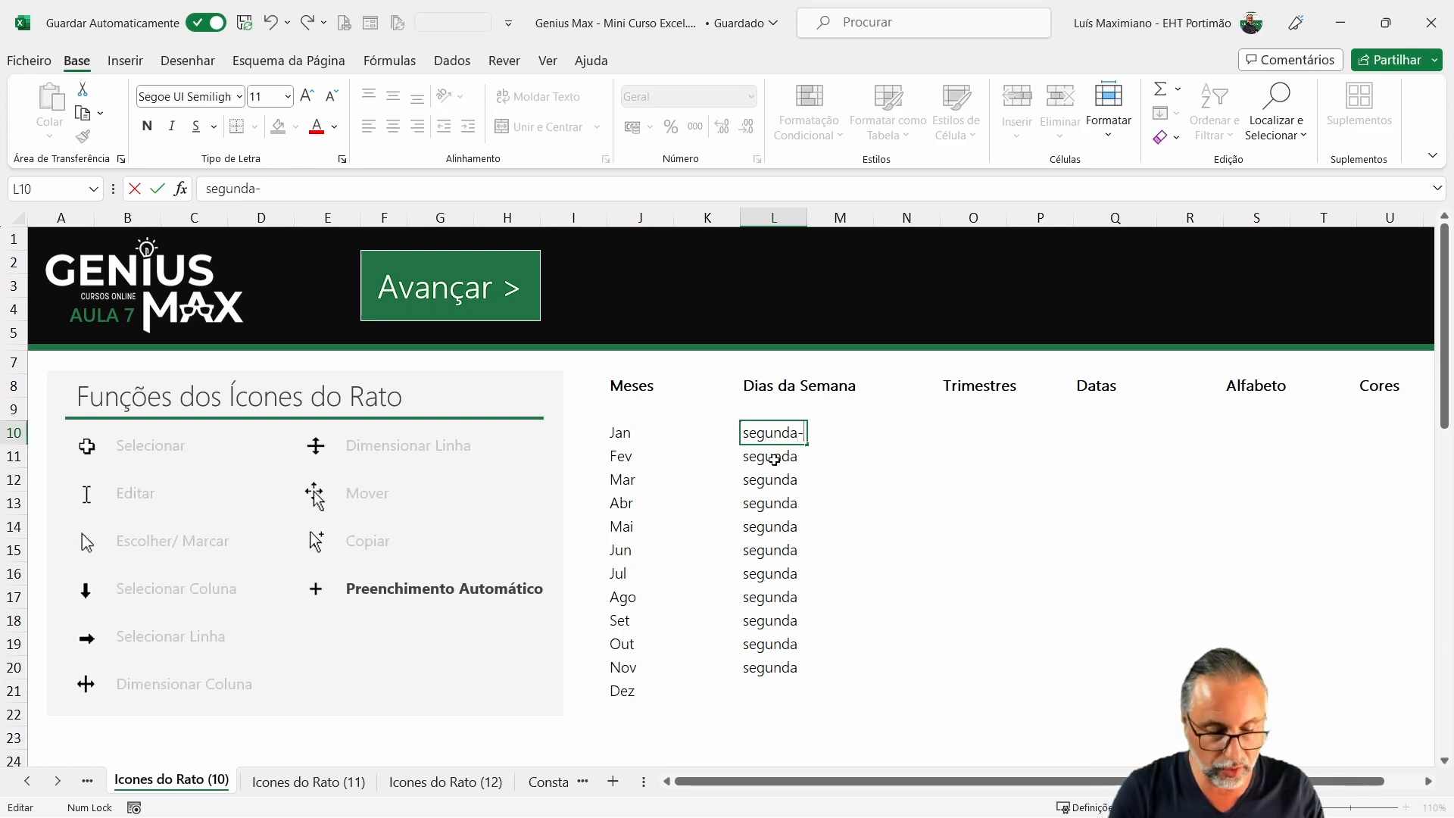
pyautogui.hotkey('ctrl', 'Return')
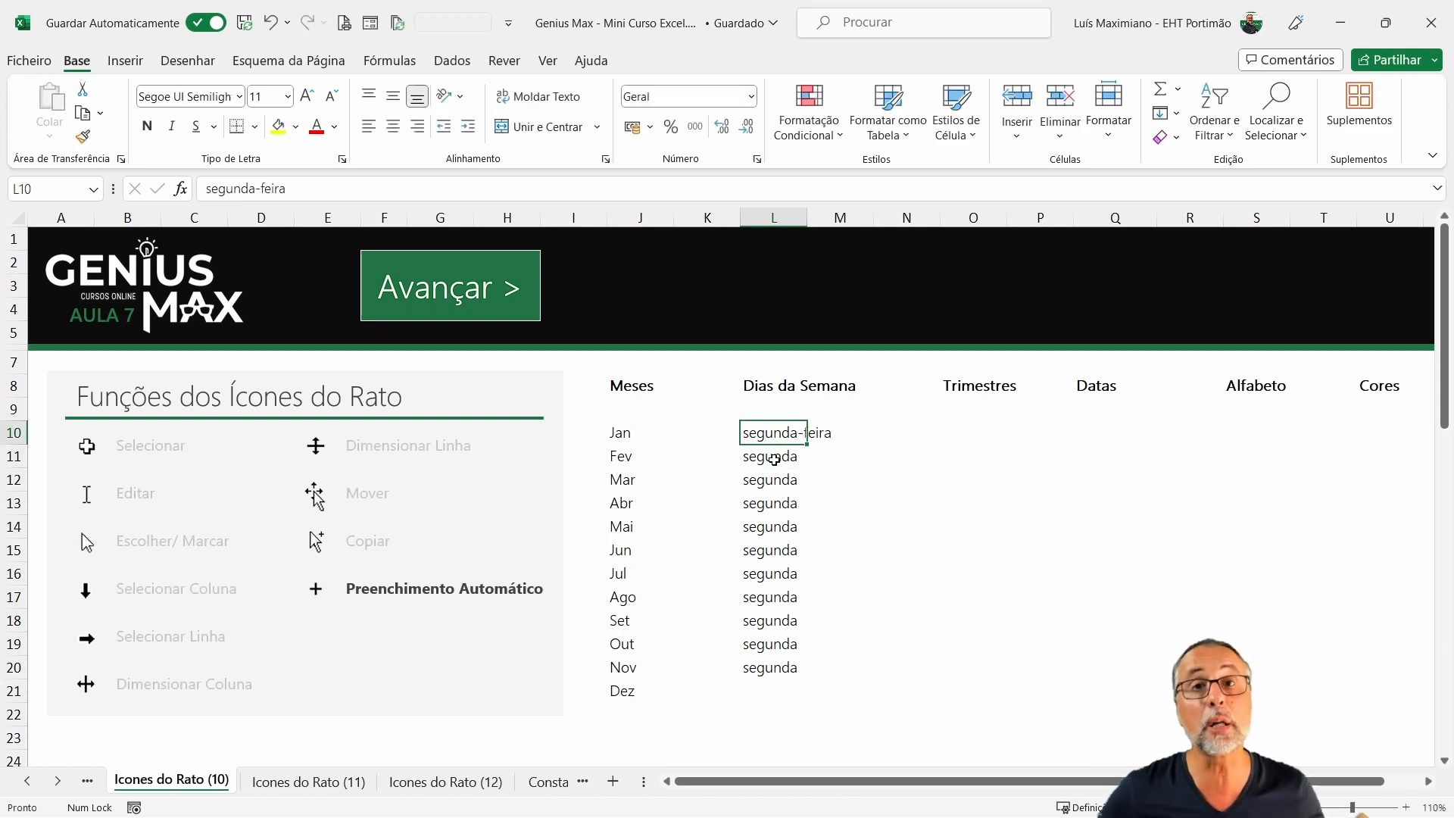
# Autofill "segunda-feira" from L10 down to L21 to list the full weekday names.
pyautogui.moveTo(807, 445); pyautogui.dragTo(789, 694)
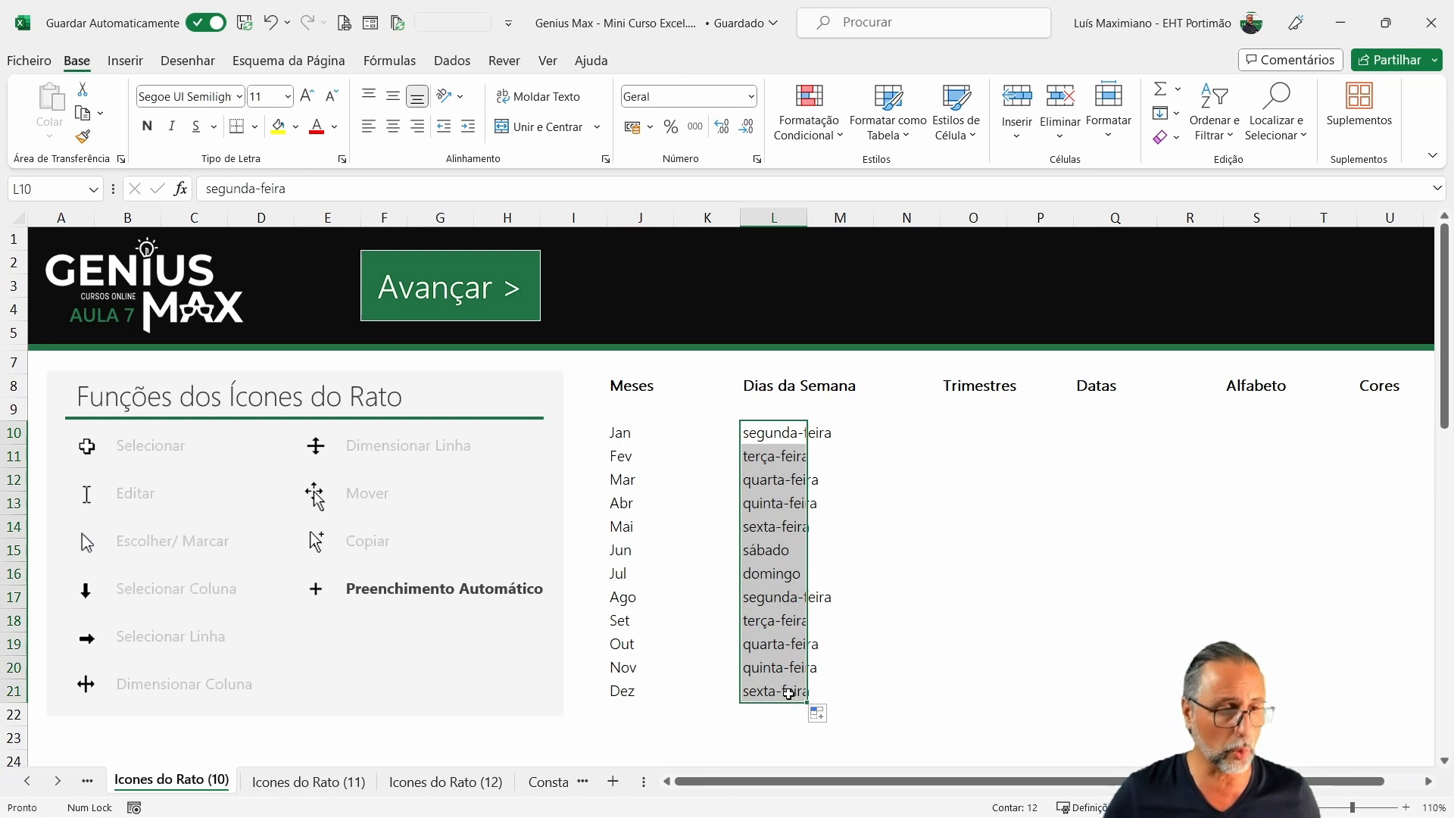
# Enter "seg" in M10 and autofill the abbreviated weekdays down to M21.
pyautogui.click(848, 430)
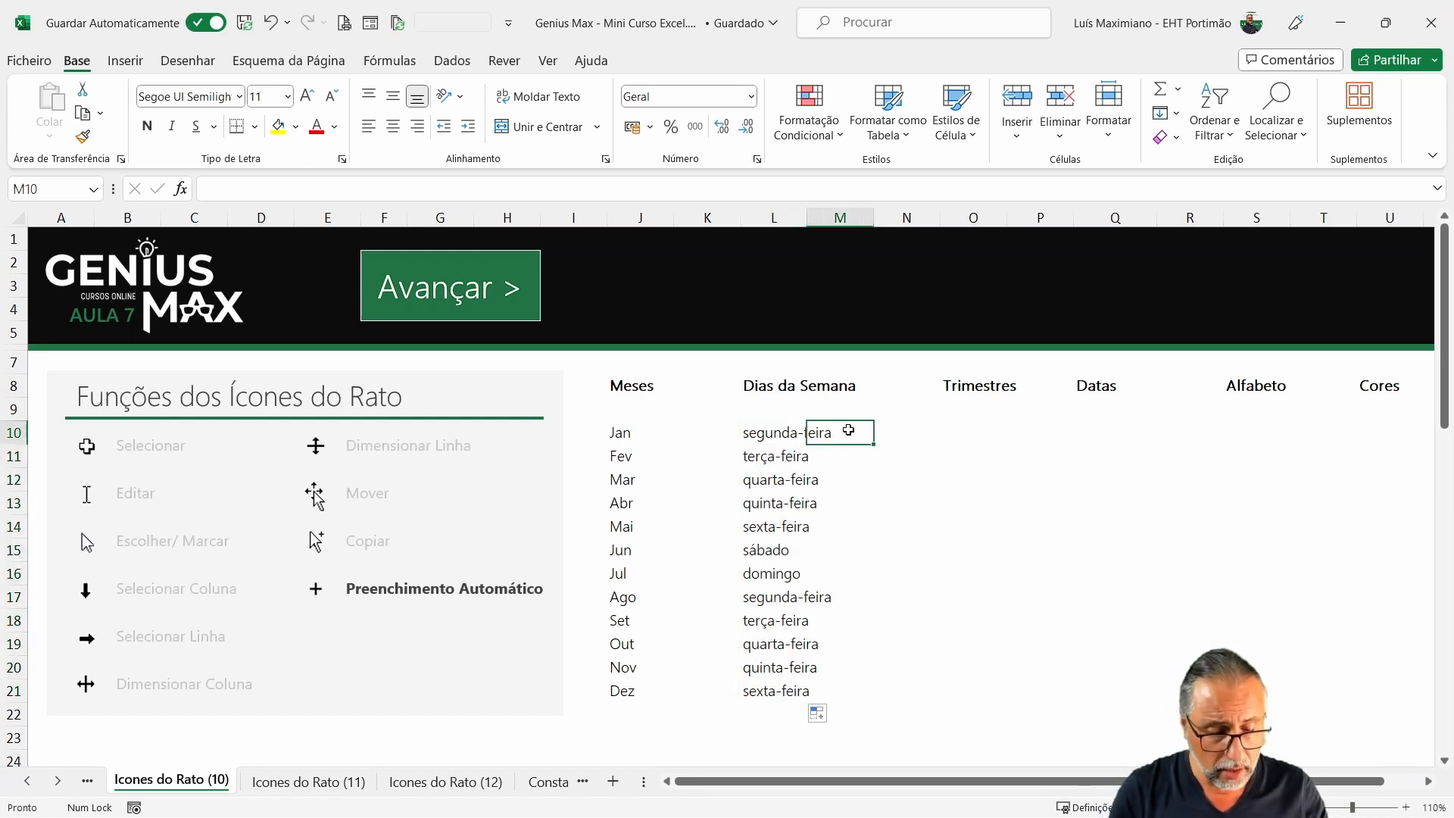
pyautogui.write('seg')
pyautogui.press('Return')
pyautogui.click(852, 432)
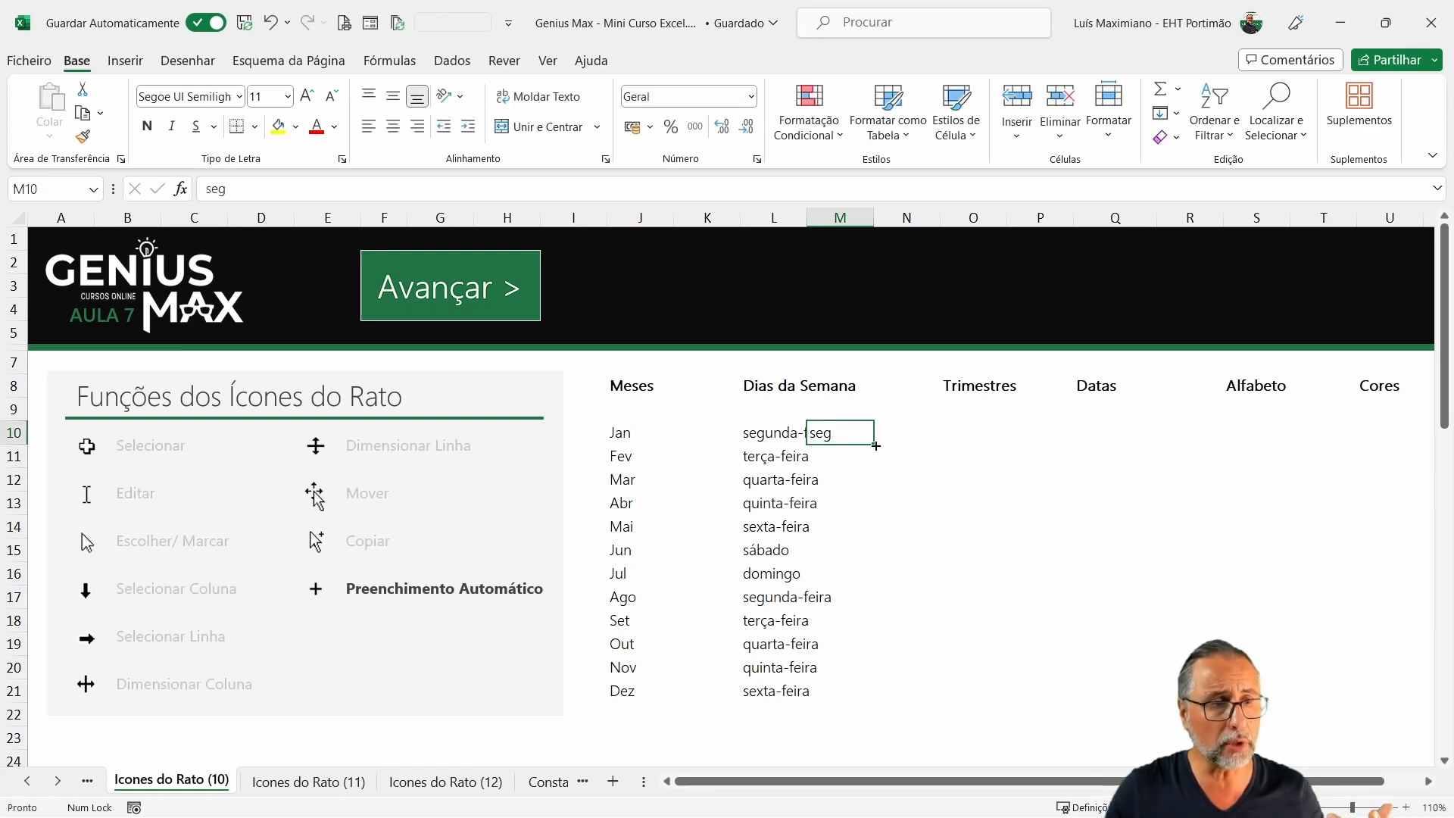
pyautogui.doubleClick(871, 447)
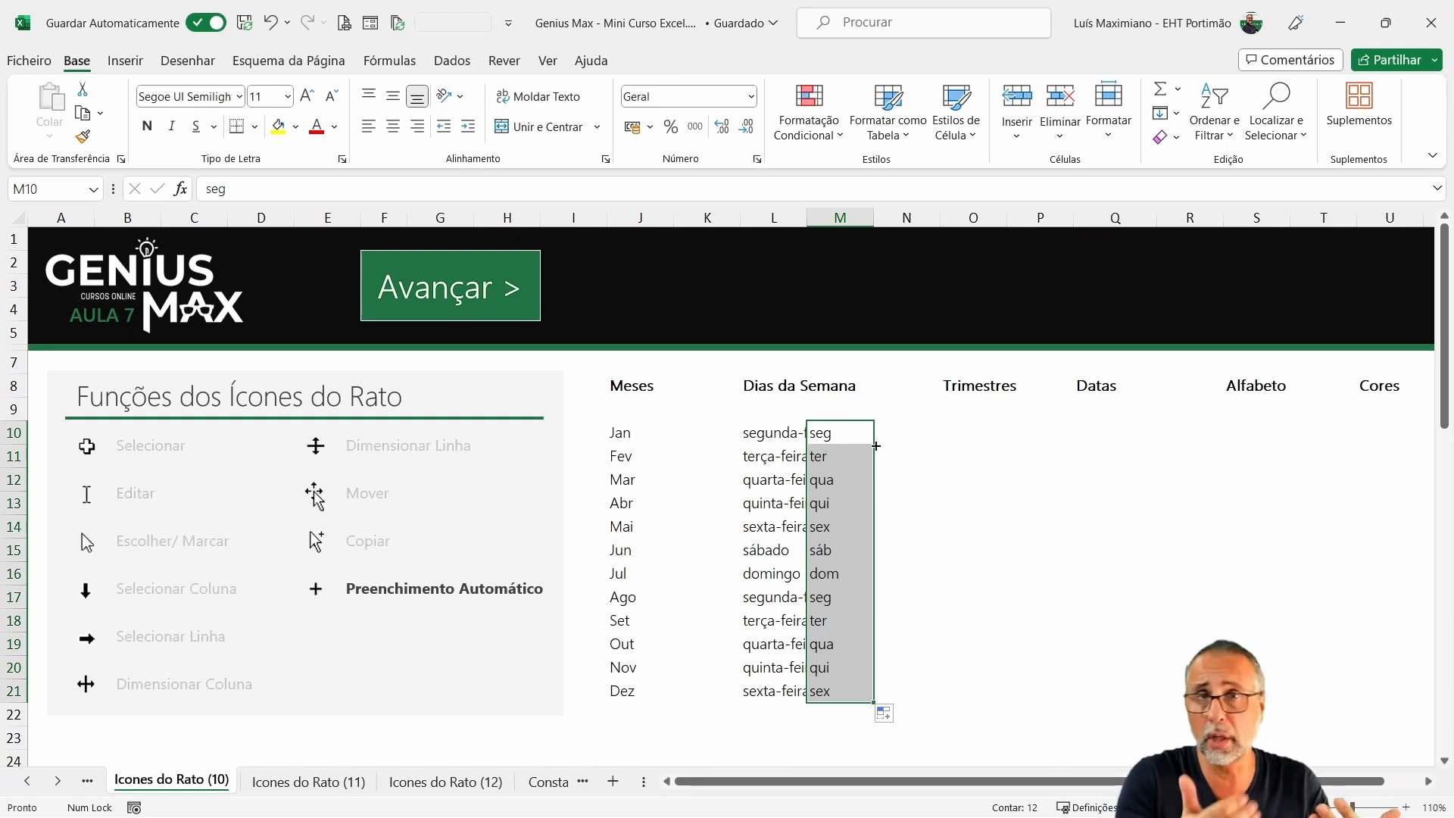
# Autofill uppercase "SEG" from M10 down to M21, and clear the abbreviated weekdays from column M.
pyautogui.write('SEG')
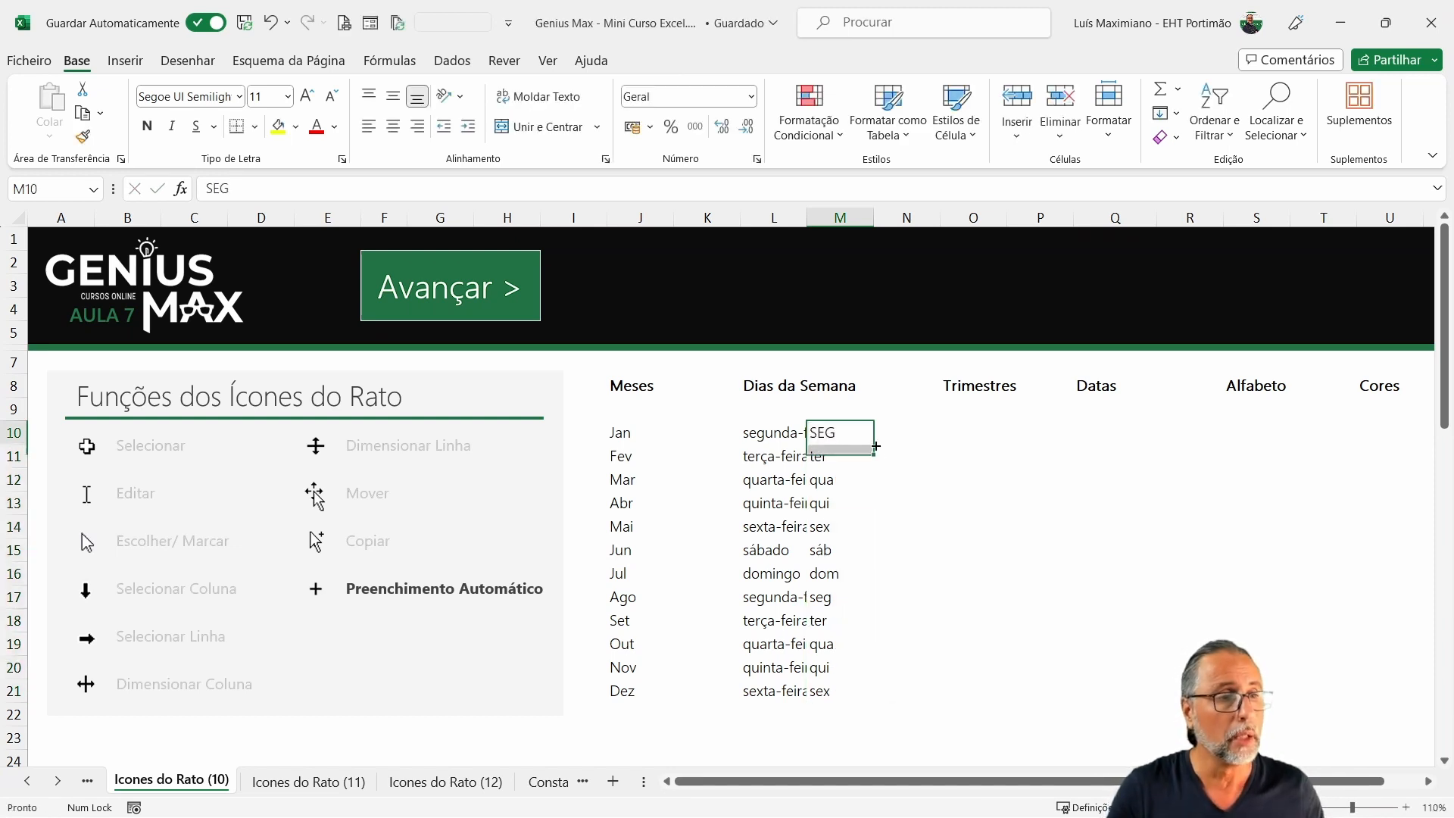
pyautogui.click(872, 444)
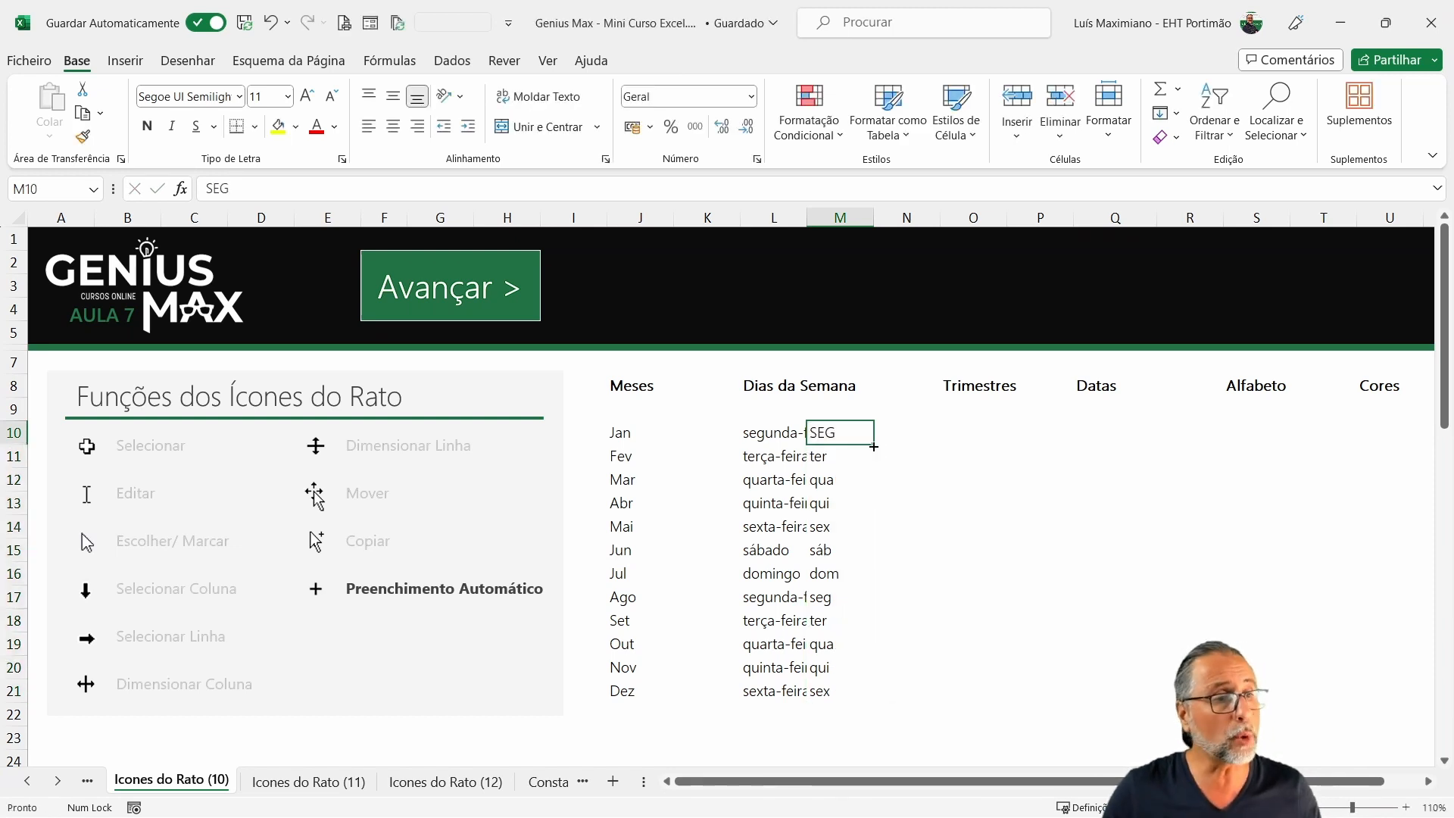
pyautogui.doubleClick(875, 445)
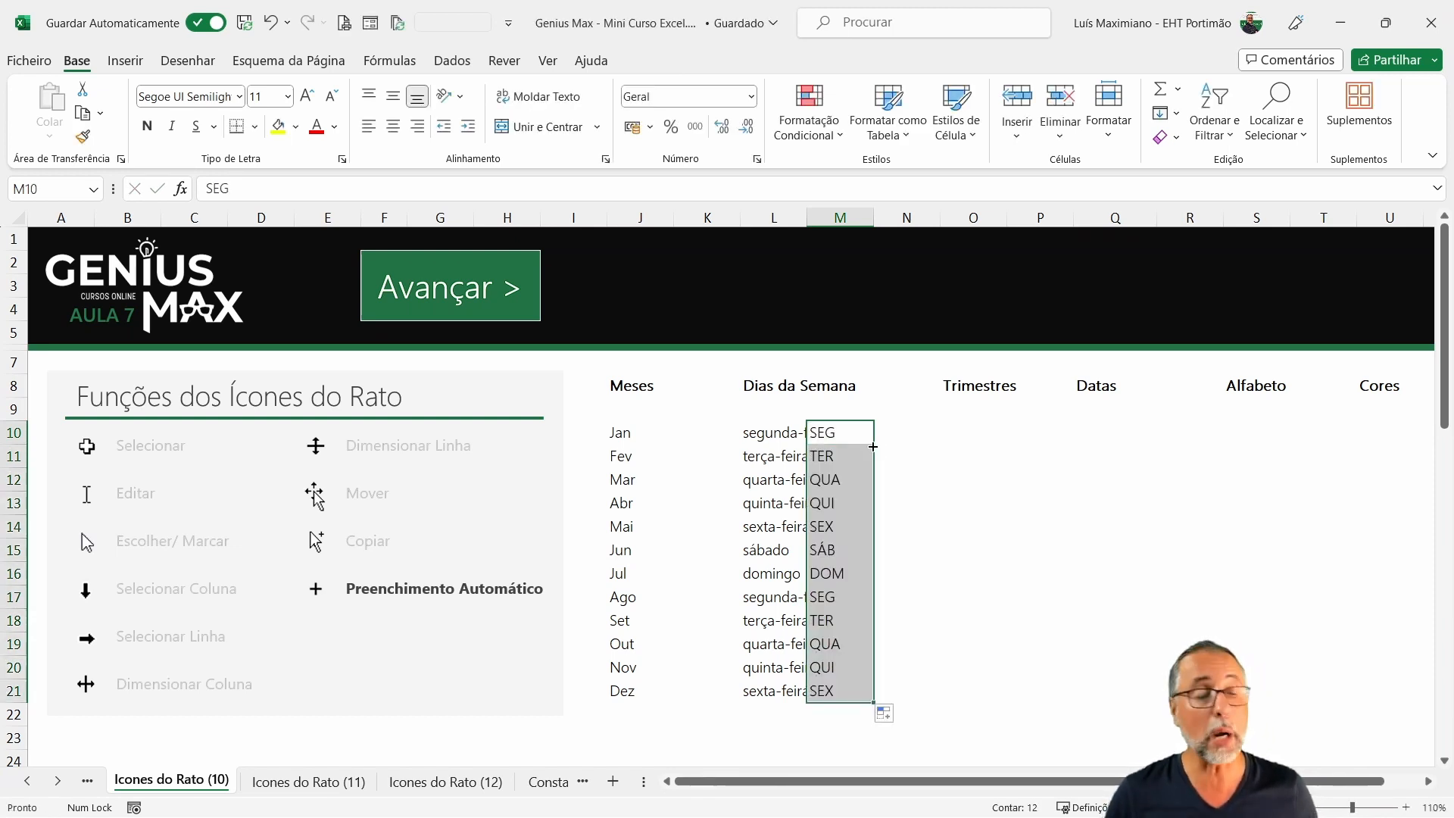
pyautogui.press('Delete')
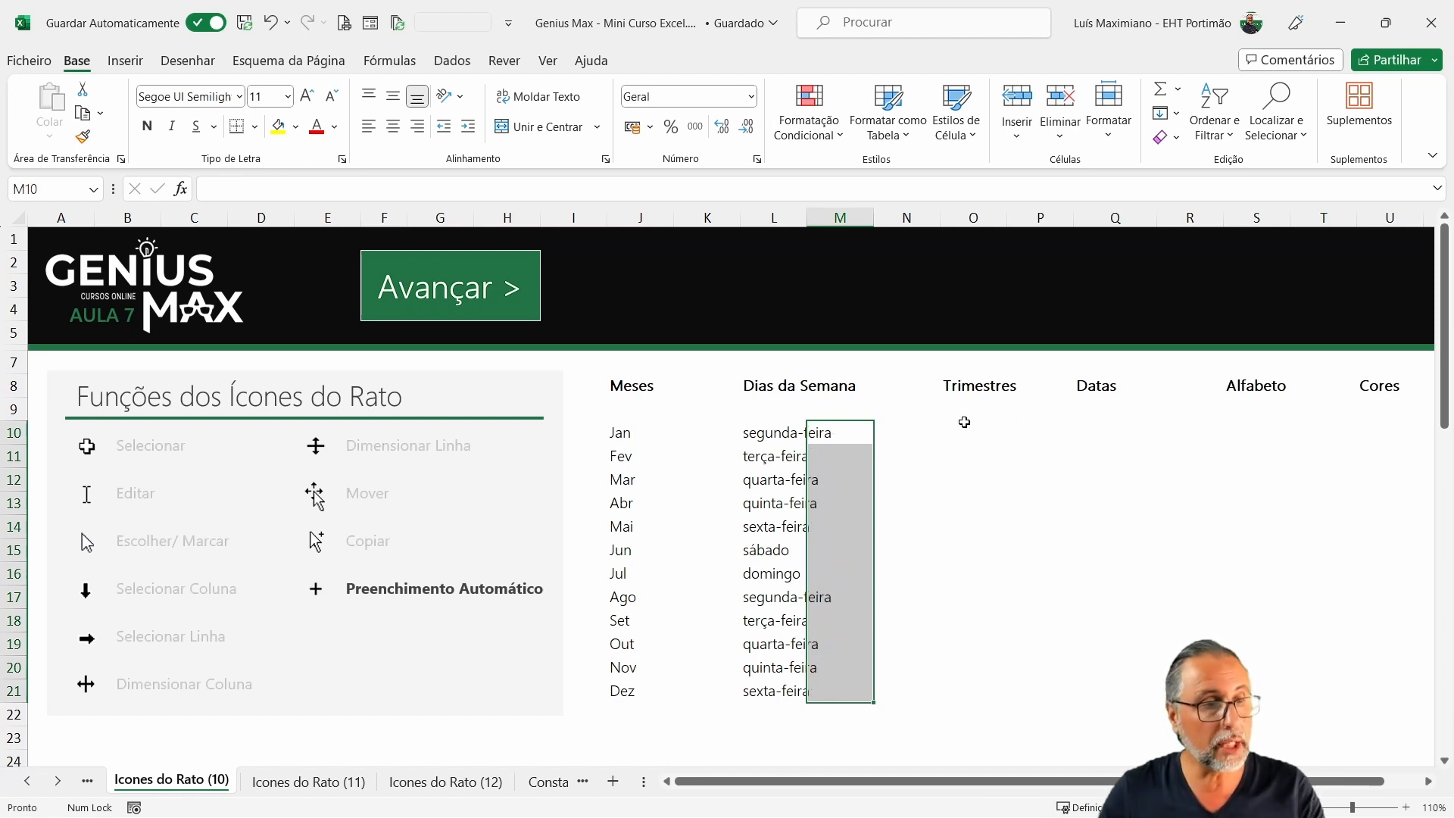
# Enter "1º Trim." in O10 under Trimestres and autofill the quarters down to O21.
pyautogui.click(962, 429)
pyautogui.write('1º Trim.')
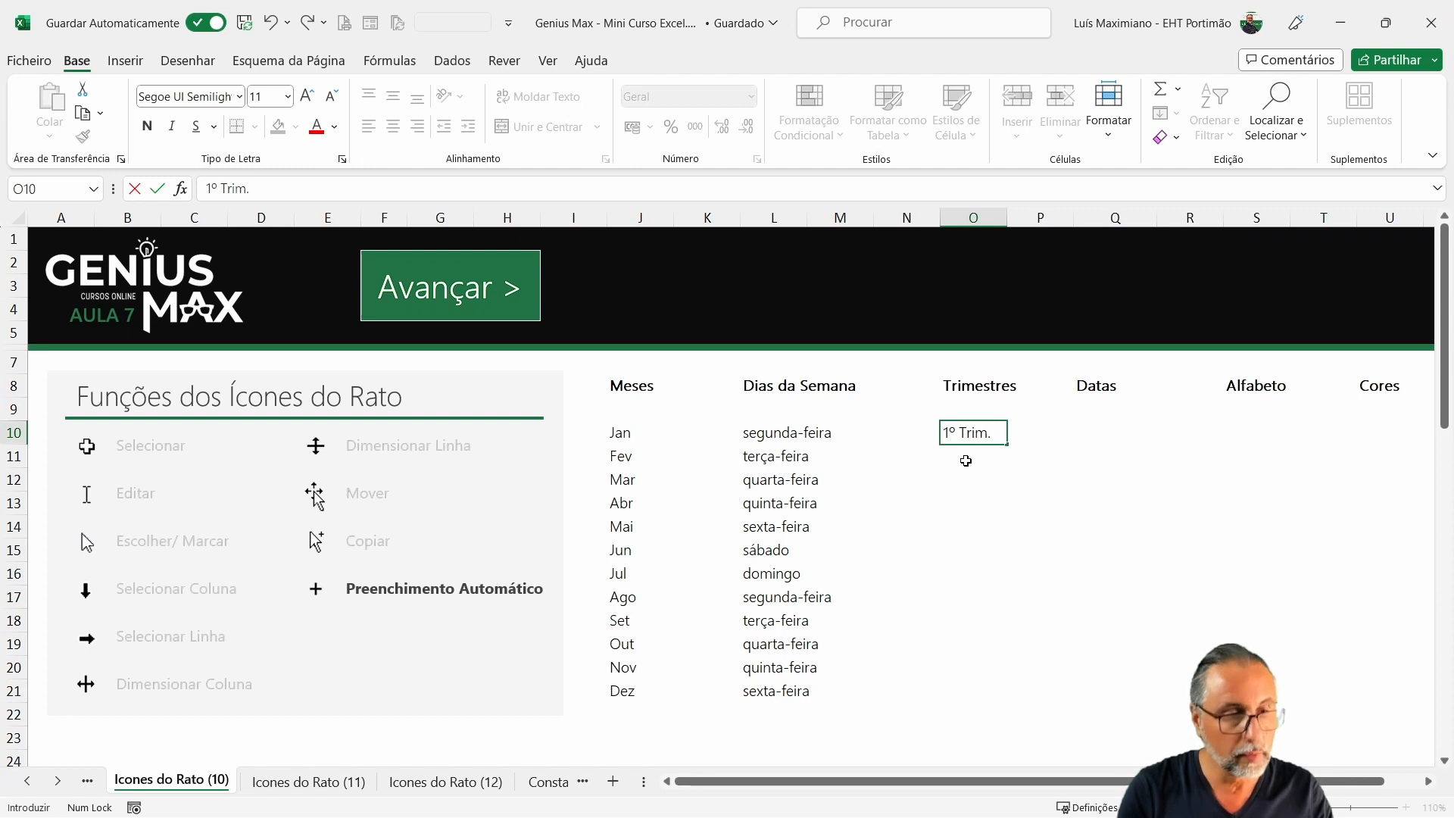
pyautogui.press('Return')
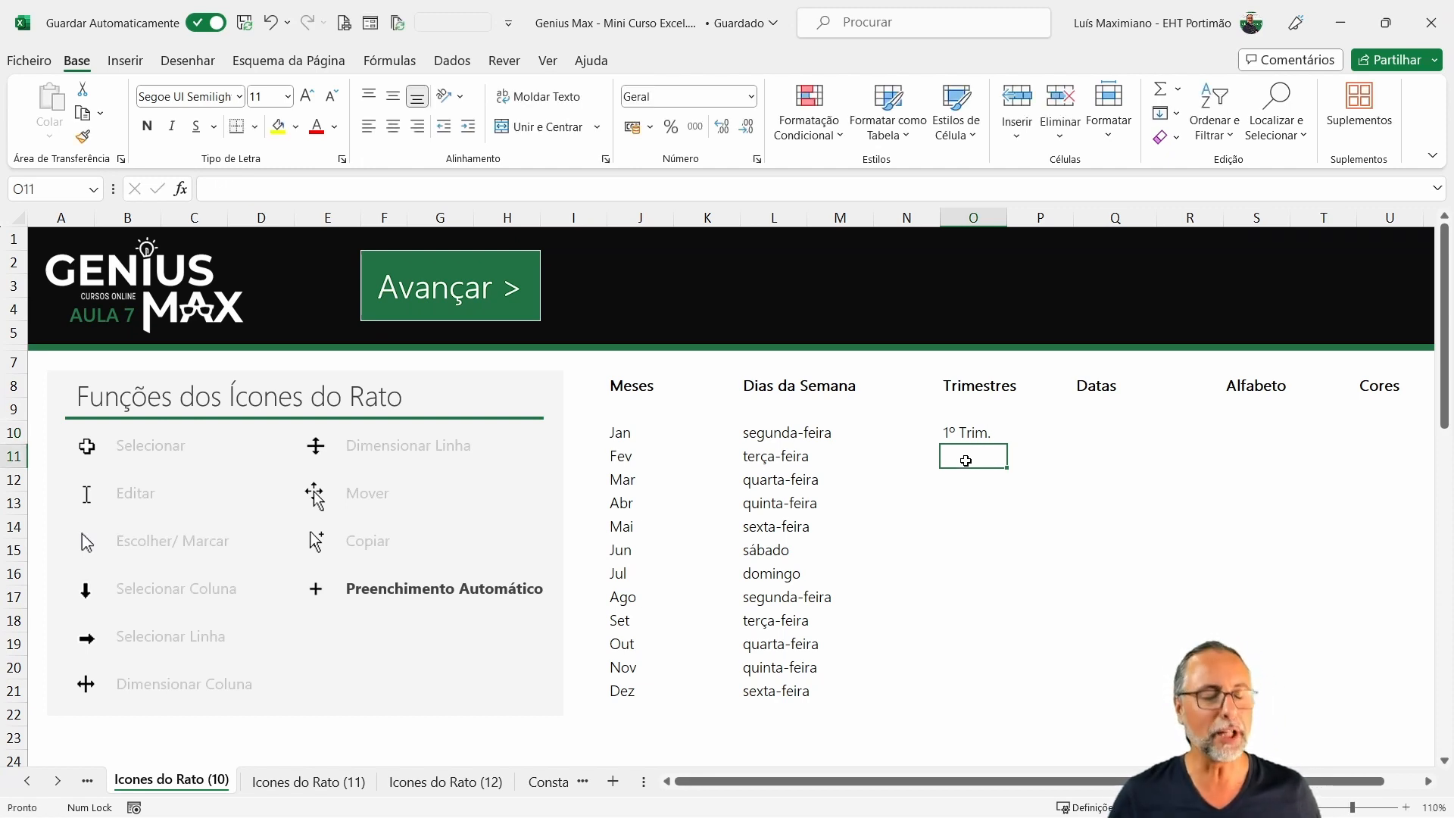
pyautogui.click(974, 439)
pyautogui.moveTo(1006, 444); pyautogui.dragTo(1007, 679)
pyautogui.moveTo(1010, 690); pyautogui.dragTo(1009, 695)
# Enter "Trim. 1" in P10 and autofill this alternative quarter label down to P21.
pyautogui.click(1031, 446)
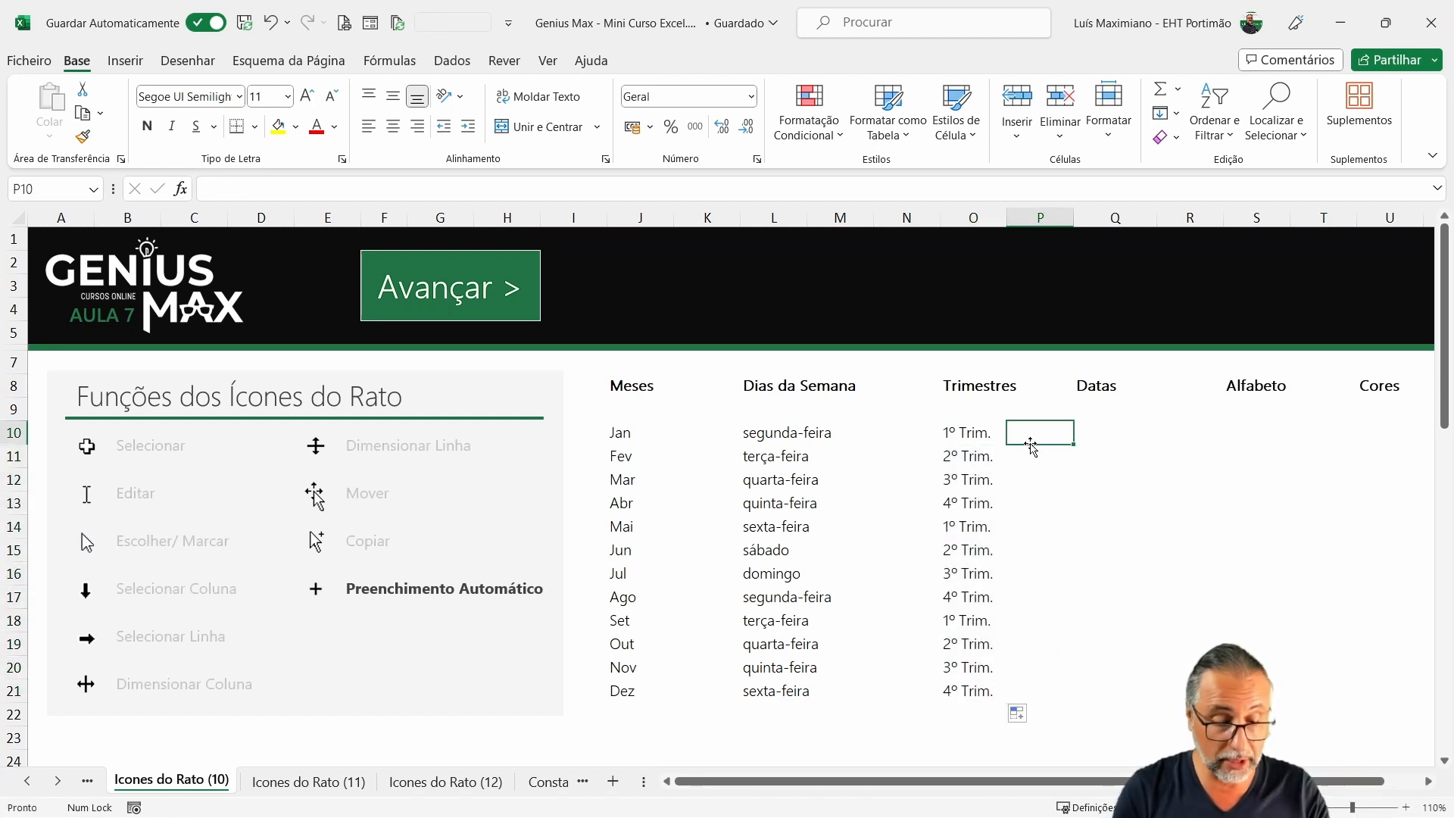
pyautogui.write('Trim')
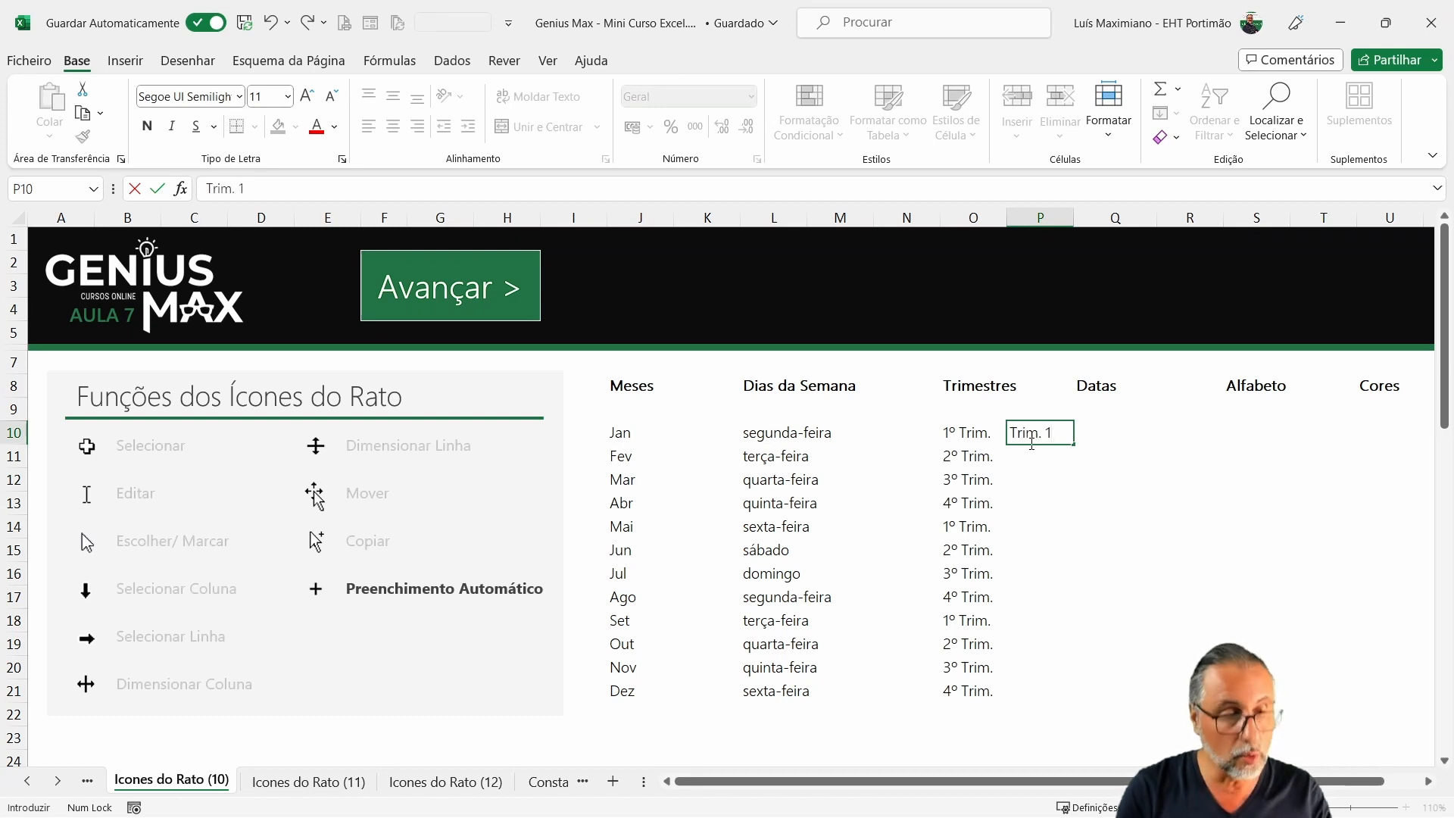
pyautogui.write('. 1')
pyautogui.hotkey('ctrl', 'Return')
pyautogui.moveTo(1074, 446); pyautogui.dragTo(1056, 699)
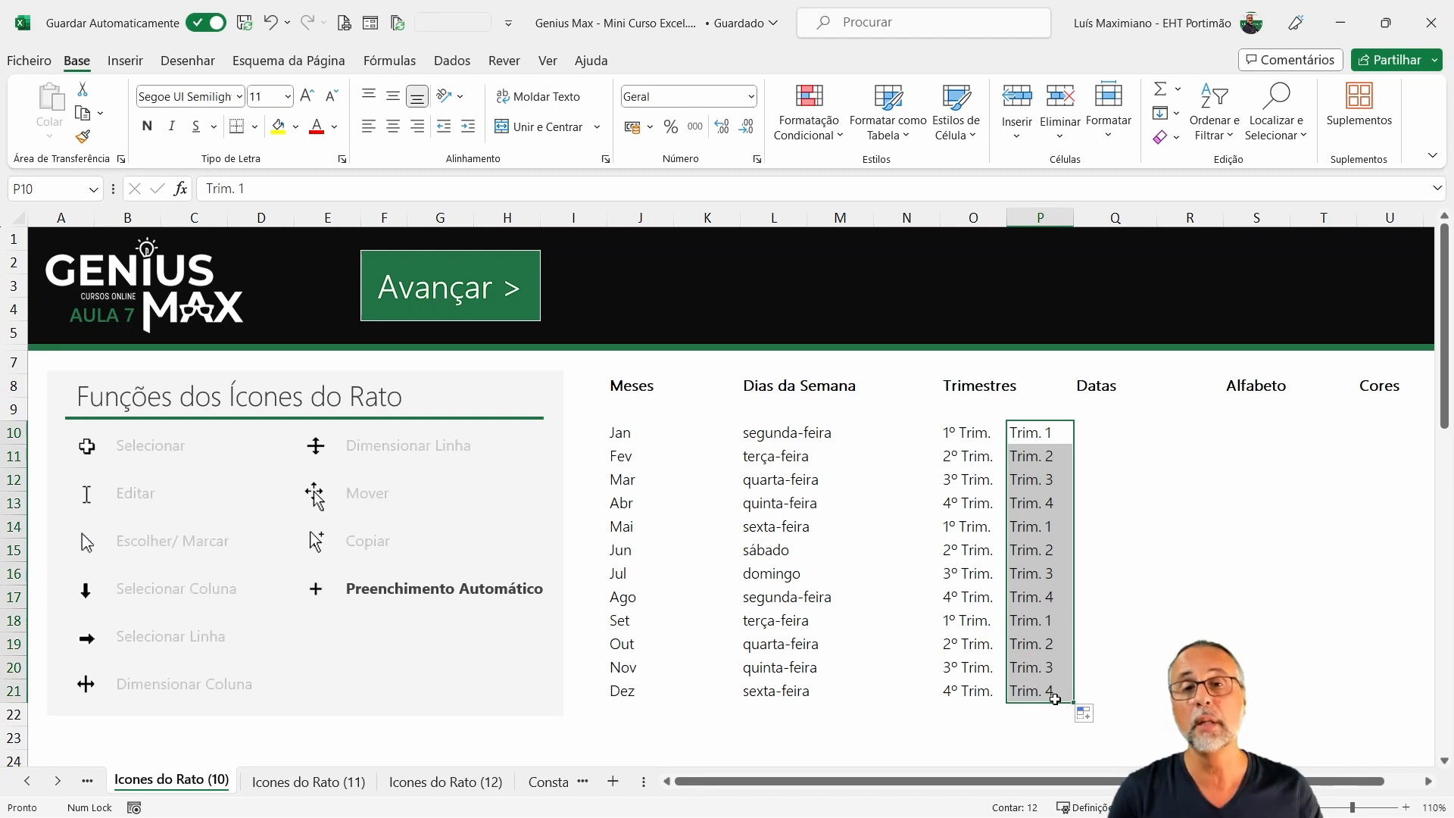
# Clear the alternative quarter labels in P10:P21, keeping the list in column O.
pyautogui.moveTo(973, 438); pyautogui.dragTo(1017, 690)
pyautogui.moveTo(1030, 440); pyautogui.dragTo(1028, 684)
pyautogui.press('Delete')
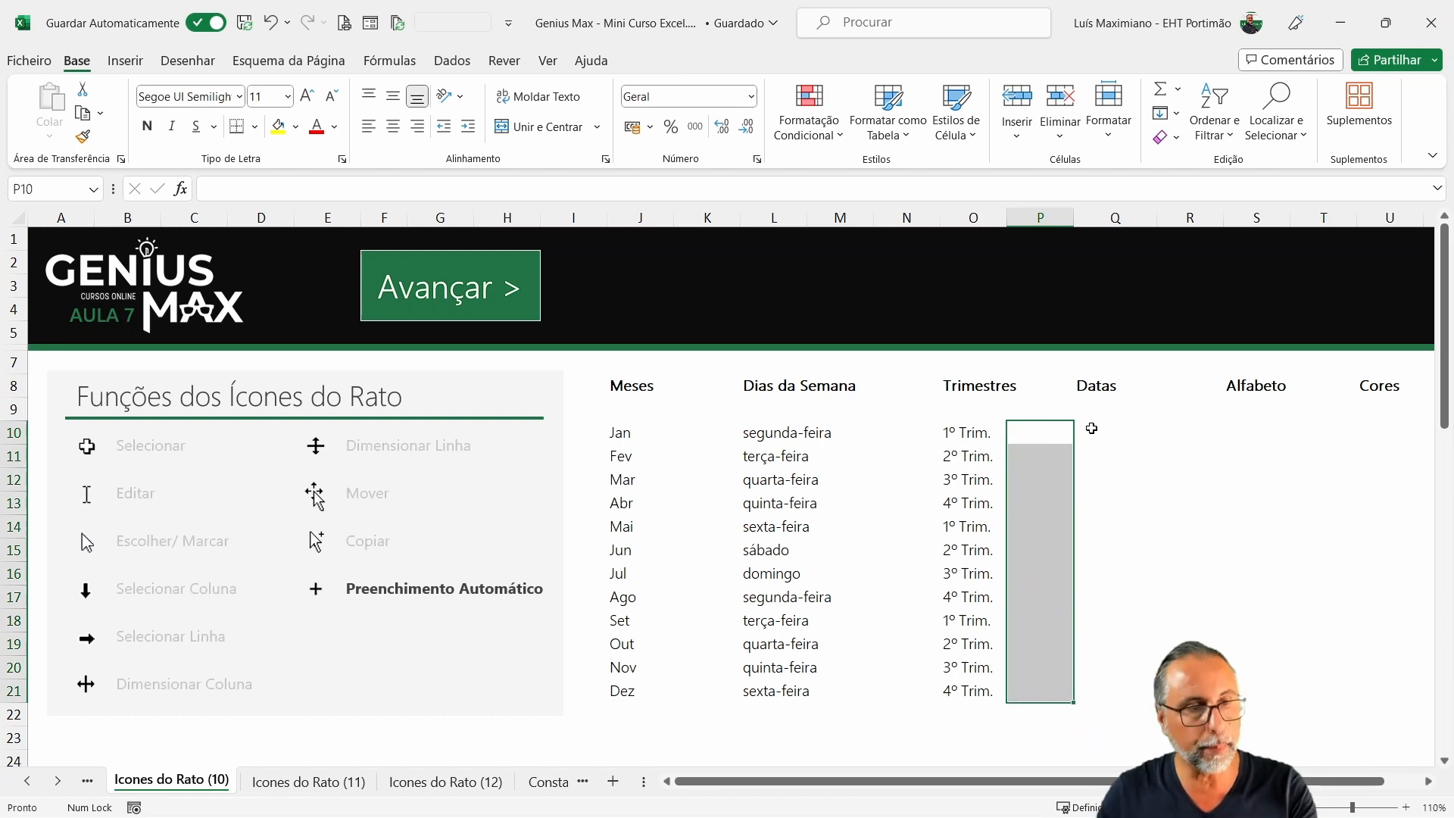
# Enter the formula =HOJE() in Q10 under Datas and autofill it down to Q21.
pyautogui.click(1094, 426)
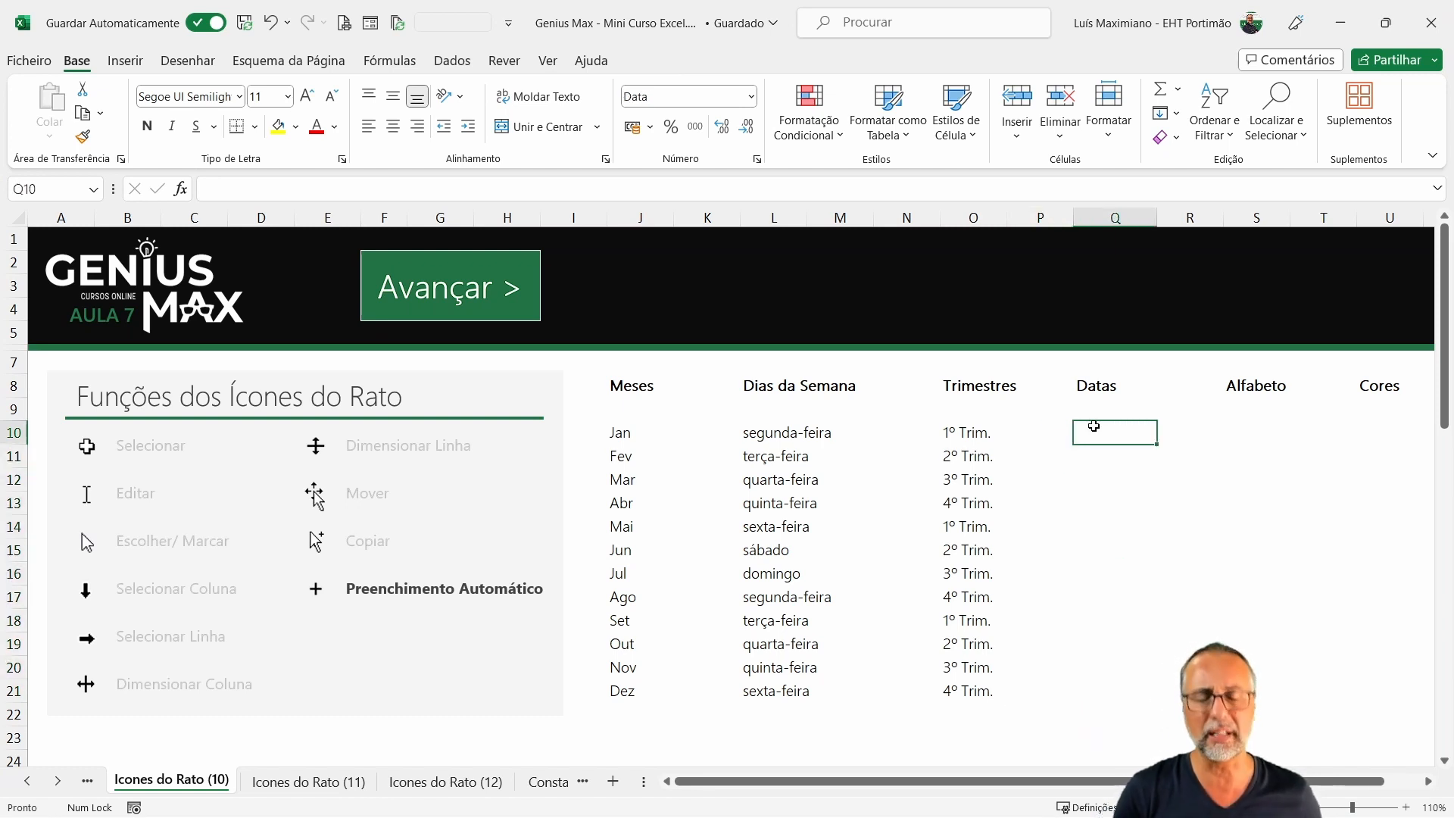
pyautogui.write('=hoje')
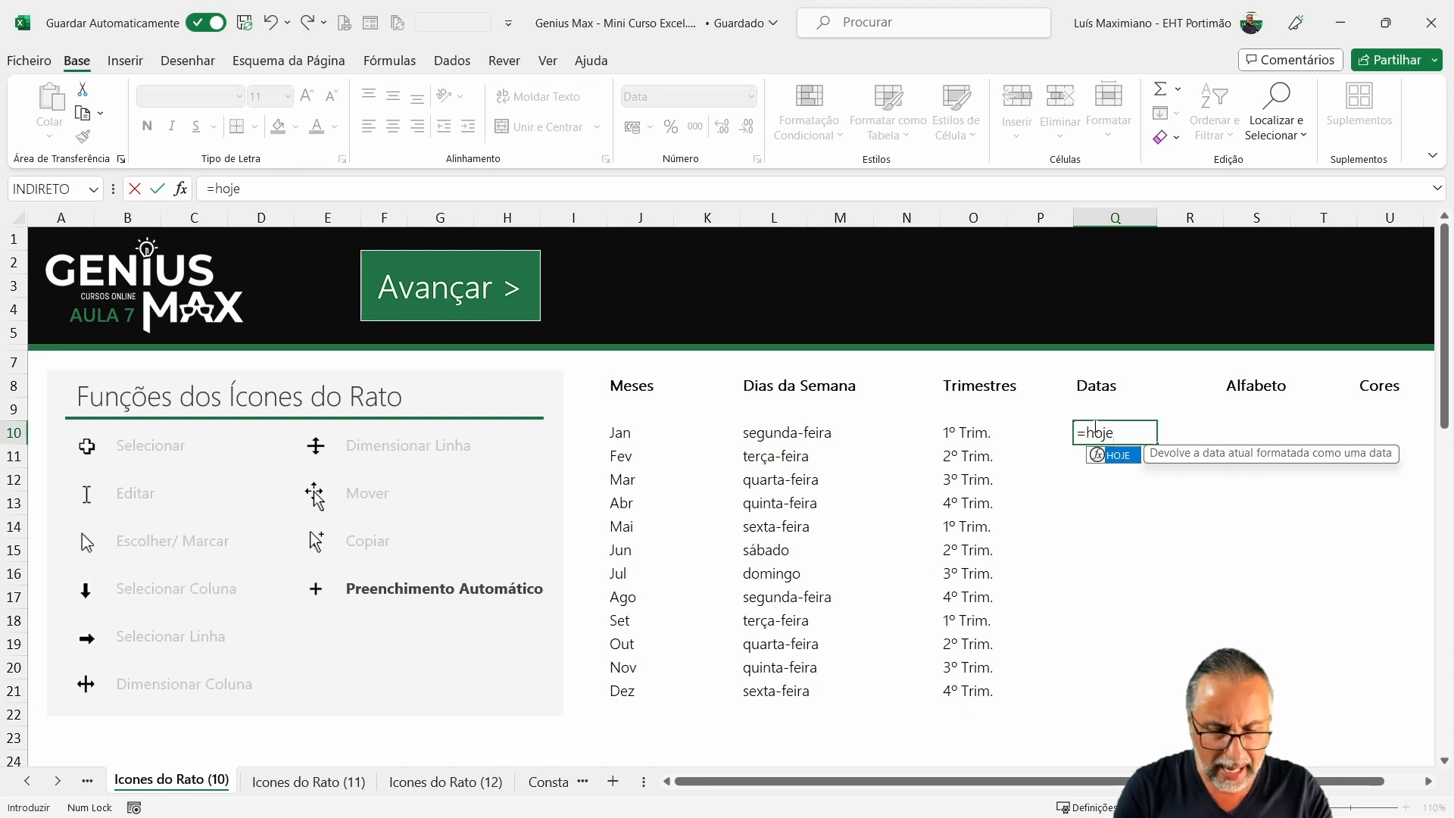
pyautogui.press('Return')
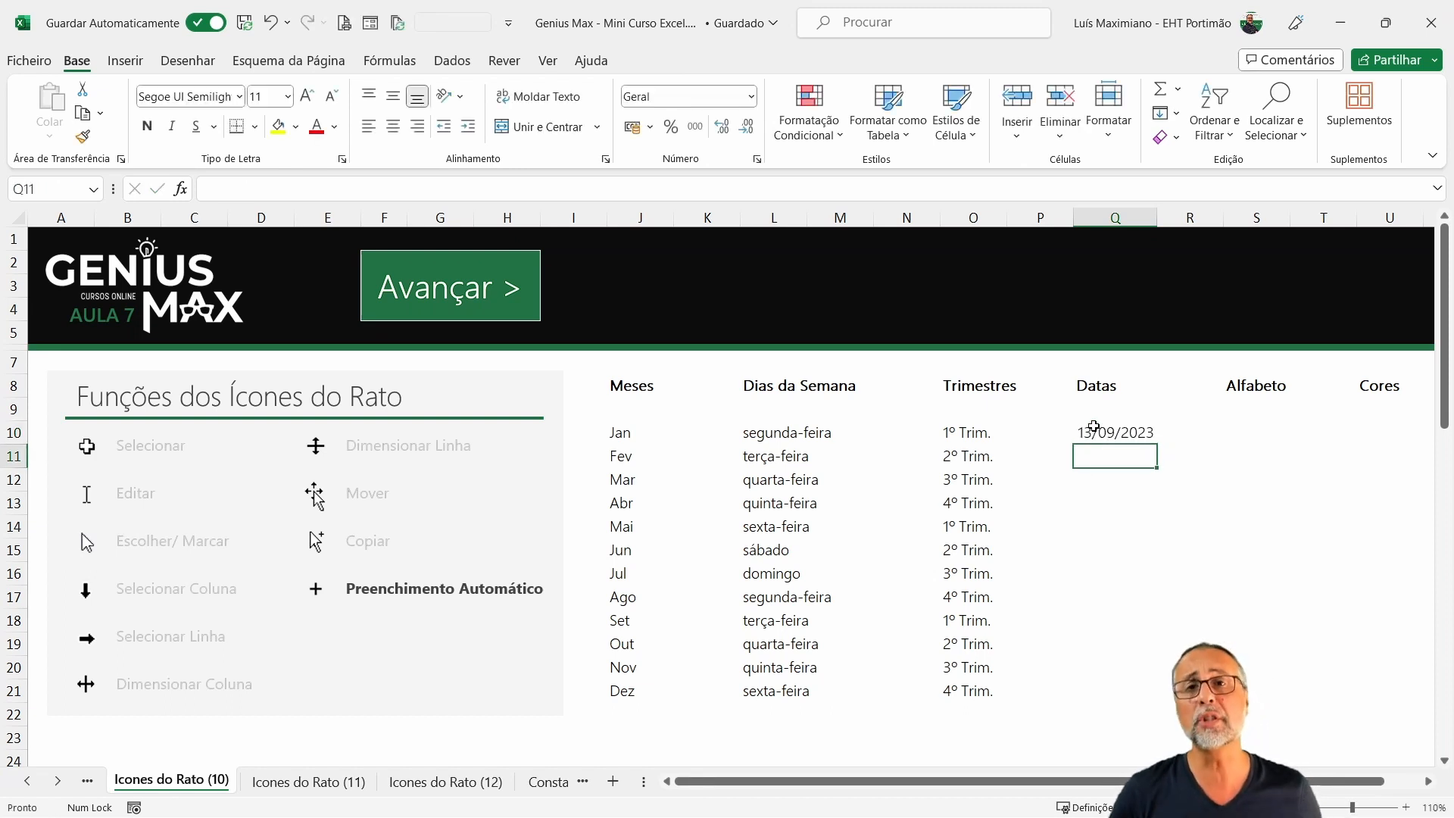
pyautogui.click(1135, 436)
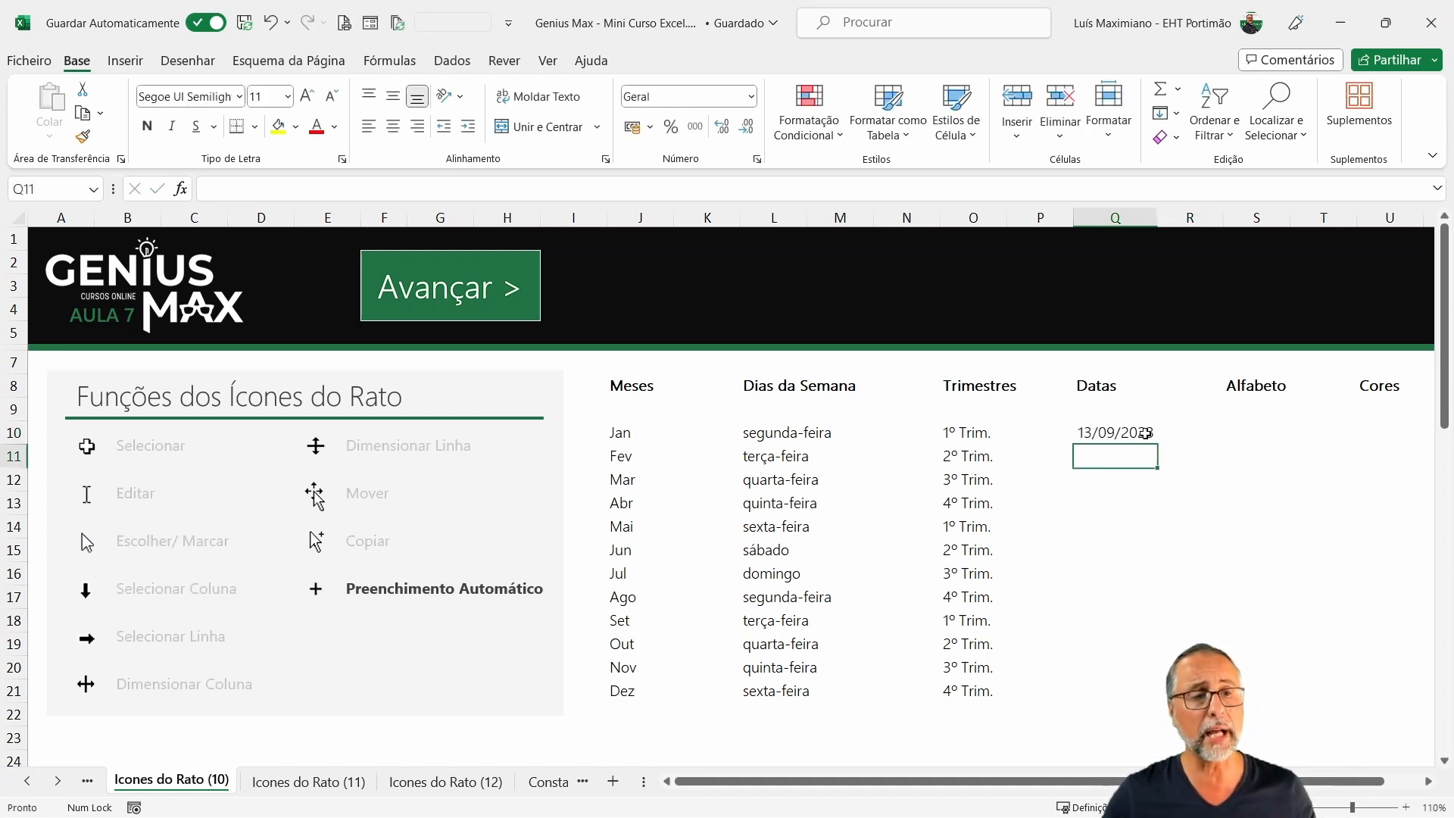
pyautogui.moveTo(1153, 437); pyautogui.dragTo(1136, 691)
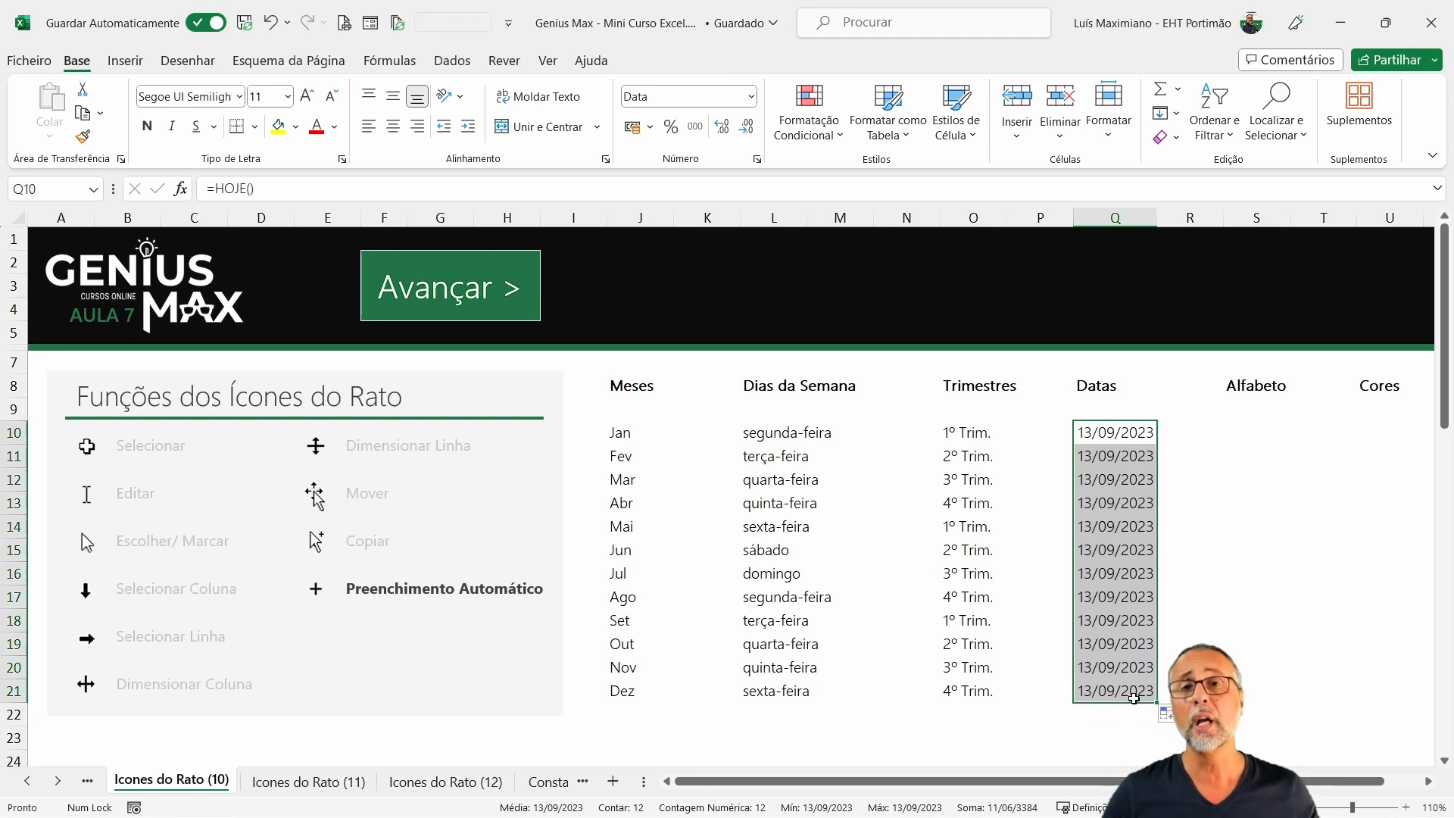
# Clear the formula dates in Q10:Q21 and return to Q10.
pyautogui.press('Delete')
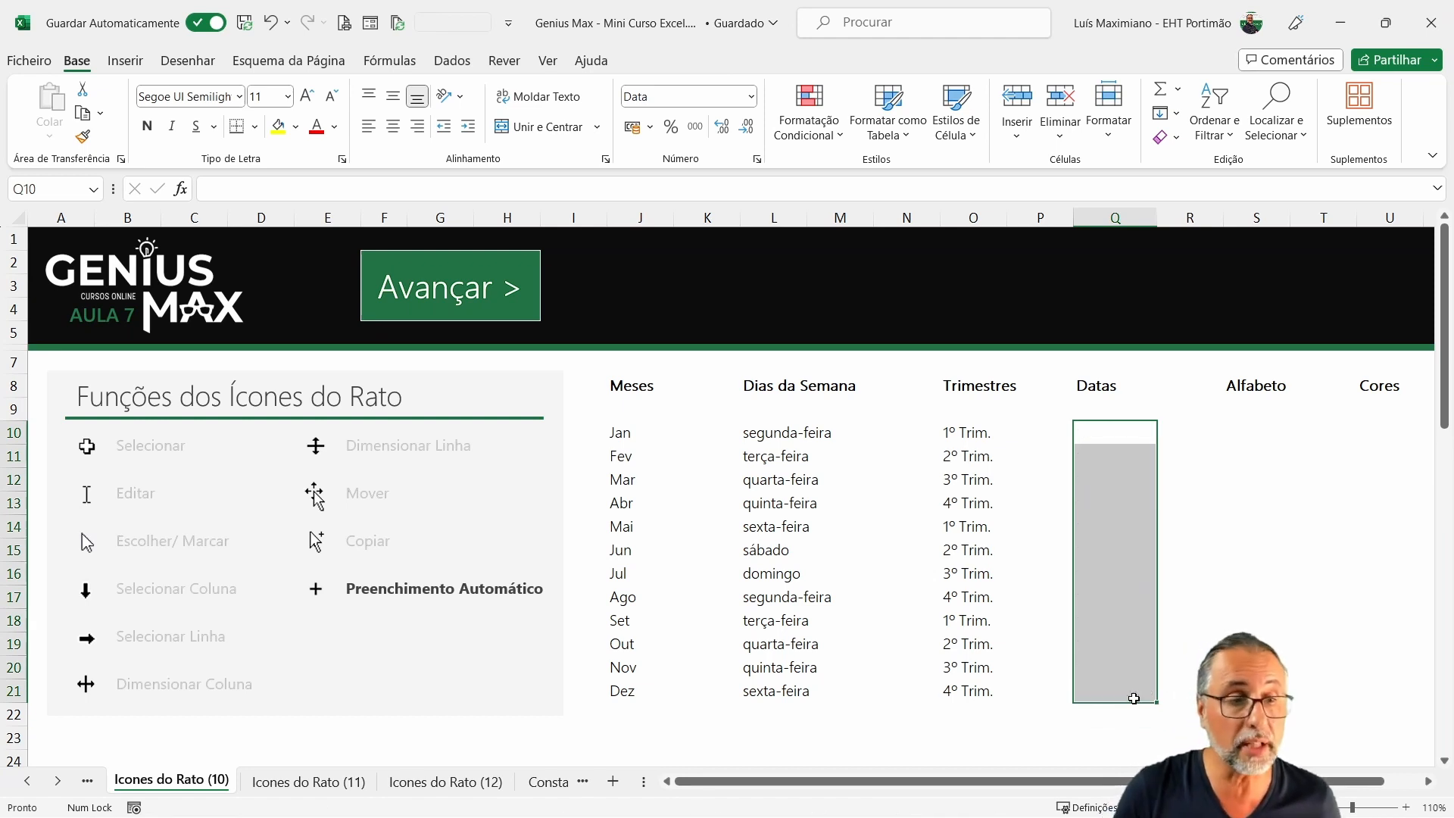
pyautogui.press('Up')
pyautogui.press('Down')
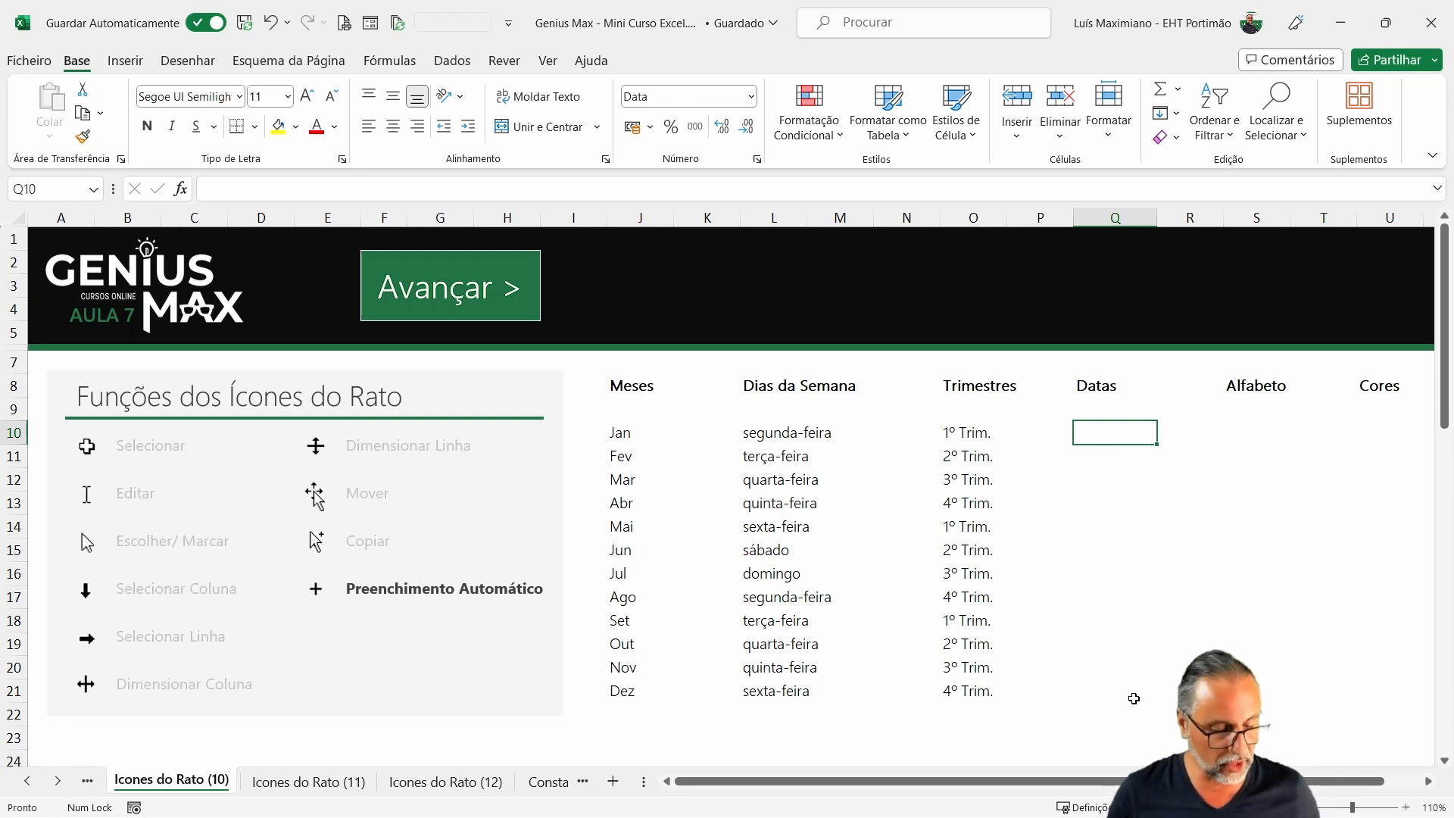
# Insert the current date as a fixed value in Q10, and replace it with the current time, 16:39.
pyautogui.hotkey('ctrl', ';')
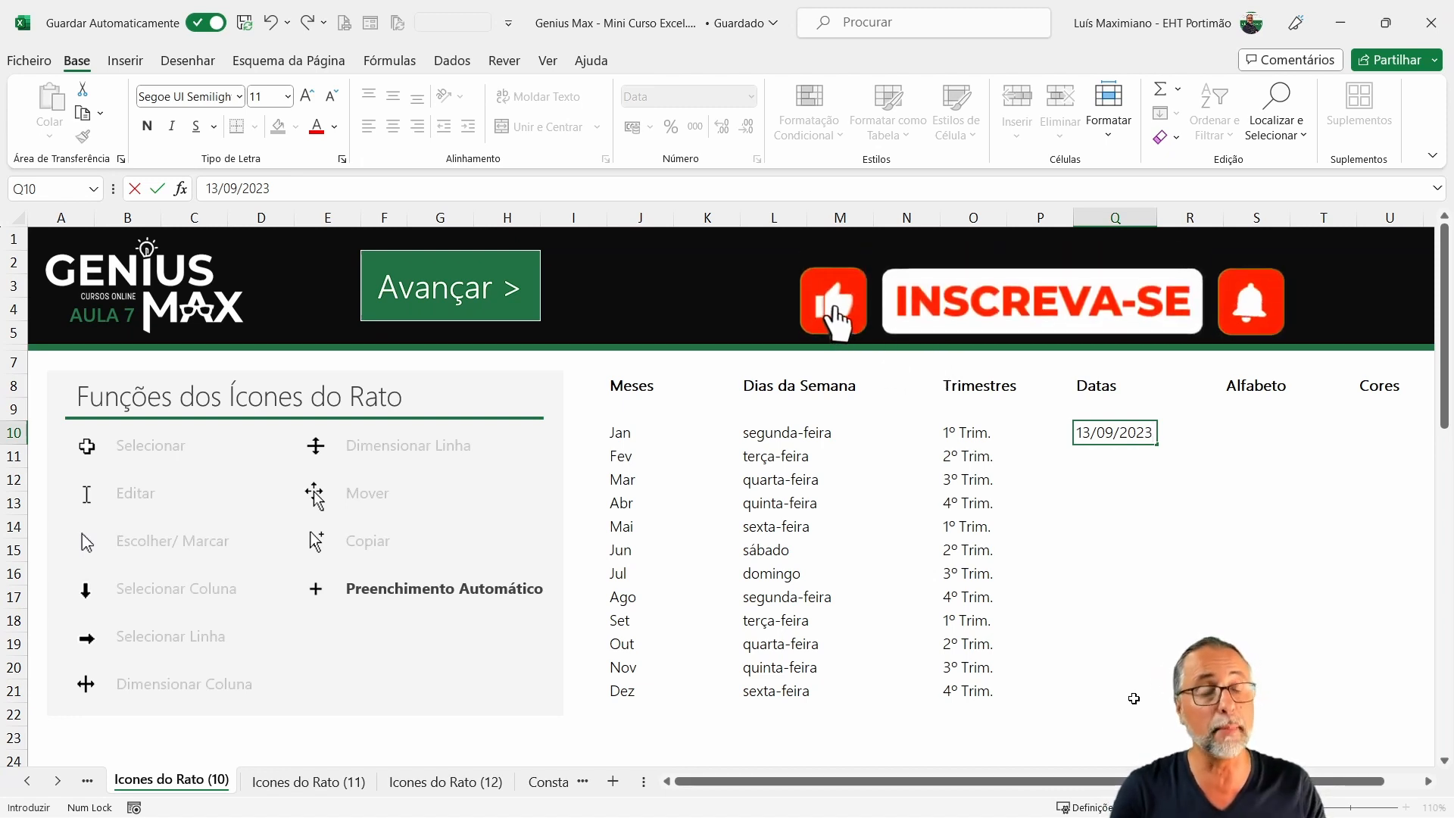
pyautogui.press('Escape')
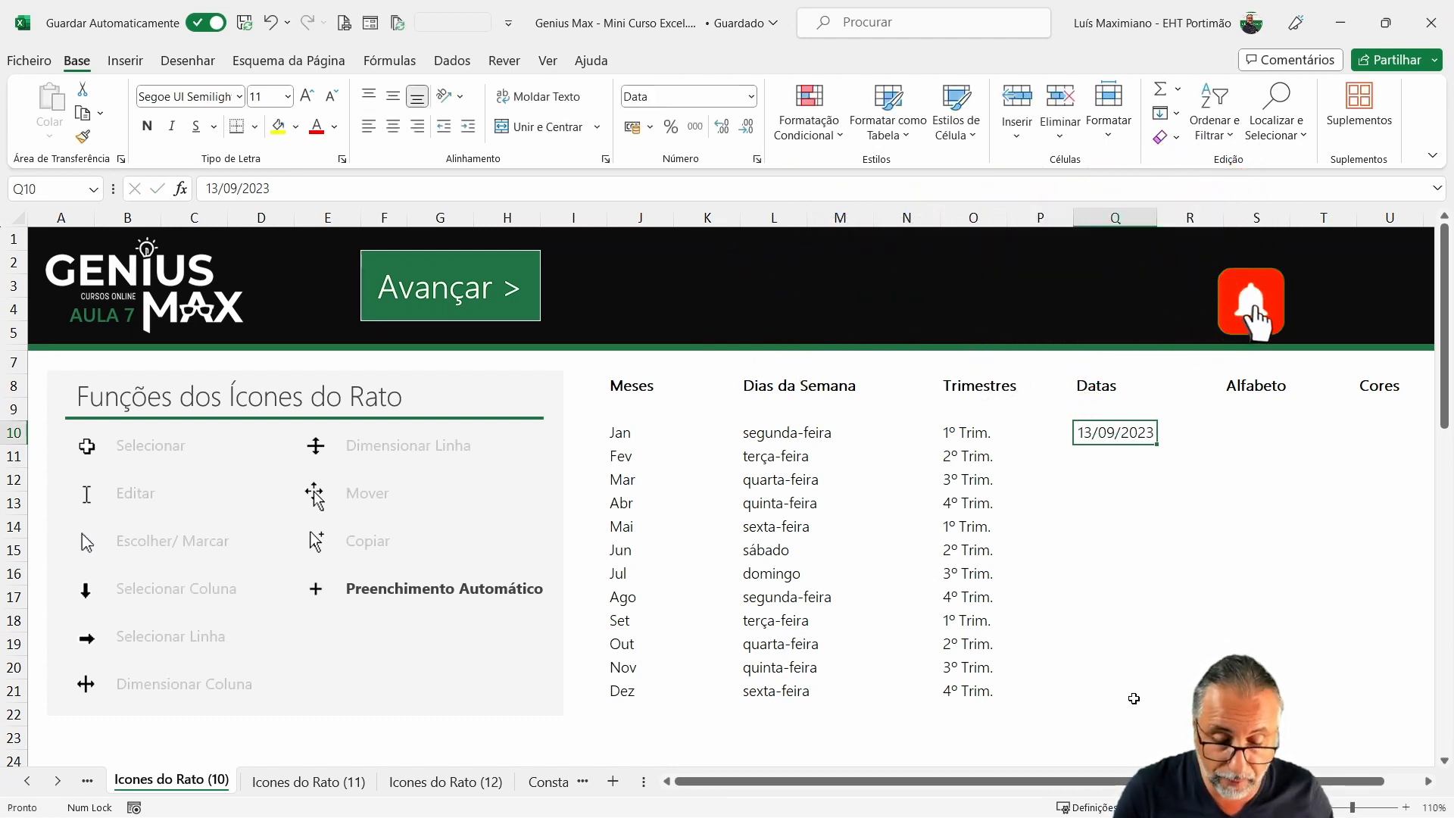
pyautogui.hotkey('ctrl', 'shift', ';')
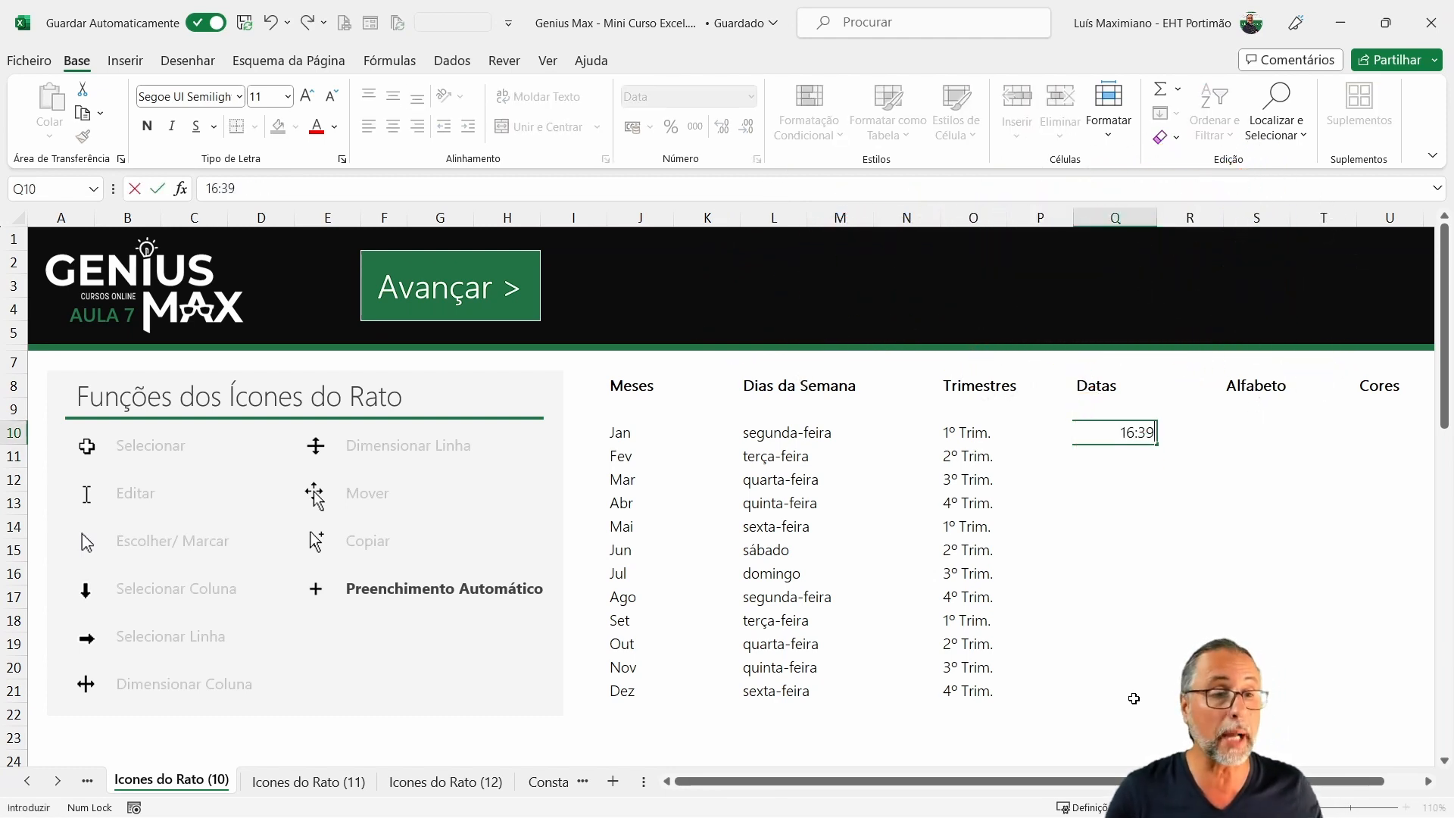
pyautogui.press('Return')
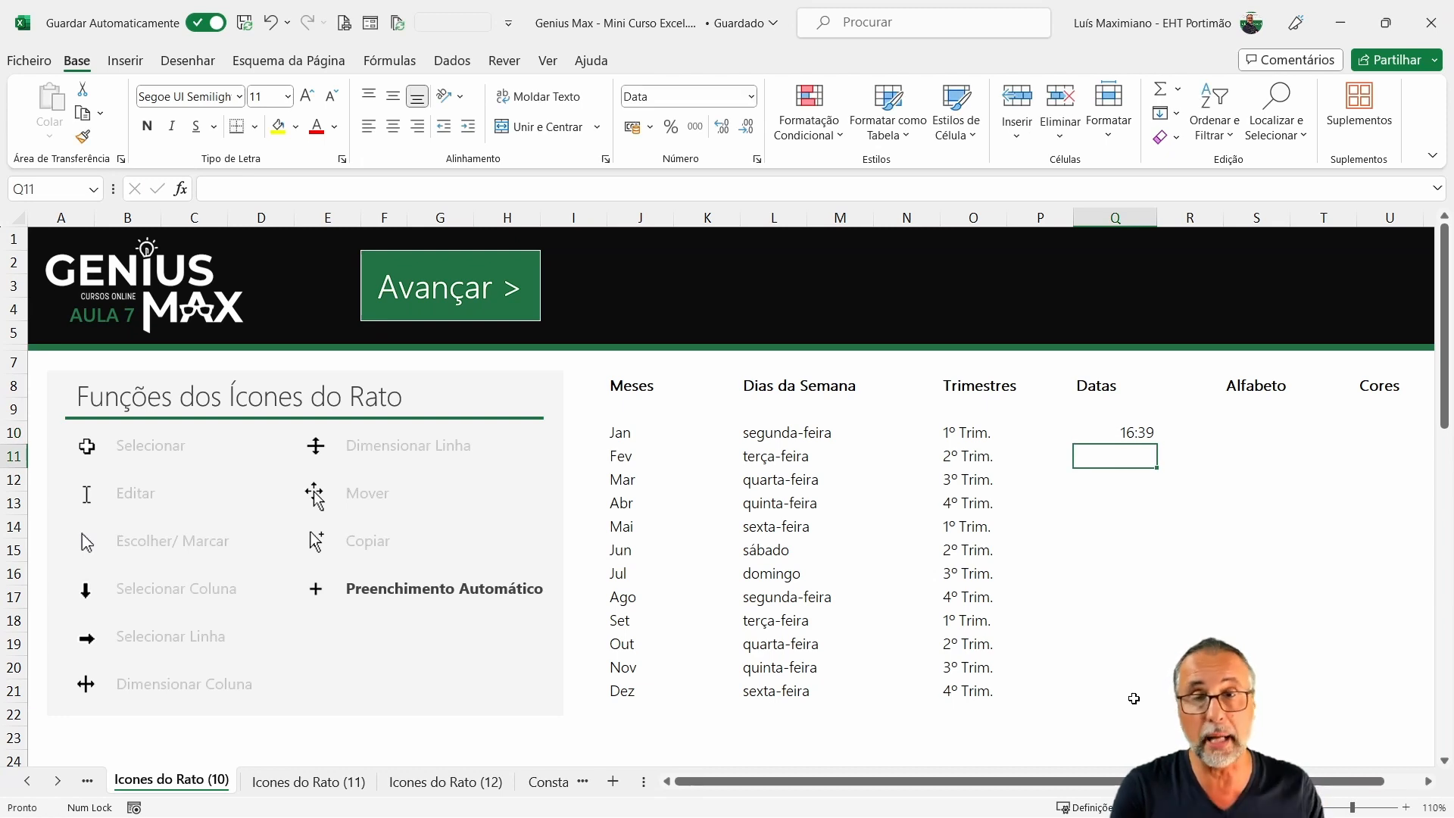
pyautogui.press('Up')
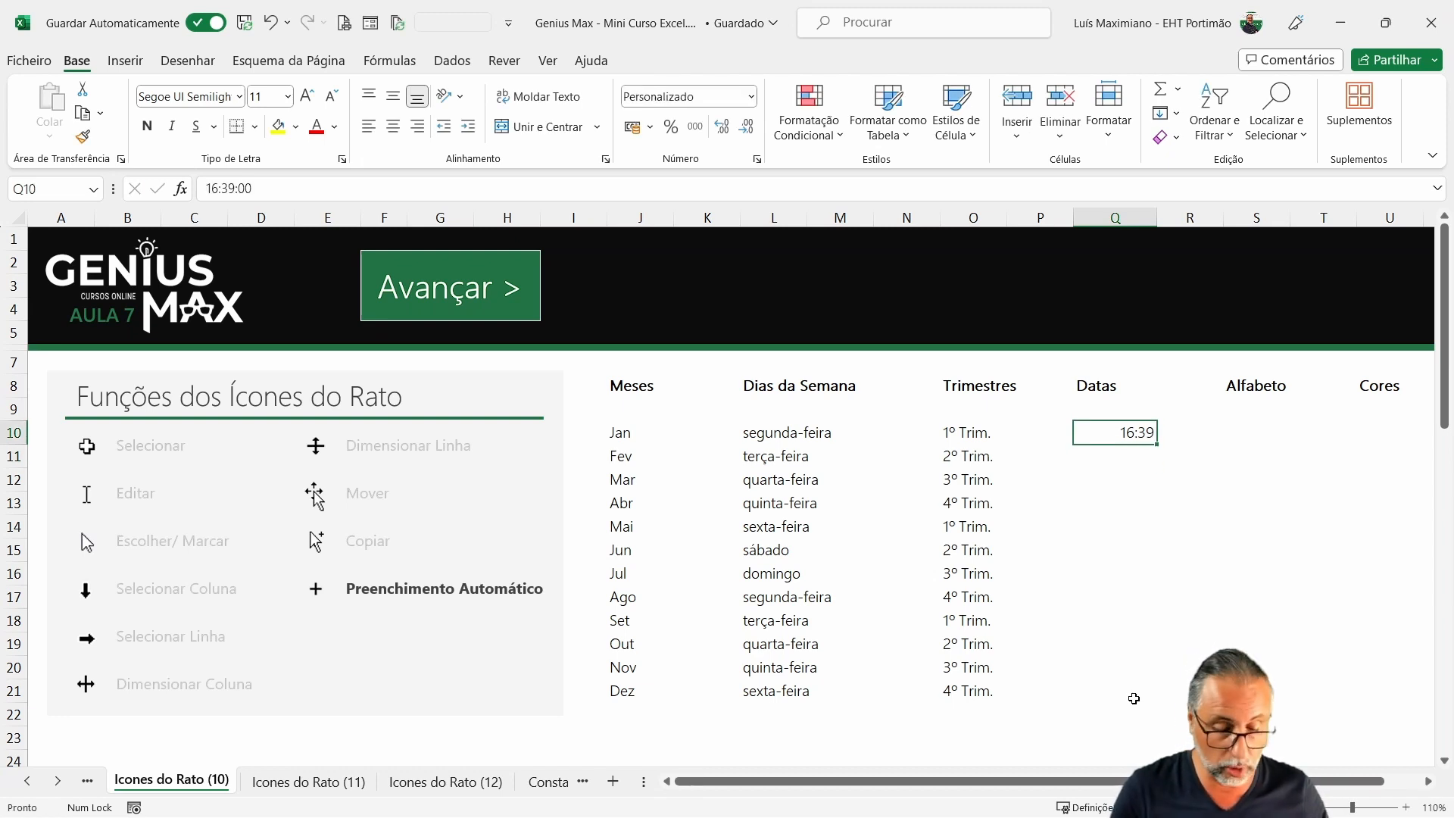
# Insert the fixed current date 13/09/2023 in Q10 and autofill consecutive dates down to Q21.
pyautogui.hotkey('ctrl', ';')
pyautogui.press('Return')
pyautogui.press('Up')
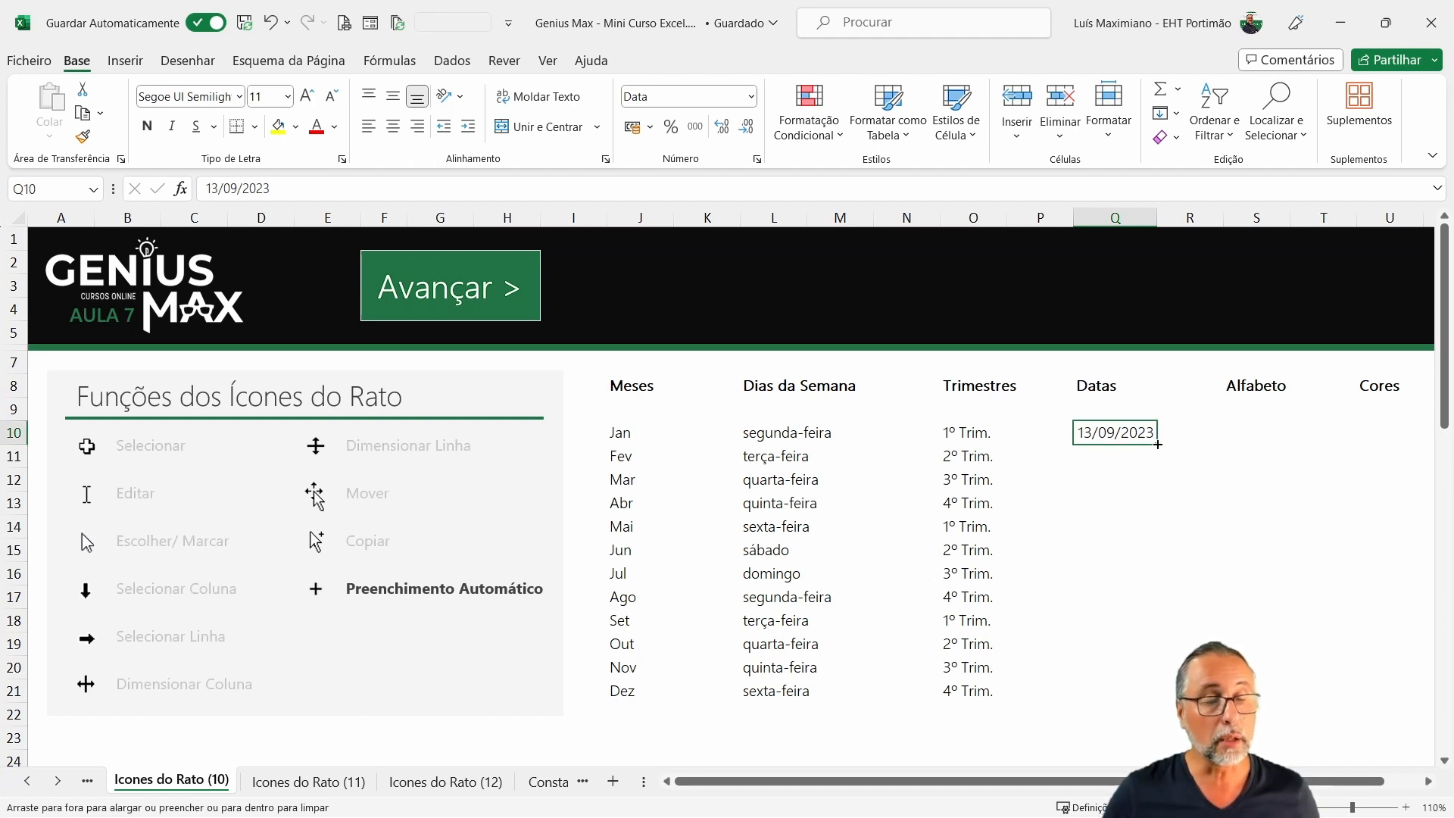
pyautogui.moveTo(1158, 444); pyautogui.dragTo(1146, 697)
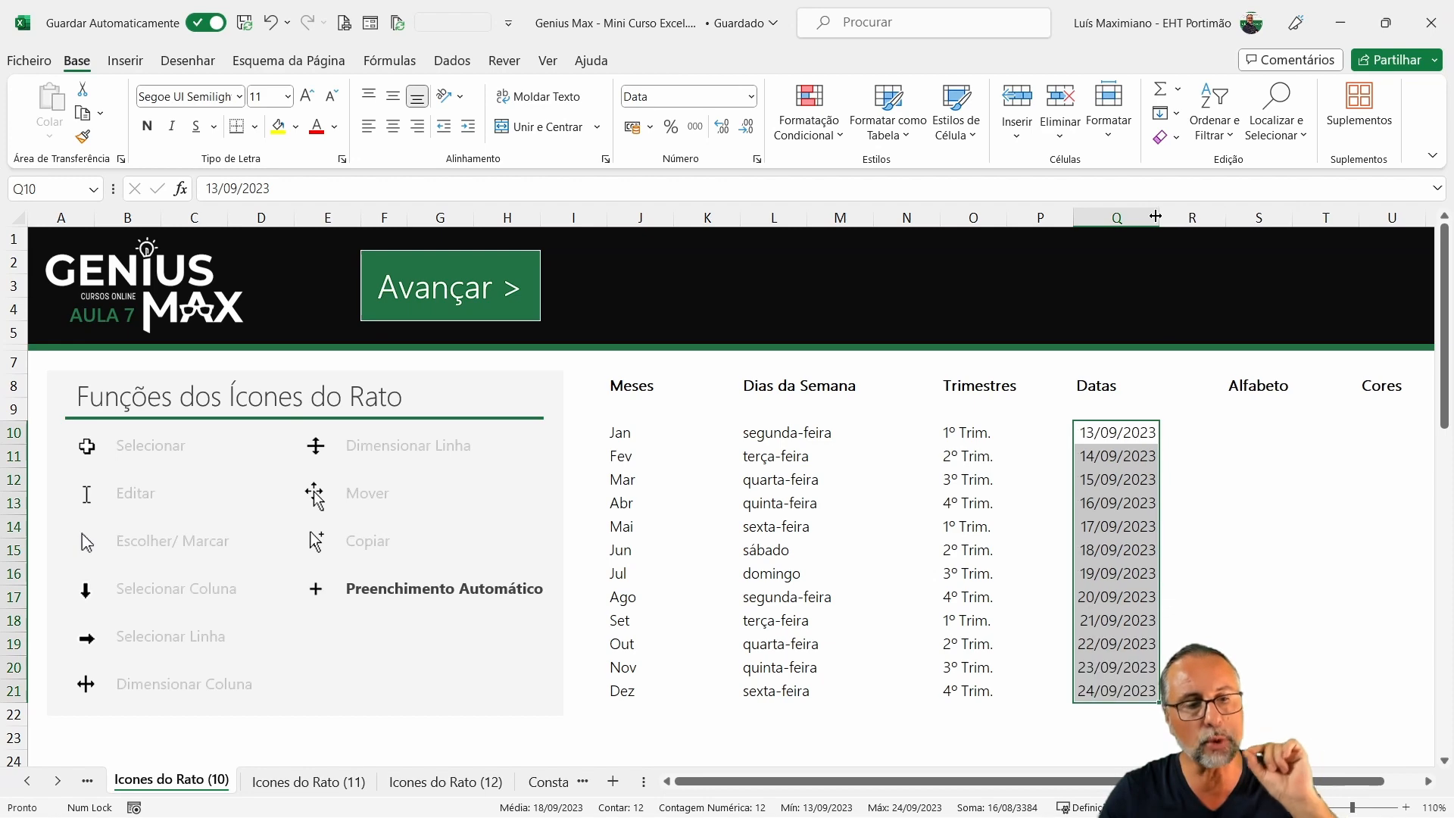
# Widen column Q slightly and extend the date series from Q21 down to Q29.
pyautogui.moveTo(1156, 218); pyautogui.dragTo(1168, 217)
pyautogui.scroll(-3, 1105, 560)
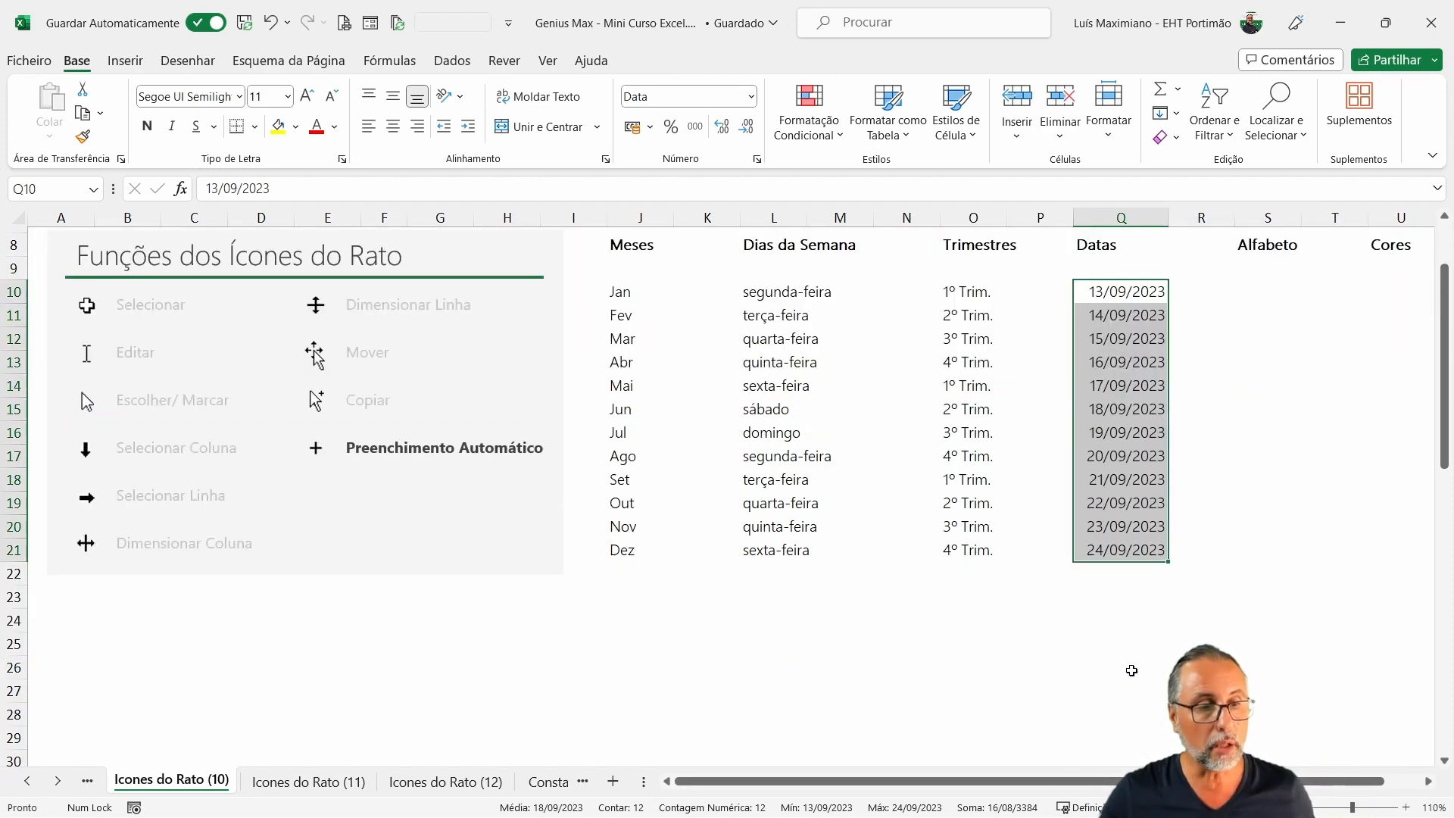
pyautogui.click(1126, 481)
pyautogui.moveTo(1169, 491); pyautogui.dragTo(1164, 673)
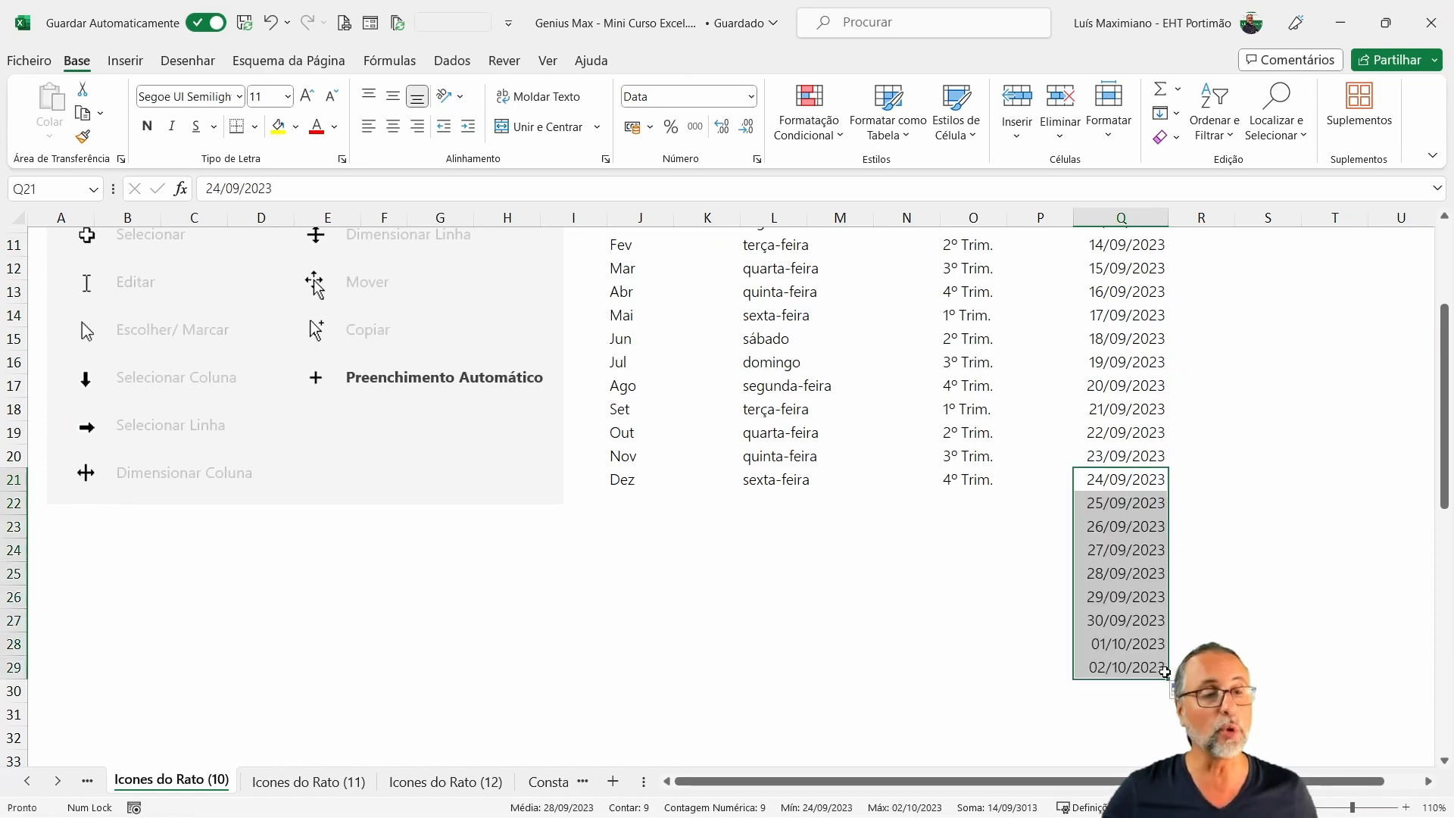
pyautogui.scroll(-4, 1165, 672)
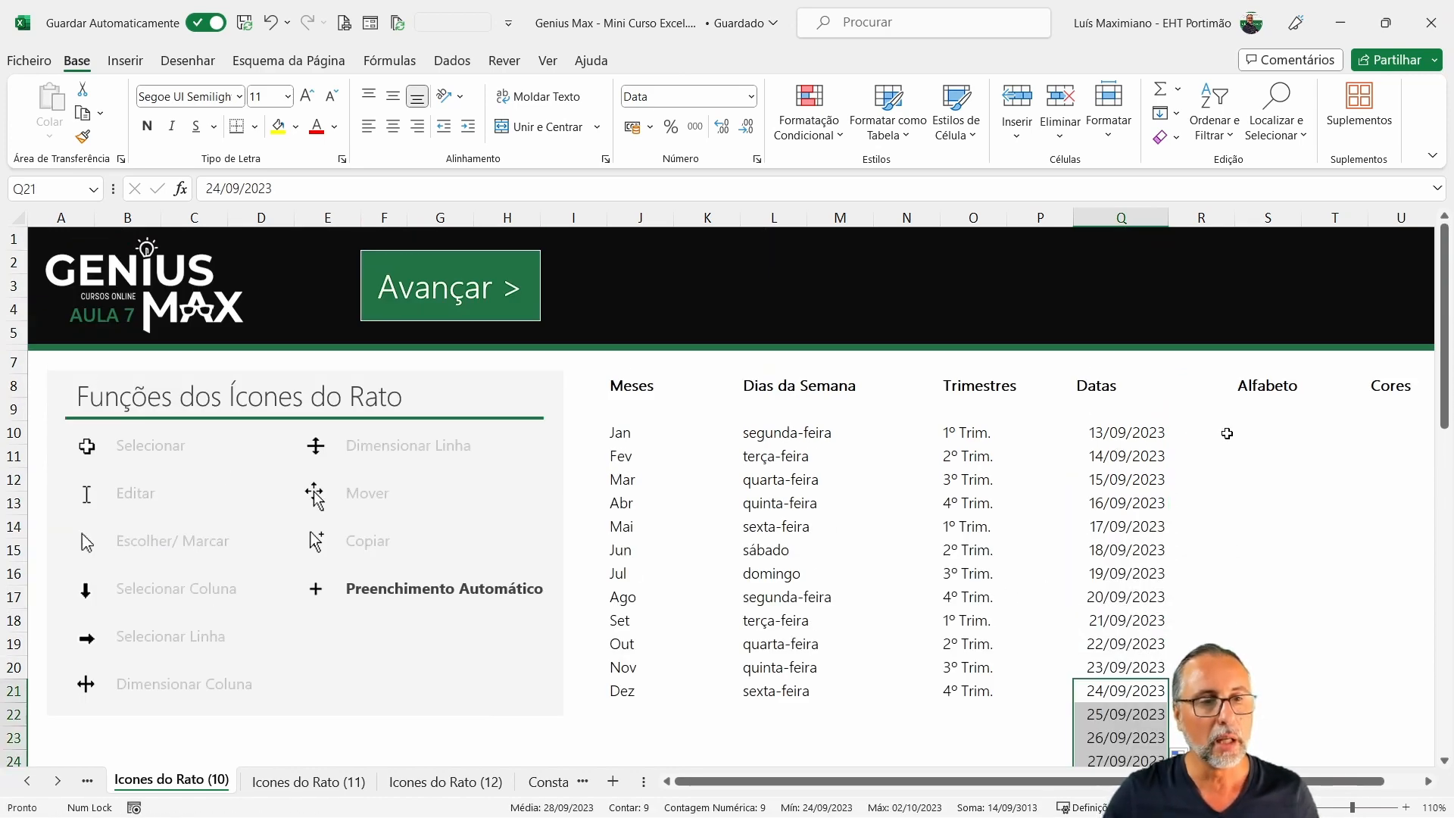
# Enter "A" in S10 under Alfabeto, autofill the letters down to S19, and dismiss the system error dialog.
pyautogui.click(1235, 443)
pyautogui.click(1285, 424)
pyautogui.write('A')
pyautogui.hotkey('ctrl', 'Return')
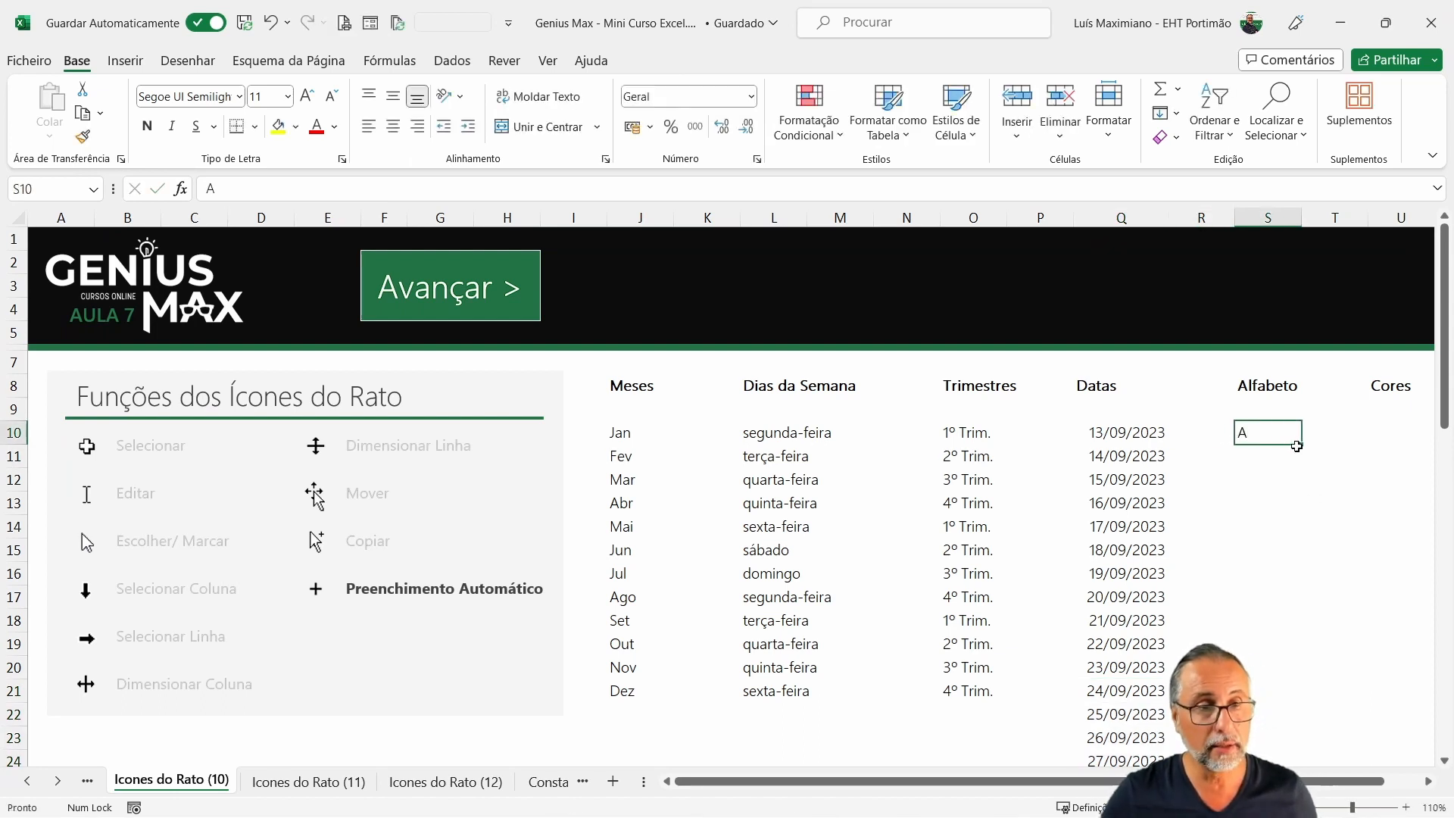
pyautogui.moveTo(1301, 445); pyautogui.dragTo(1313, 666)
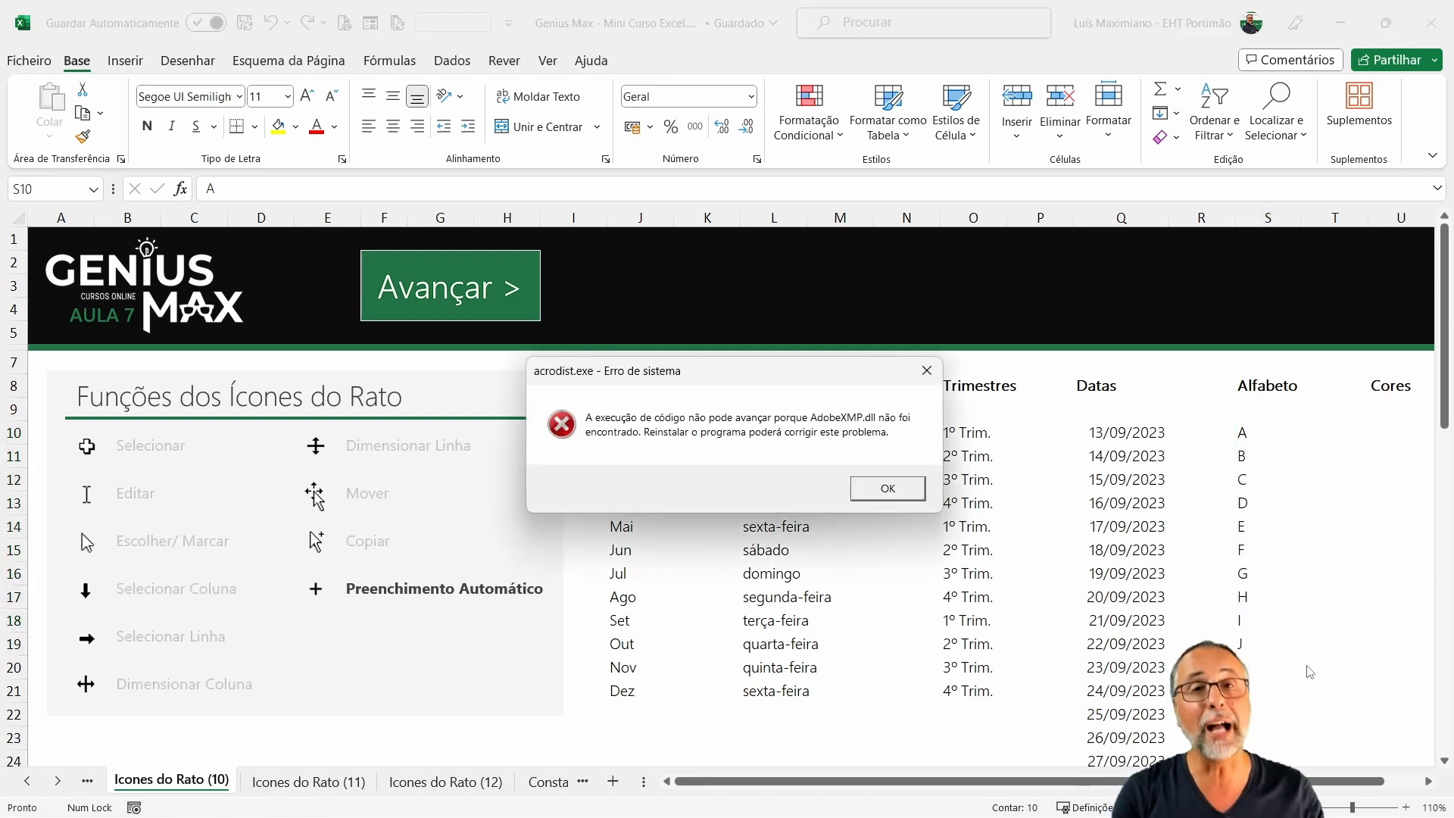
pyautogui.click(927, 370)
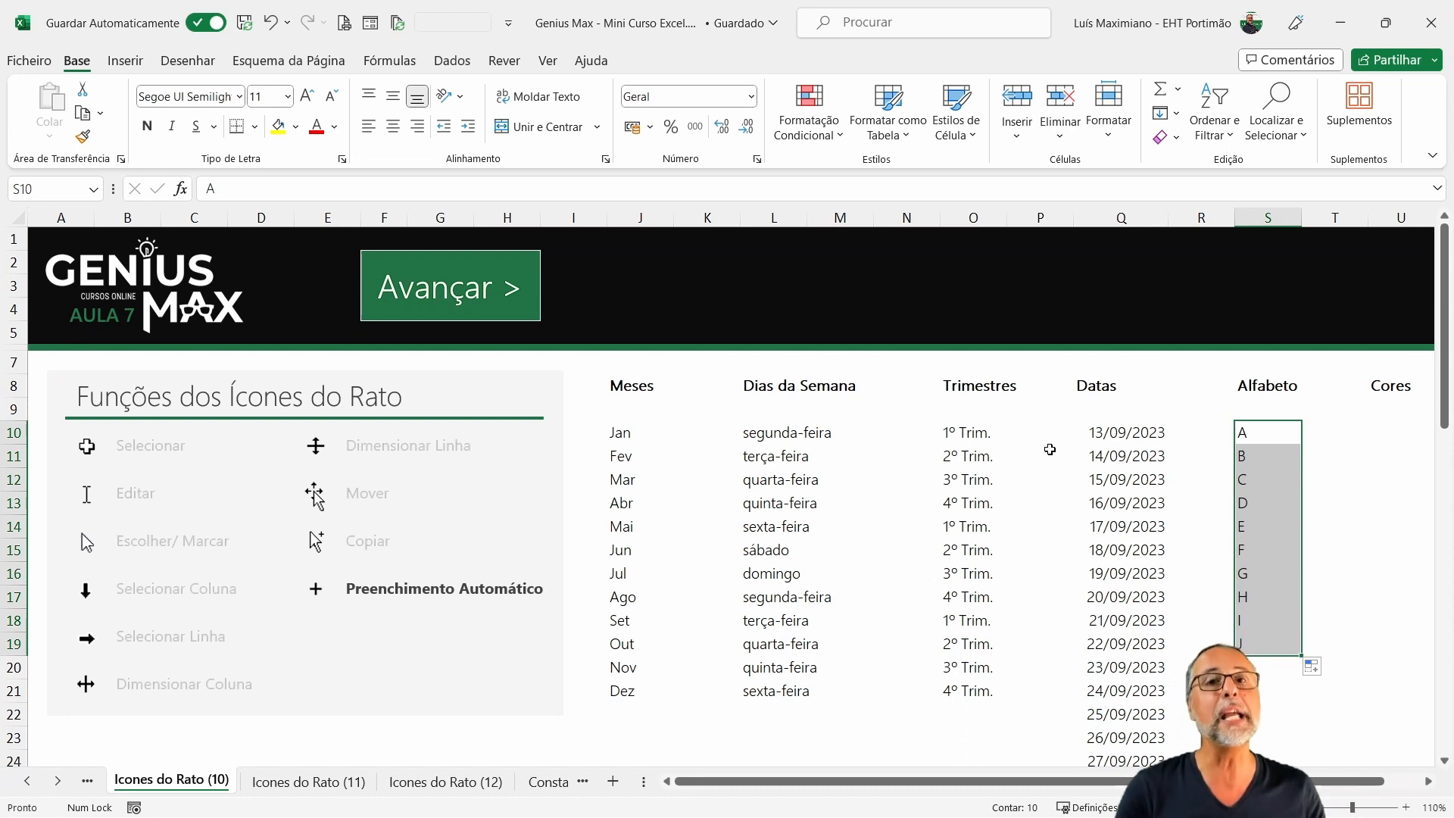
# Enter "Azul" in U10 under Cores, autofill the colour names down to U41, and clear the filled cells.
pyautogui.click(1370, 429)
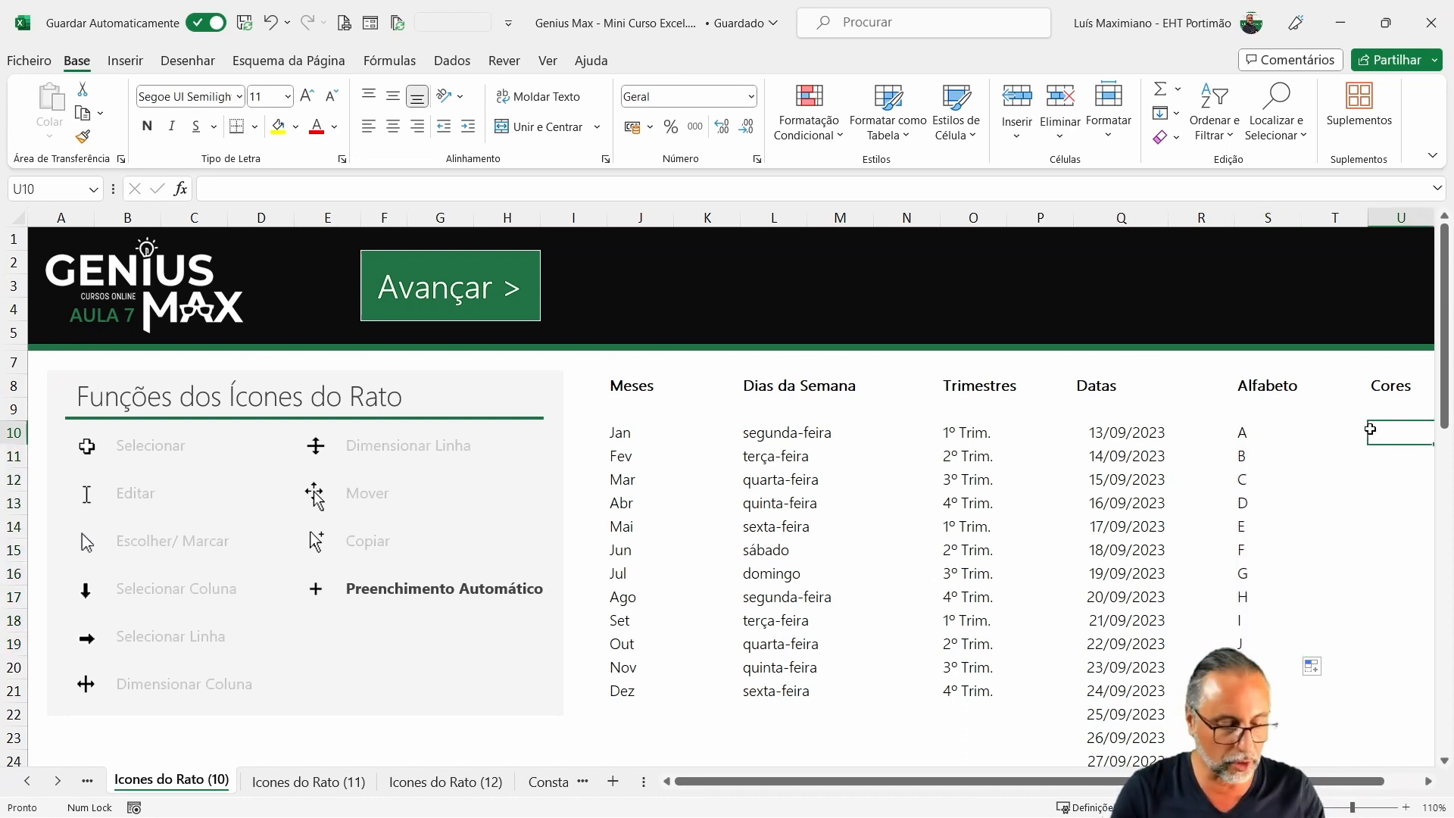
pyautogui.write('Azul')
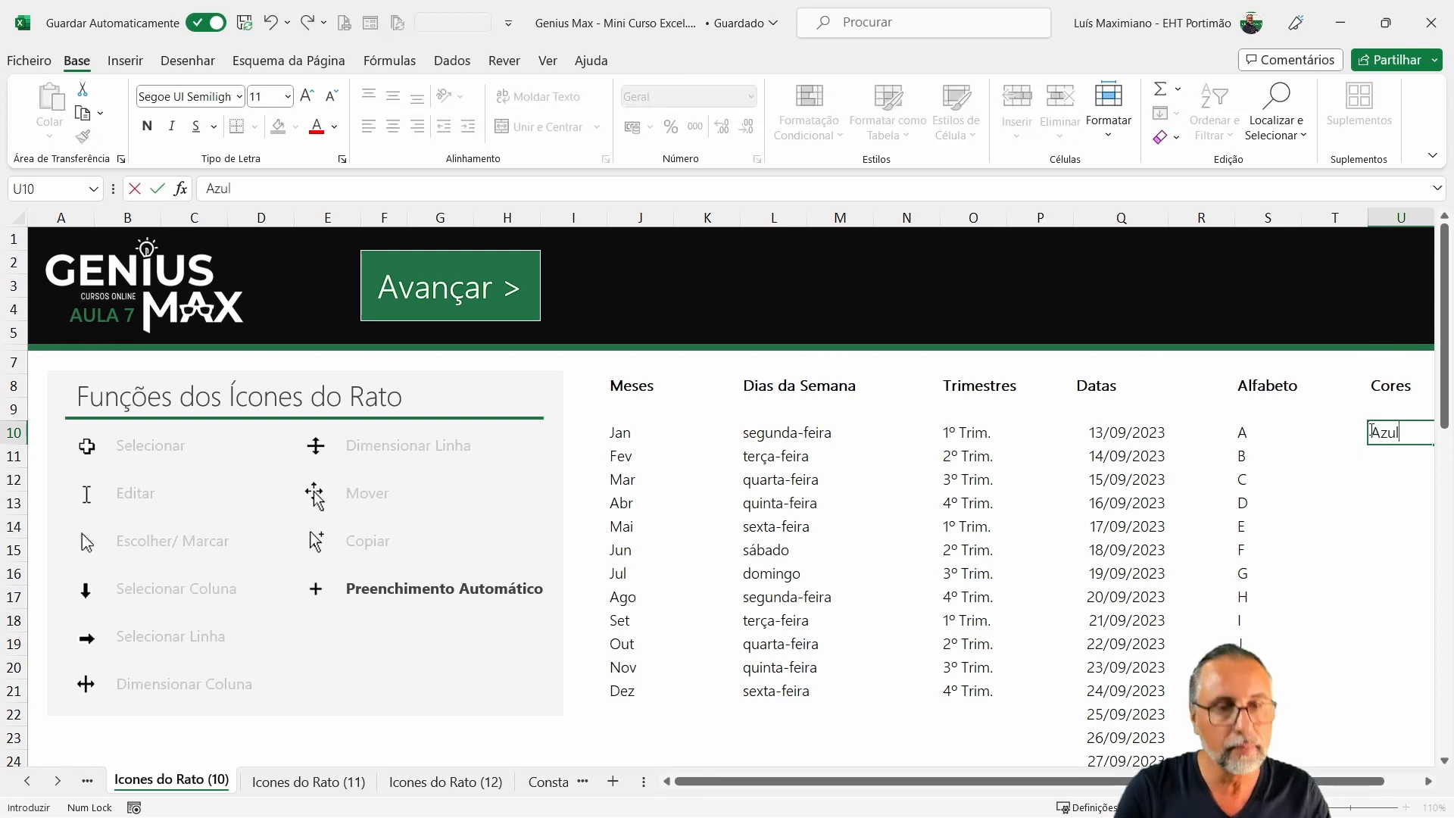
pyautogui.press('Return')
pyautogui.click(1370, 429)
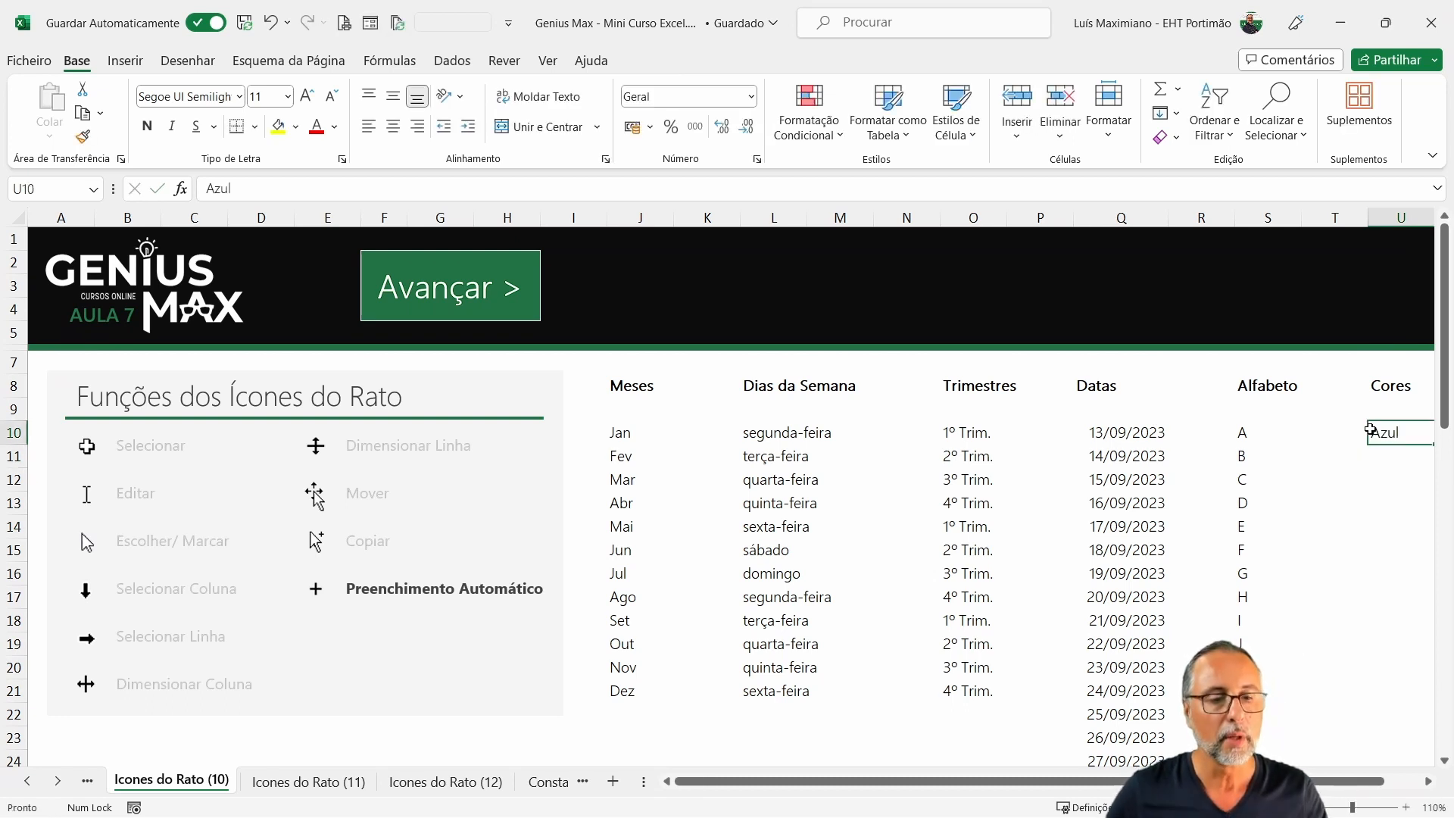
pyautogui.click(1429, 781)
pyautogui.click(1429, 782)
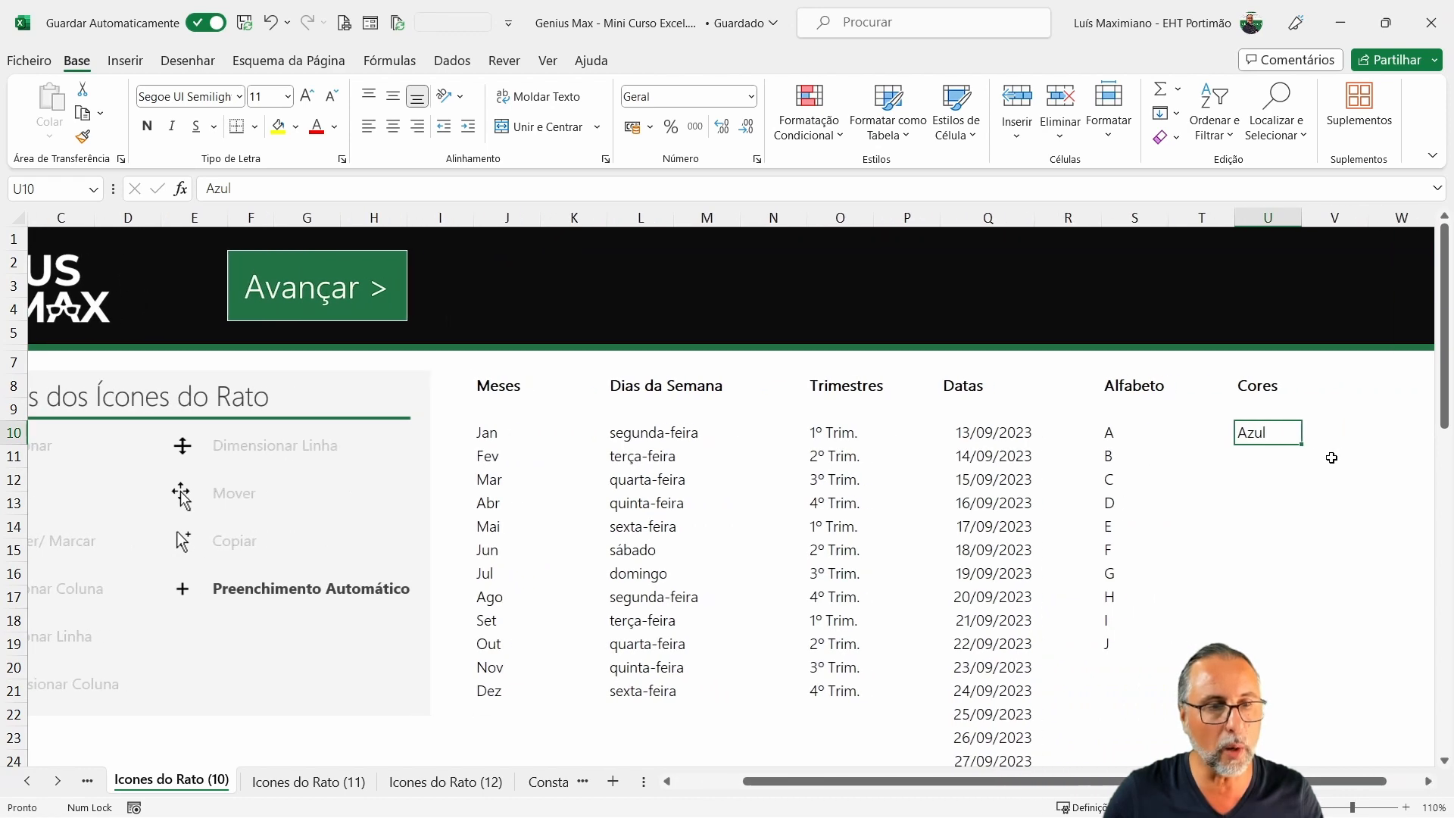
pyautogui.moveTo(1302, 445); pyautogui.dragTo(1282, 738)
pyautogui.scroll(5, 1261, 651)
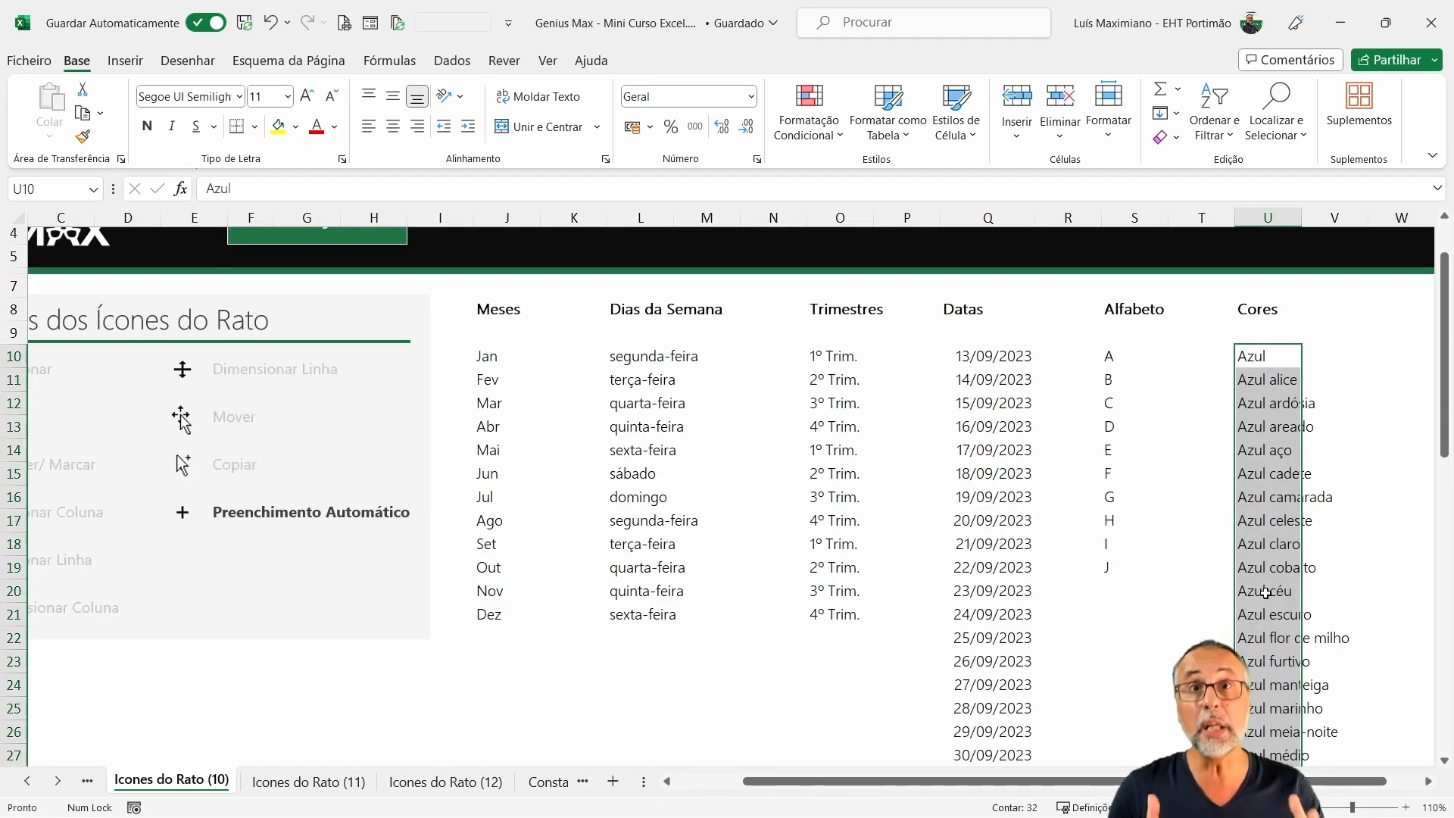
pyautogui.press('Delete')
# Add the heading "Nomes" in W8, two columns after Cores.
pyautogui.press('Up')
pyautogui.press('Down')
pyautogui.press('Right')
pyautogui.press('Up')
pyautogui.press('Up')
pyautogui.press('Right')
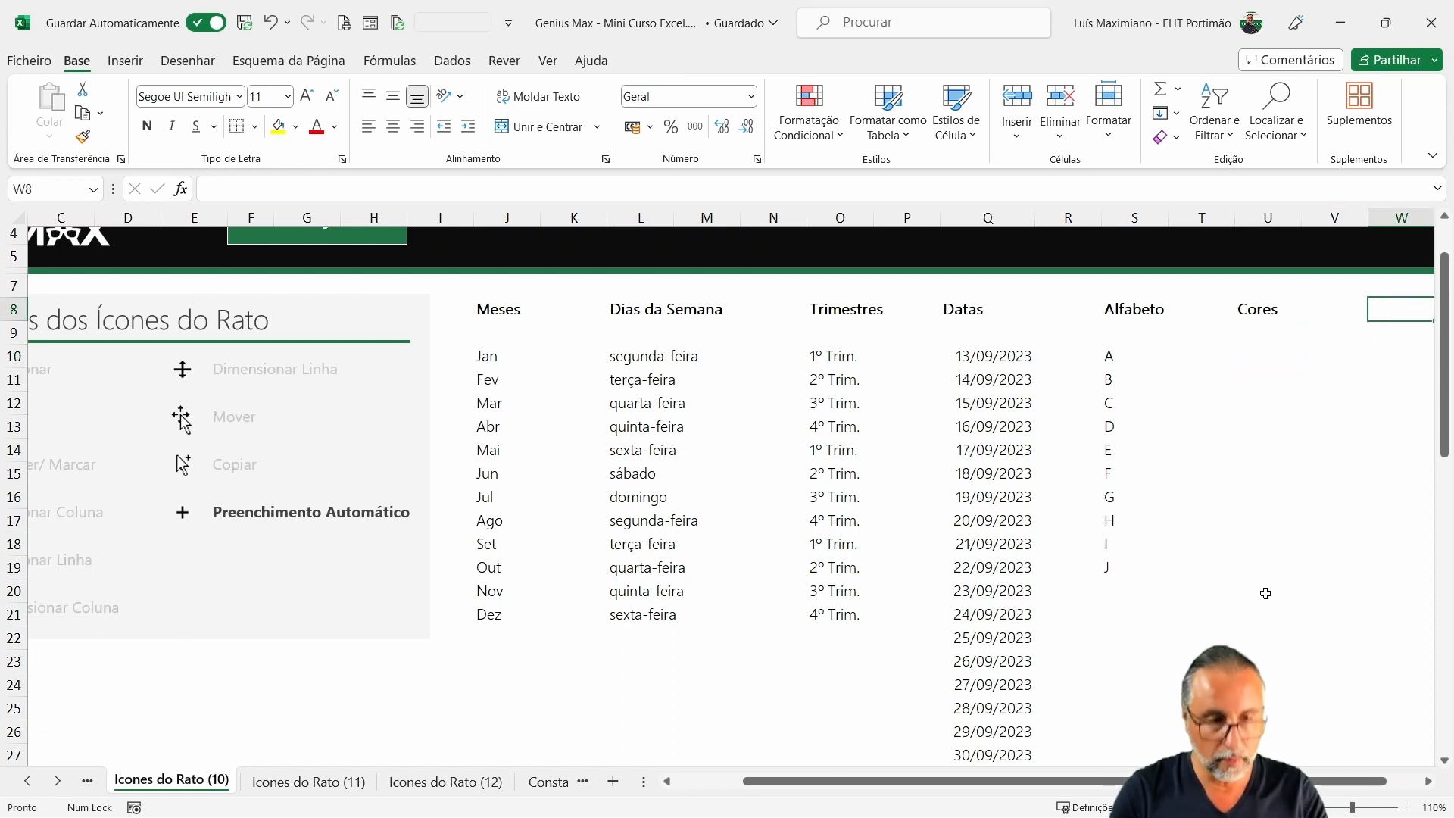
pyautogui.write('Nomes')
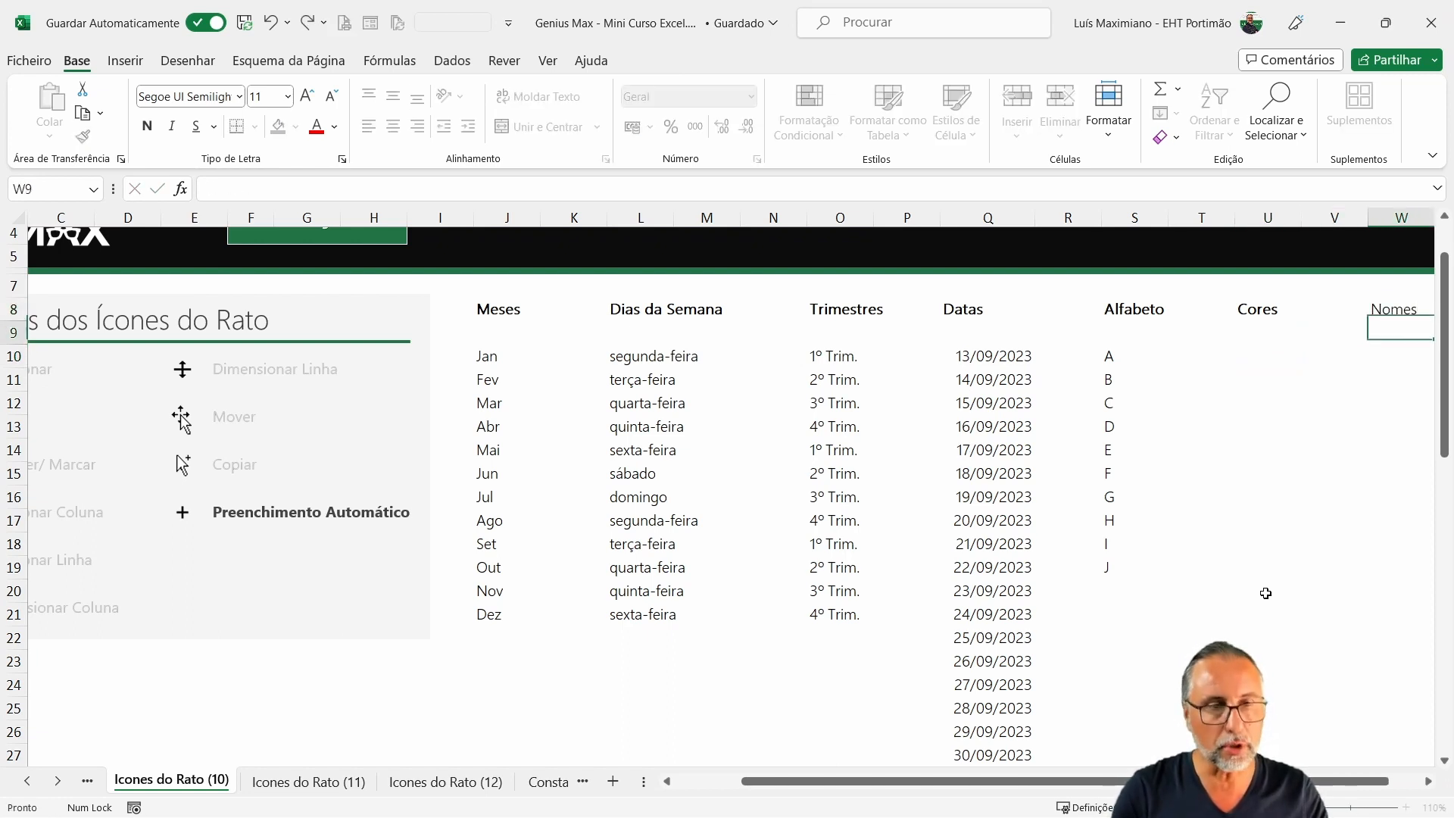
pyautogui.press('Return')
# Enter the first person's full name from the custom list in W10 and autofill the names down to W24.
pyautogui.press('Left')
pyautogui.press('Down')
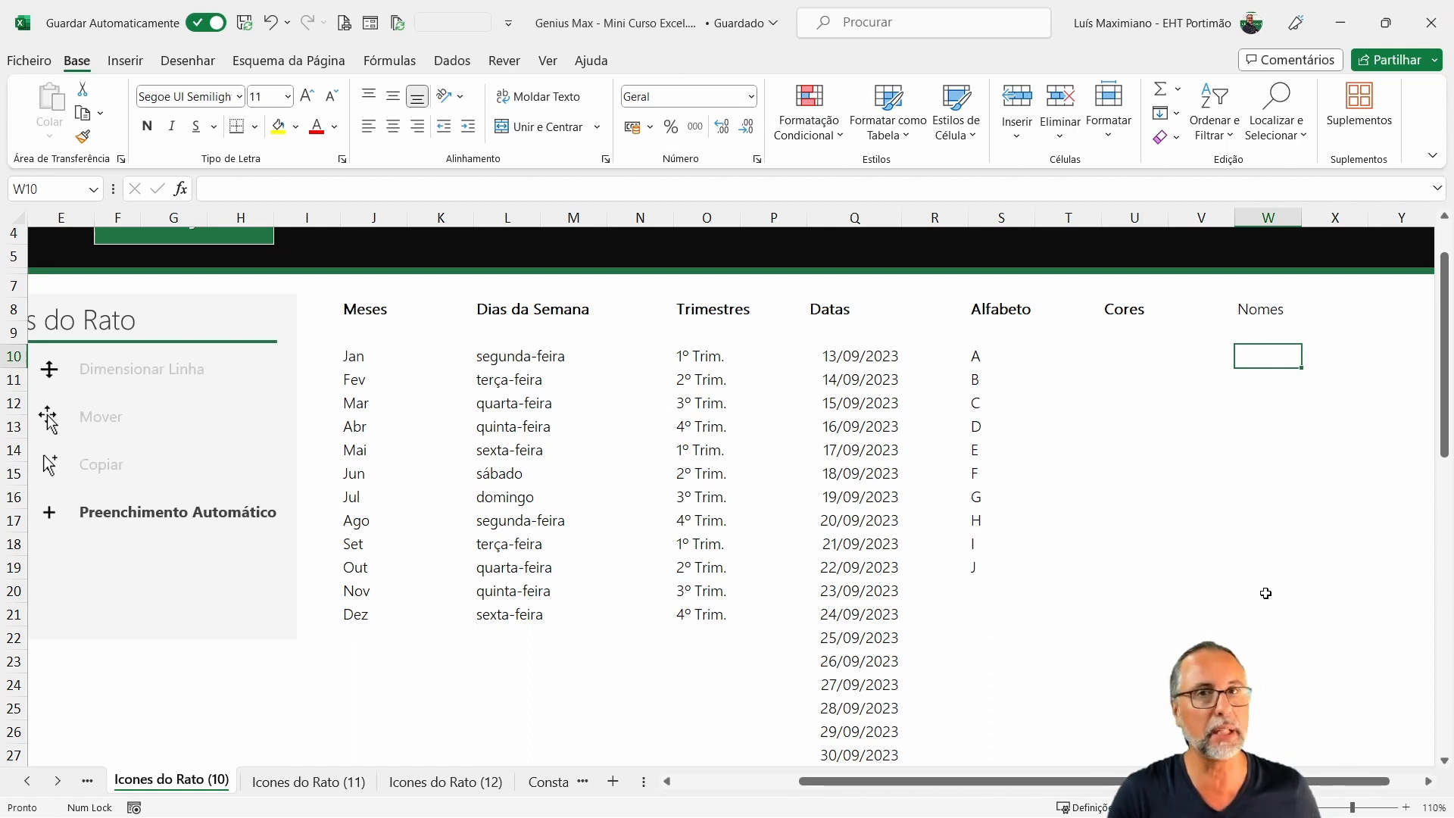
pyautogui.write('Paula Duarte')
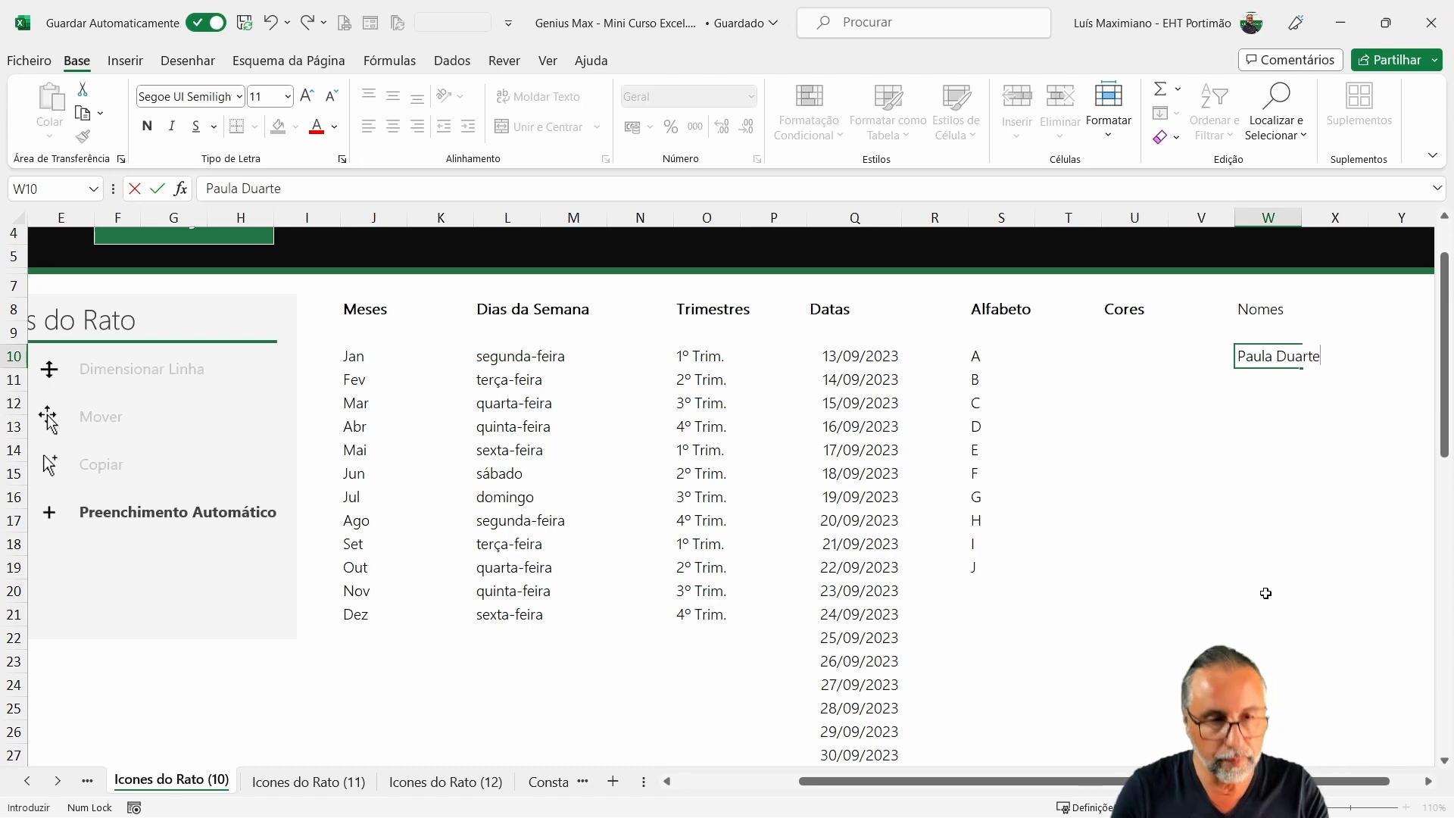
pyautogui.hotkey('ctrl', 'Return')
pyautogui.moveTo(1301, 373); pyautogui.dragTo(1279, 689)
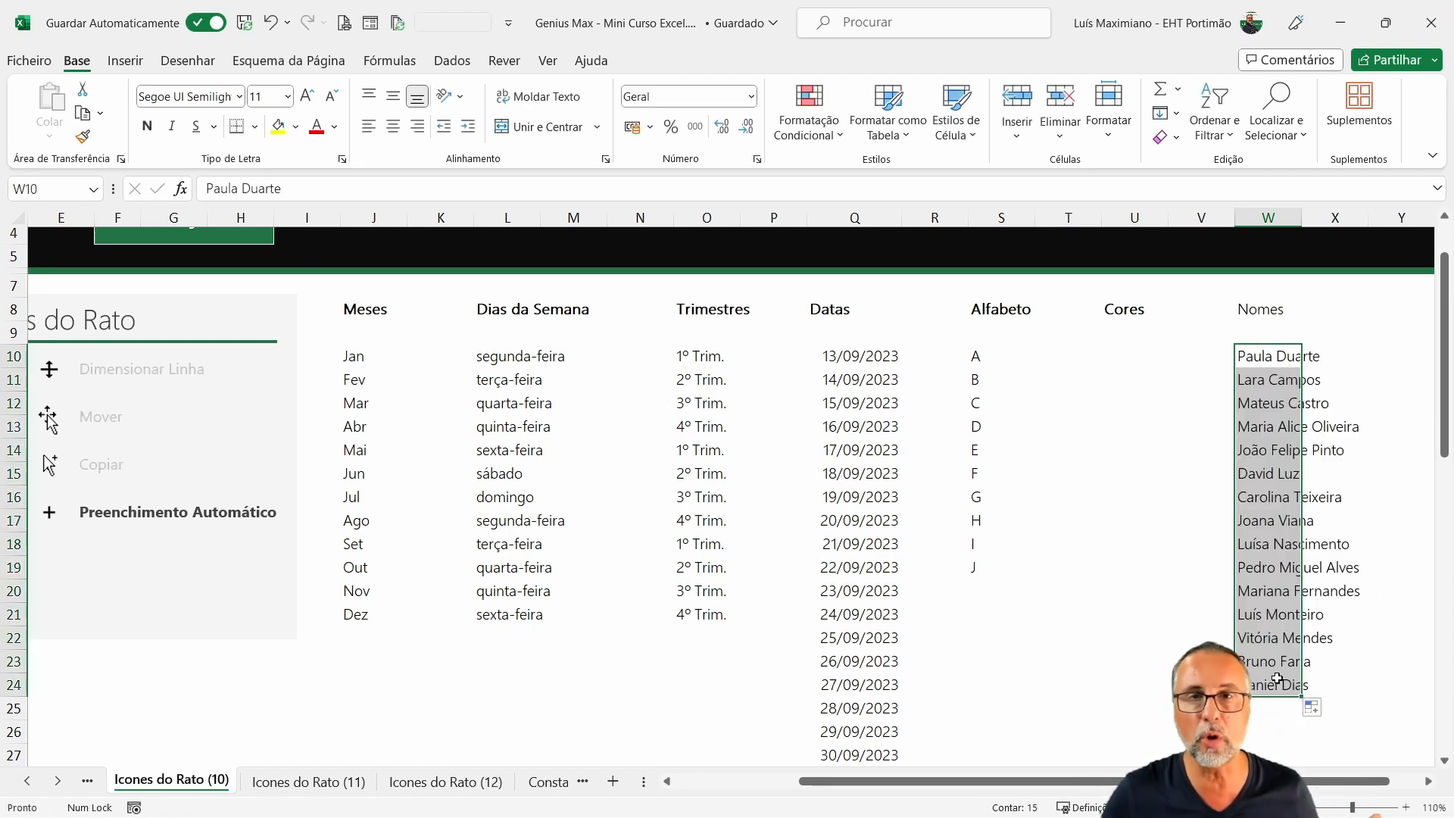
pyautogui.click(1288, 586)
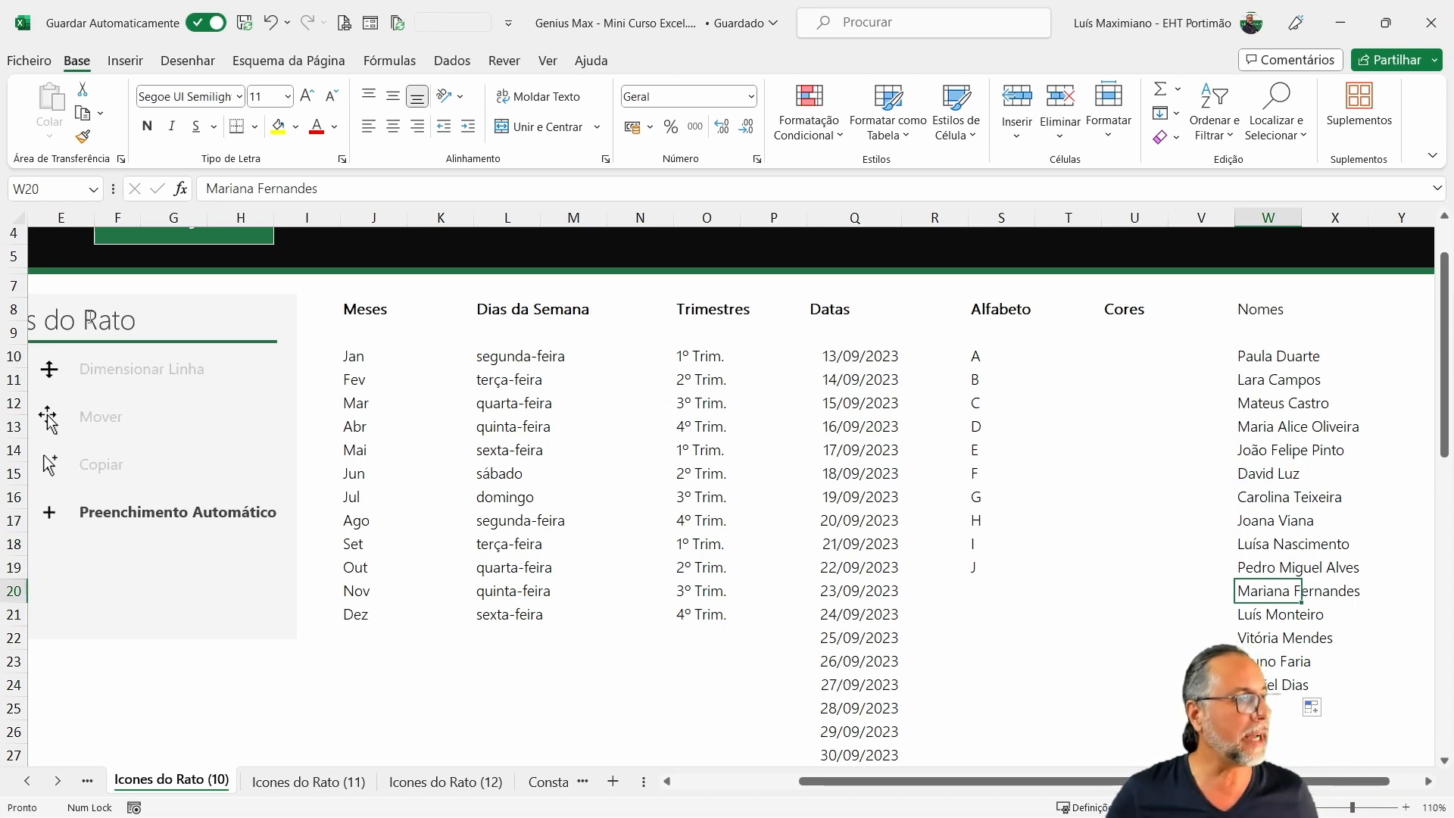
# Open the custom lists editor from the advanced Excel options and display the full-month and alphabet lists.
pyautogui.click(31, 61)
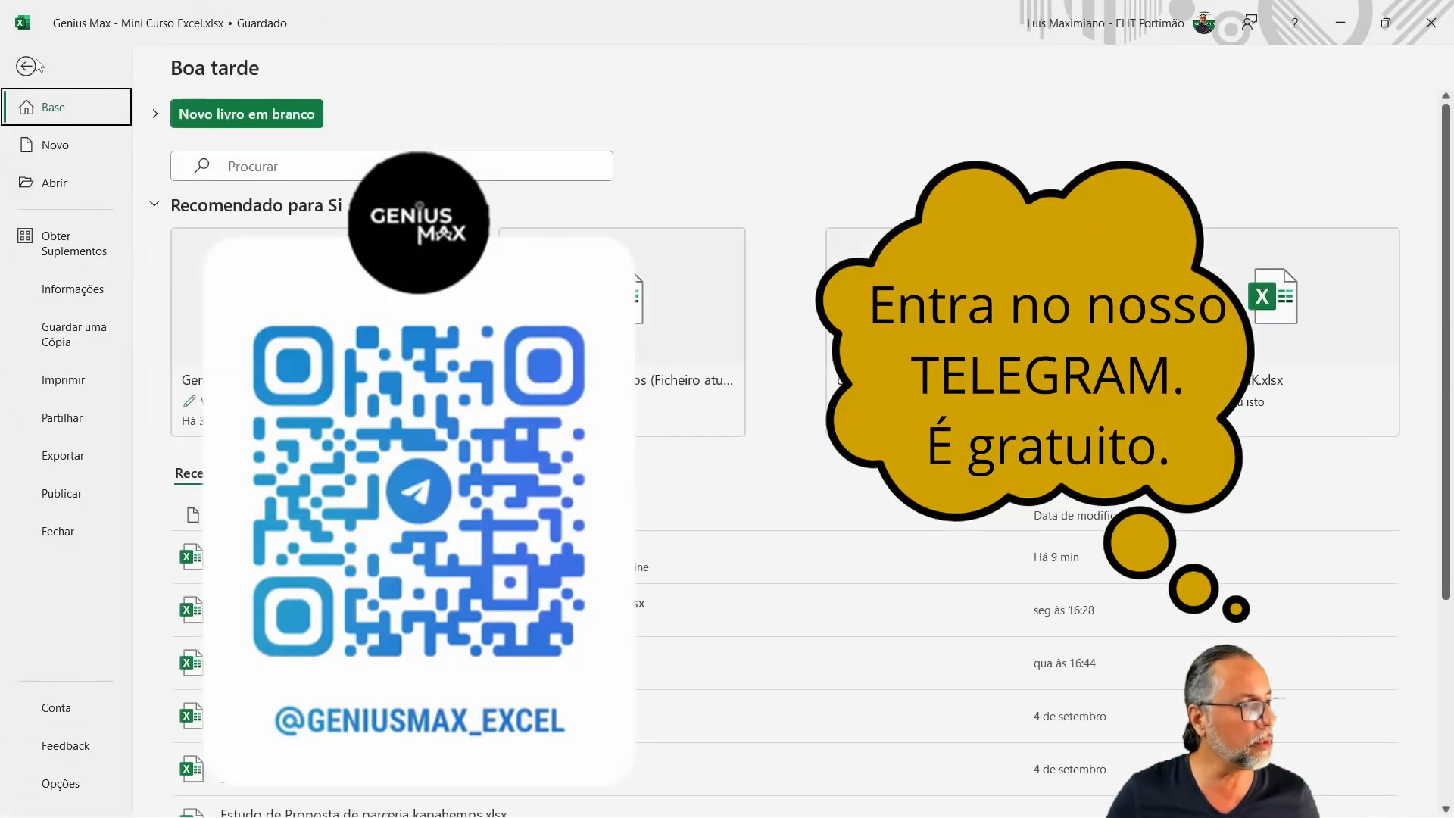
pyautogui.click(72, 788)
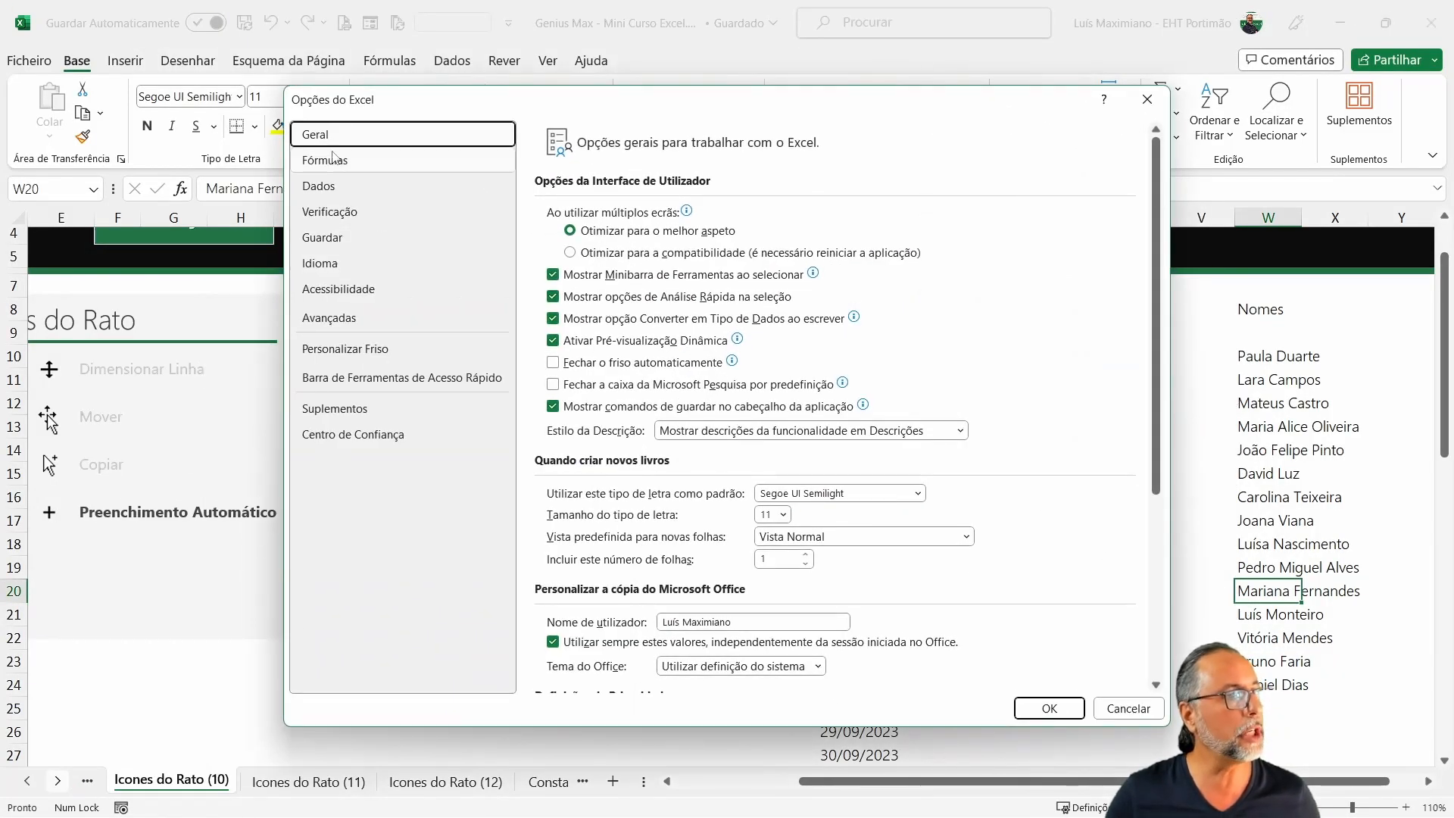
pyautogui.click(337, 322)
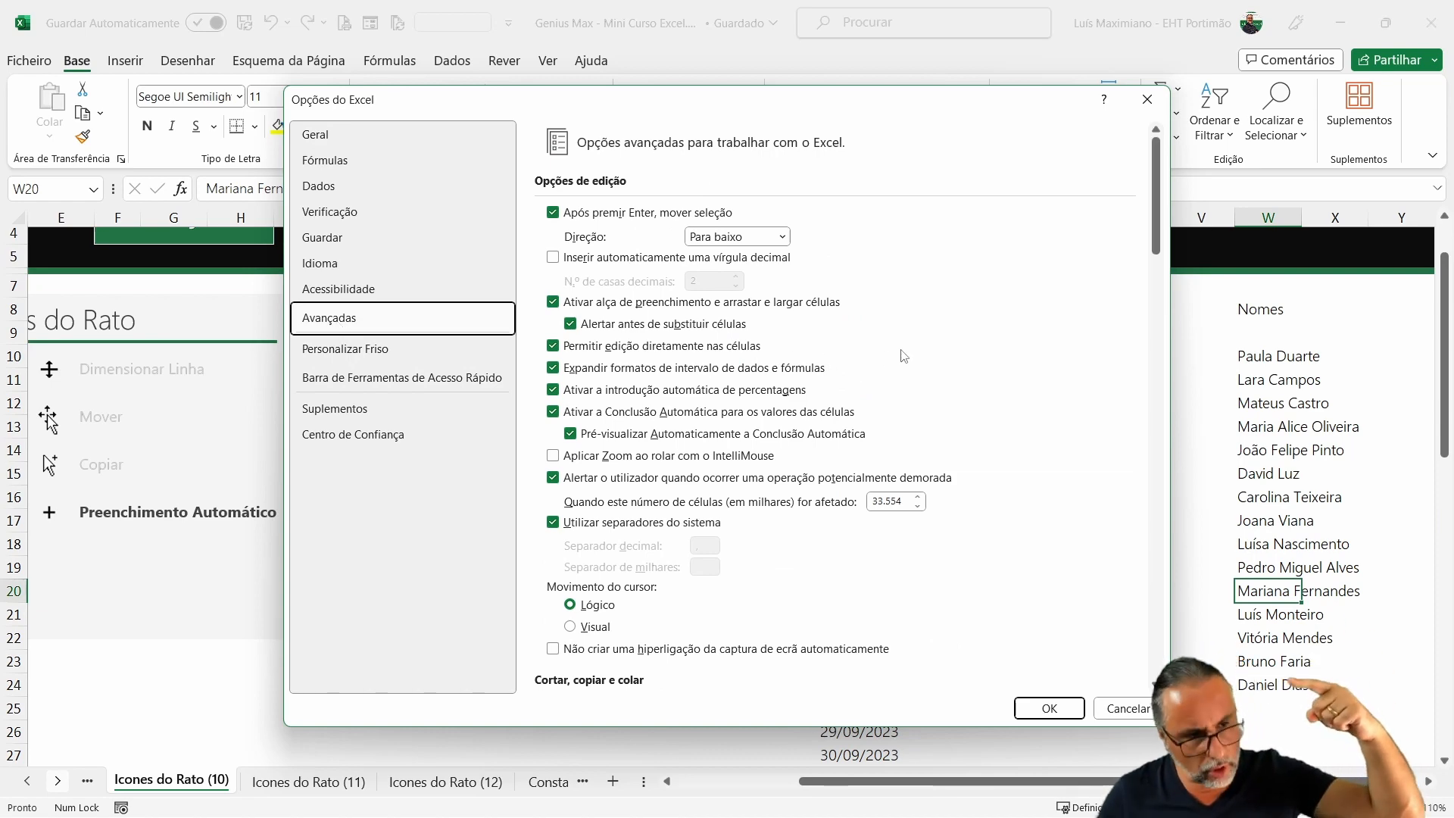
pyautogui.scroll(-20, 903, 356)
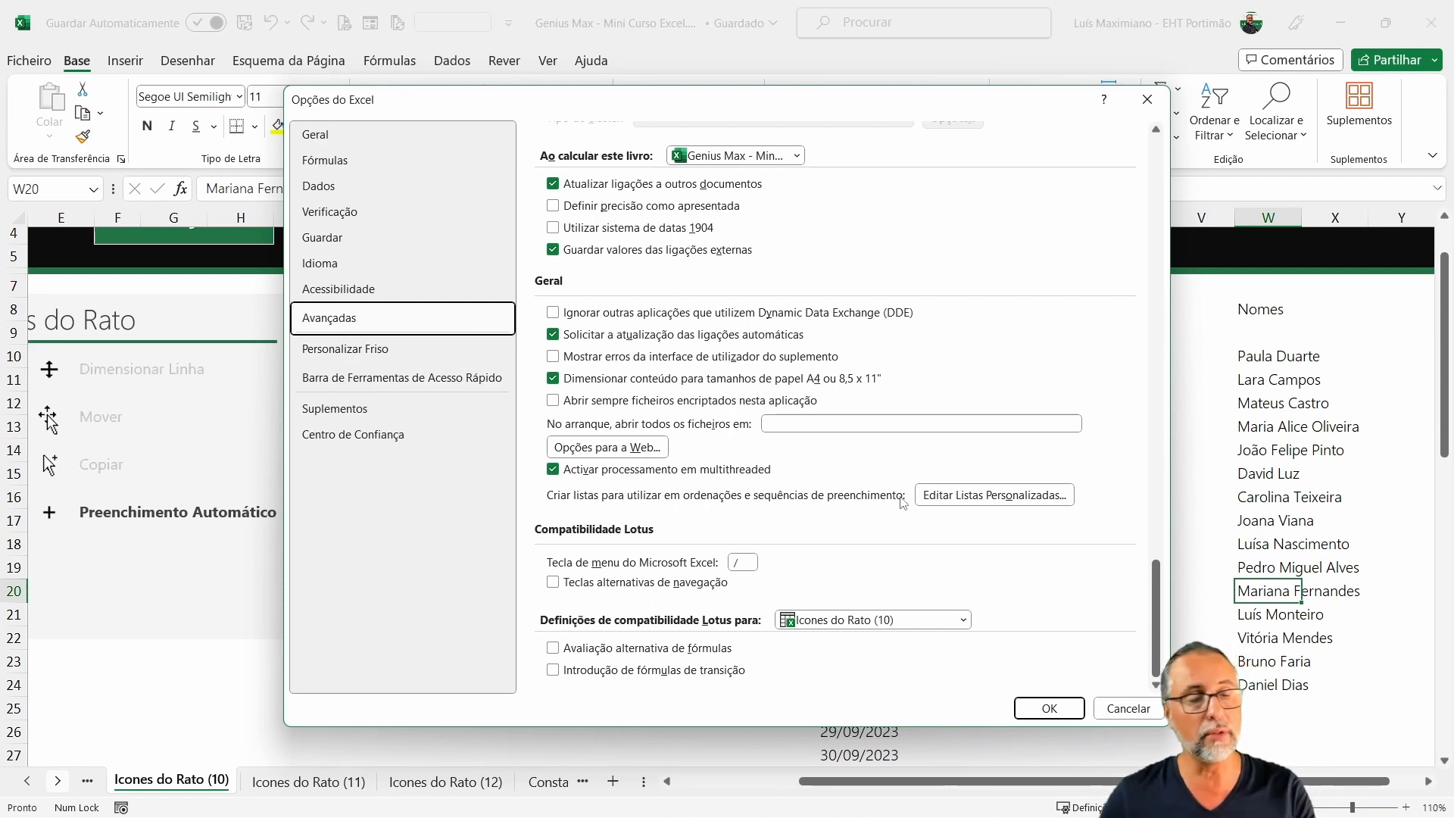
pyautogui.click(960, 501)
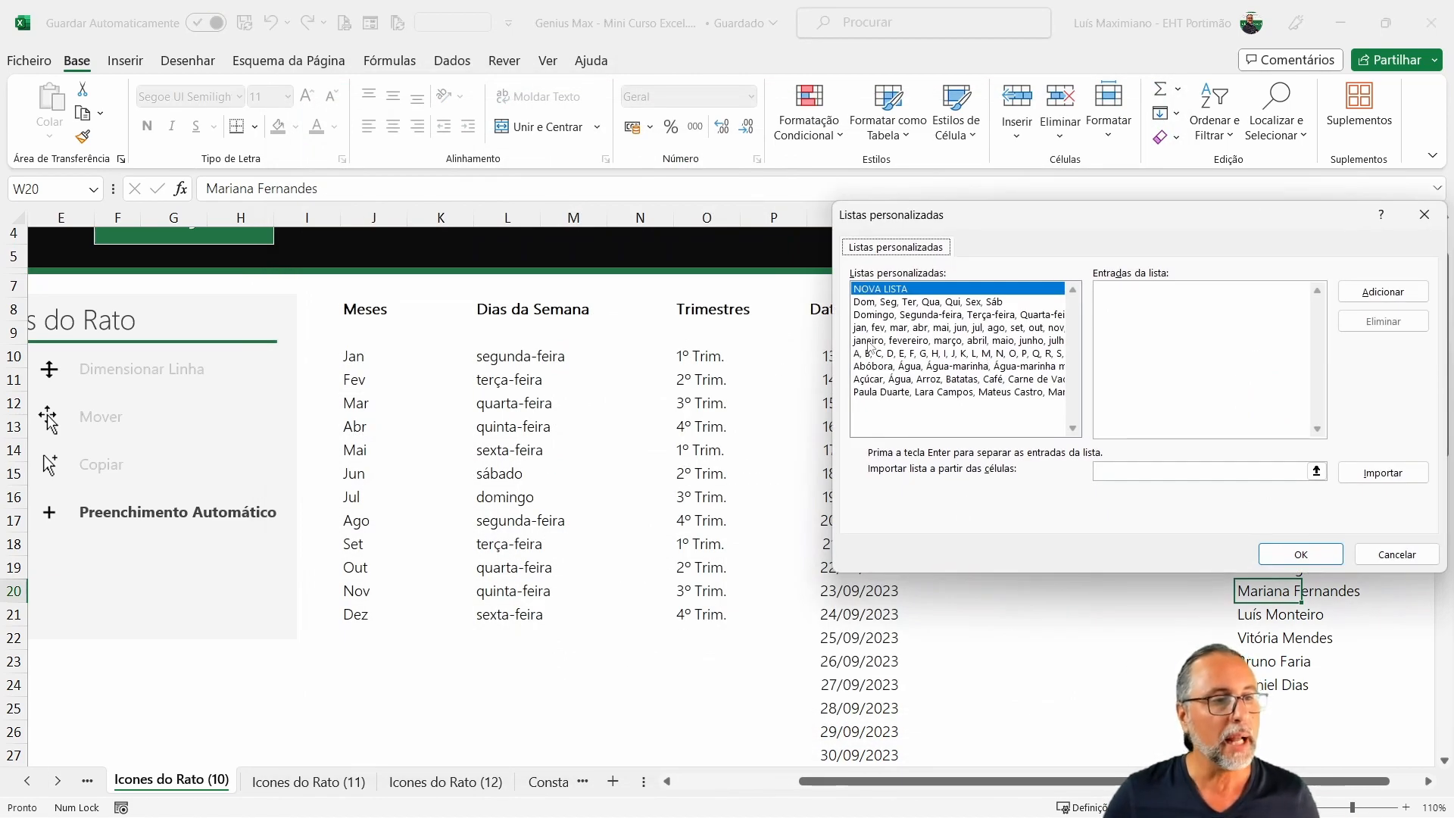
pyautogui.click(866, 343)
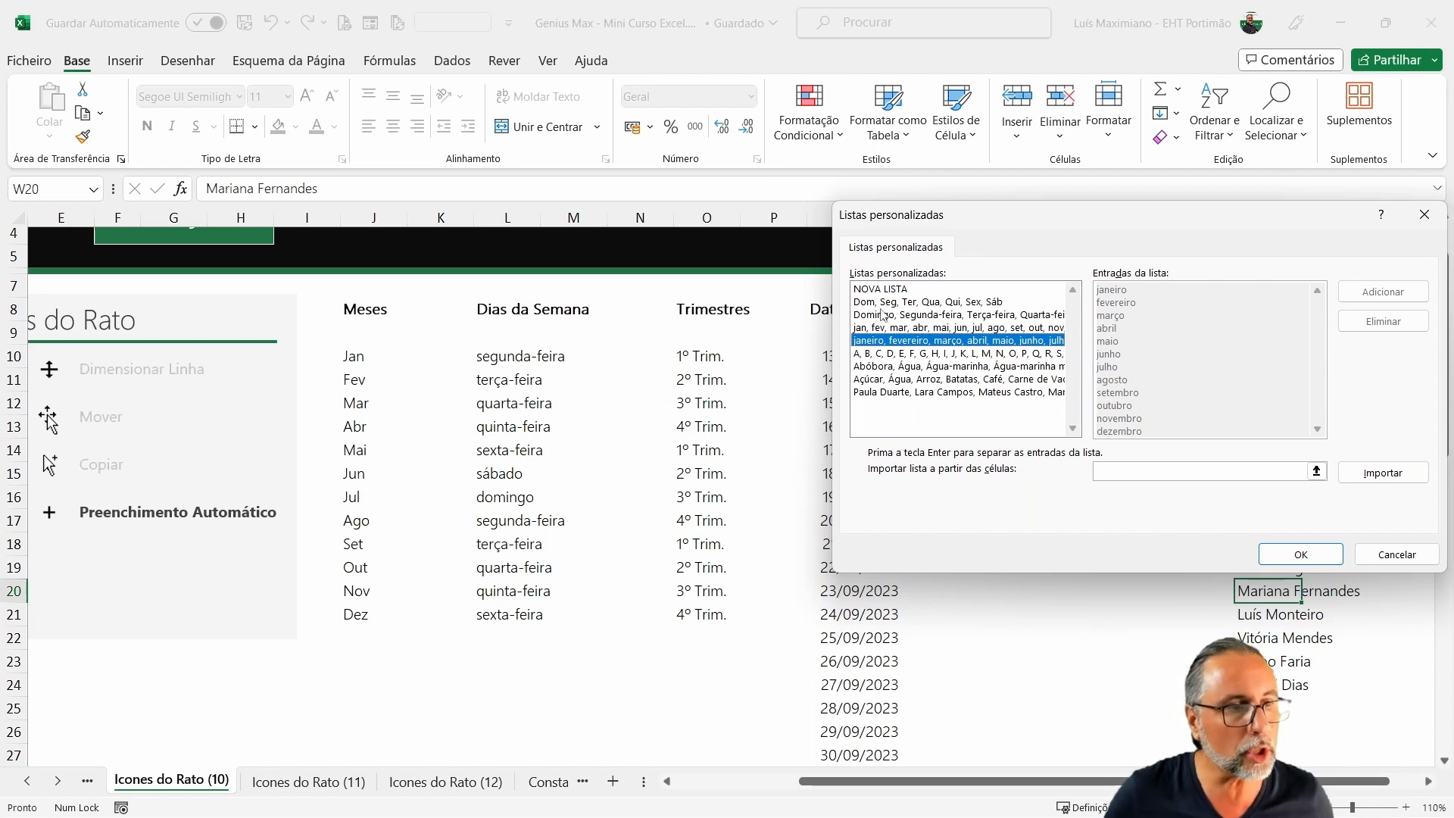
pyautogui.click(877, 355)
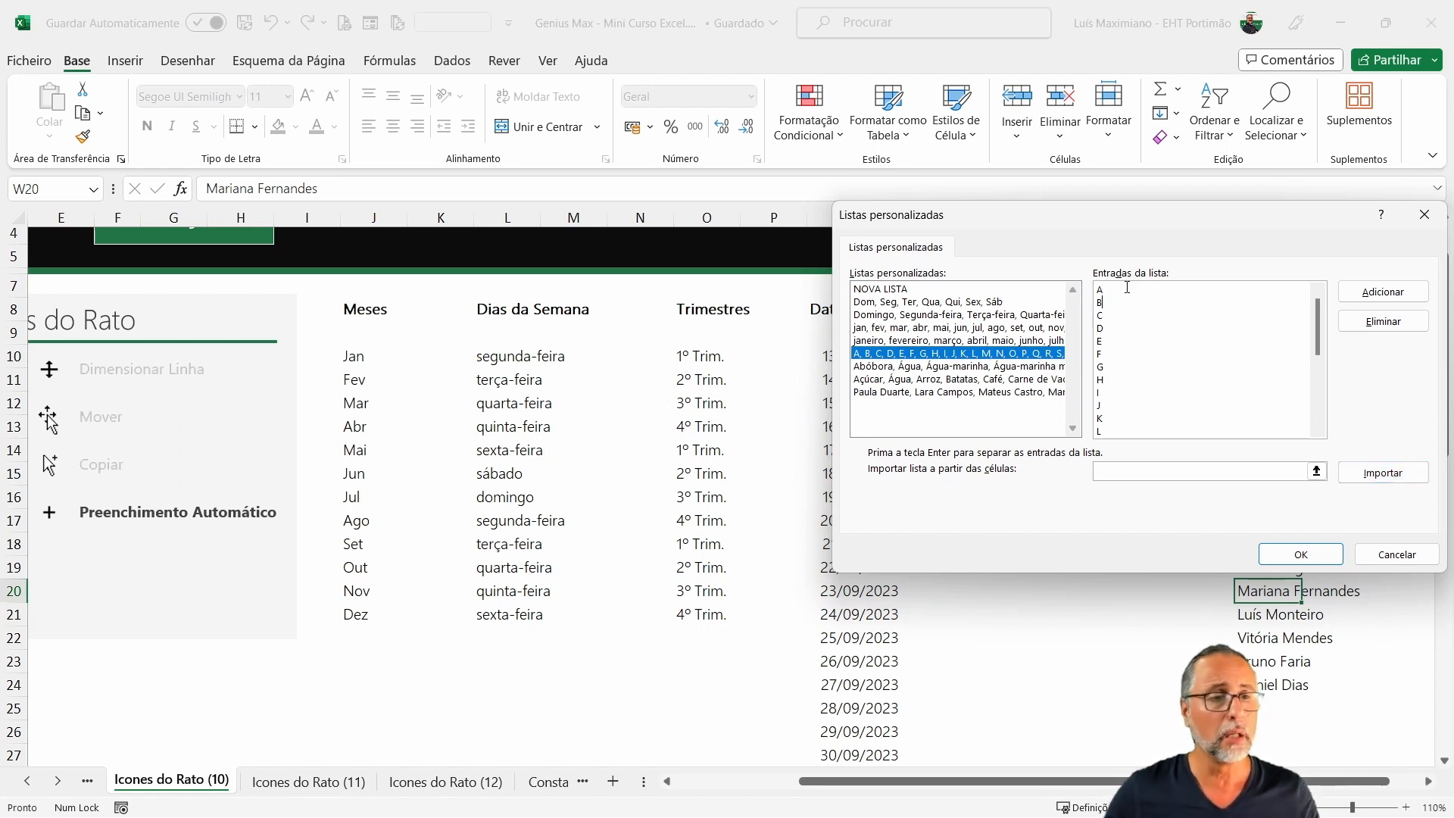
# Append the entries "AA" and "AB" after Z in the alphabet custom list.
pyautogui.click(1127, 428)
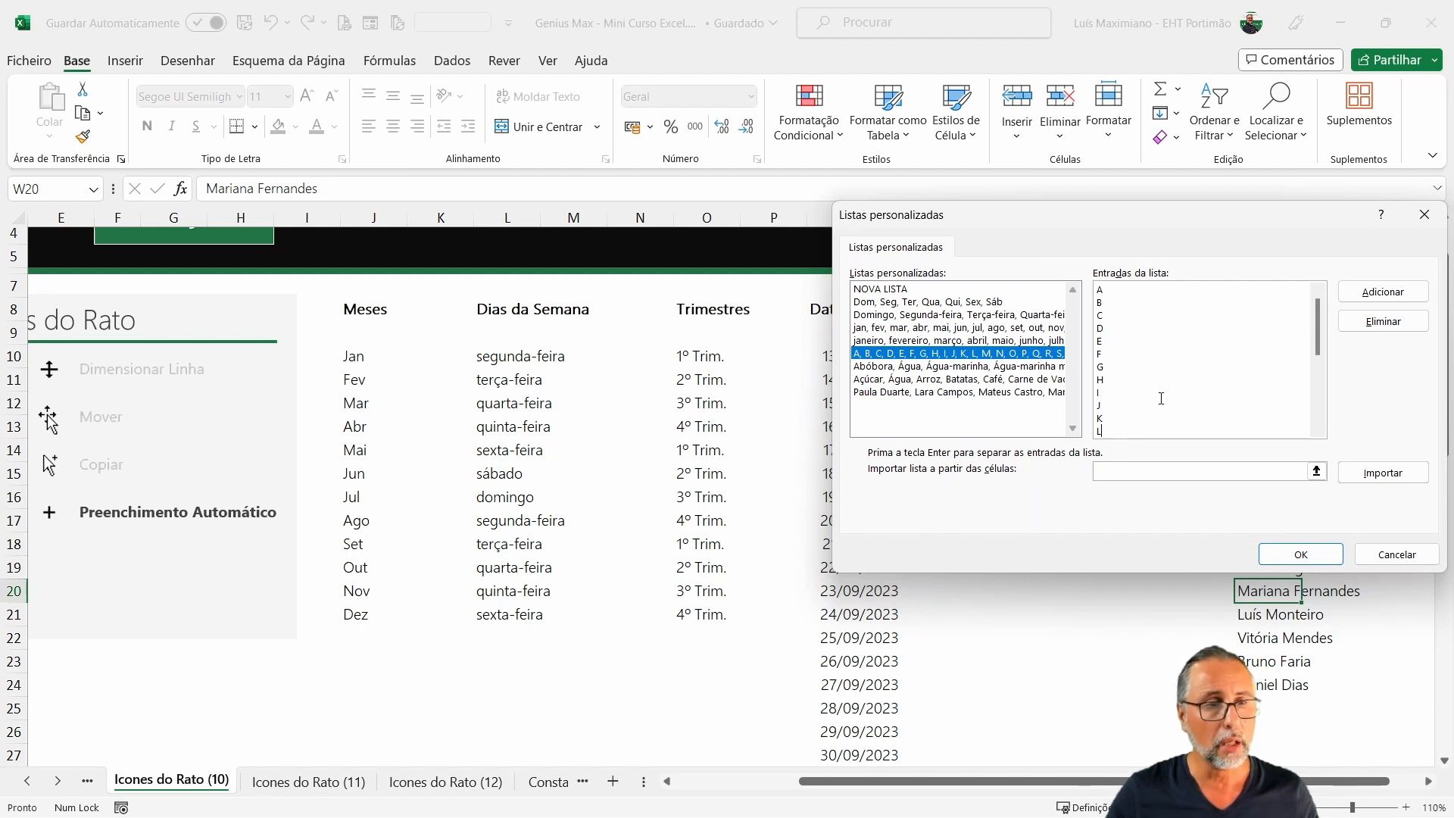
pyautogui.scroll(-5, 1233, 350)
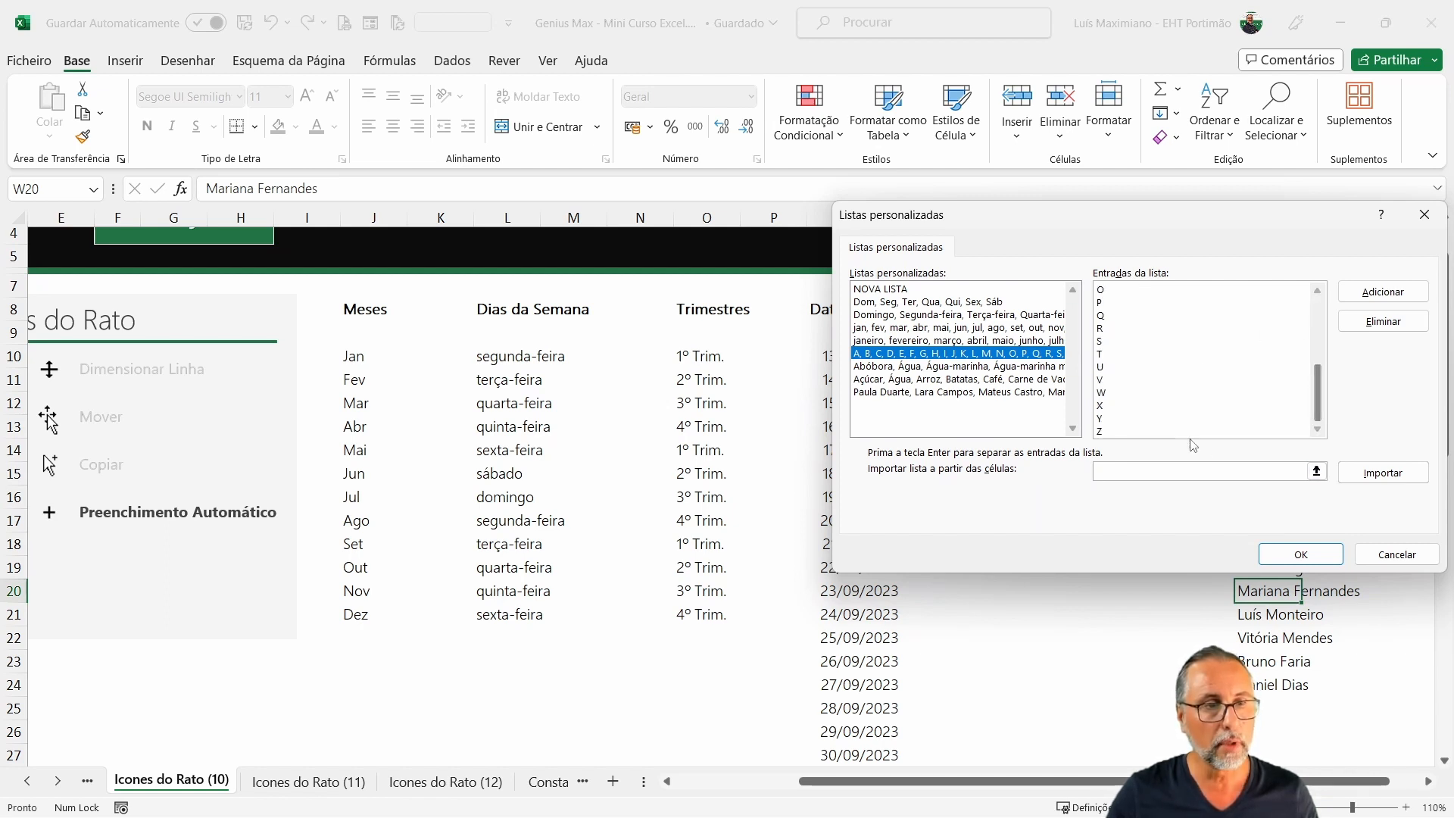
pyautogui.click(1163, 433)
pyautogui.press('Return')
pyautogui.write('AA')
pyautogui.press('Return')
pyautogui.write('AB')
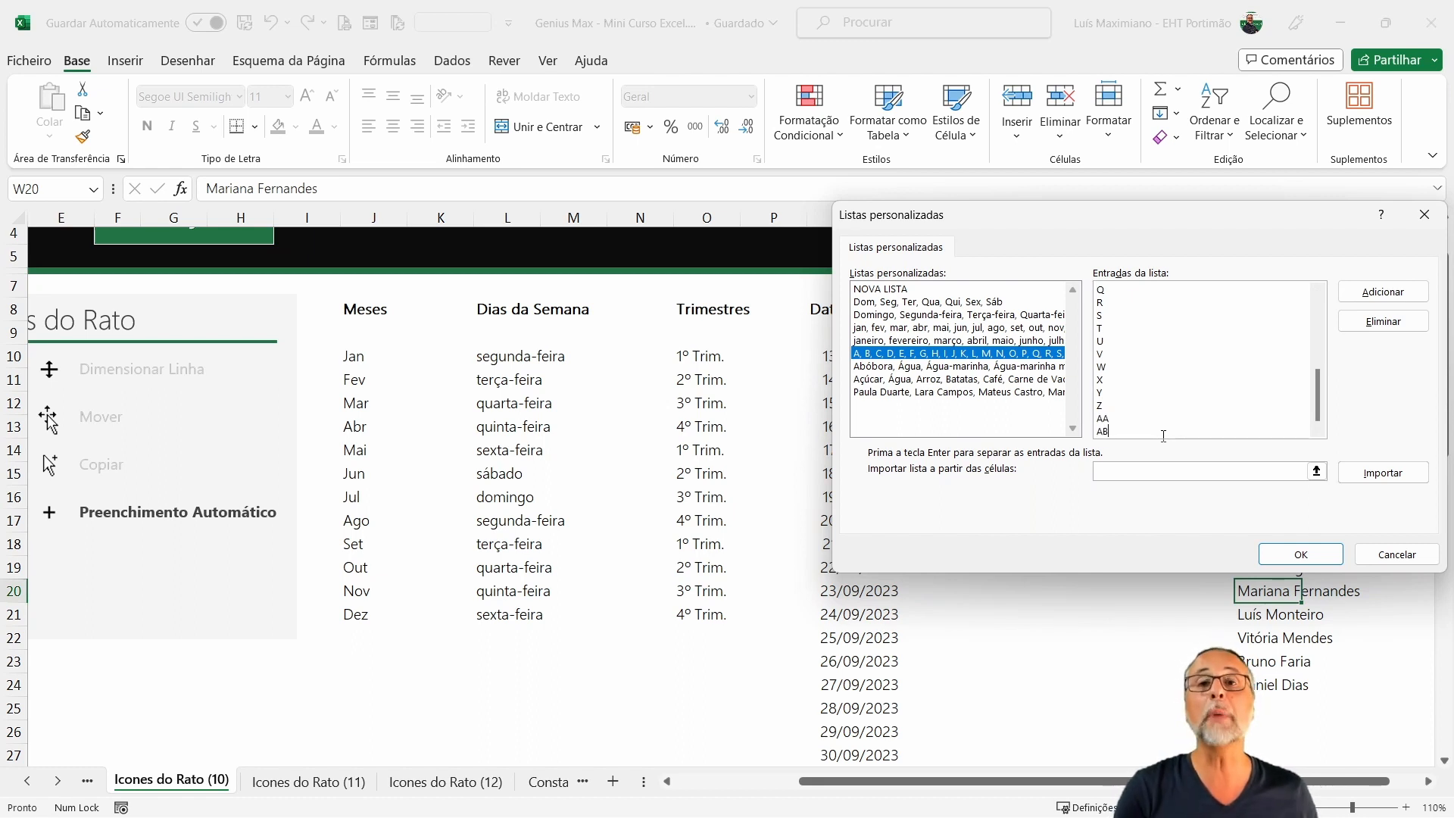
# Remove the appended entries "AB" and "AA" so the alphabet list ends at Z.
pyautogui.press('BackSpace')
pyautogui.press('BackSpace')
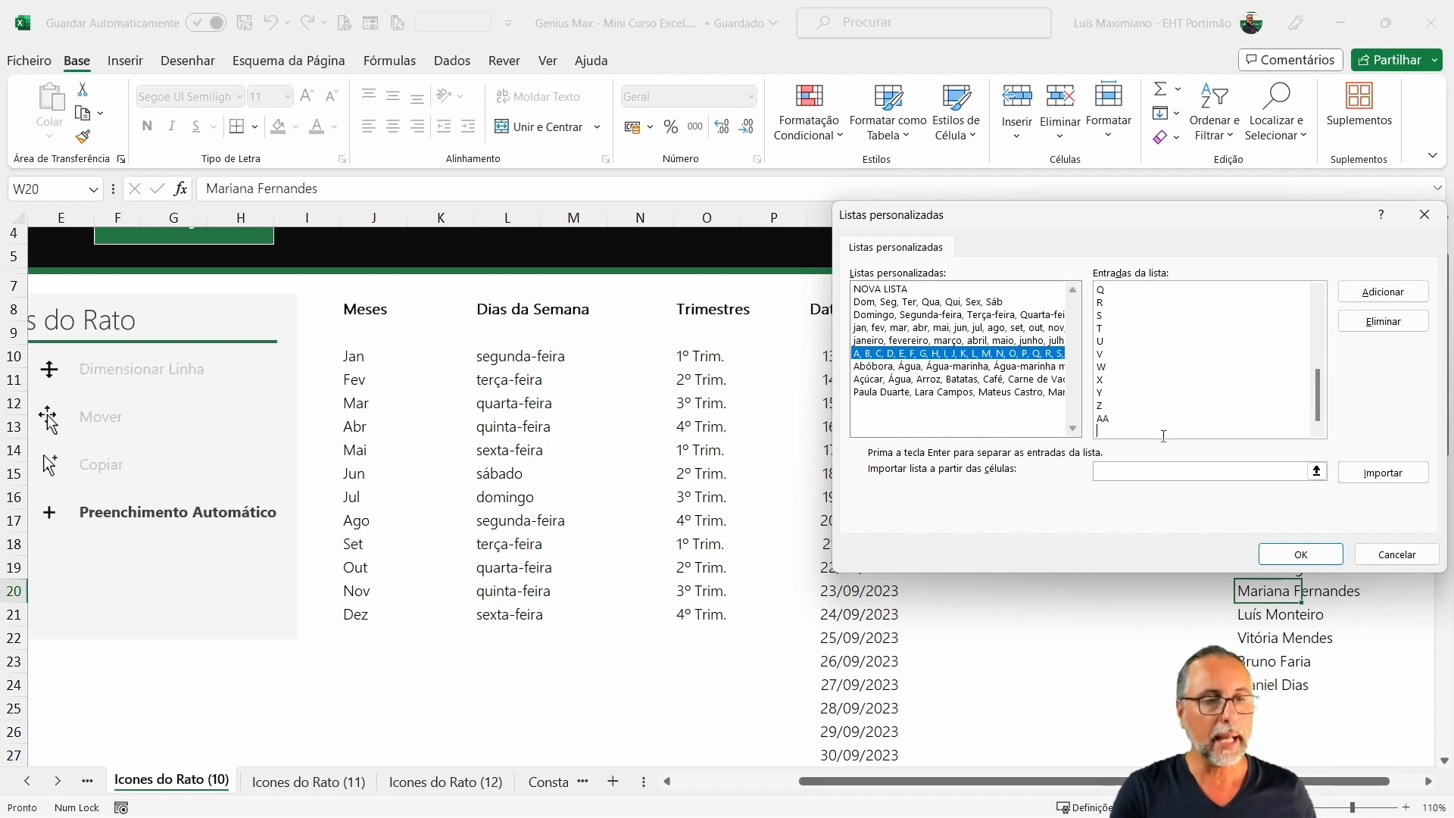
pyautogui.press('BackSpace')
pyautogui.press('BackSpace')
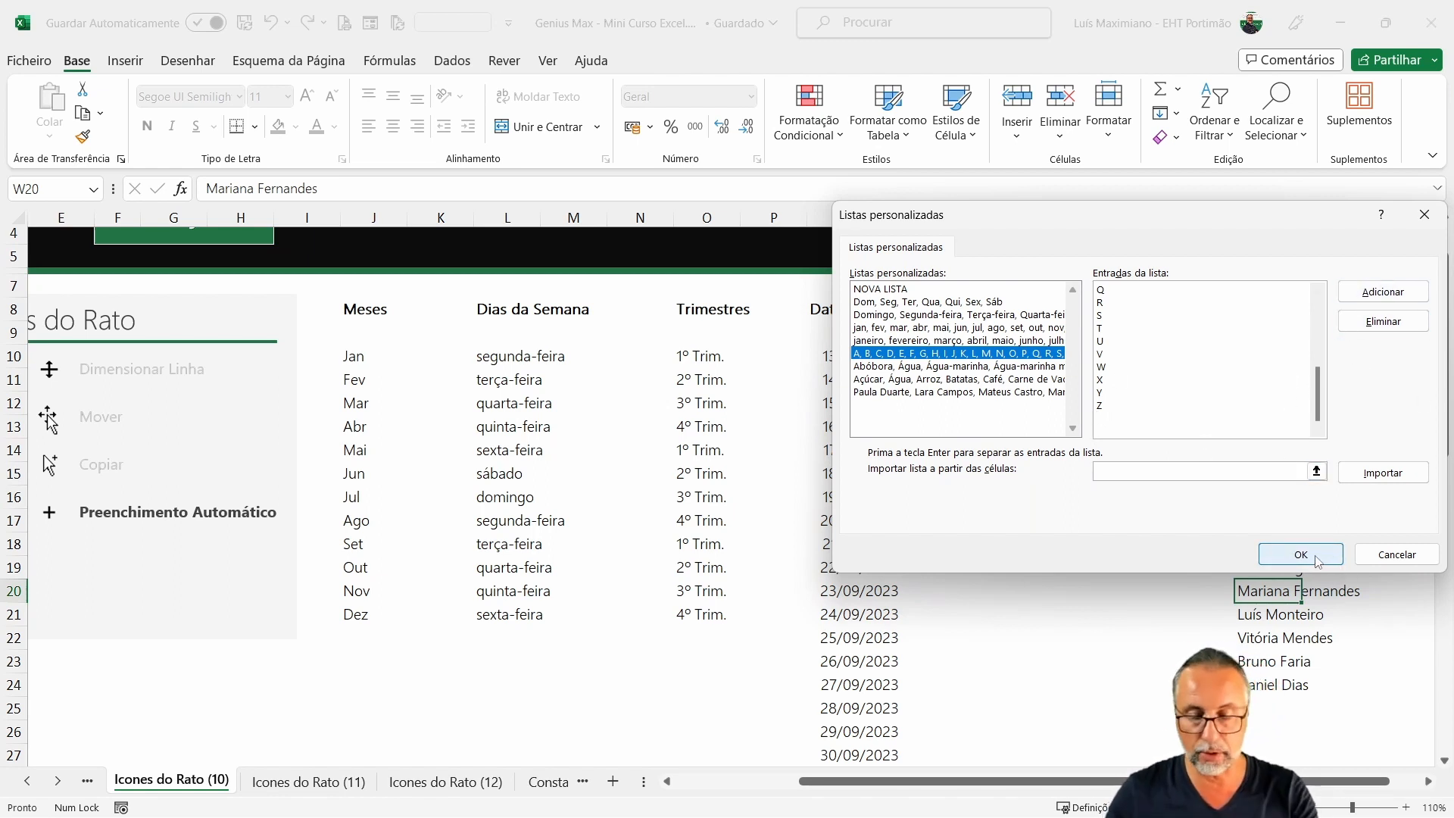
# Review the entries of the colours, groceries and names custom lists, and close the options without saving.
pyautogui.click(876, 367)
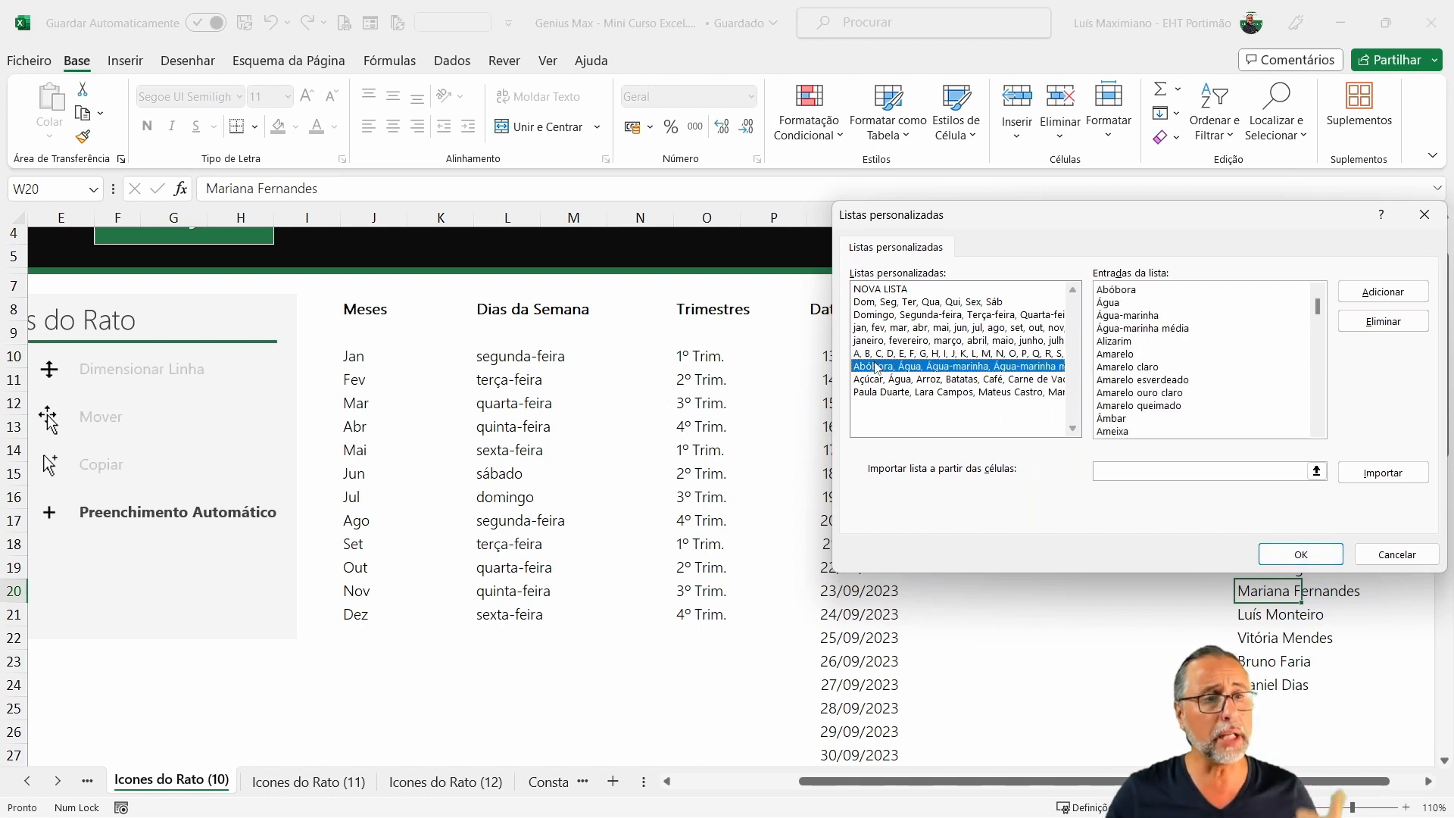
pyautogui.click(974, 380)
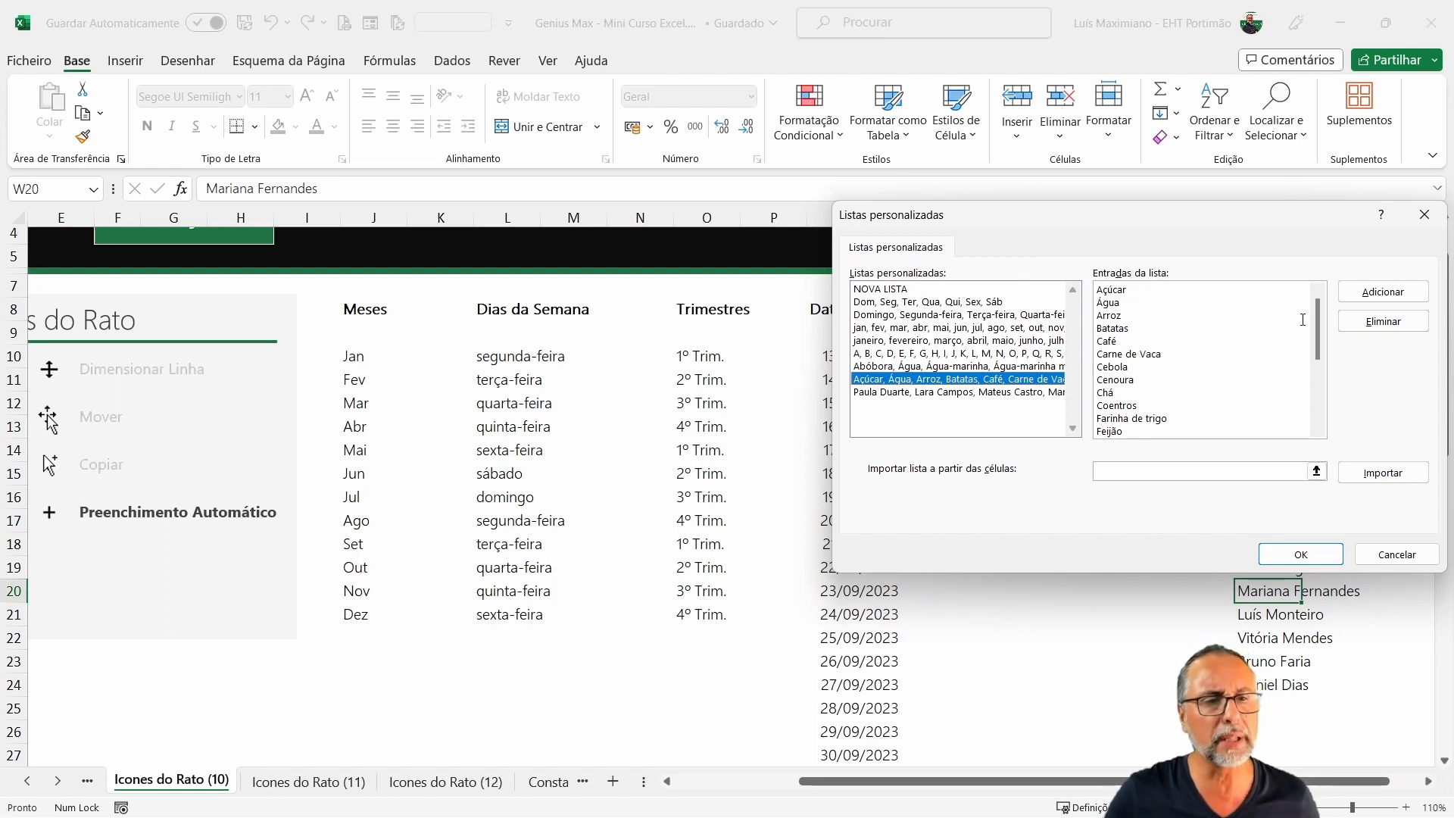
pyautogui.moveTo(1319, 327); pyautogui.dragTo(1319, 383)
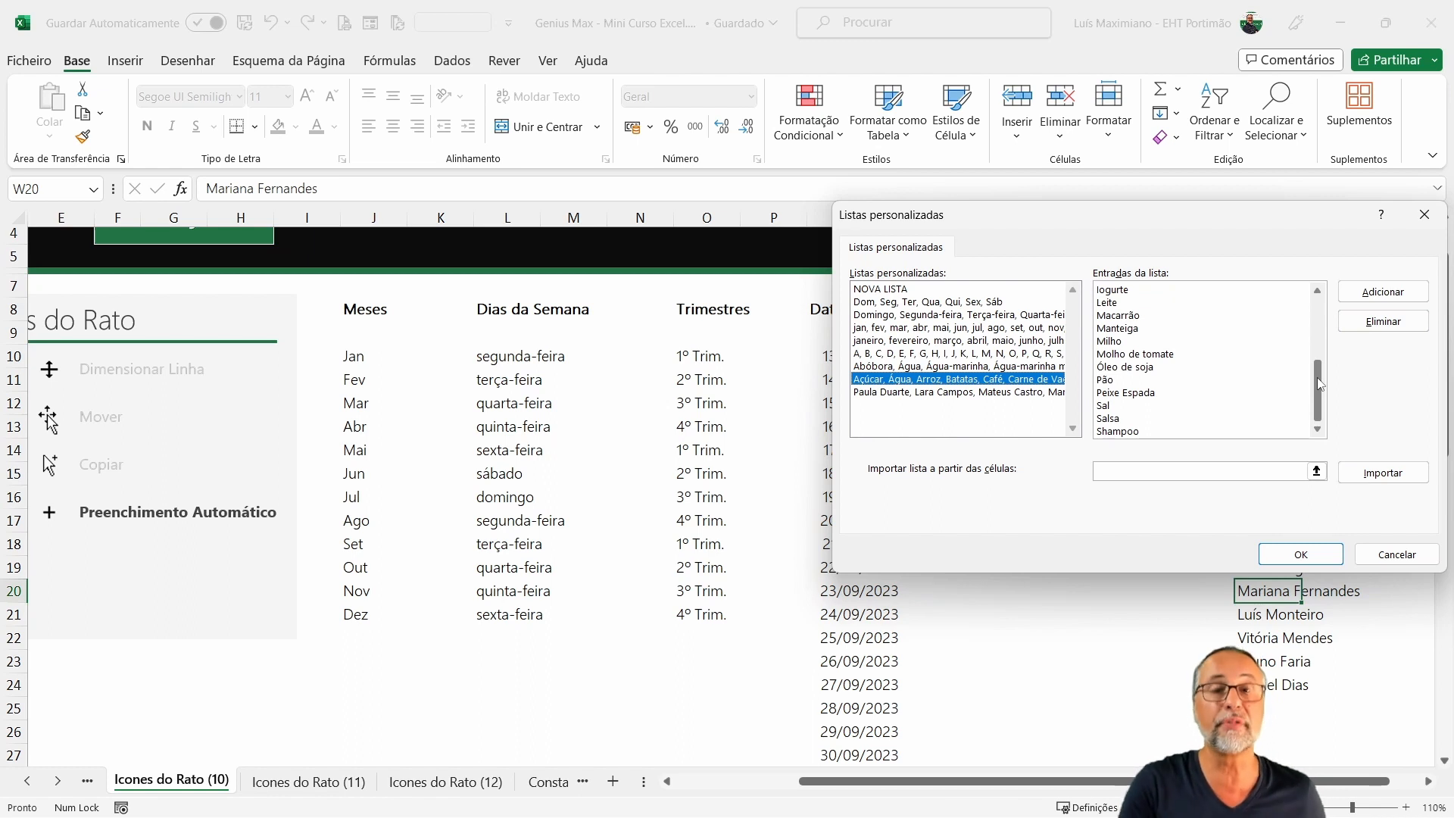
pyautogui.click(878, 392)
pyautogui.moveTo(1318, 324); pyautogui.dragTo(1322, 430)
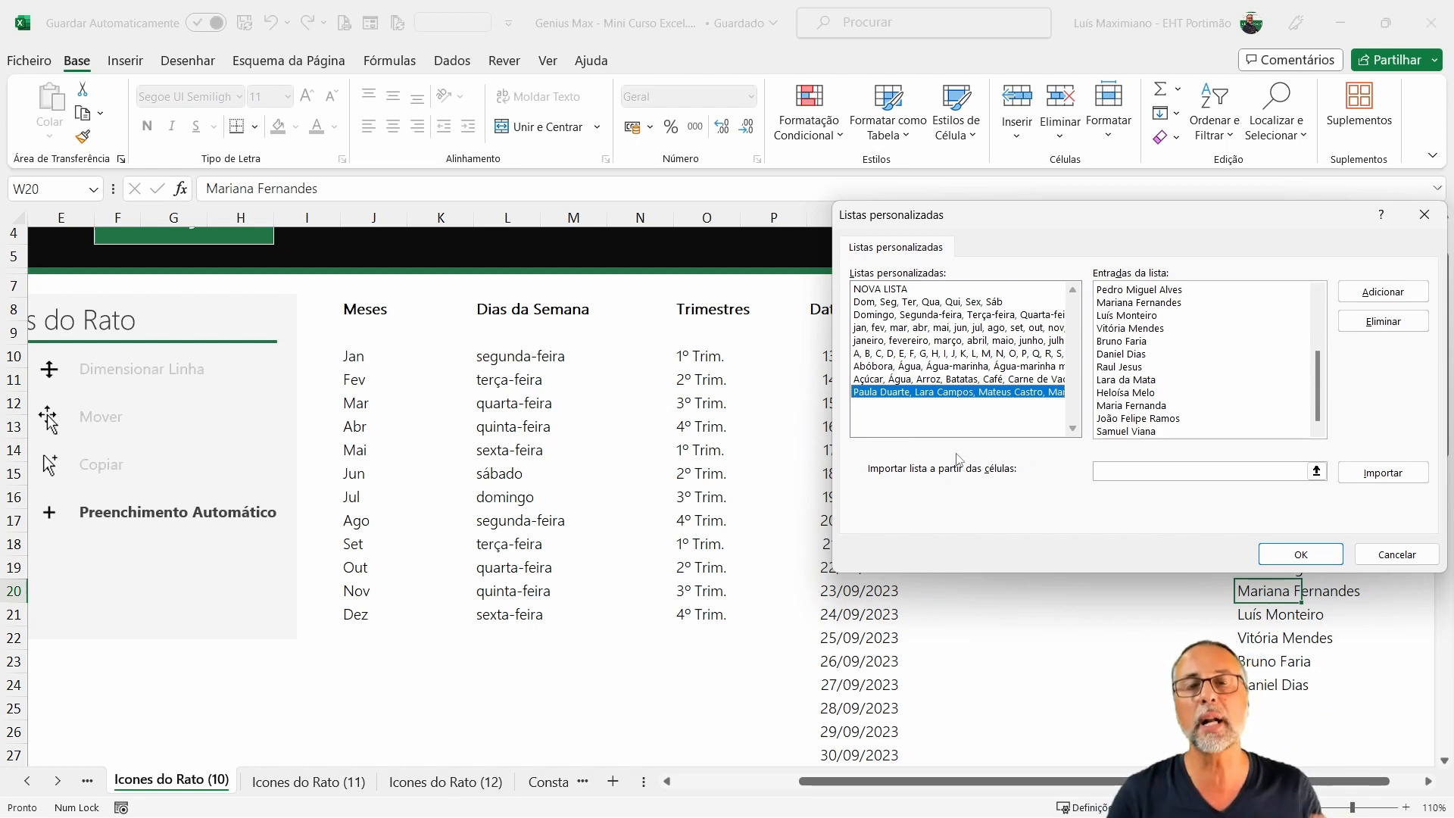
pyautogui.click(1389, 557)
pyautogui.click(1123, 716)
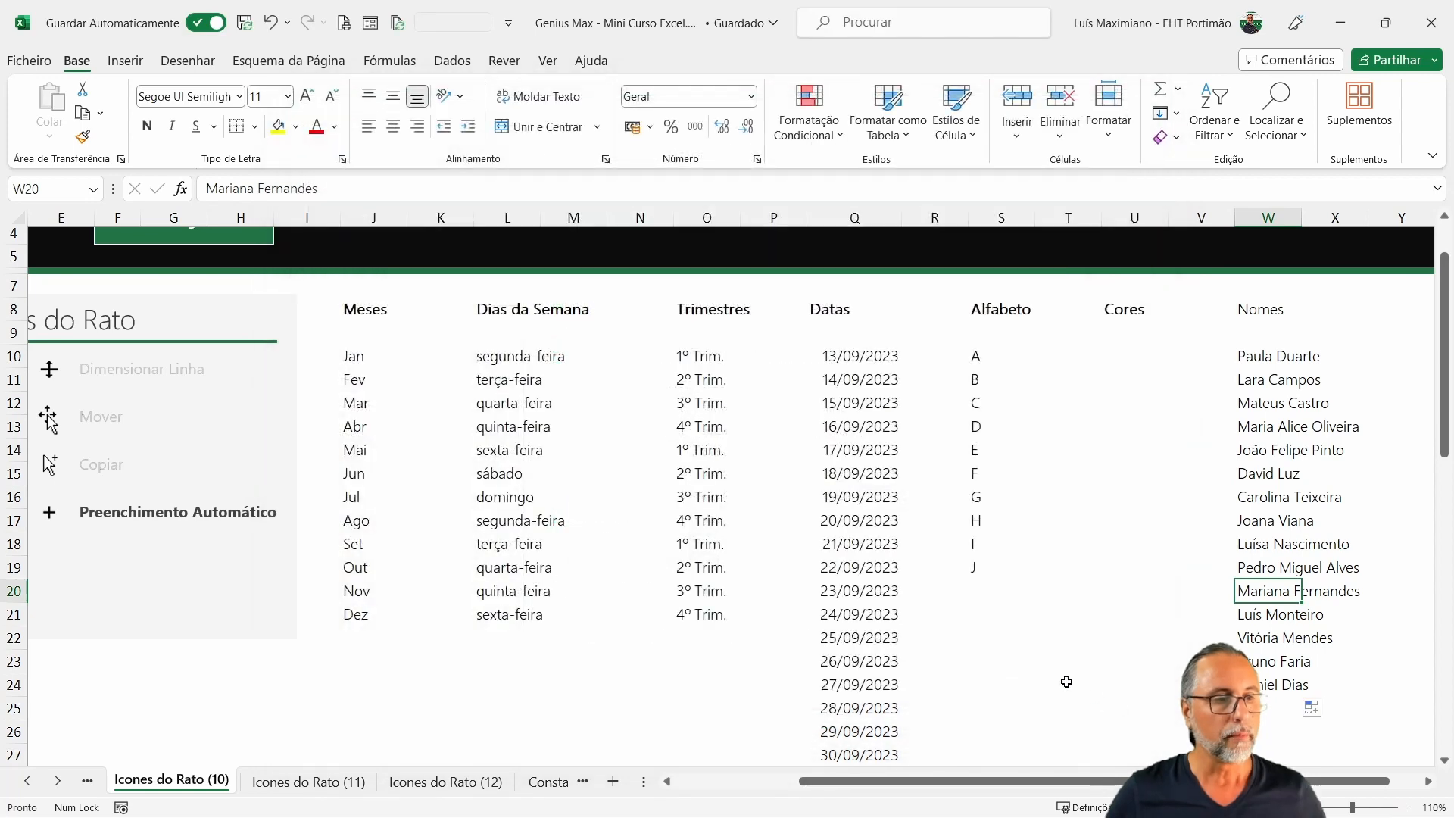
# Reopen the custom lists editor from the advanced Excel options.
pyautogui.click(39, 63)
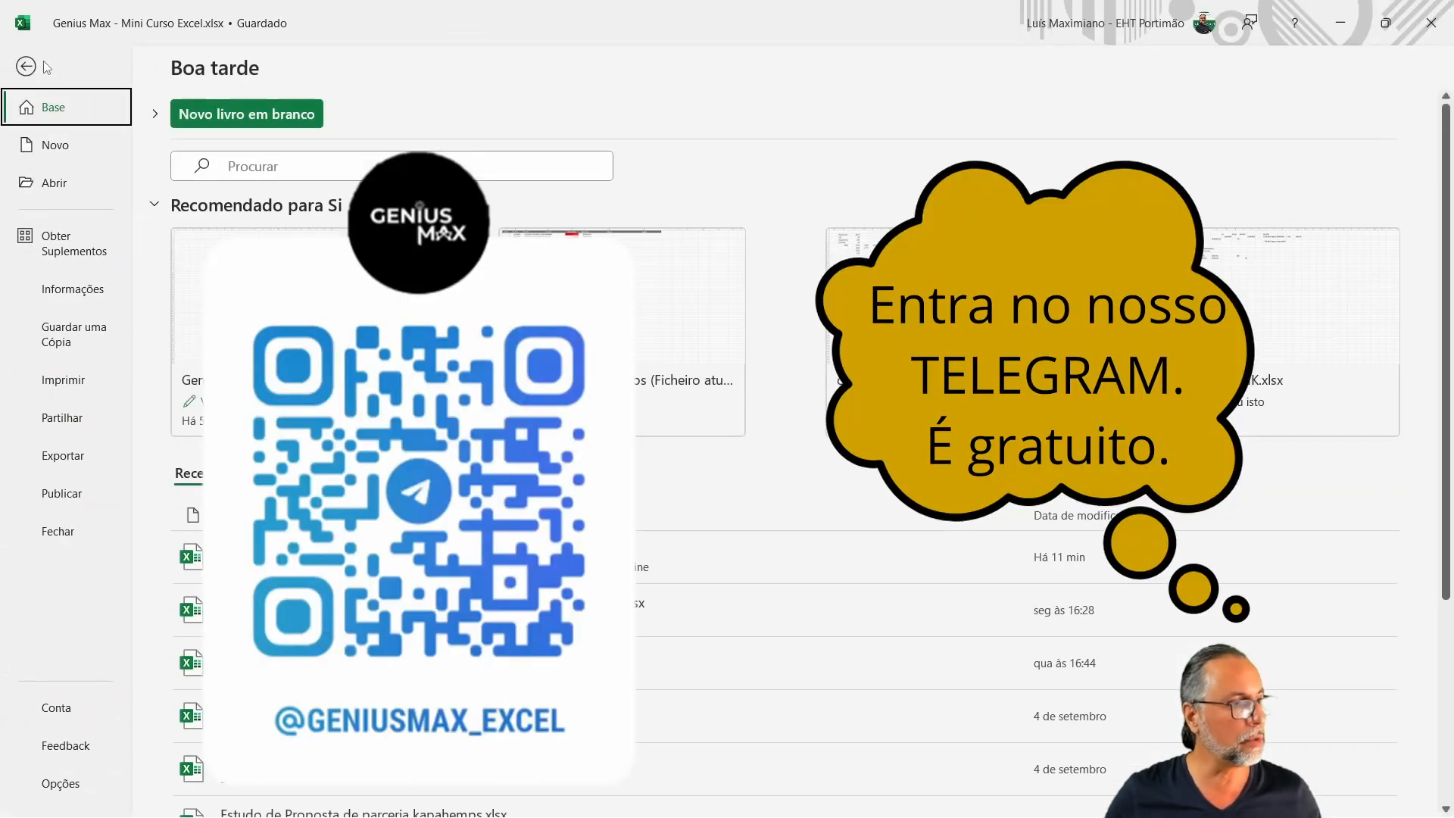
pyautogui.press('Escape')
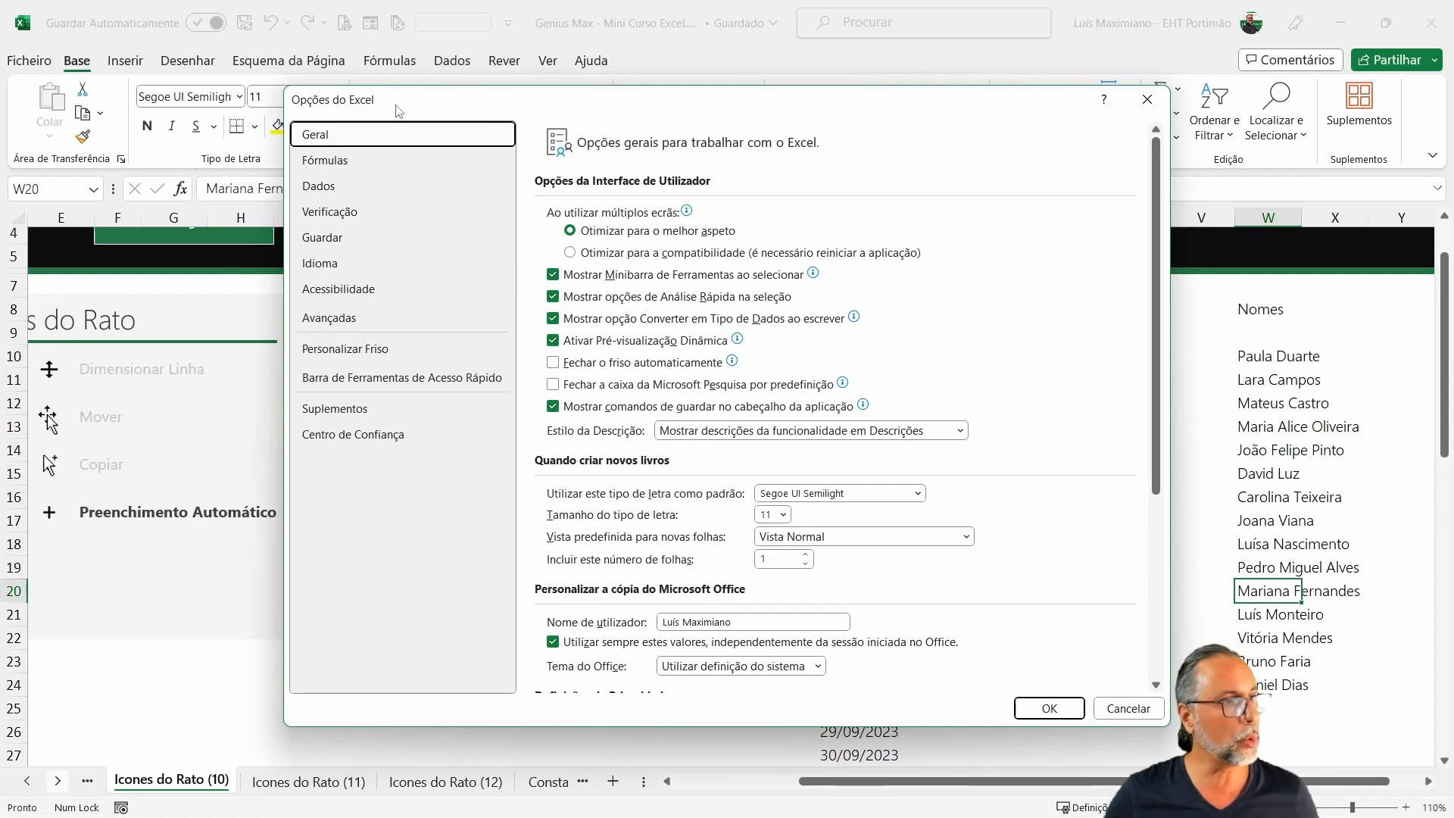
pyautogui.click(331, 318)
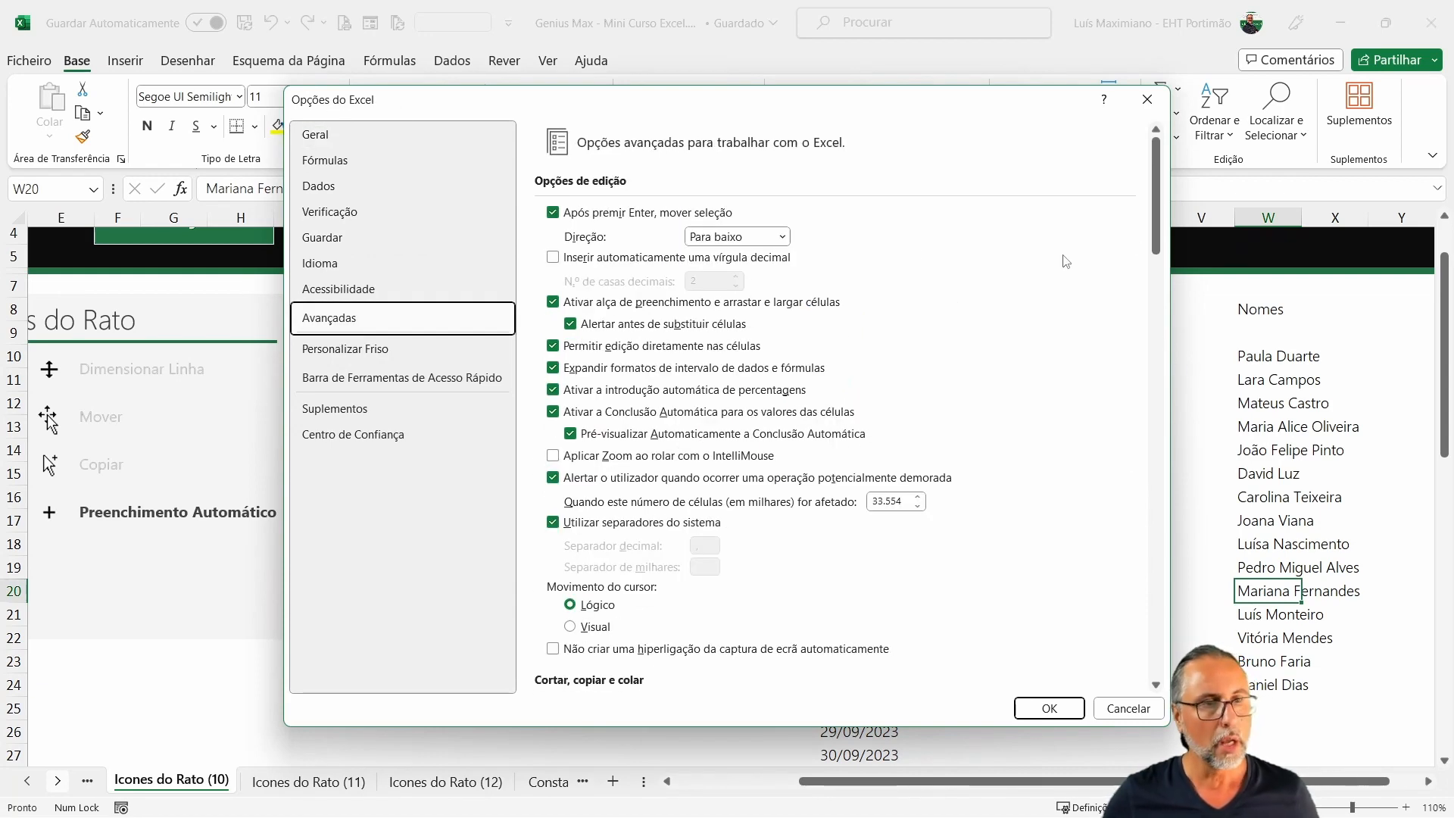
pyautogui.scroll(-20, 996, 376)
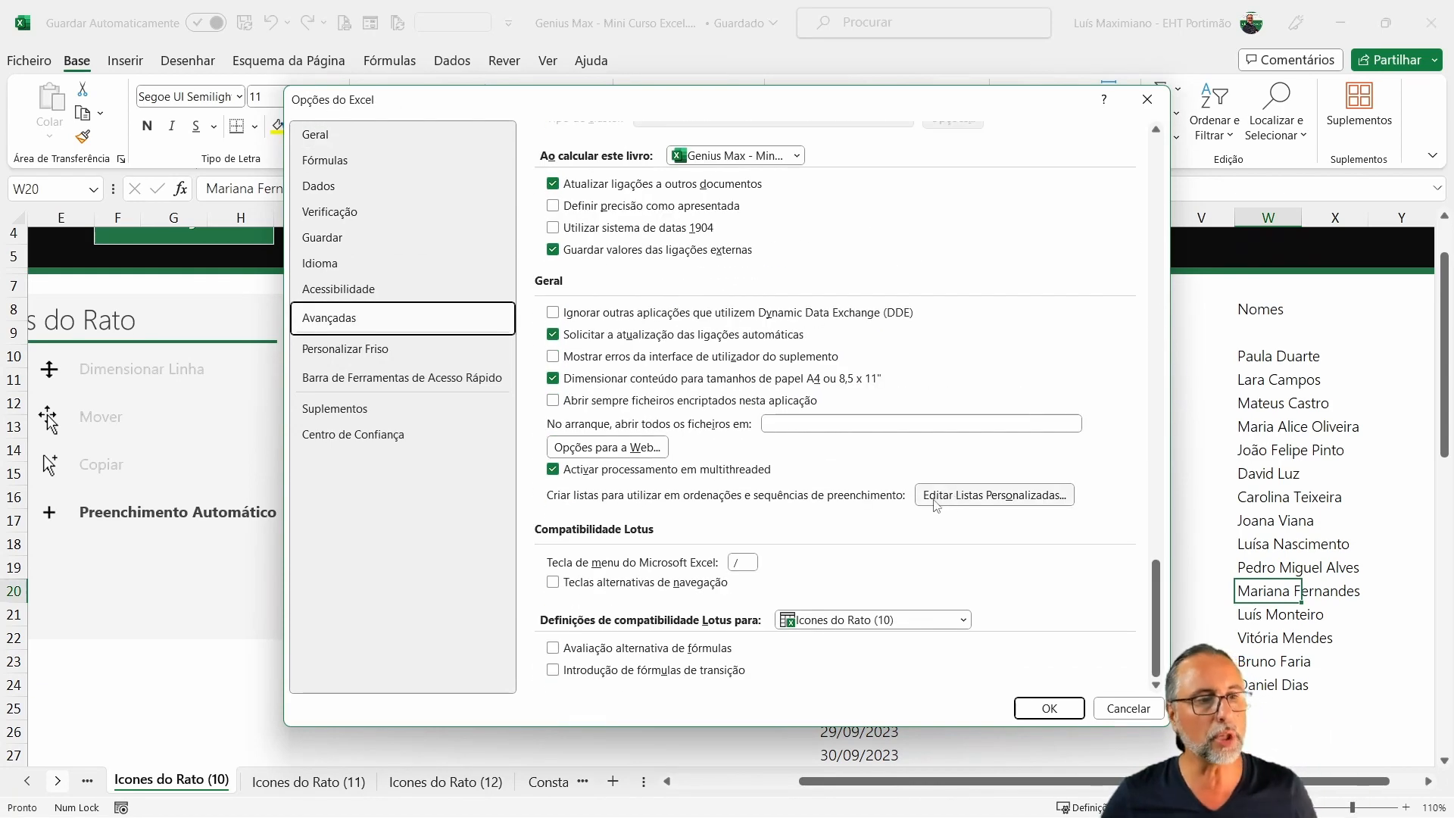
pyautogui.click(1041, 497)
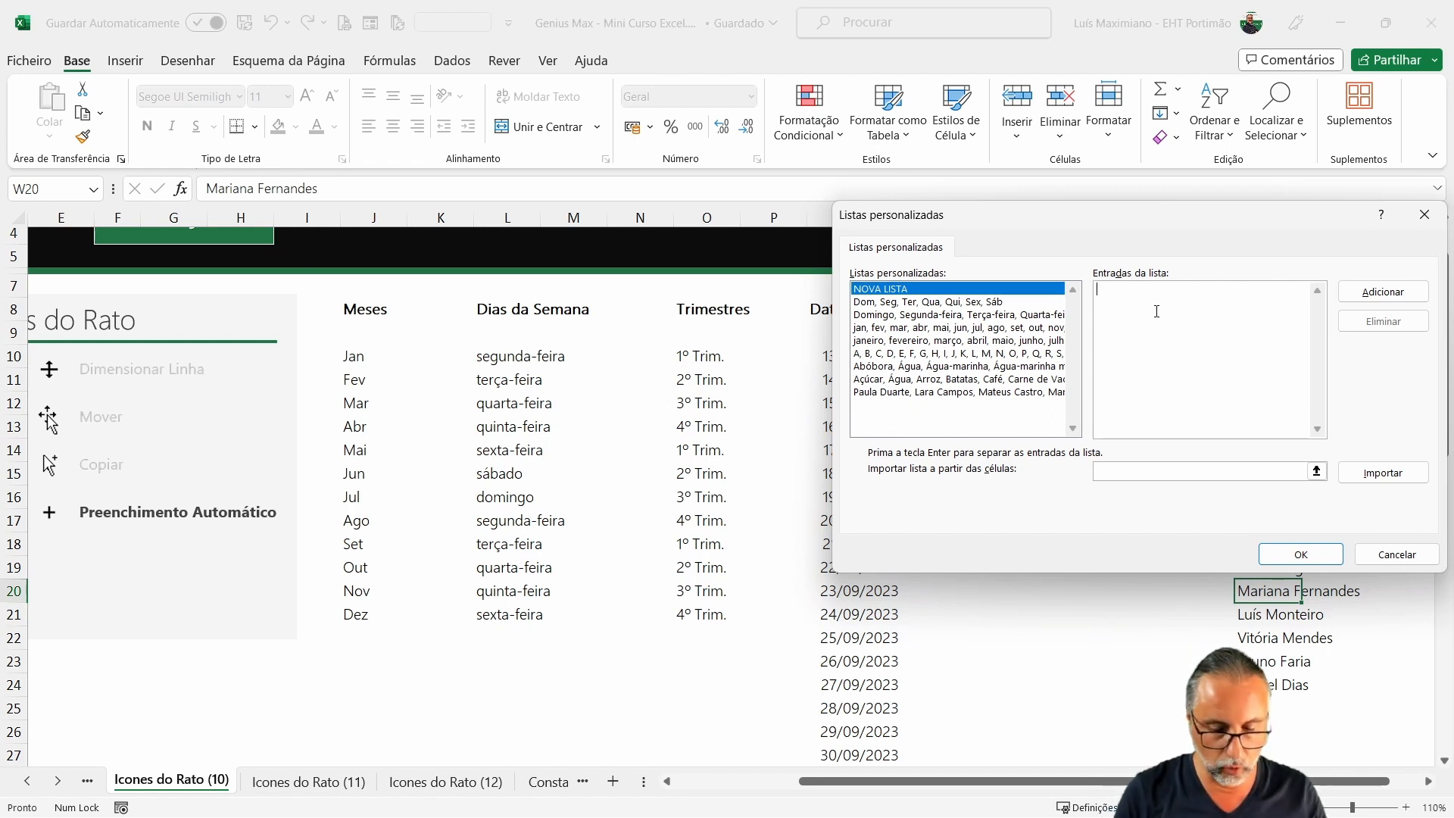
# Start a new custom list with the entries a1 and b2, joining each letter and its number on one line.
pyautogui.write('a')
pyautogui.press('Return')
pyautogui.write('1 ')
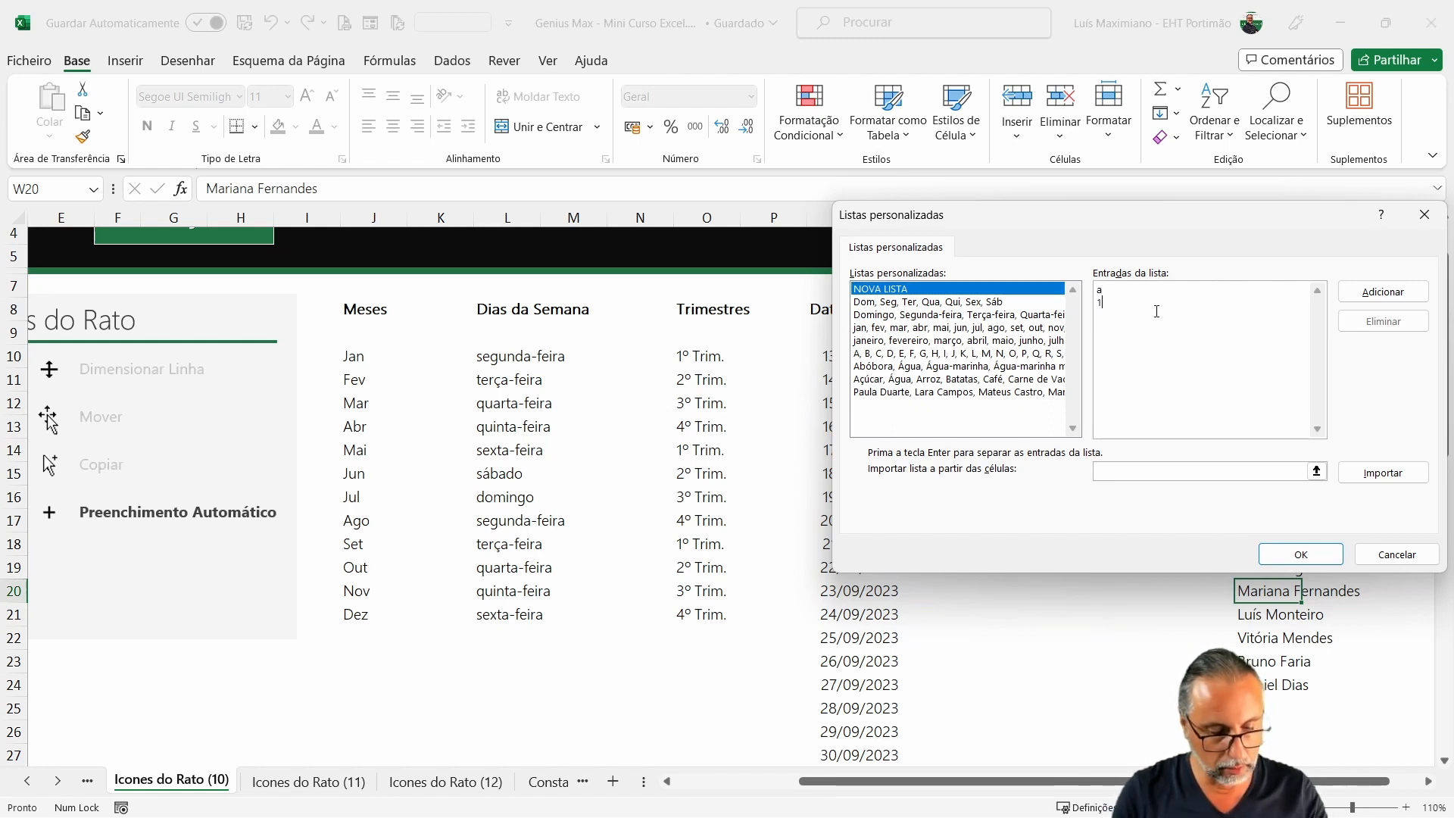
pyautogui.write('b ')
pyautogui.write('2')
pyautogui.press('Return')
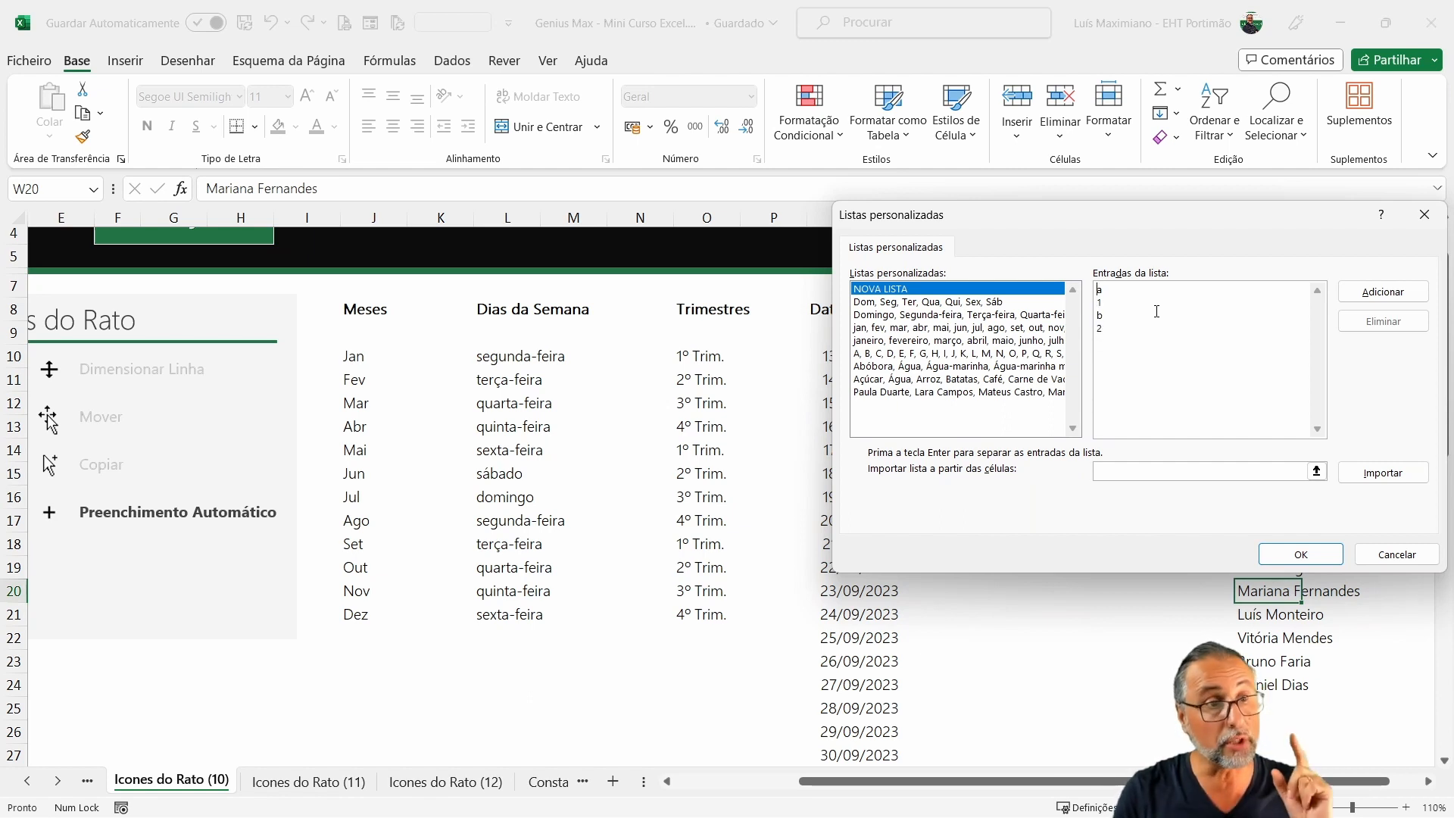
pyautogui.press('BackSpace')
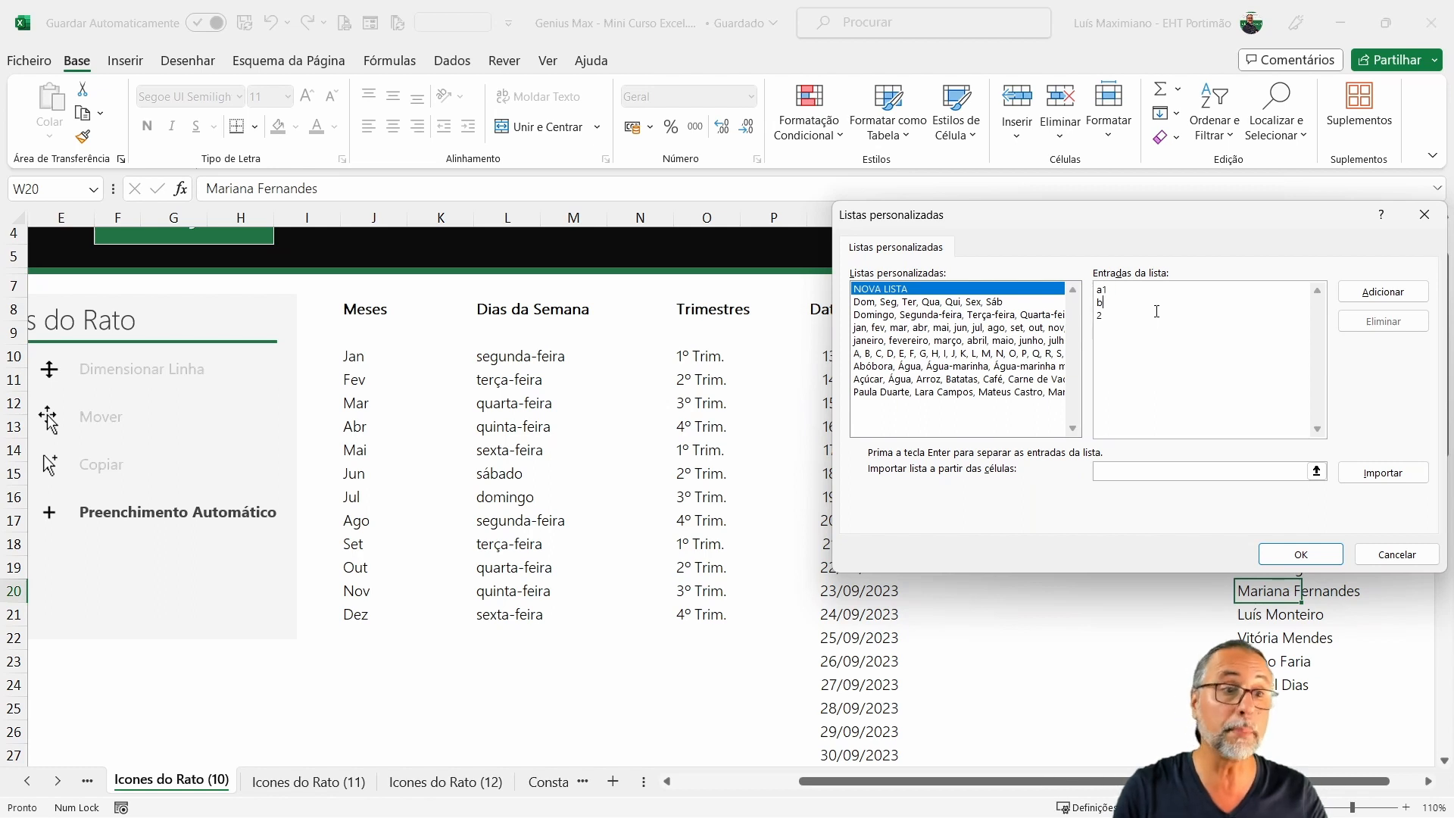
pyautogui.write('2 ')
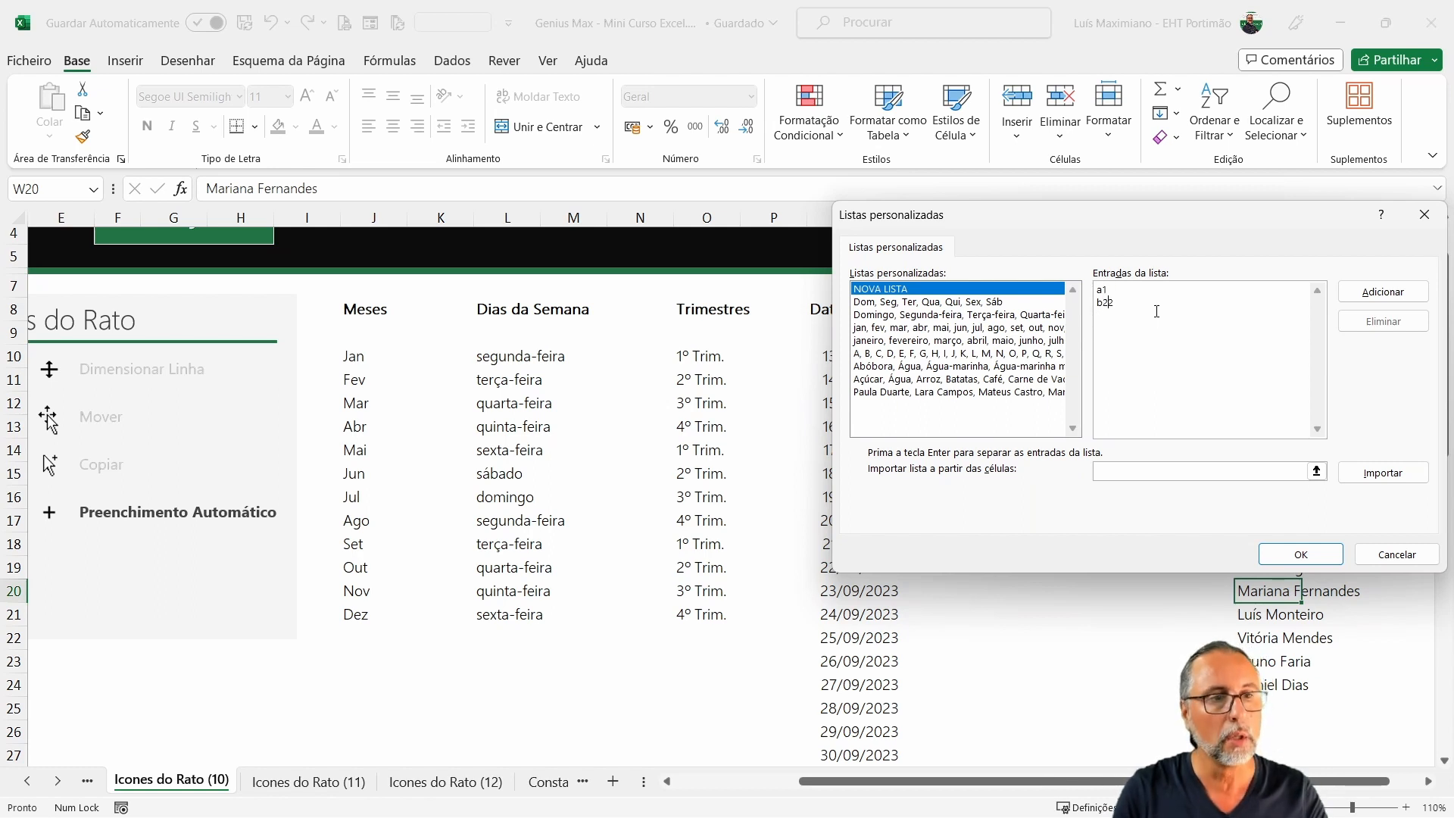
# Continue the new custom list with the entries c3, d4, e5 and f6, each on its own line.
pyautogui.write('c3')
pyautogui.press('Return')
pyautogui.write('d4')
pyautogui.press('Return')
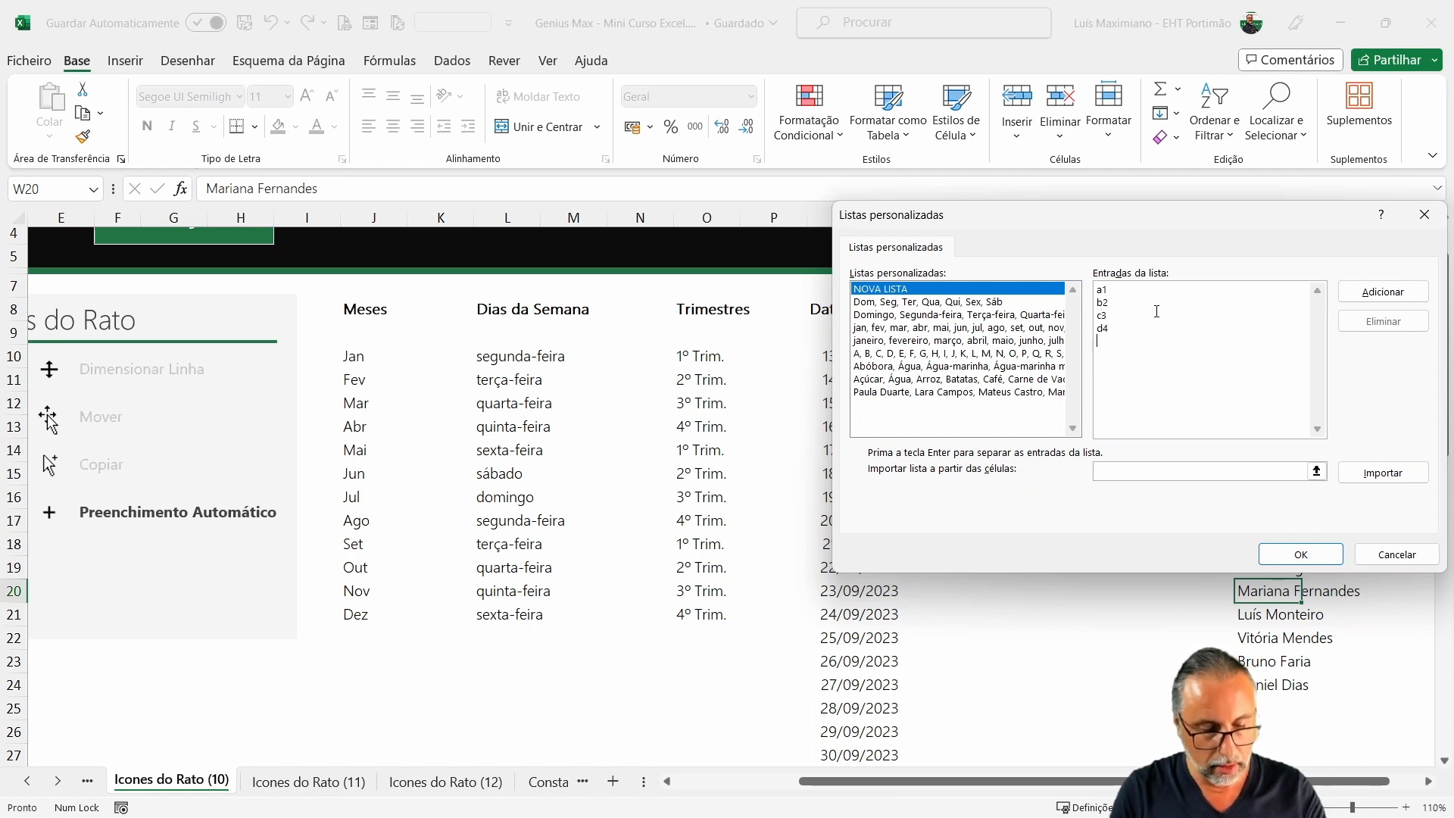
pyautogui.write('e')
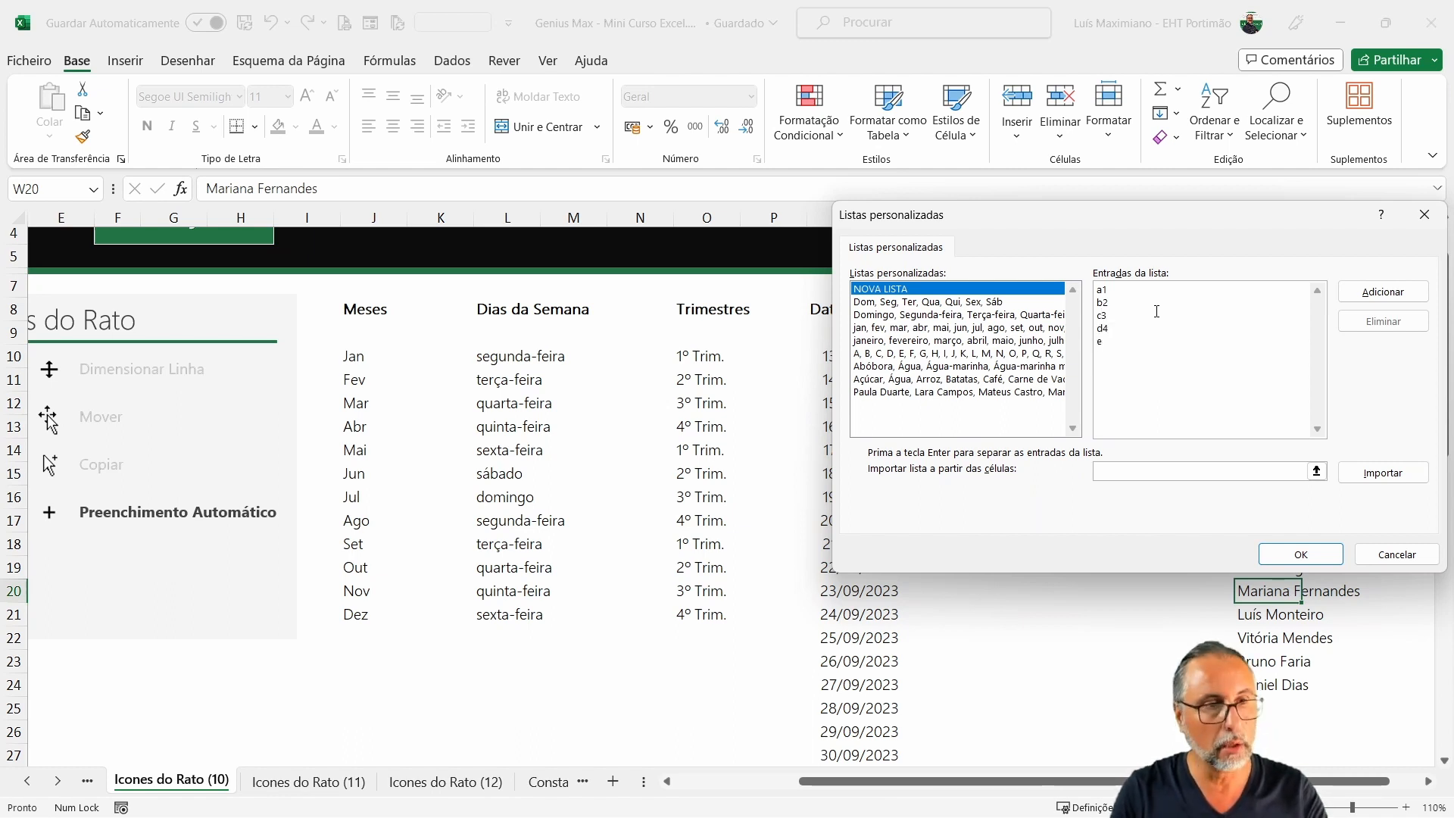
pyautogui.write('5 ')
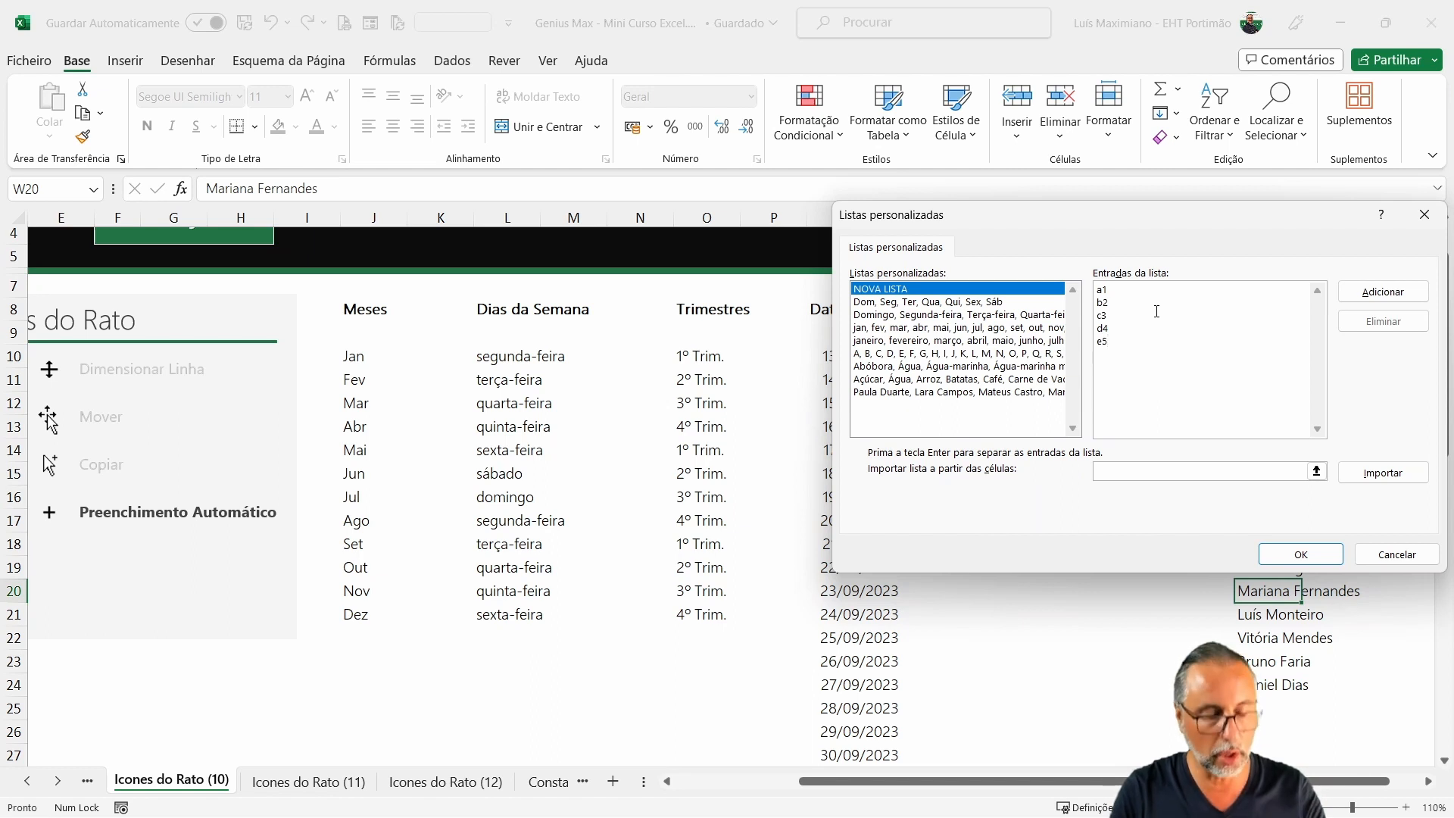
pyautogui.write('f6')
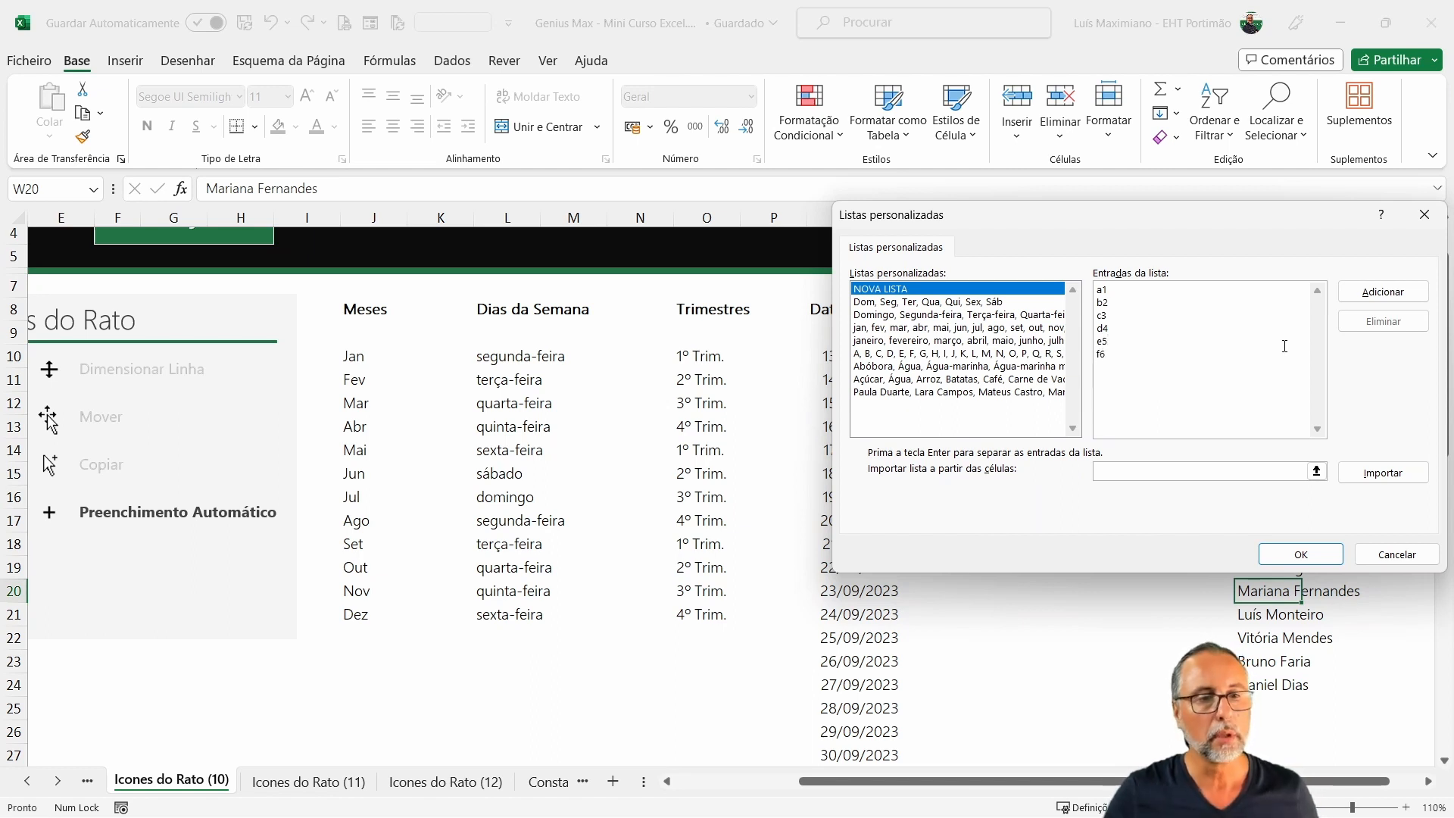
# Add the new list to the custom lists and save the Excel options.
pyautogui.click(1356, 297)
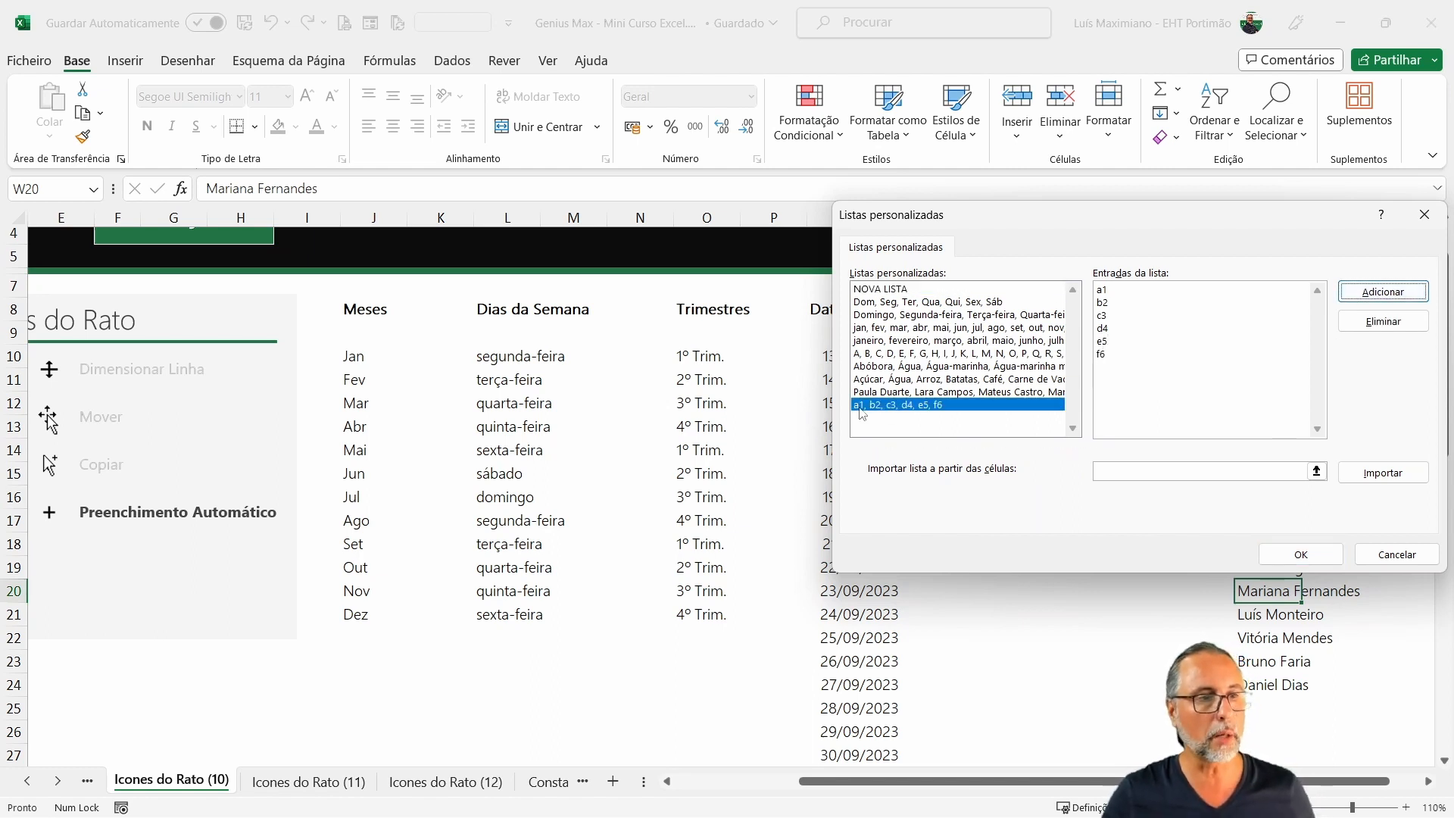
pyautogui.click(1325, 555)
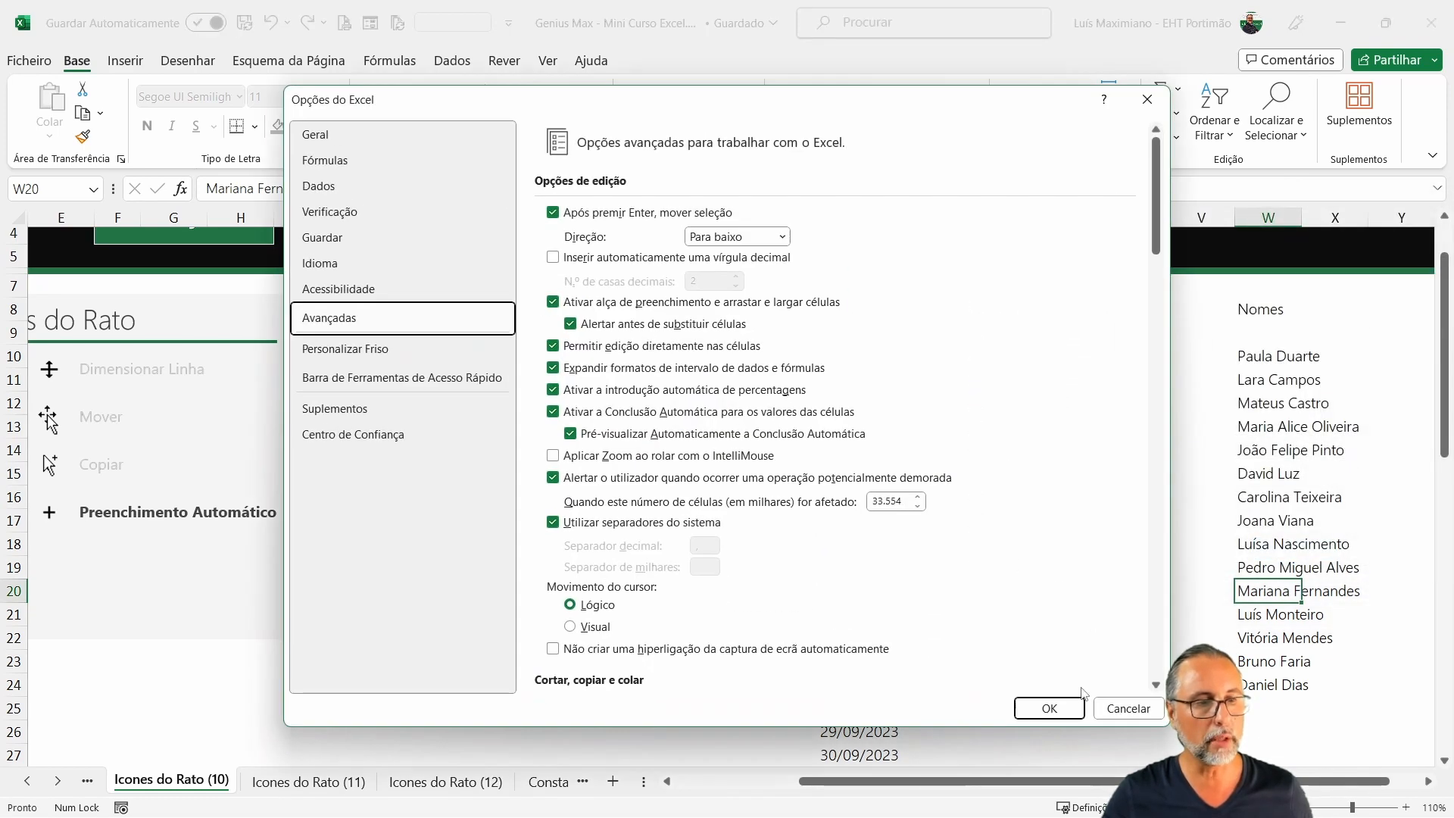
pyautogui.click(1049, 708)
# Test the new custom list by entering c3 in T11 and filling down to T17, and clear the filled cells.
pyautogui.click(1038, 491)
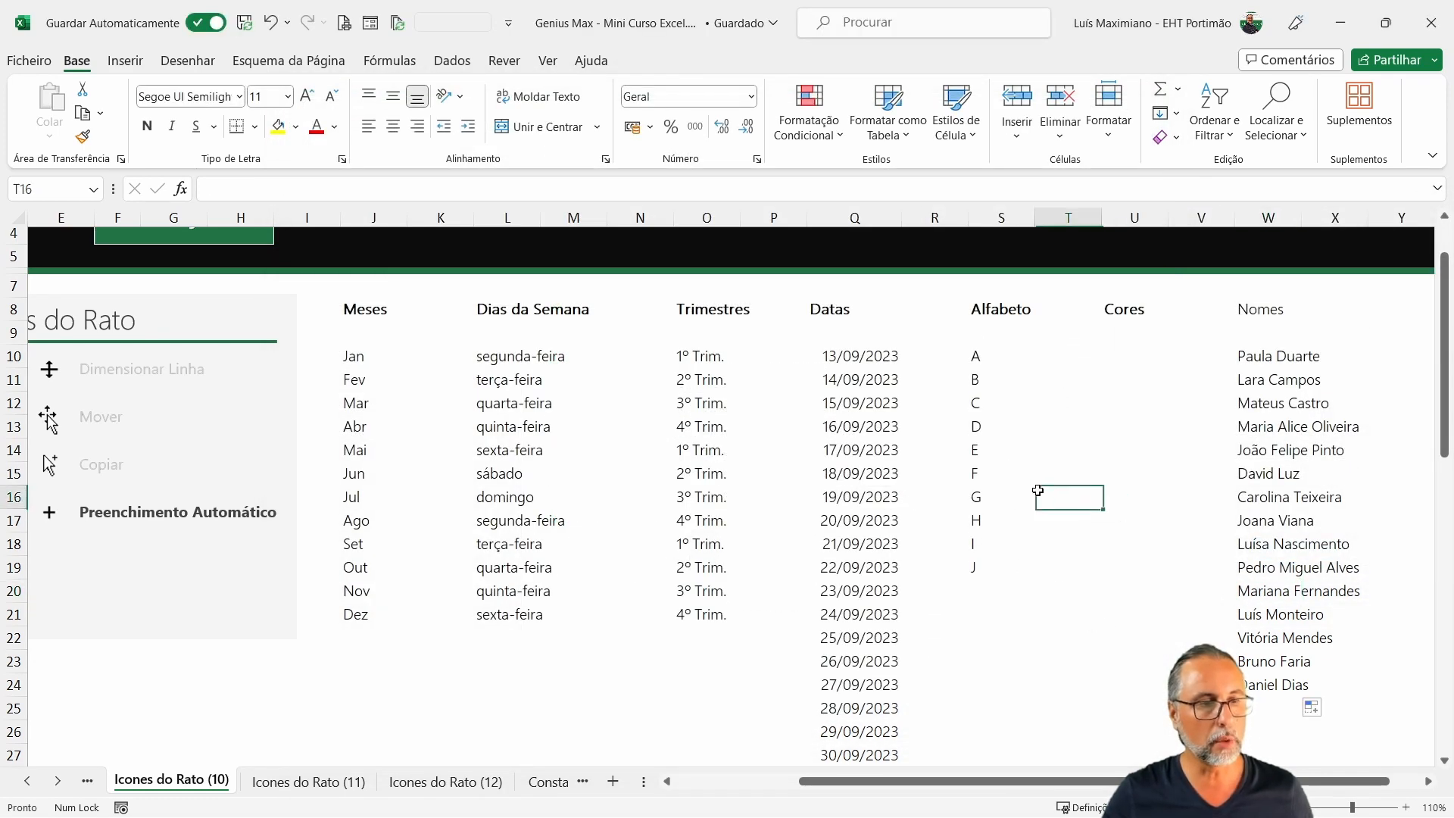
pyautogui.click(1088, 386)
pyautogui.write('a1')
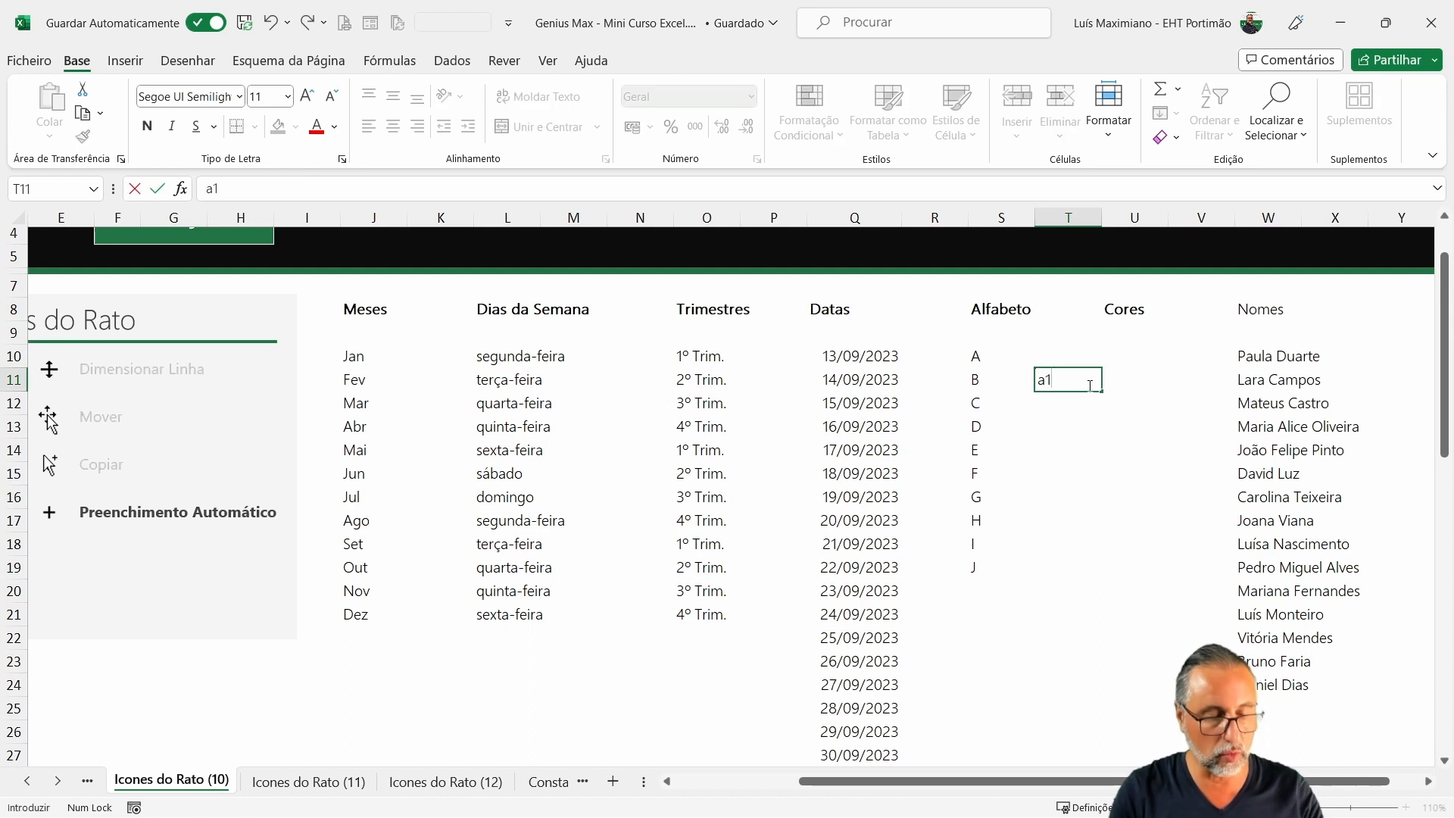
pyautogui.write('c3')
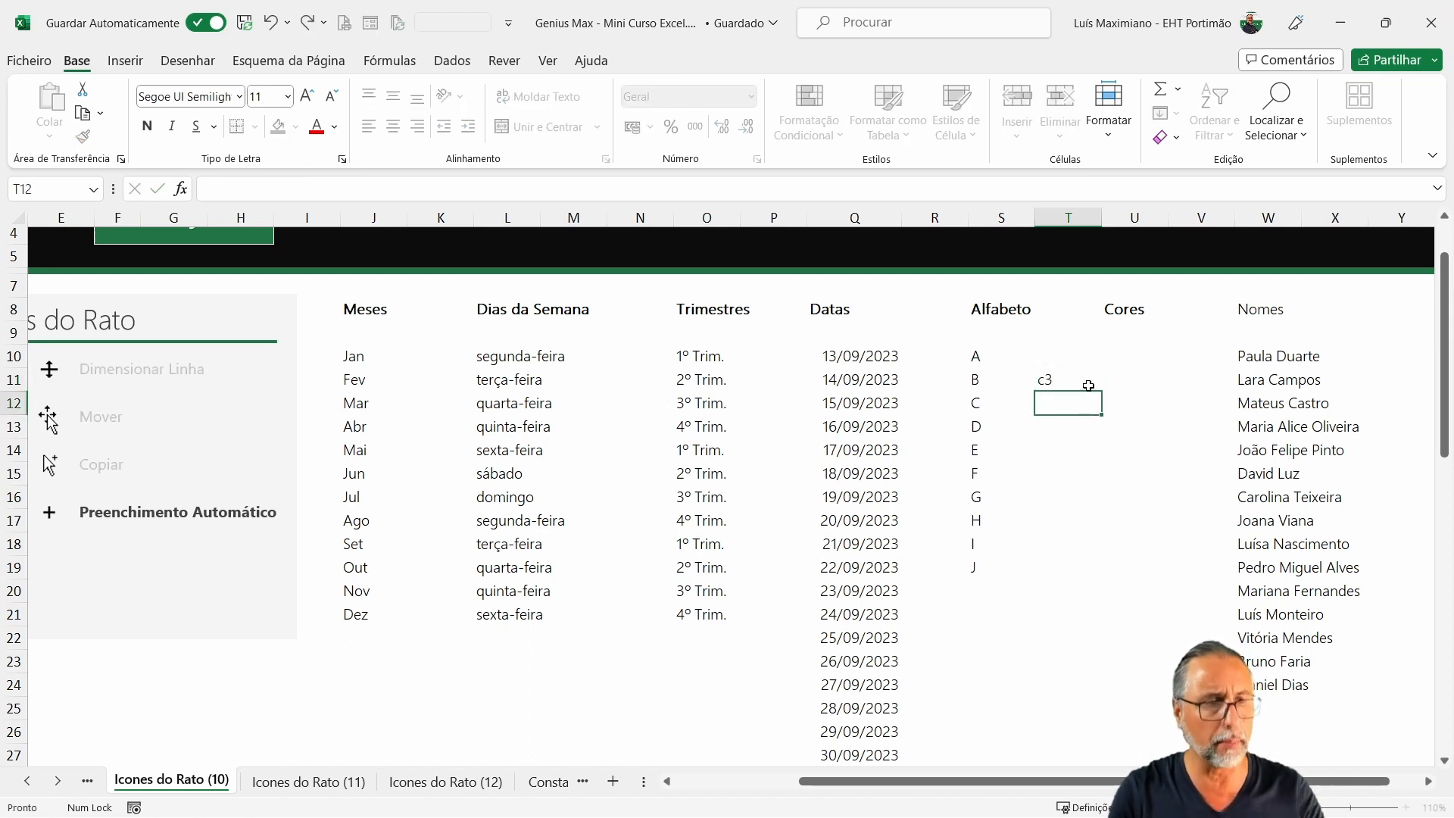
pyautogui.hotkey('ctrl', 'Return')
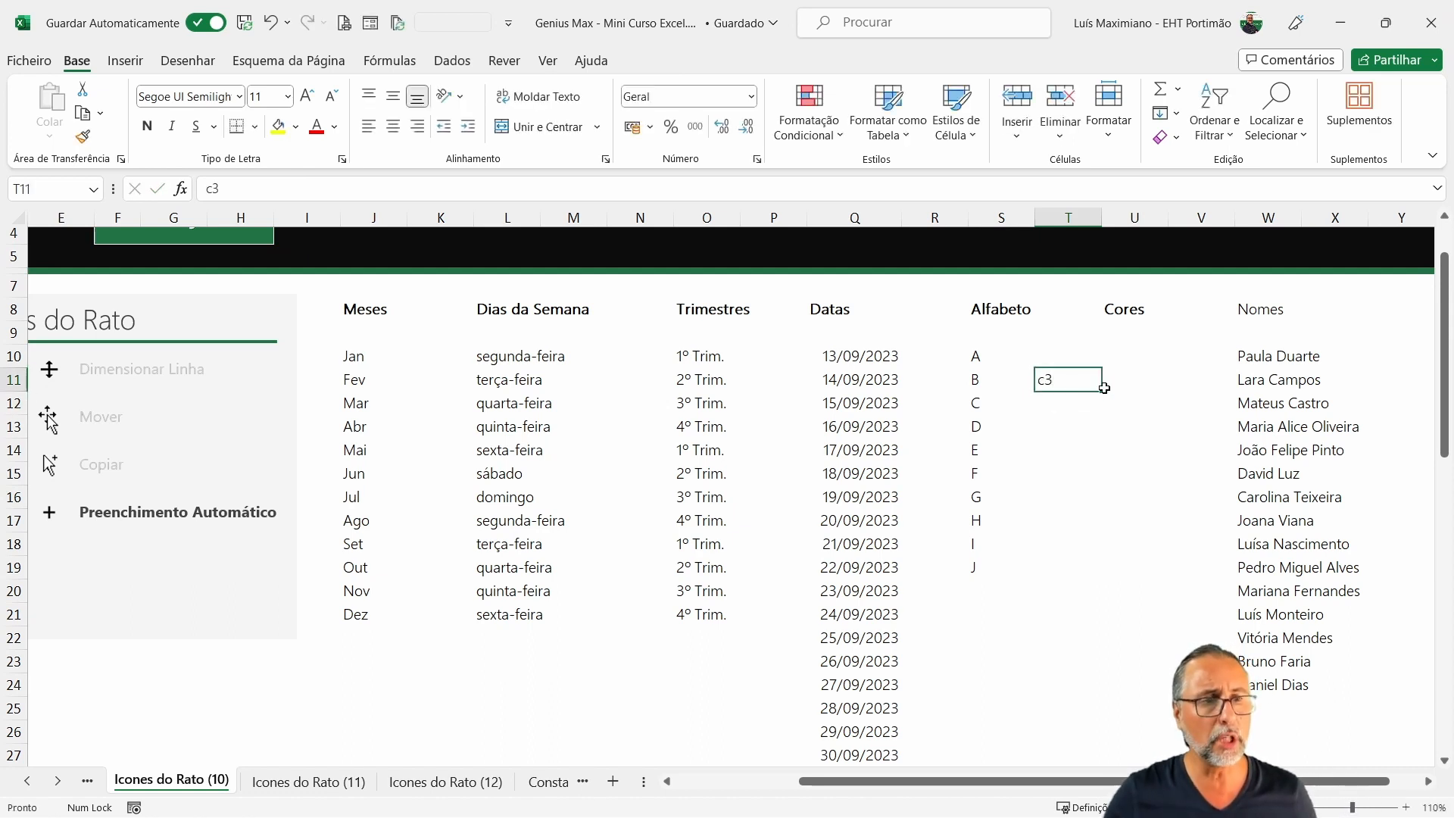
pyautogui.moveTo(1102, 391); pyautogui.dragTo(1107, 546)
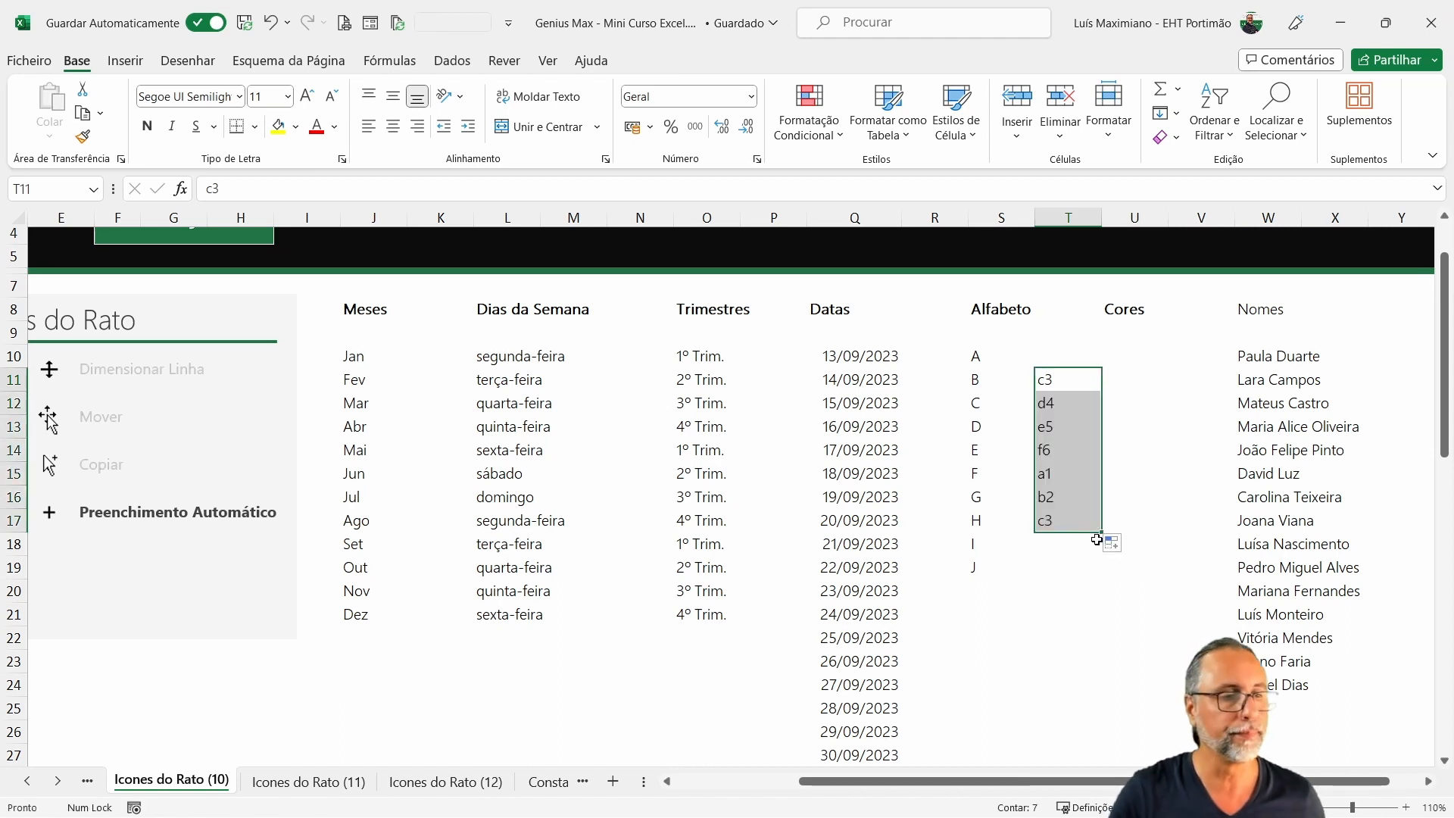
pyautogui.press('Delete')
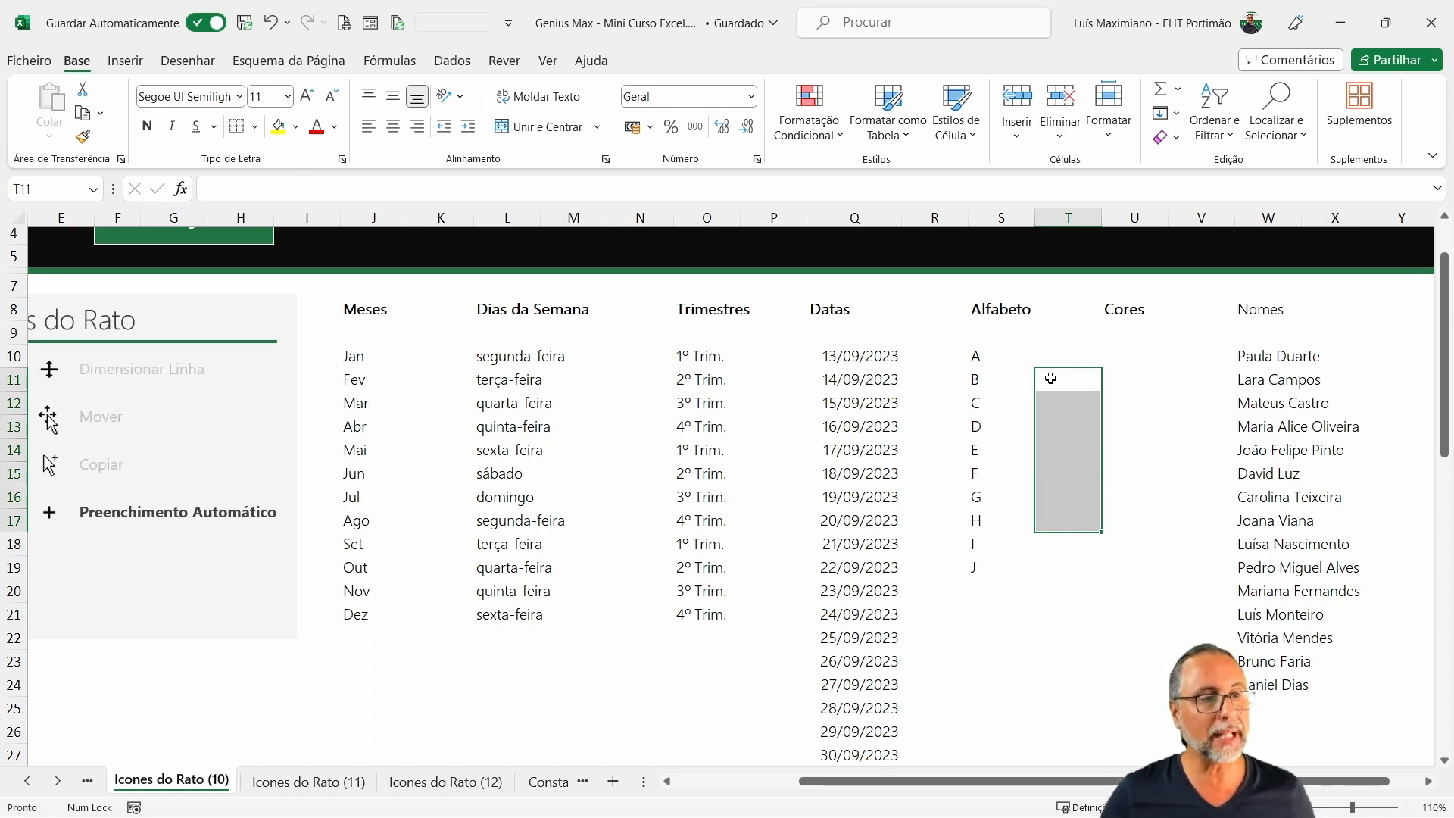
# Clear the letters in the Alfabeto column and enter the number 1 in S10.
pyautogui.click(974, 357)
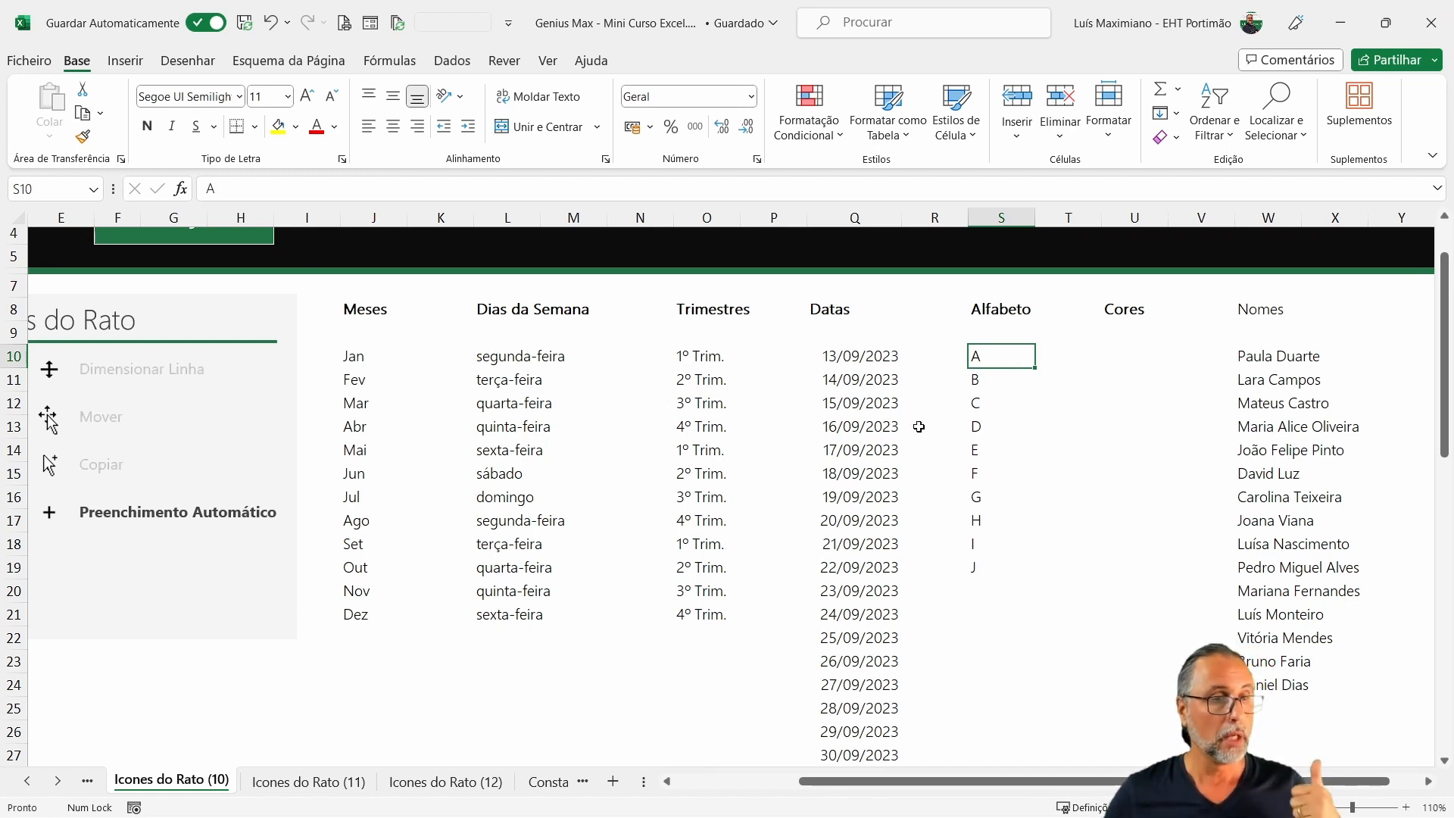
pyautogui.moveTo(982, 361); pyautogui.dragTo(1002, 567)
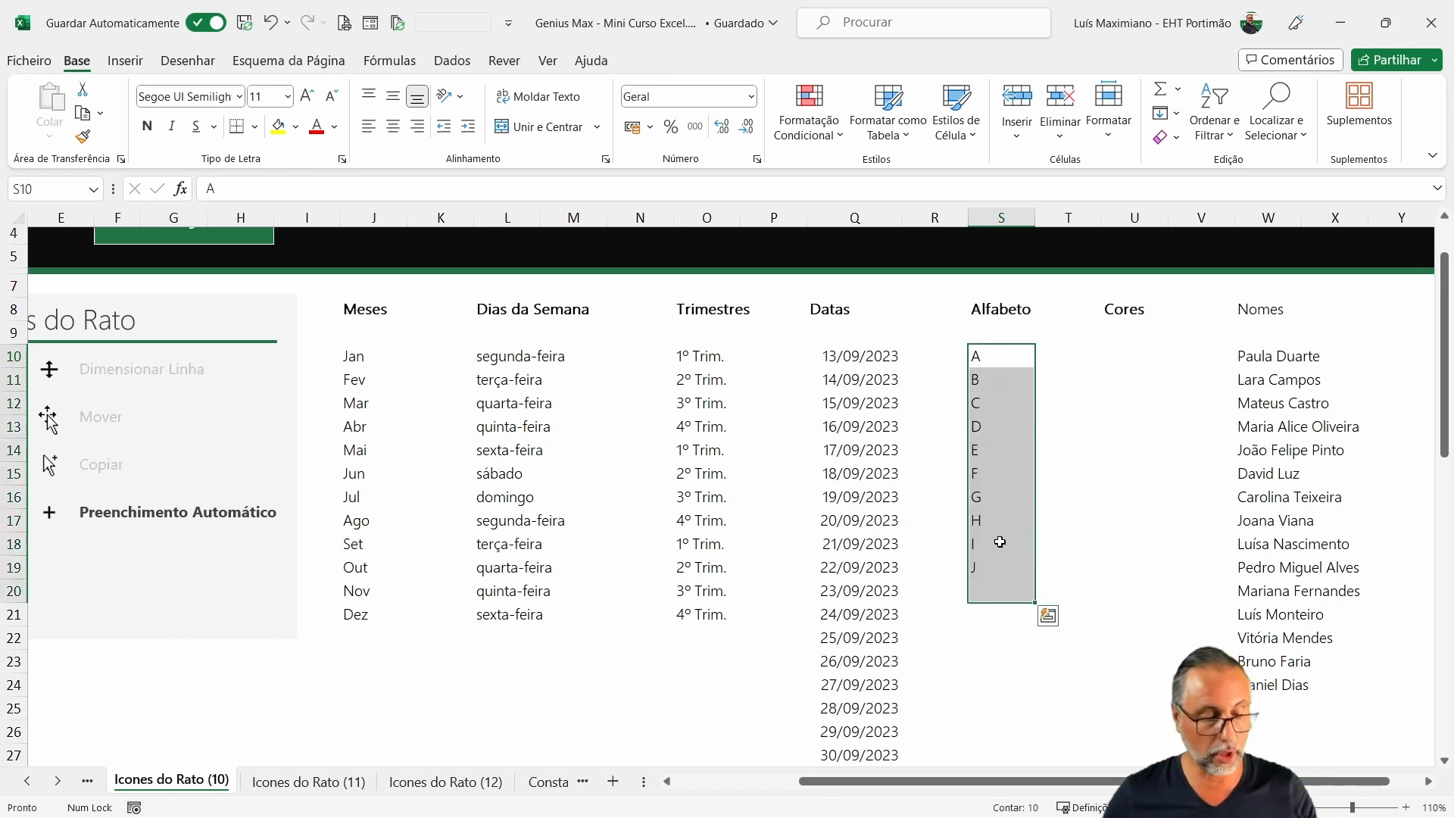
pyautogui.write('1')
pyautogui.click(1079, 408)
pyautogui.moveTo(982, 355); pyautogui.dragTo(1007, 558)
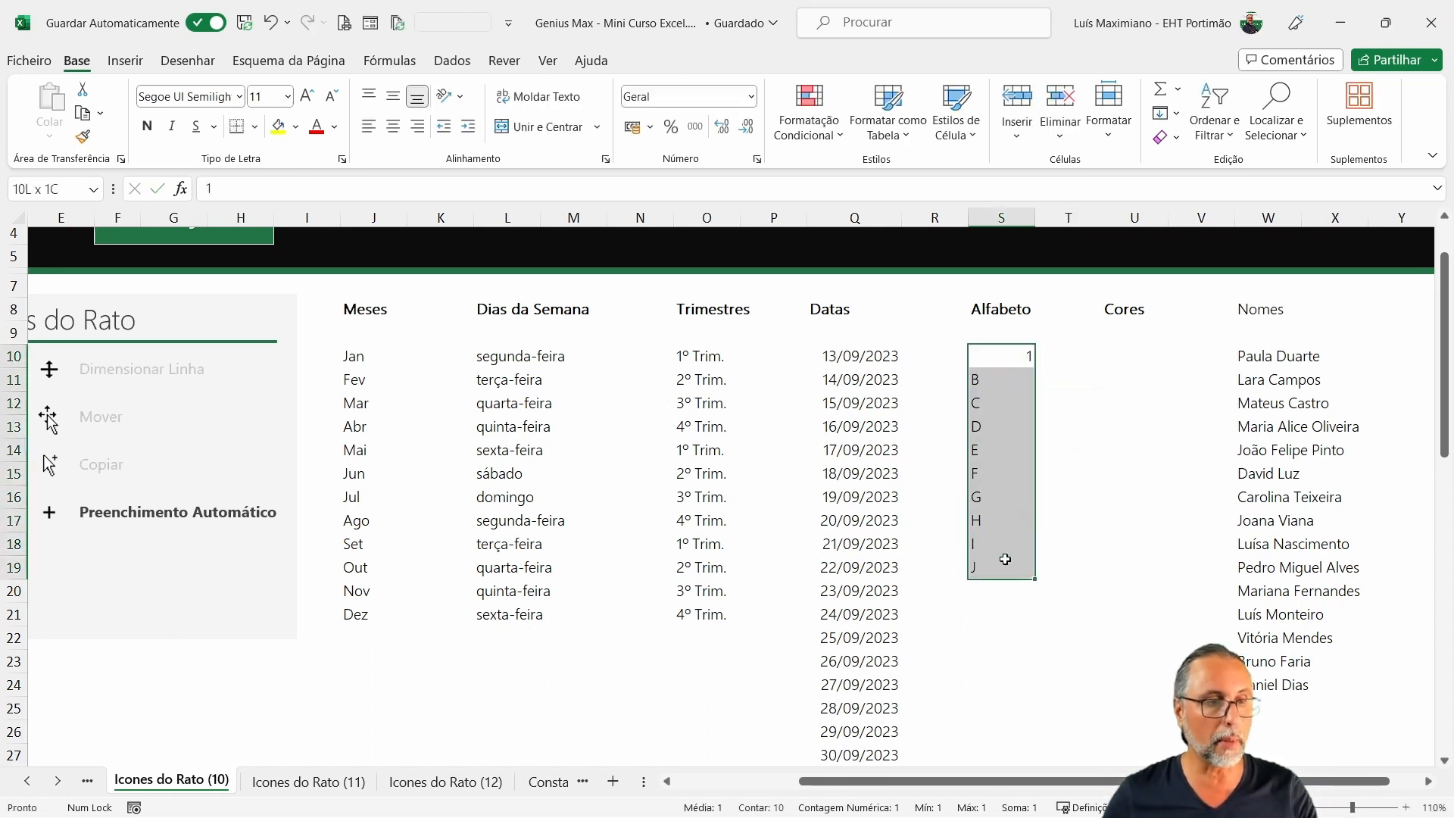
pyautogui.press('Delete')
pyautogui.press('BackSpace')
pyautogui.write('1')
pyautogui.press('Return')
pyautogui.press('Up')
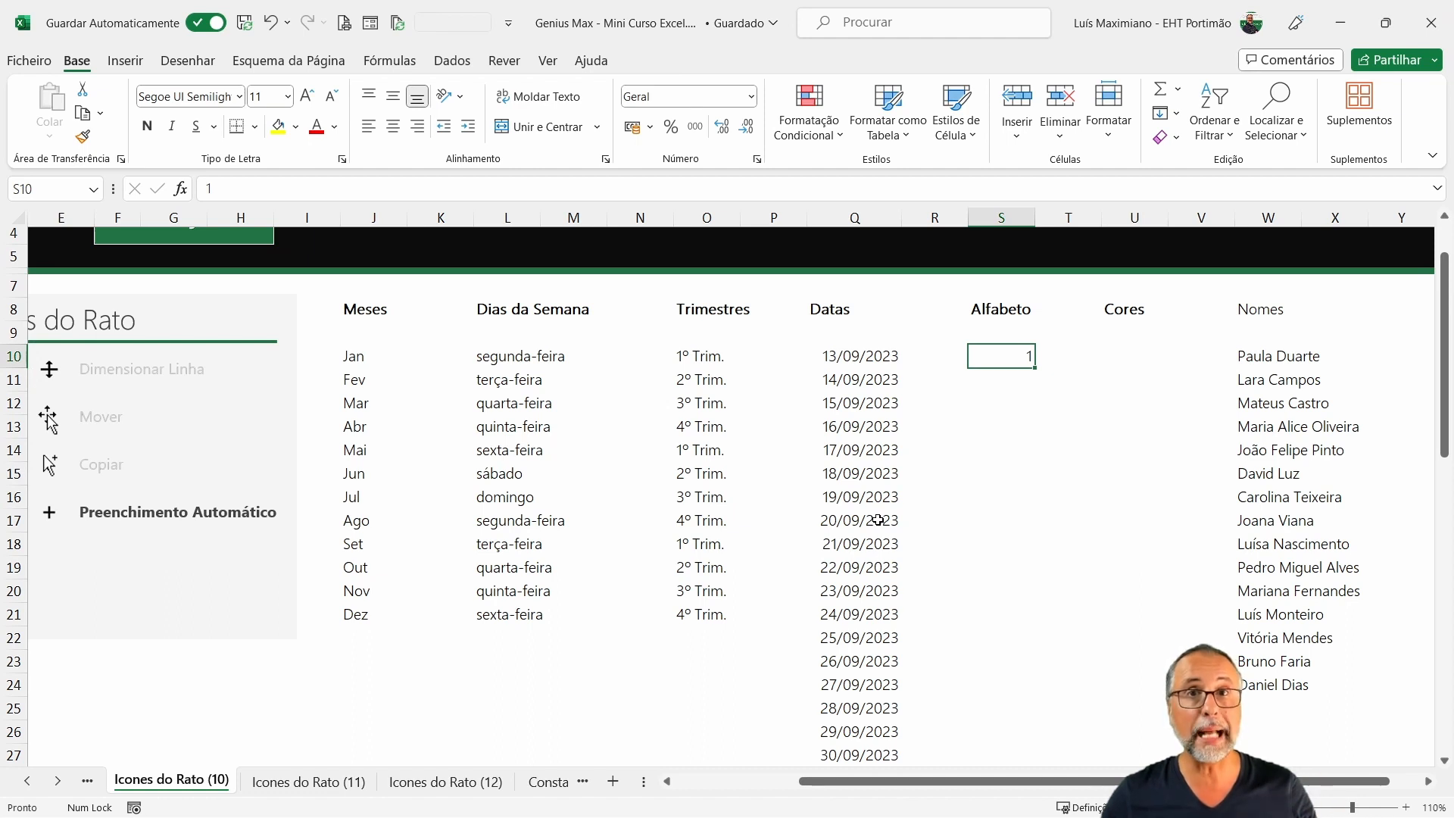
# Fill the 1 in S10 down to S20 with the fill handle, and delete the copies below S10.
pyautogui.moveTo(1036, 368); pyautogui.dragTo(1026, 593)
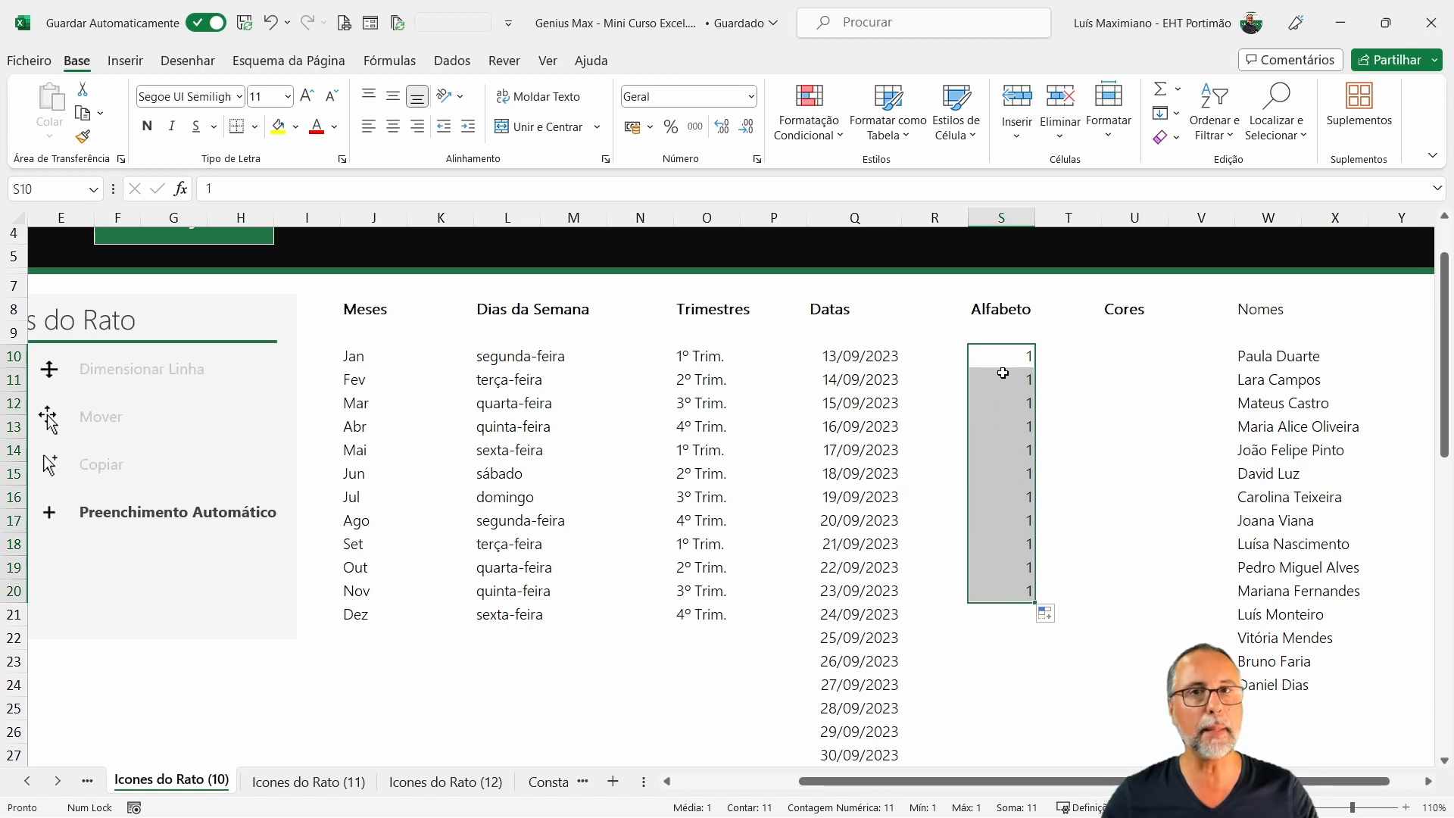
pyautogui.moveTo(1003, 373); pyautogui.dragTo(1004, 591)
pyautogui.press('Delete')
pyautogui.click(1075, 500)
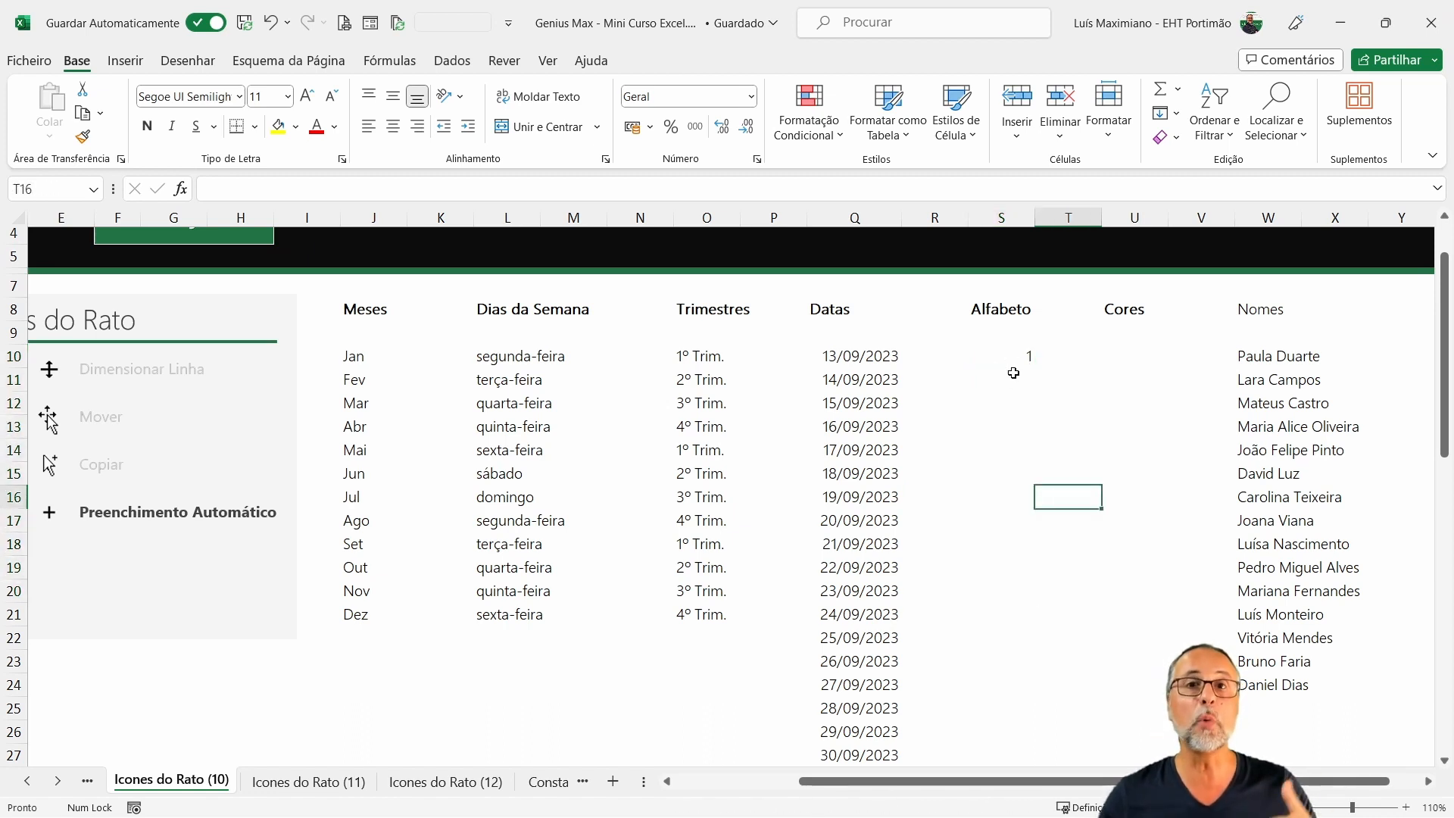
# Enter 3 in S11 and extend the S10:S11 pattern down to S23 as an odd-number series.
pyautogui.click(1019, 354)
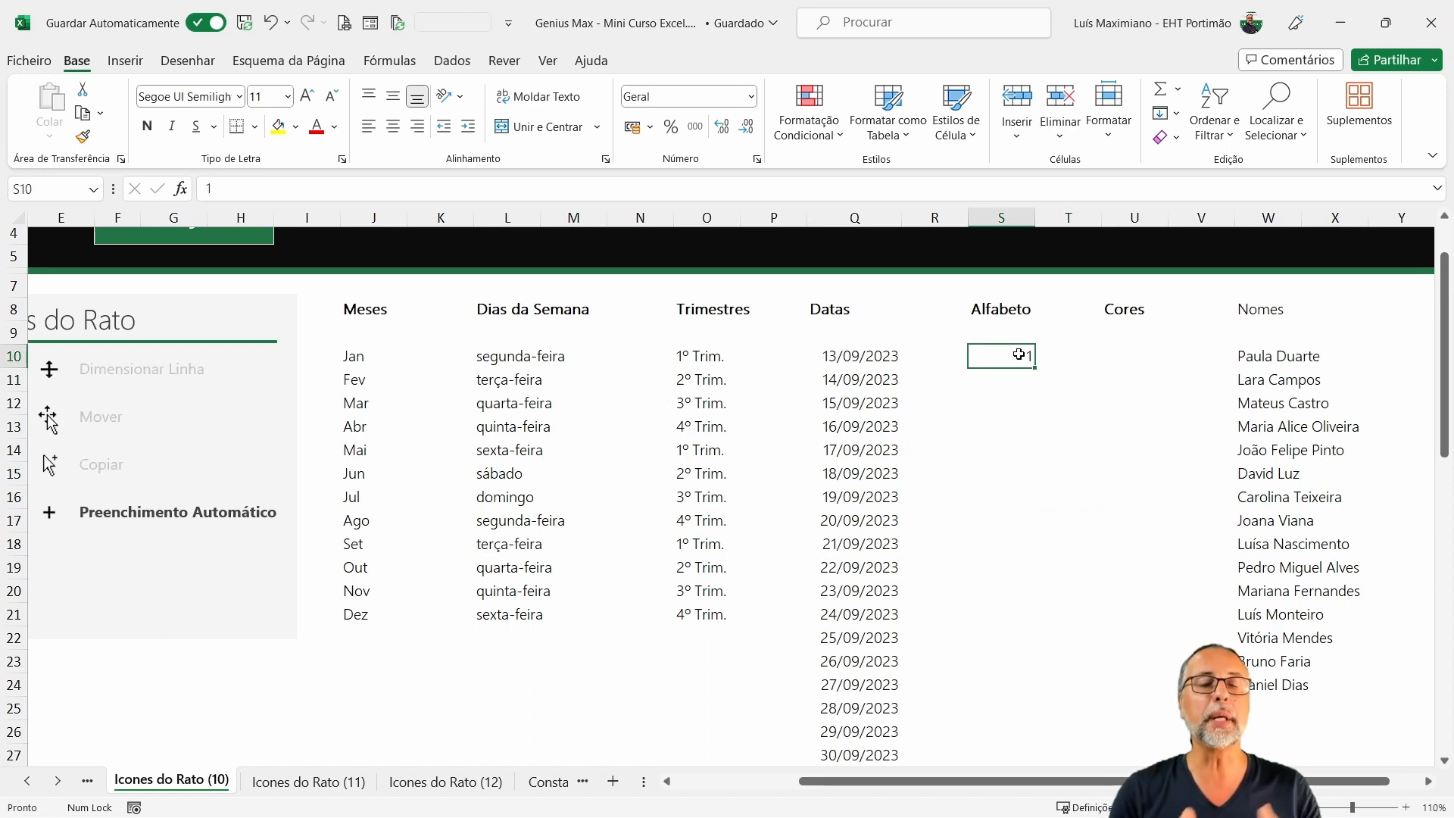
pyautogui.press('Down')
pyautogui.write('3')
pyautogui.press('Return')
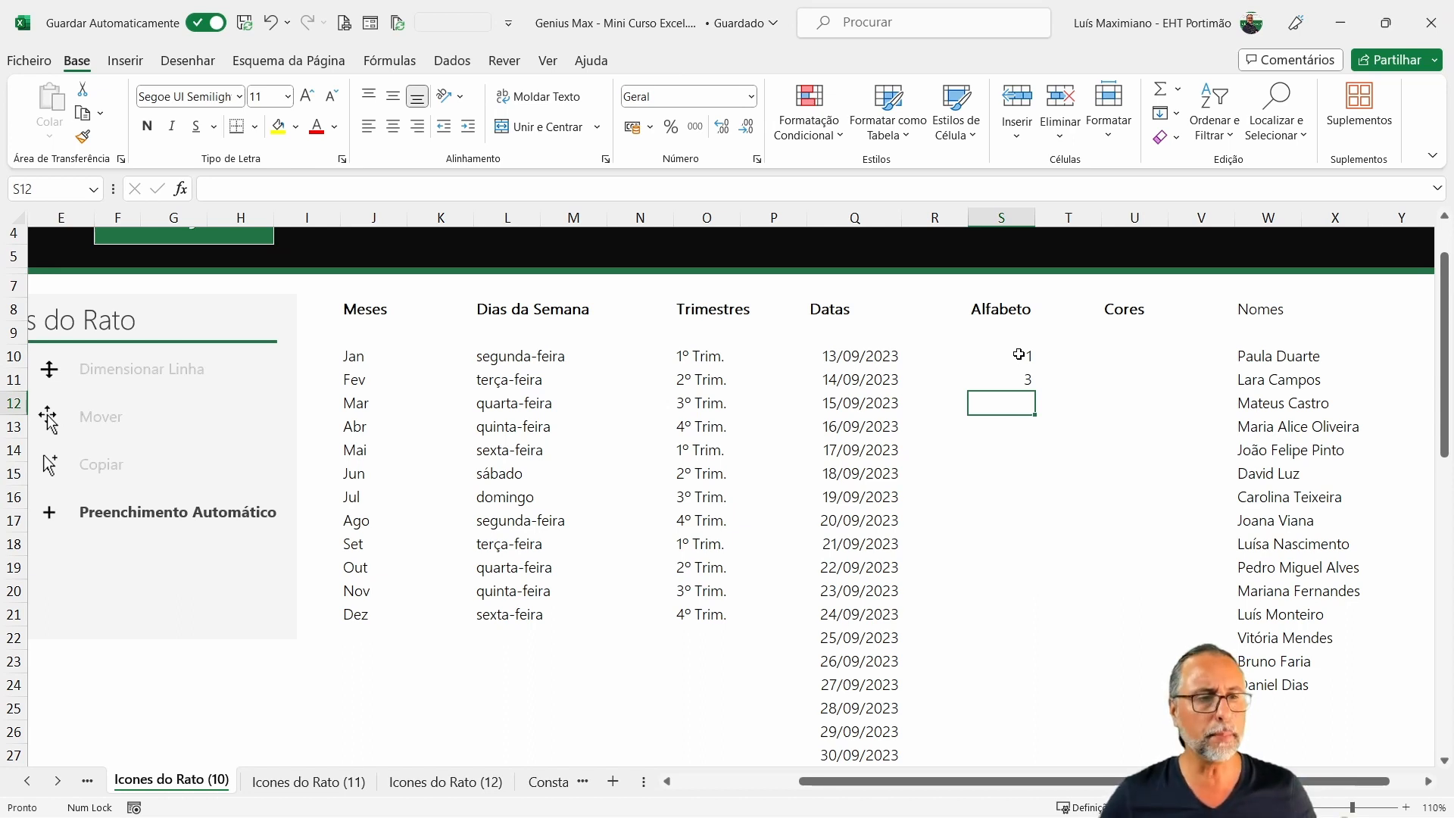
pyautogui.moveTo(1019, 355); pyautogui.dragTo(1018, 381)
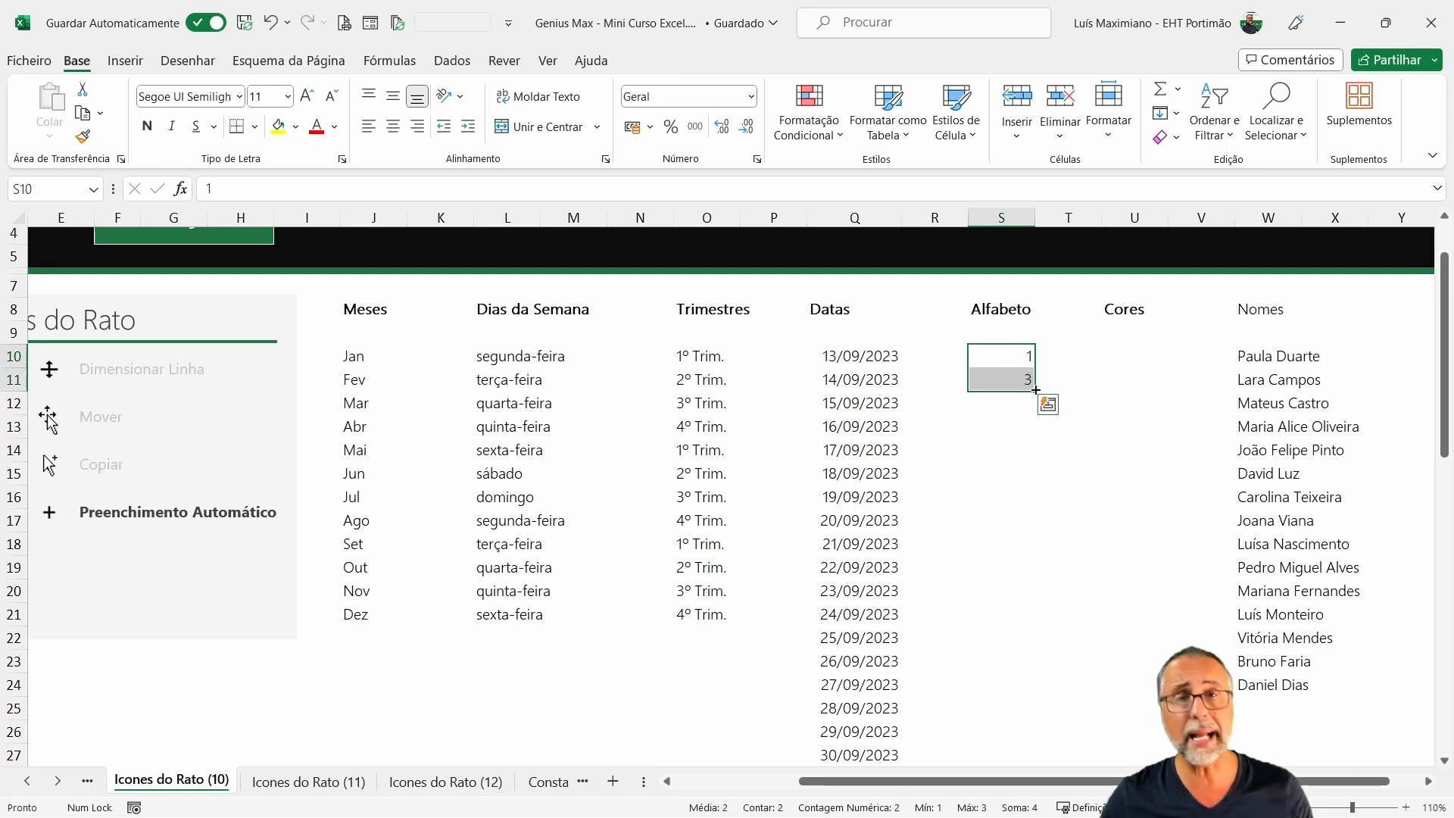
pyautogui.moveTo(1035, 389); pyautogui.dragTo(992, 667)
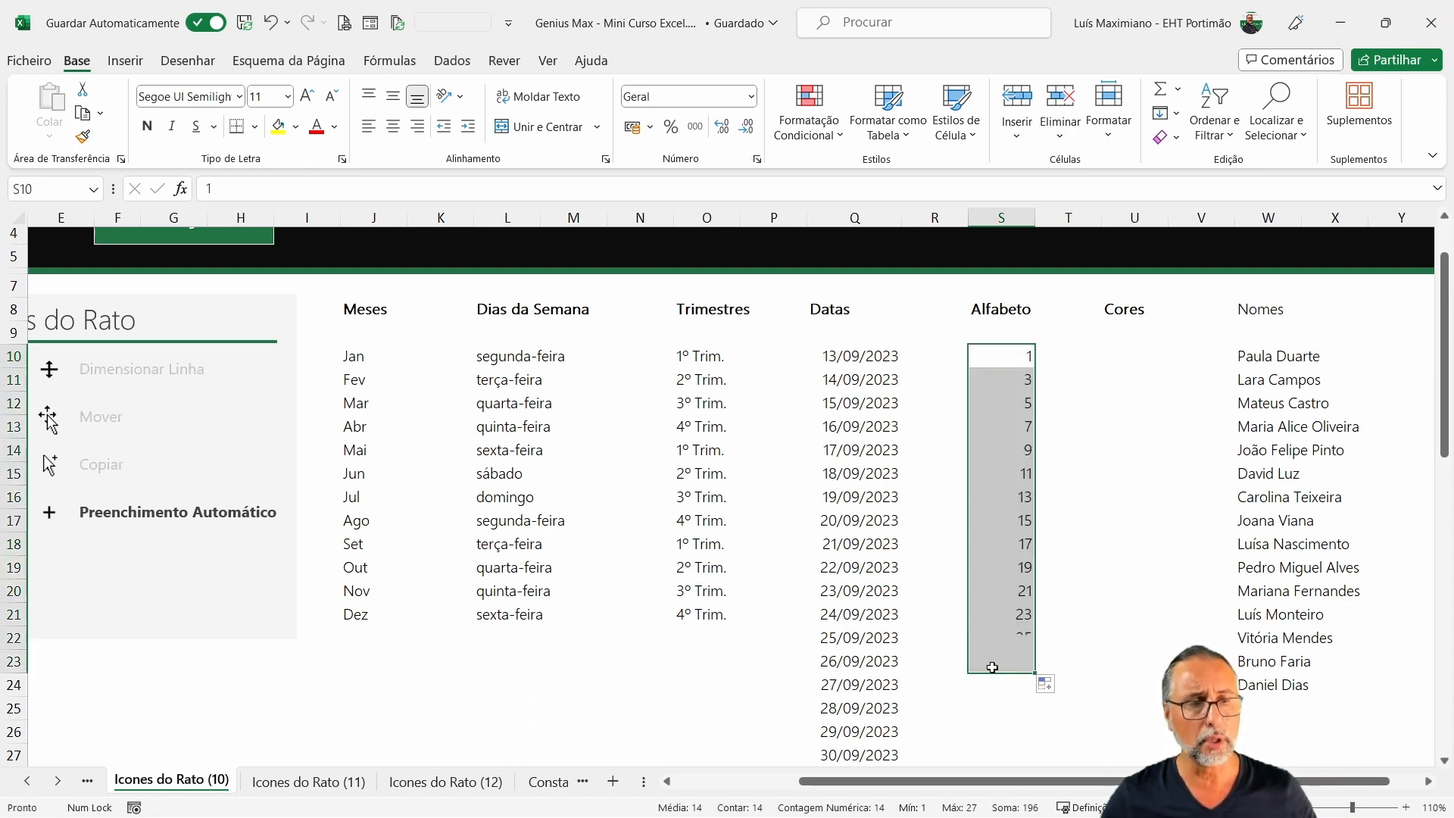
# Enter 1 in T10 and 2 in T11, and extend the pair down to T23 as a sequential series.
pyautogui.click(1070, 355)
pyautogui.write('1')
pyautogui.click(1079, 401)
pyautogui.click(1074, 382)
pyautogui.write('2')
pyautogui.click(1074, 421)
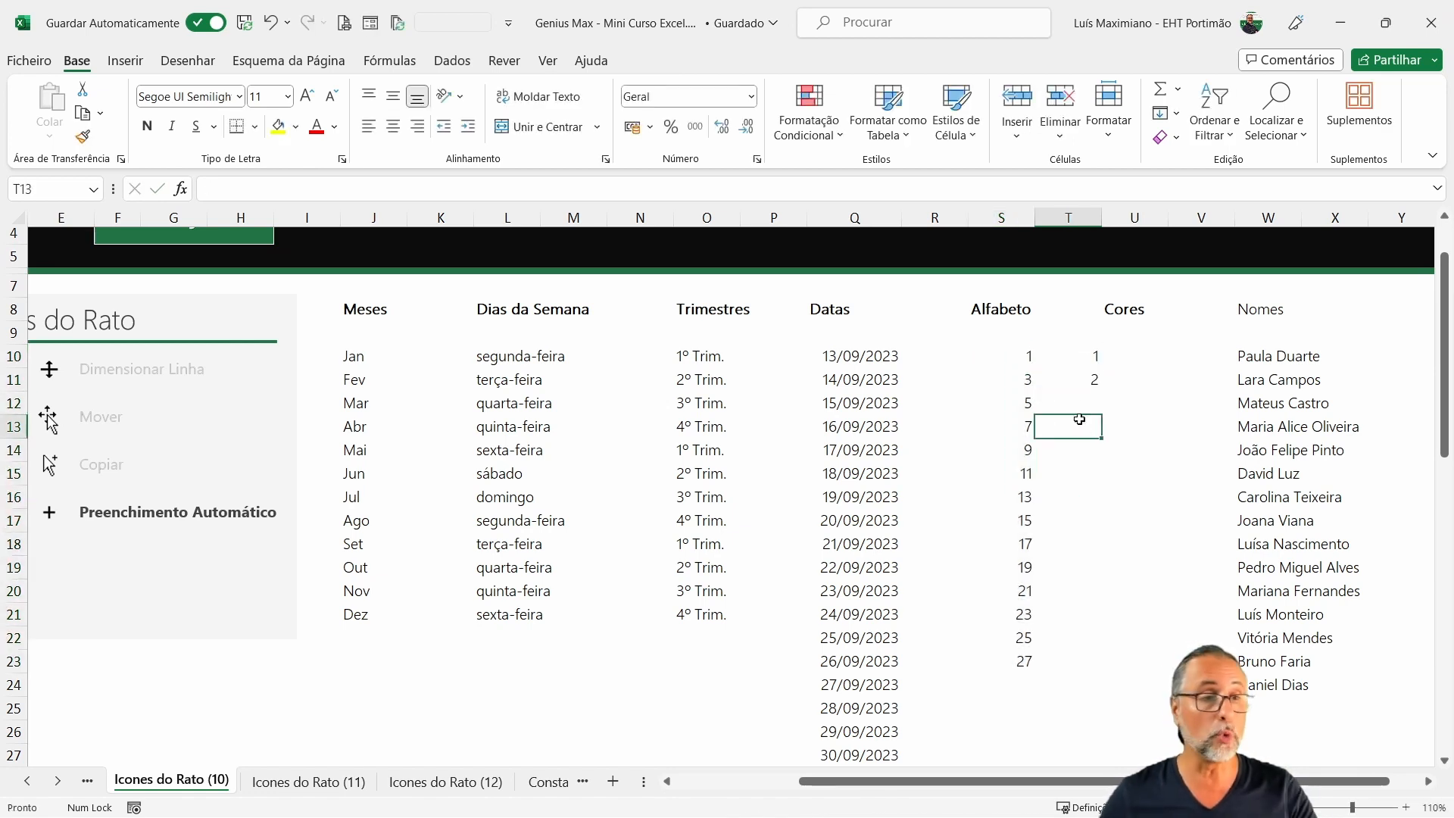
pyautogui.click(1079, 360)
pyautogui.moveTo(1079, 360); pyautogui.dragTo(1090, 669)
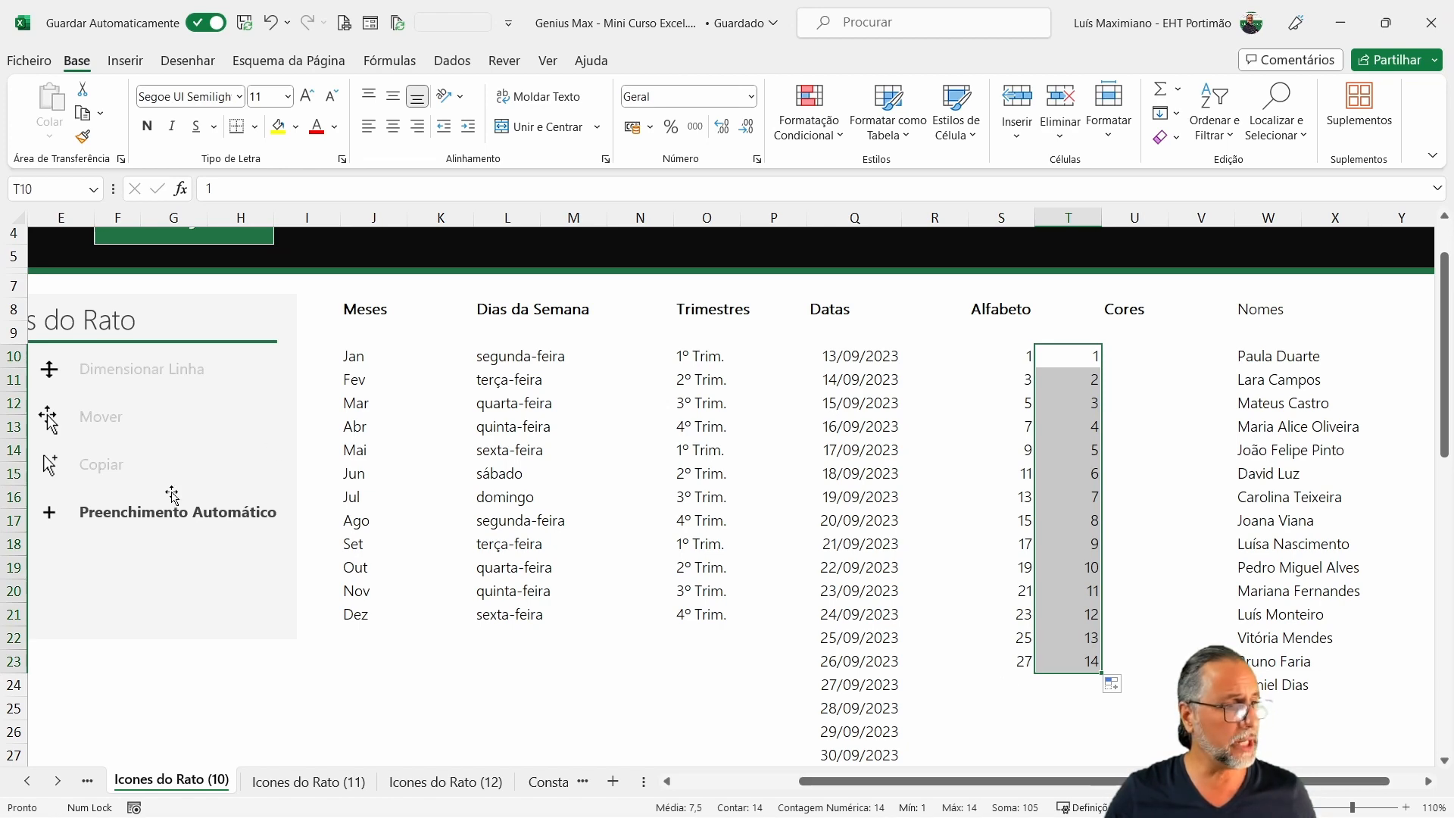
# Advance to the next lesson sheet, Icones do Rato (11).
pyautogui.scroll(1, 250, 353)
pyautogui.click(219, 294)
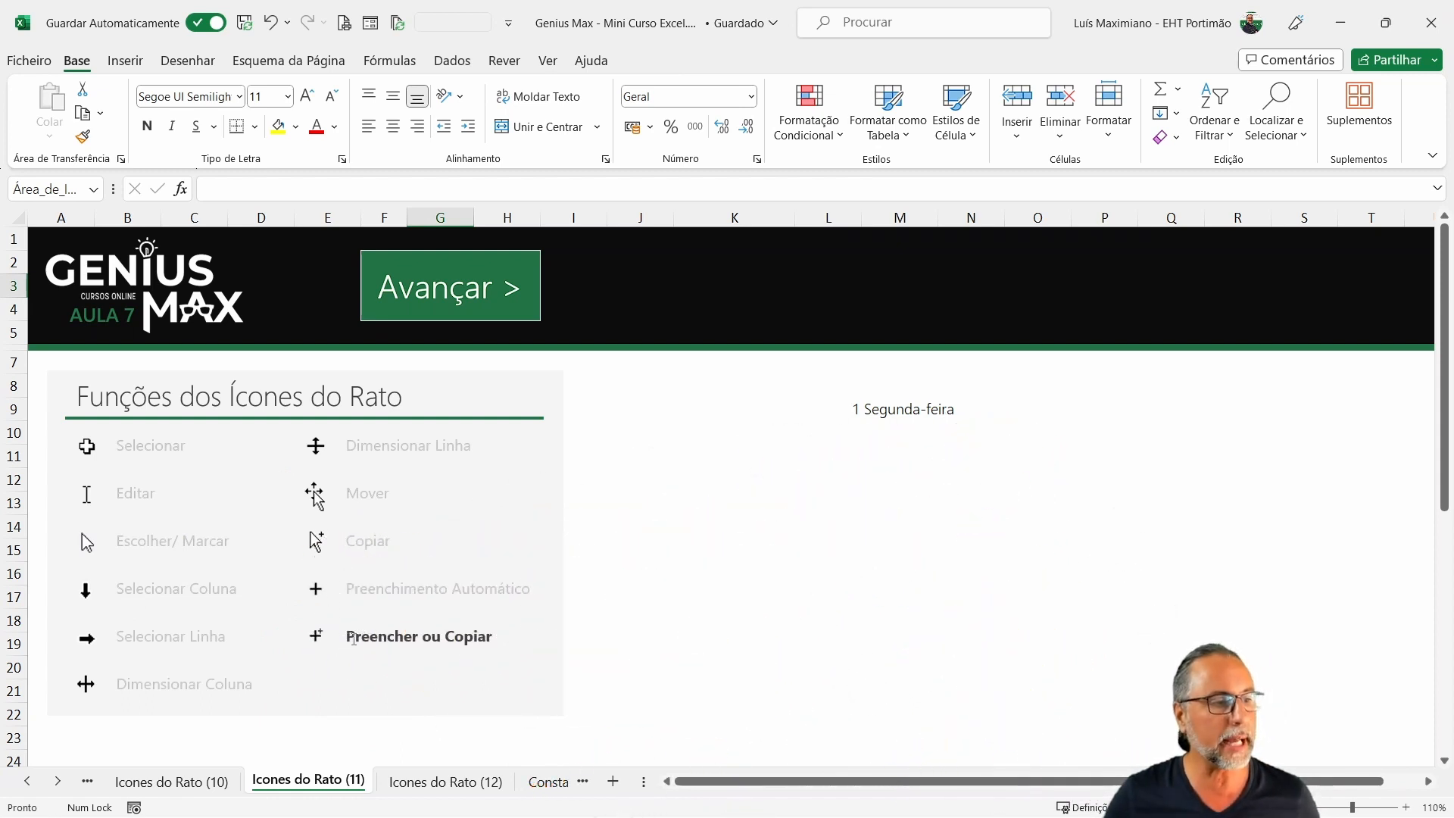
# Copy the 1 in L9 down to L18, undo that fill, and refill the range as a series increasing by 1.
pyautogui.click(829, 409)
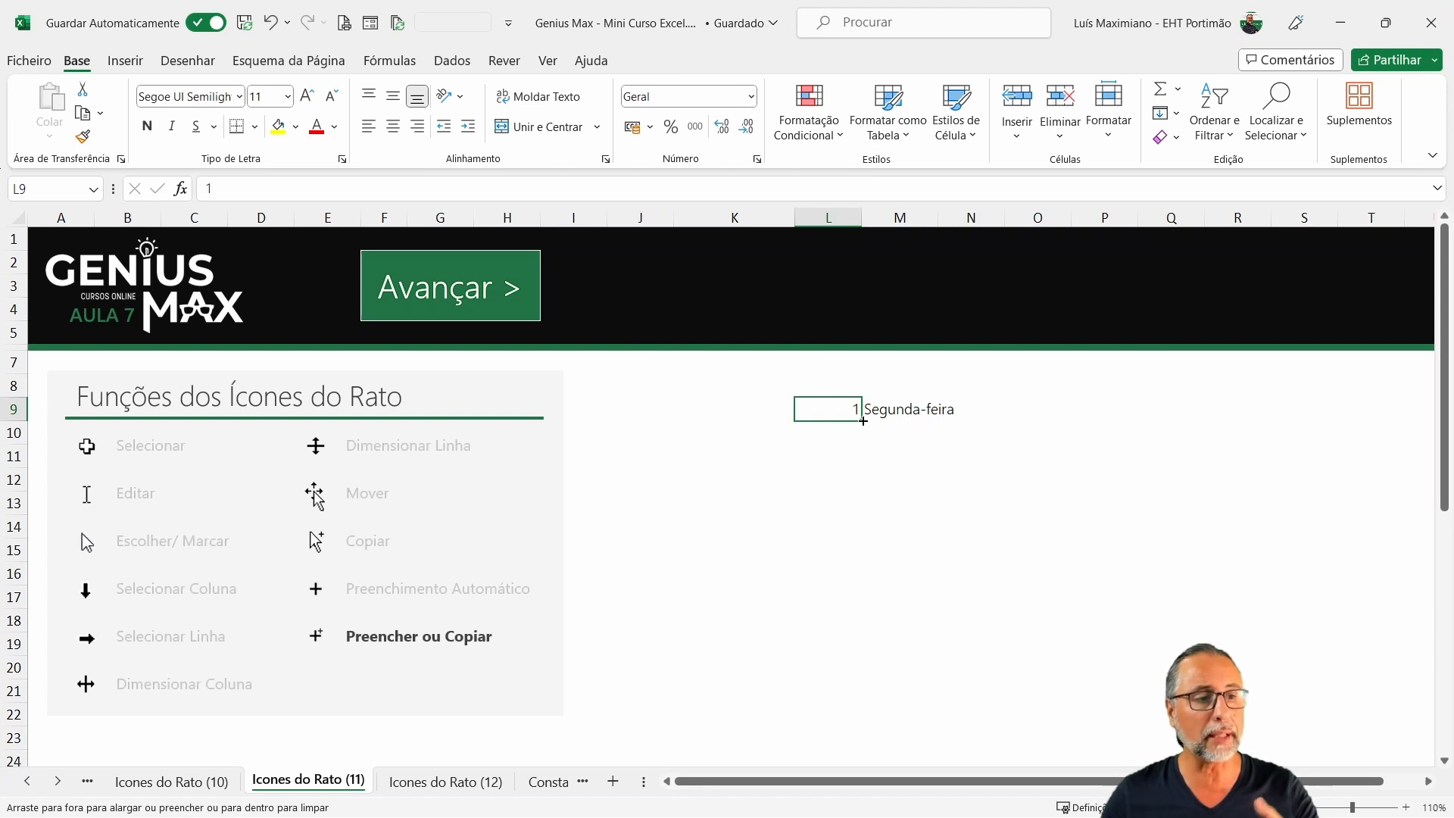
pyautogui.moveTo(863, 422); pyautogui.dragTo(856, 633)
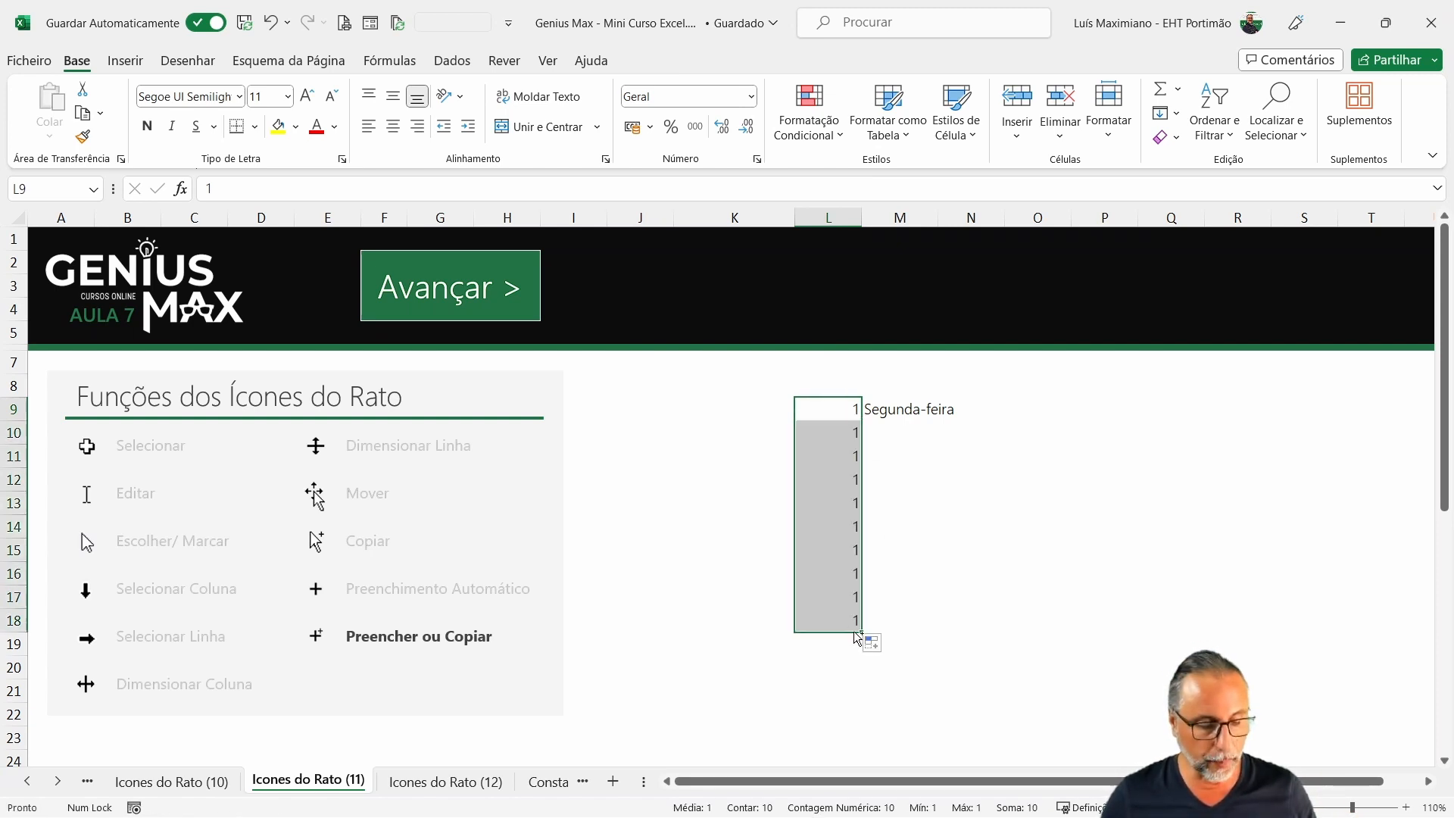
pyautogui.hotkey('ctrl', 'z')
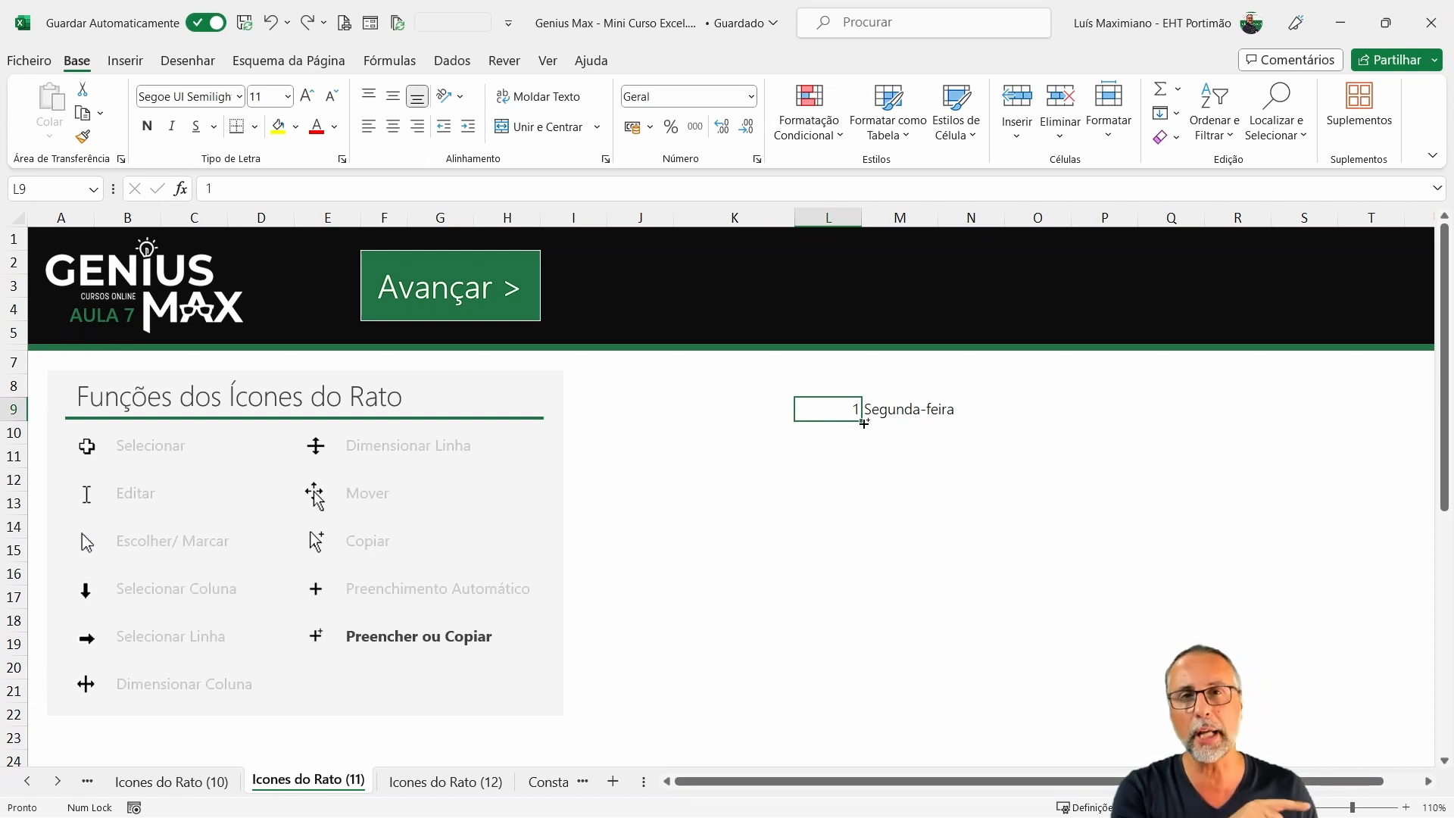
pyautogui.moveTo(863, 423); pyautogui.dragTo(856, 643)
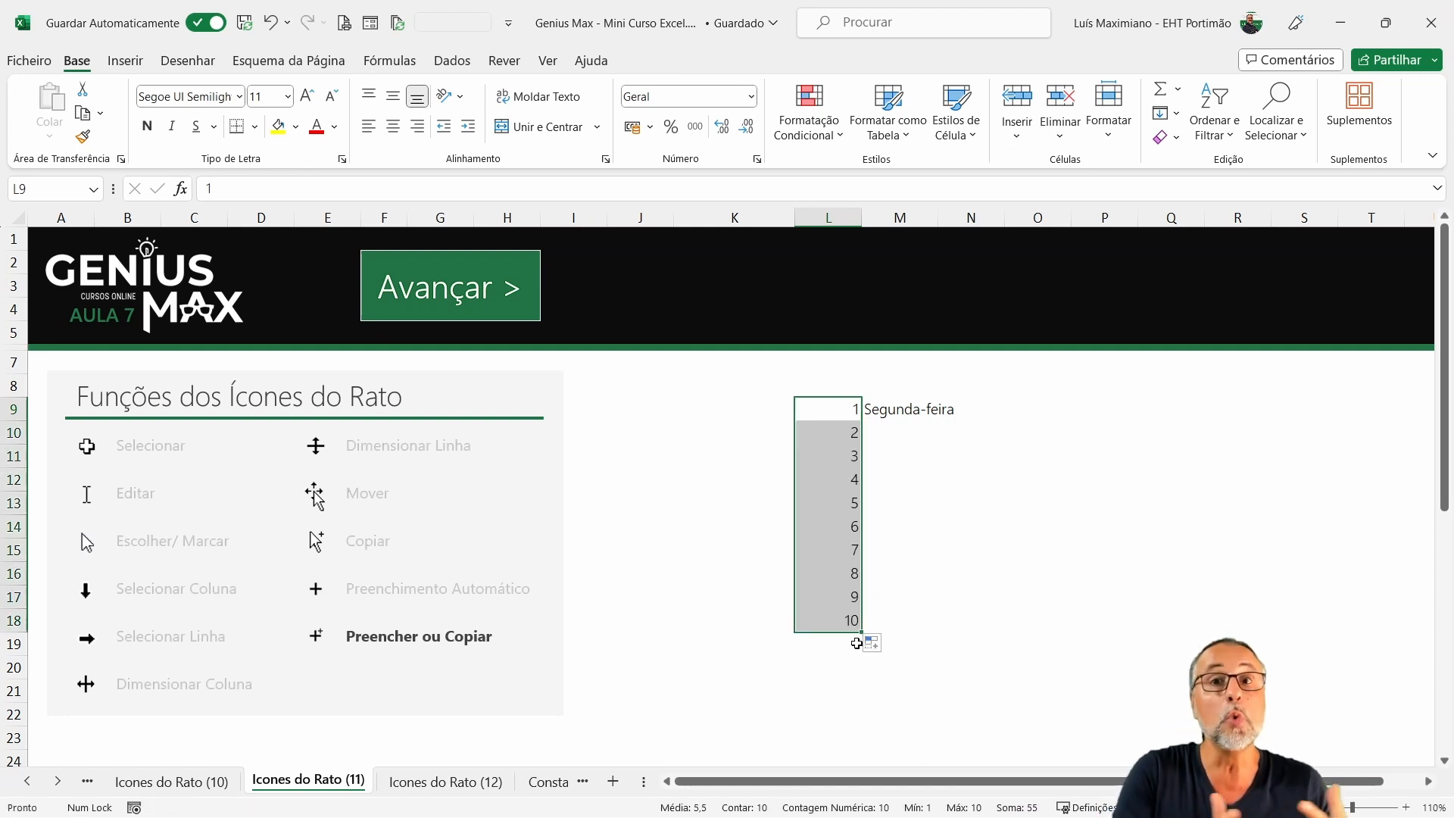
# Enter 200 in N11 and copy the value down to N14.
pyautogui.moveTo(900, 527); pyautogui.dragTo(941, 452)
pyautogui.click(941, 454)
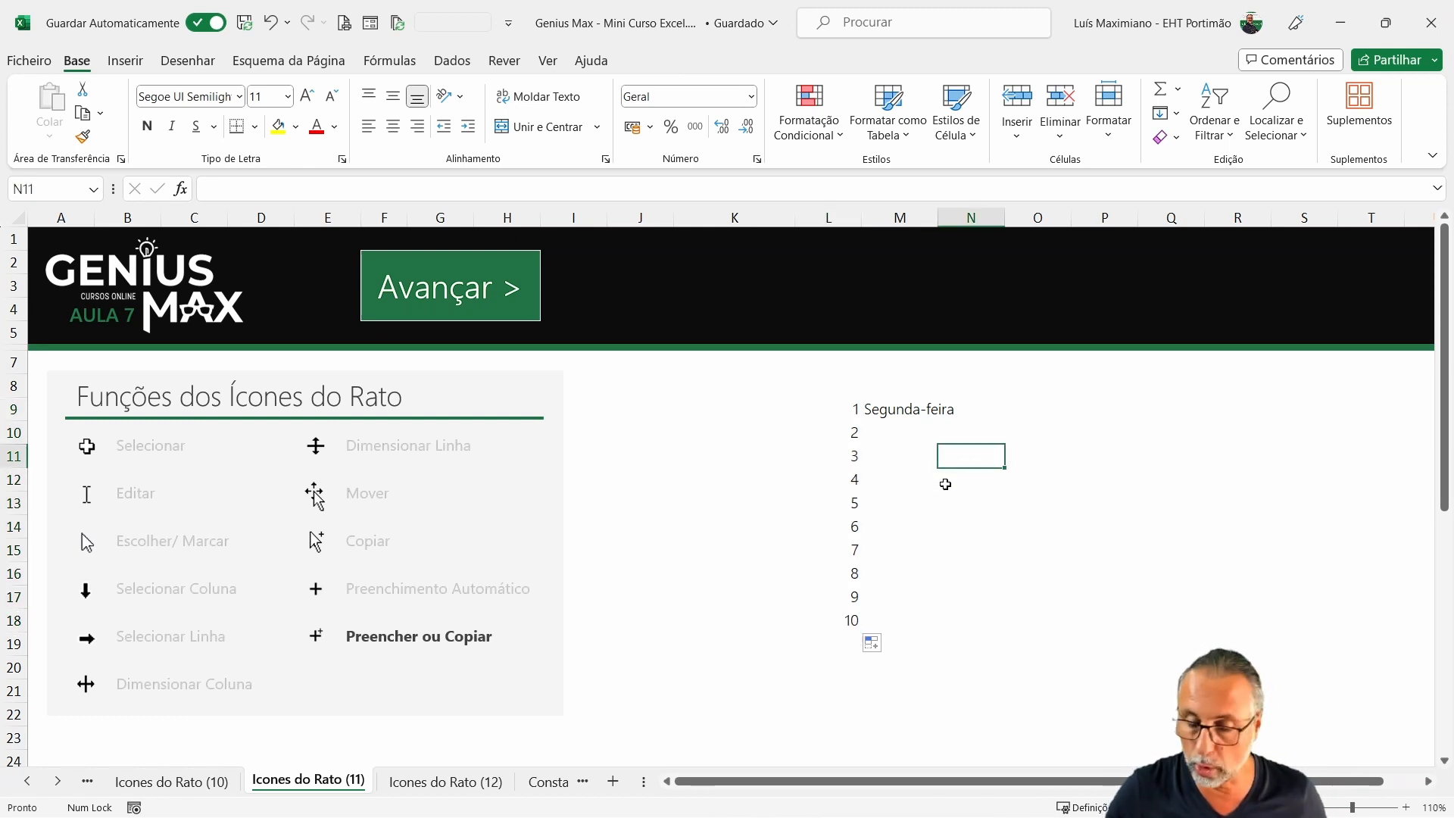
pyautogui.write('200')
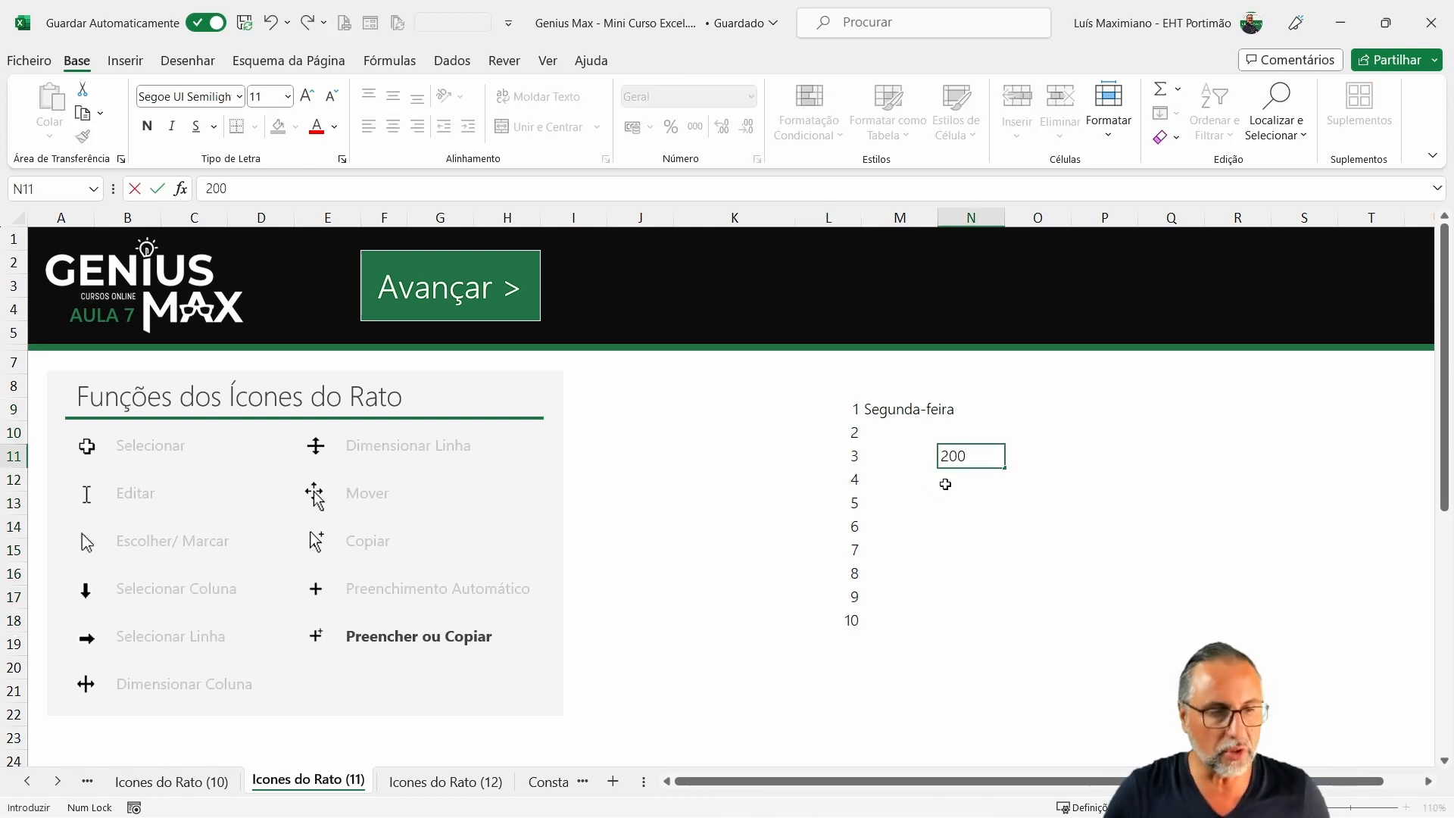
pyautogui.press('Return')
pyautogui.press('Up')
pyautogui.press('Up')
pyautogui.click(996, 458)
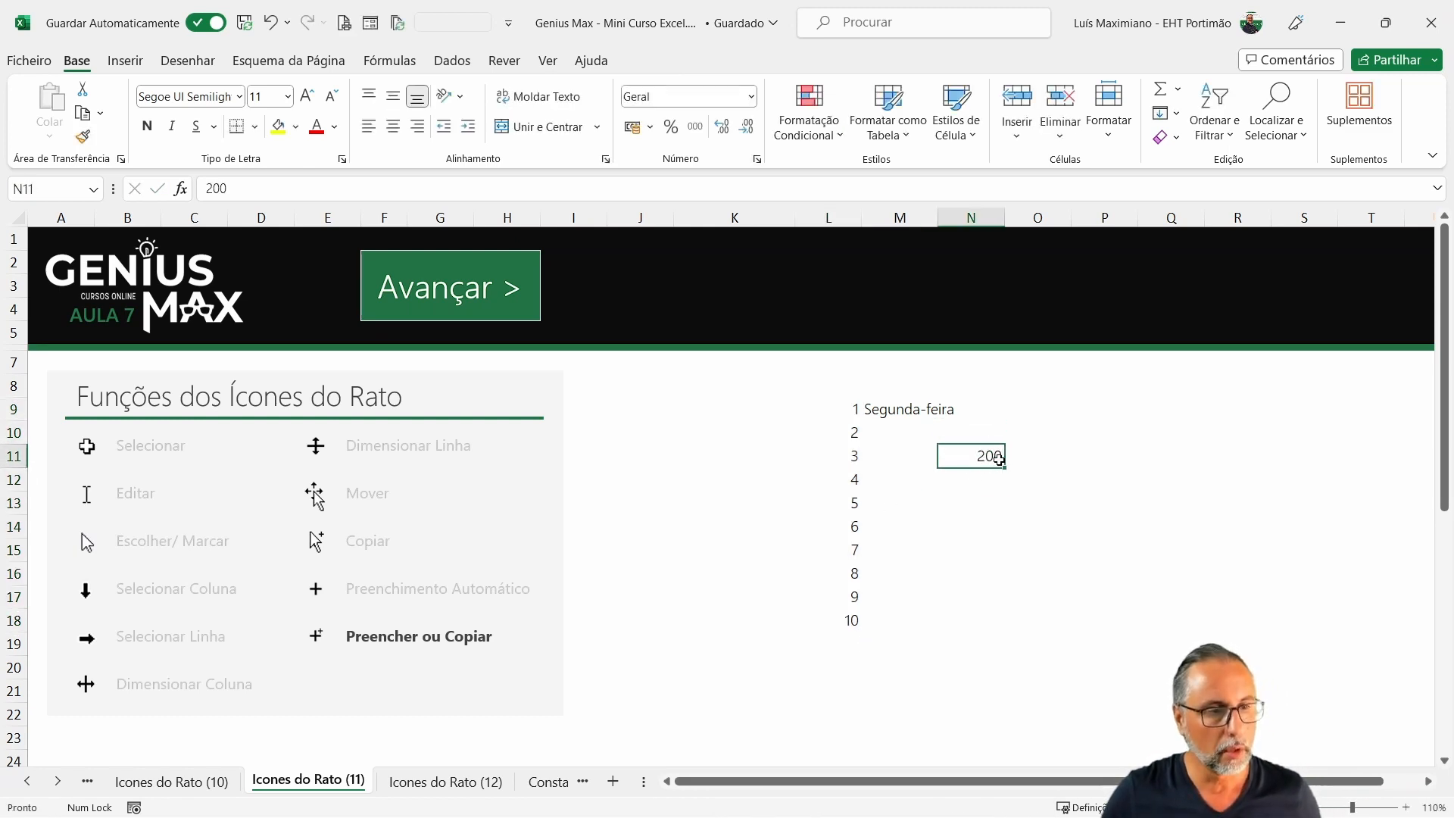
pyautogui.moveTo(1006, 468); pyautogui.dragTo(1006, 535)
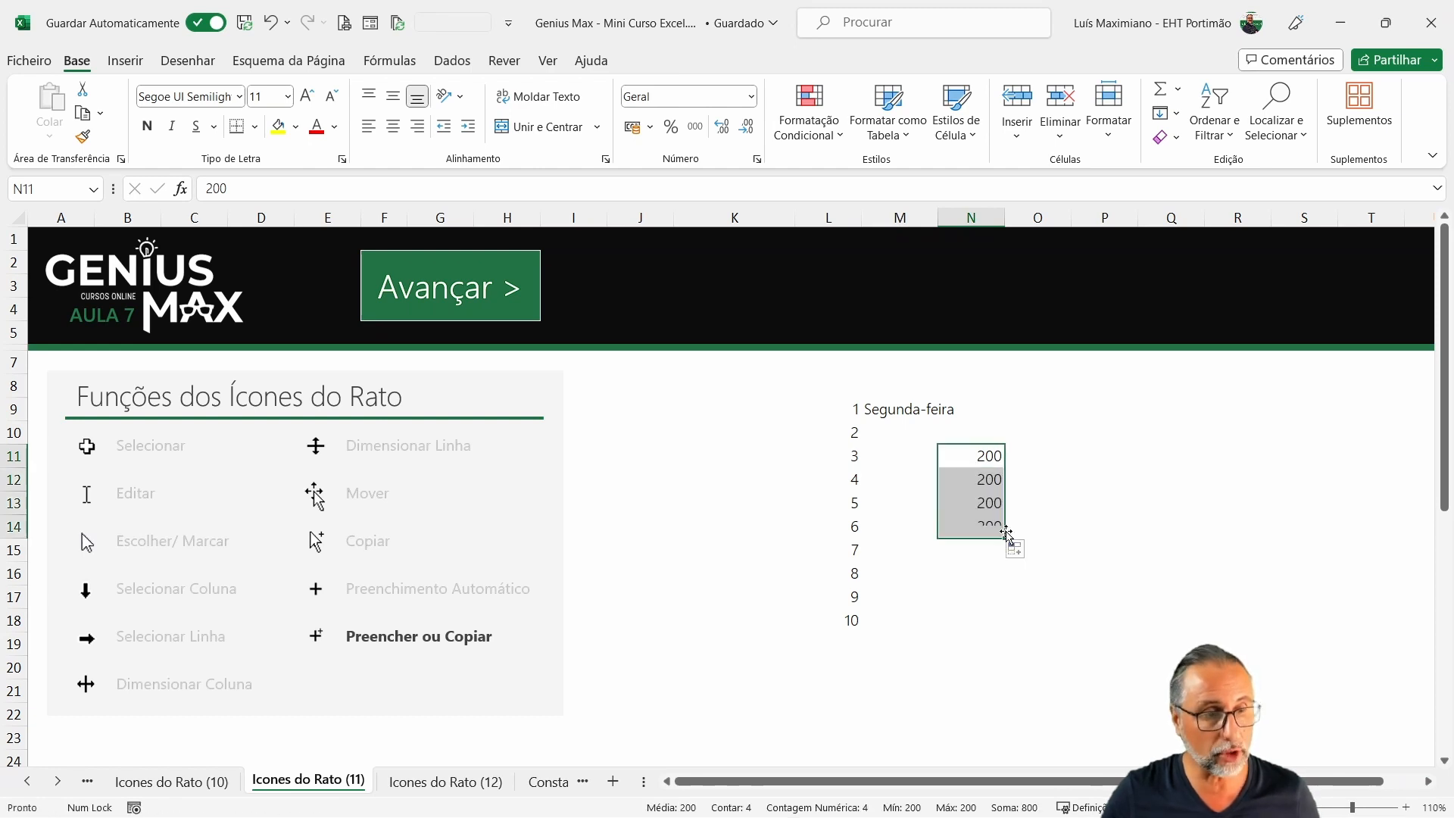
# Undo the copy of 200, fill N11:N17 as a series increasing by 1, and clear the range.
pyautogui.hotkey('ctrl', 'z')
pyautogui.moveTo(1004, 468); pyautogui.dragTo(1011, 601)
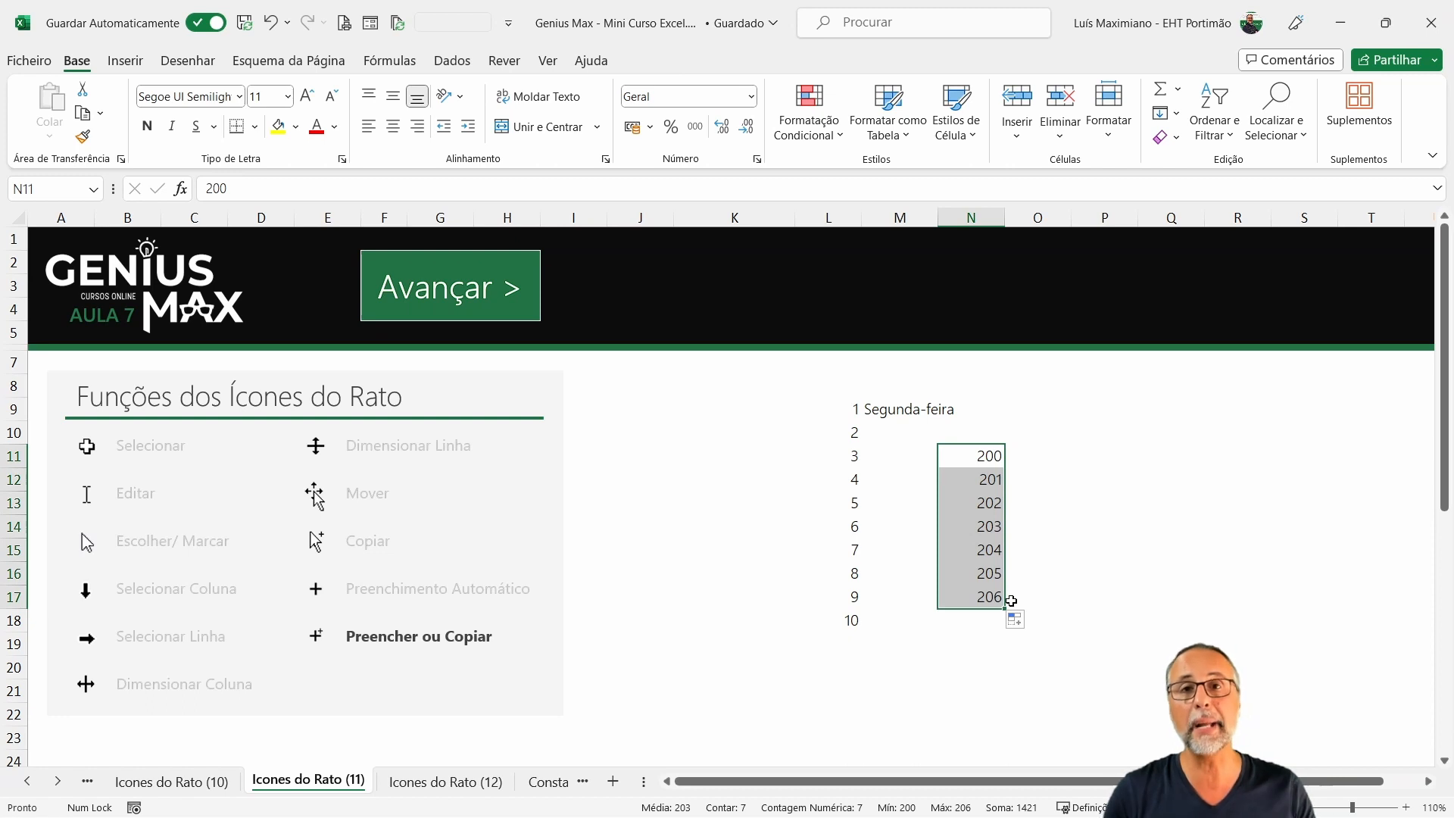
pyautogui.press('Delete')
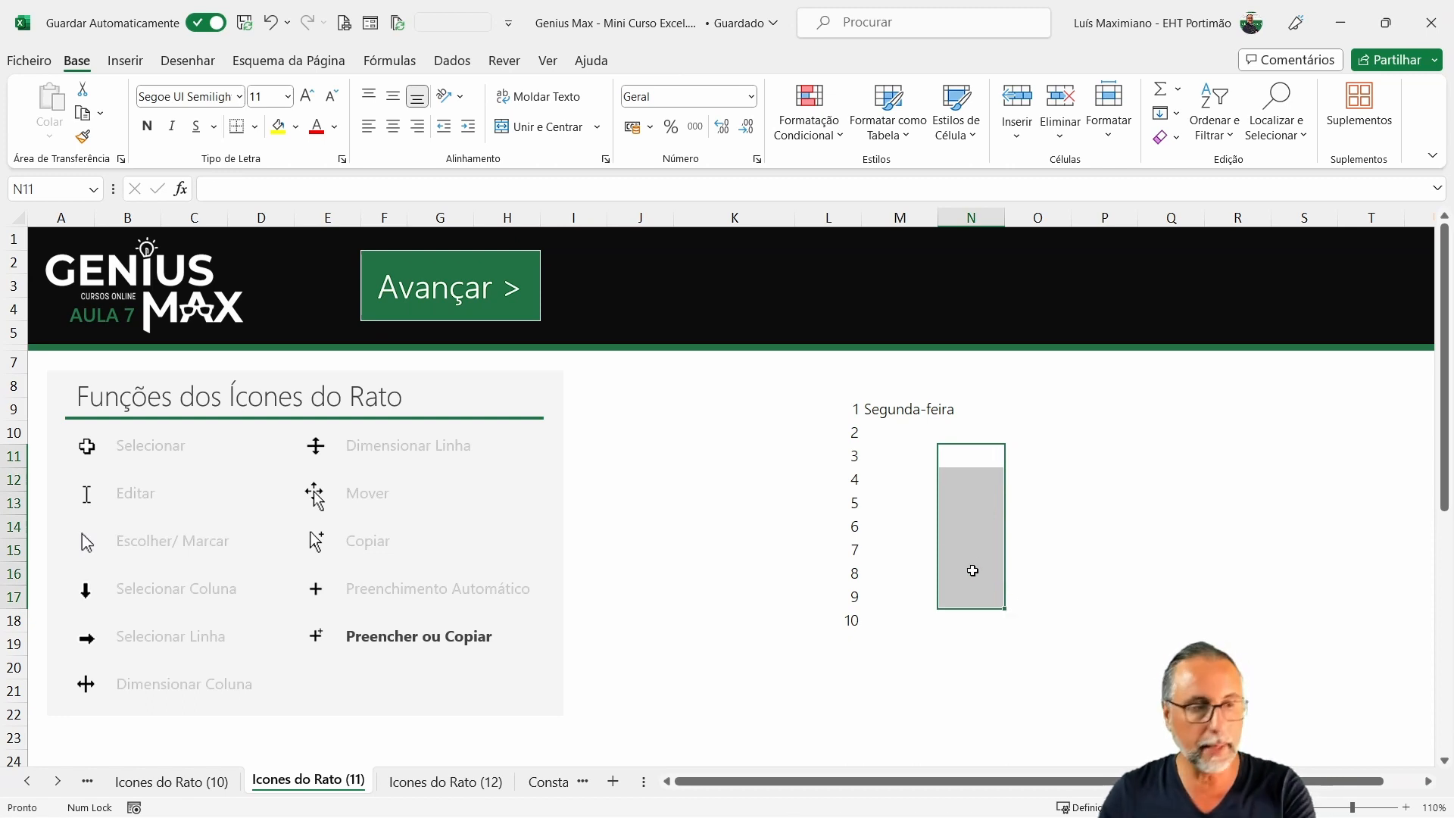
# Replace the series below L9 with copies of 1 down to L13 and a series increasing by 1 from L13 to L17.
pyautogui.moveTo(854, 437); pyautogui.dragTo(854, 611)
pyautogui.press('Delete')
pyautogui.click(844, 409)
pyautogui.moveTo(862, 421); pyautogui.dragTo(860, 603)
pyautogui.click(860, 518)
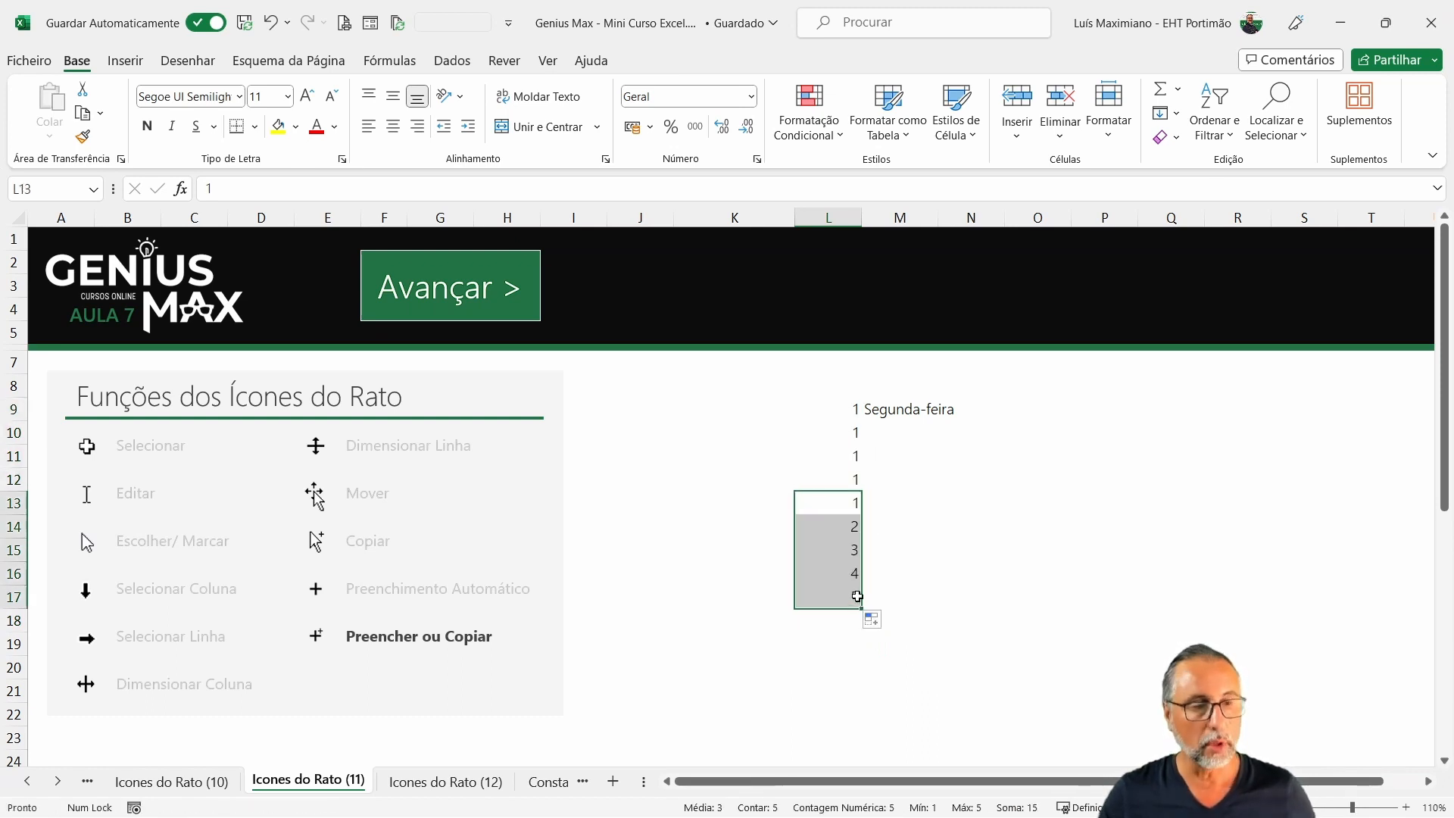
# Fill consecutive weekdays from Segunda-feira in M9 down to M16.
pyautogui.click(929, 410)
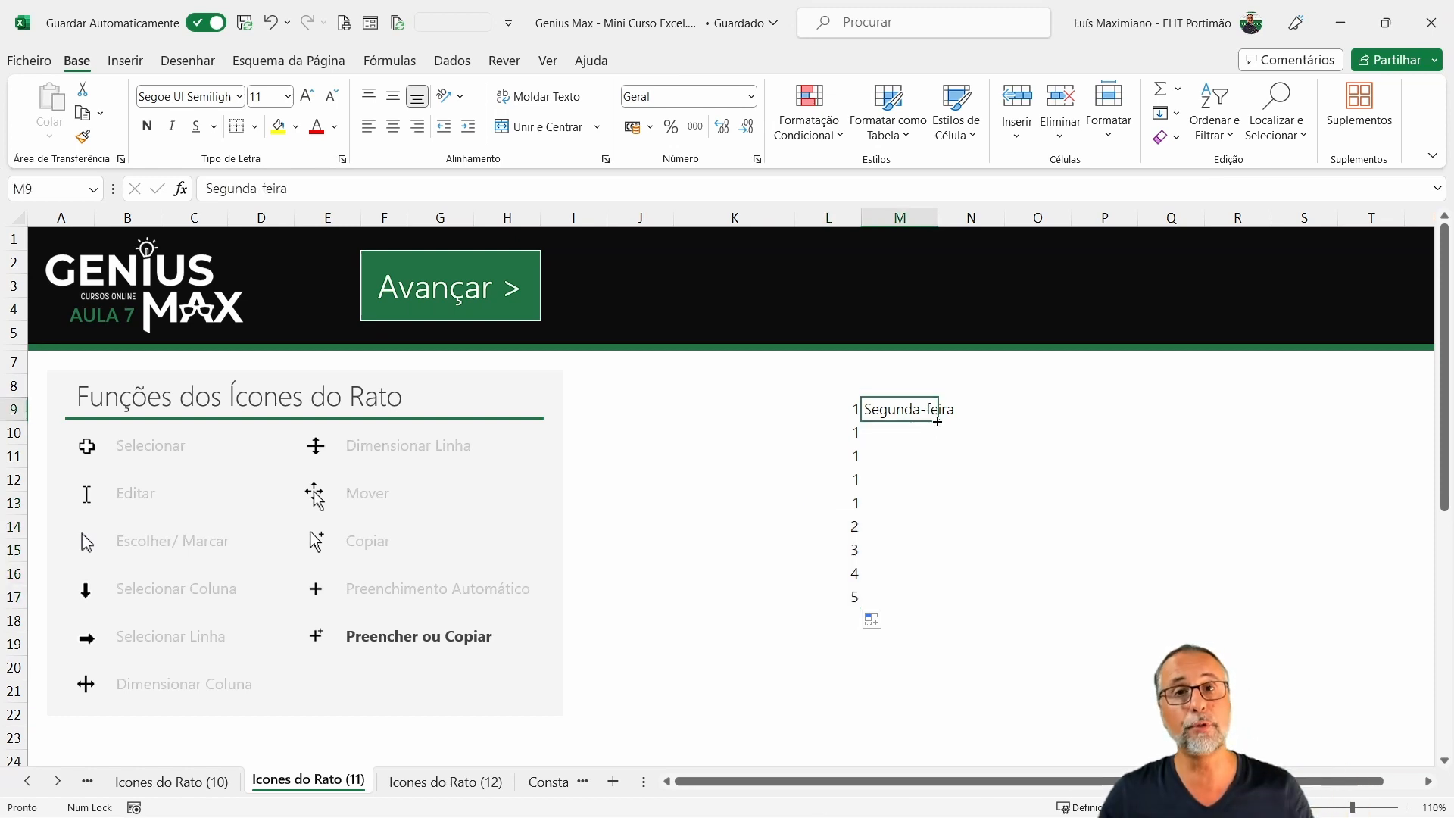
pyautogui.moveTo(937, 421); pyautogui.dragTo(939, 582)
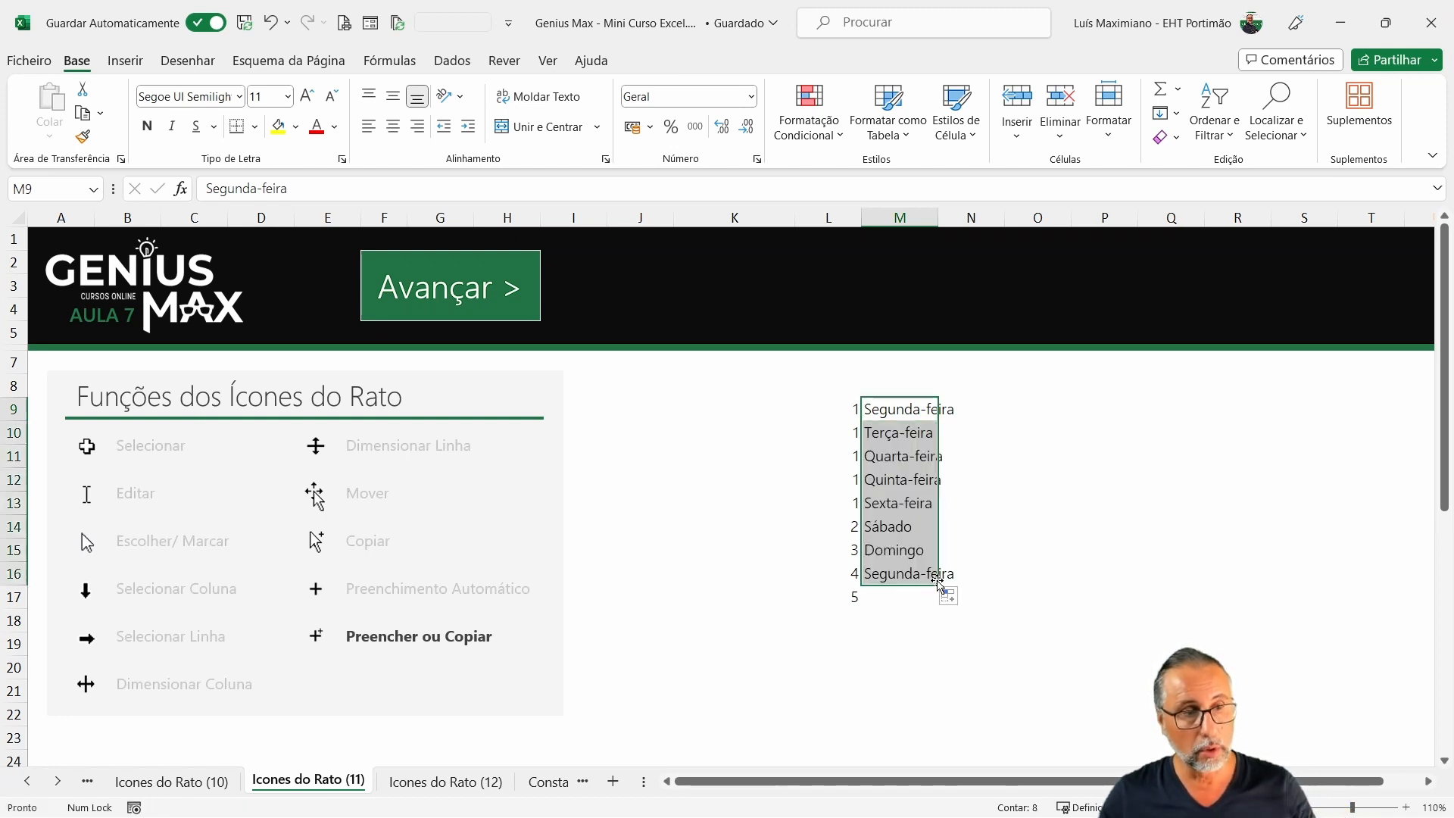
# Copy Segunda-feira from M9 unchanged down to M17, replacing the weekday sequence.
pyautogui.click(913, 409)
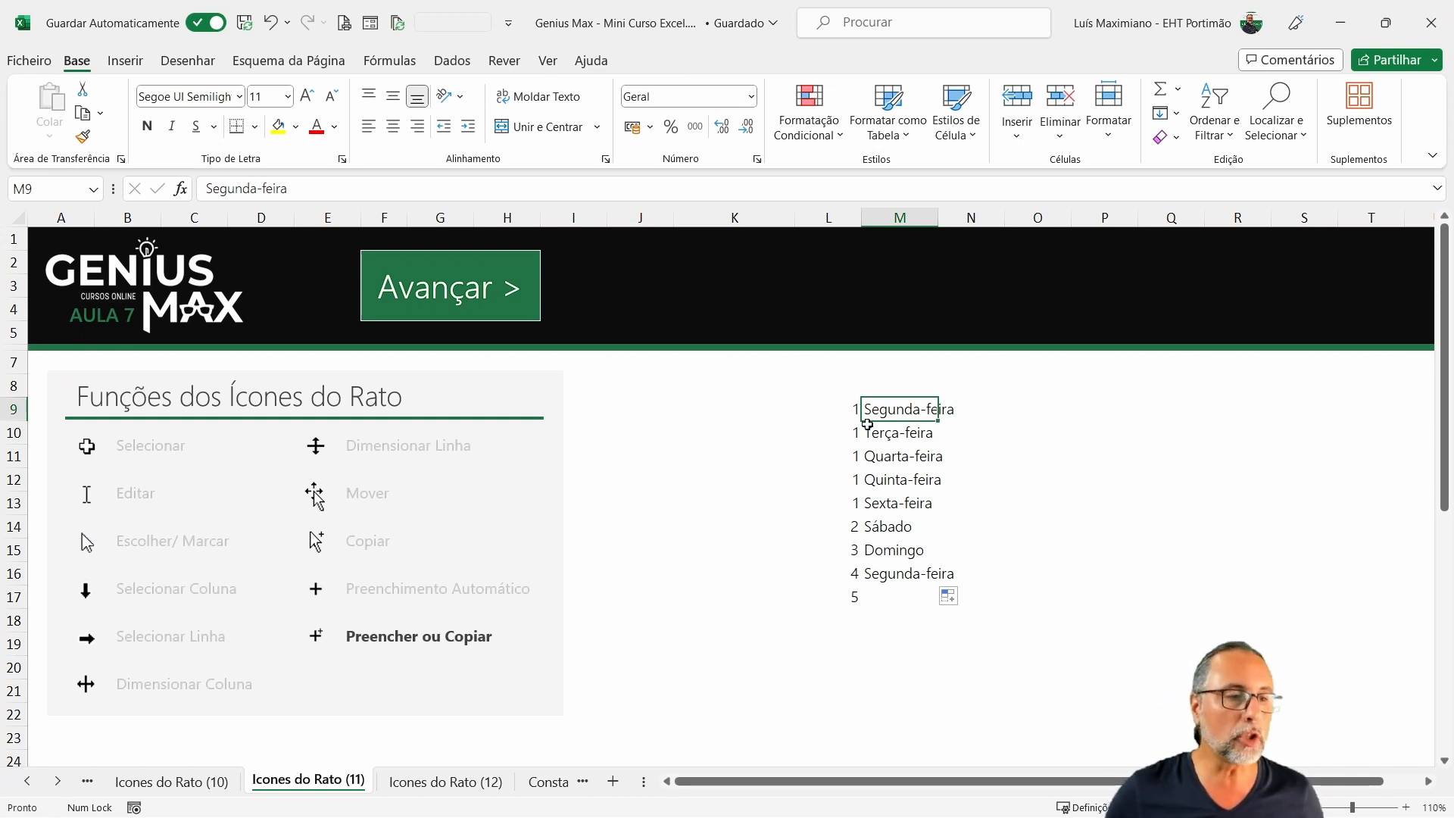
pyautogui.click(830, 411)
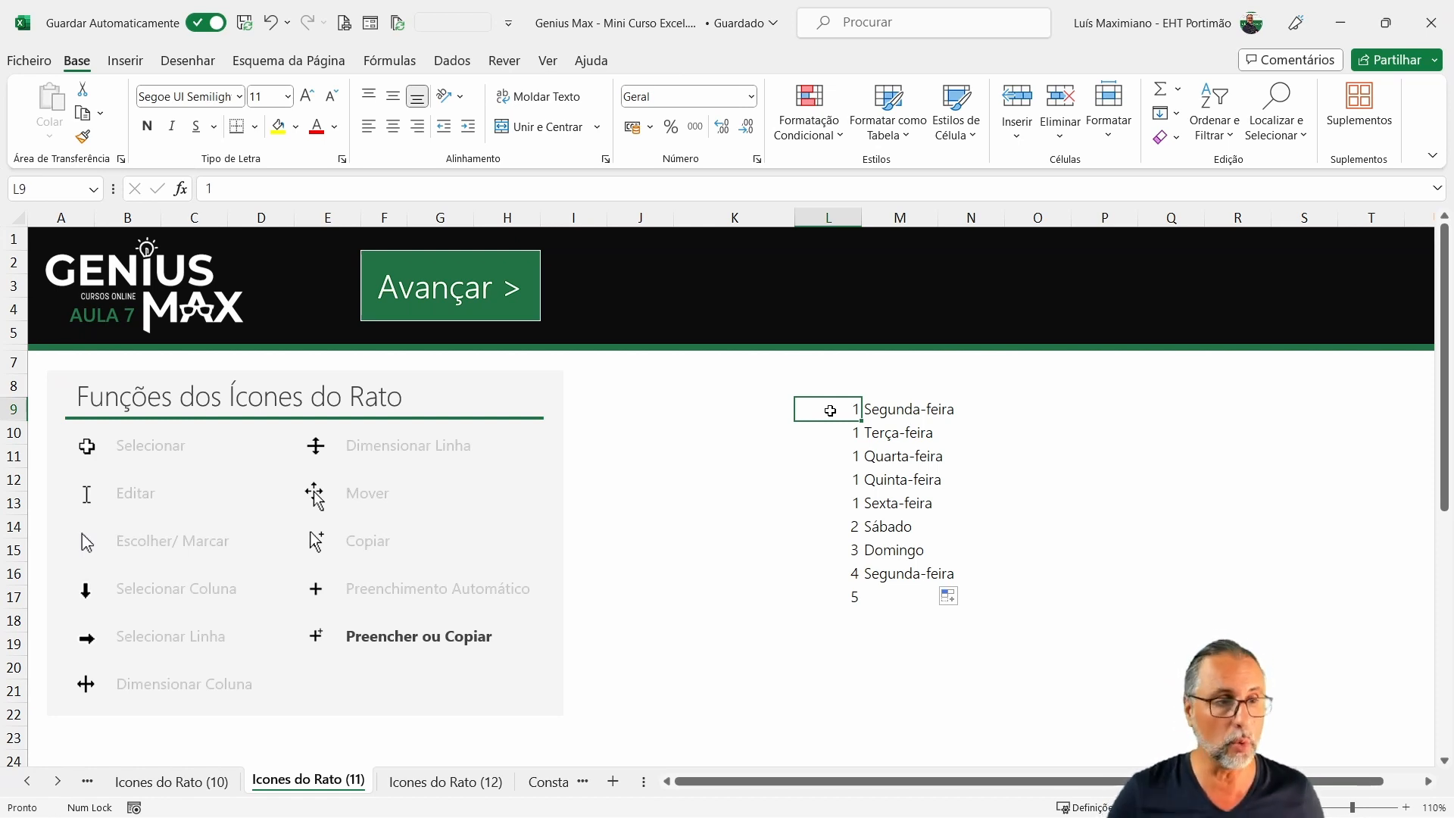
pyautogui.click(908, 410)
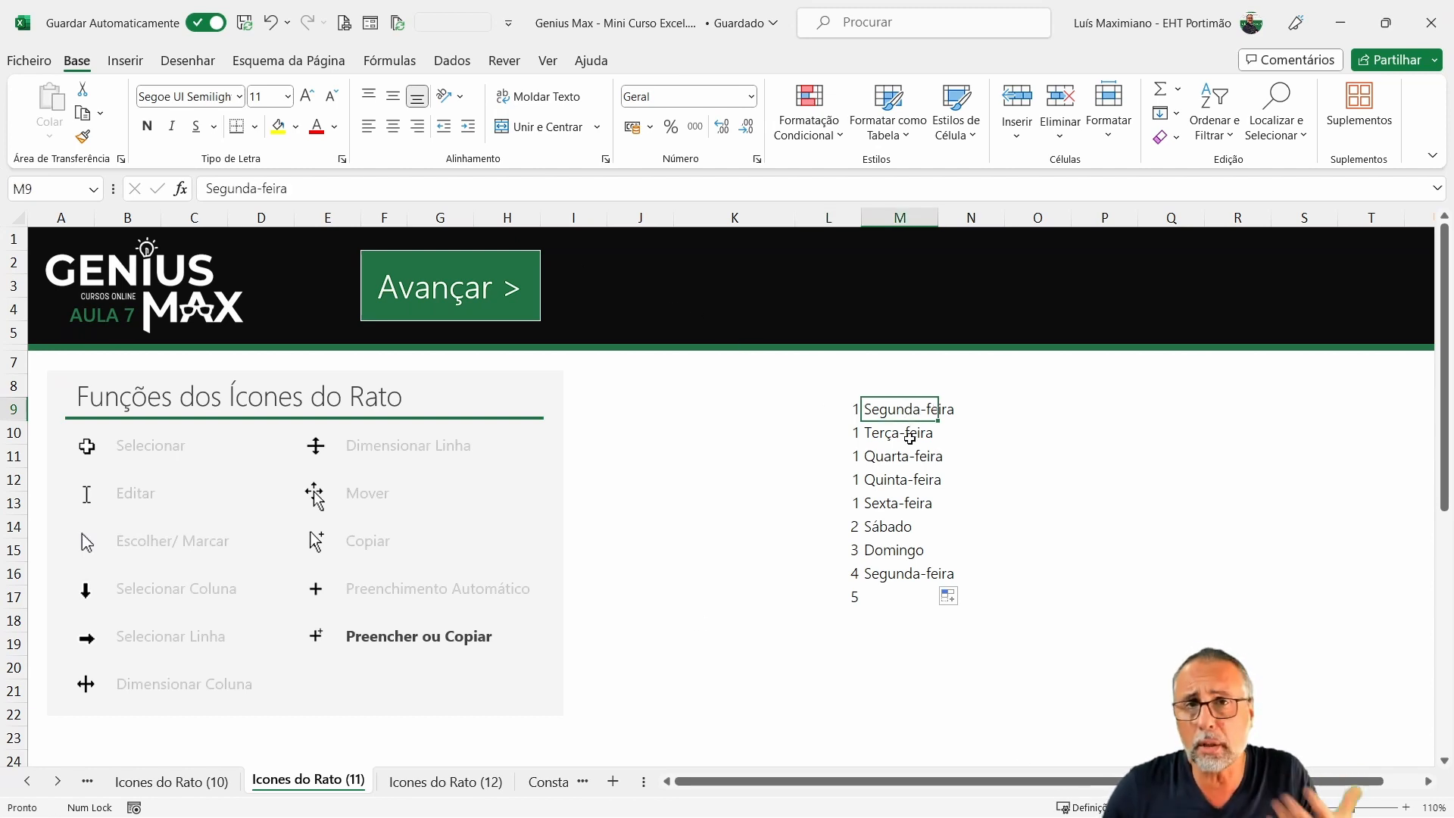
pyautogui.moveTo(938, 421); pyautogui.dragTo(938, 598)
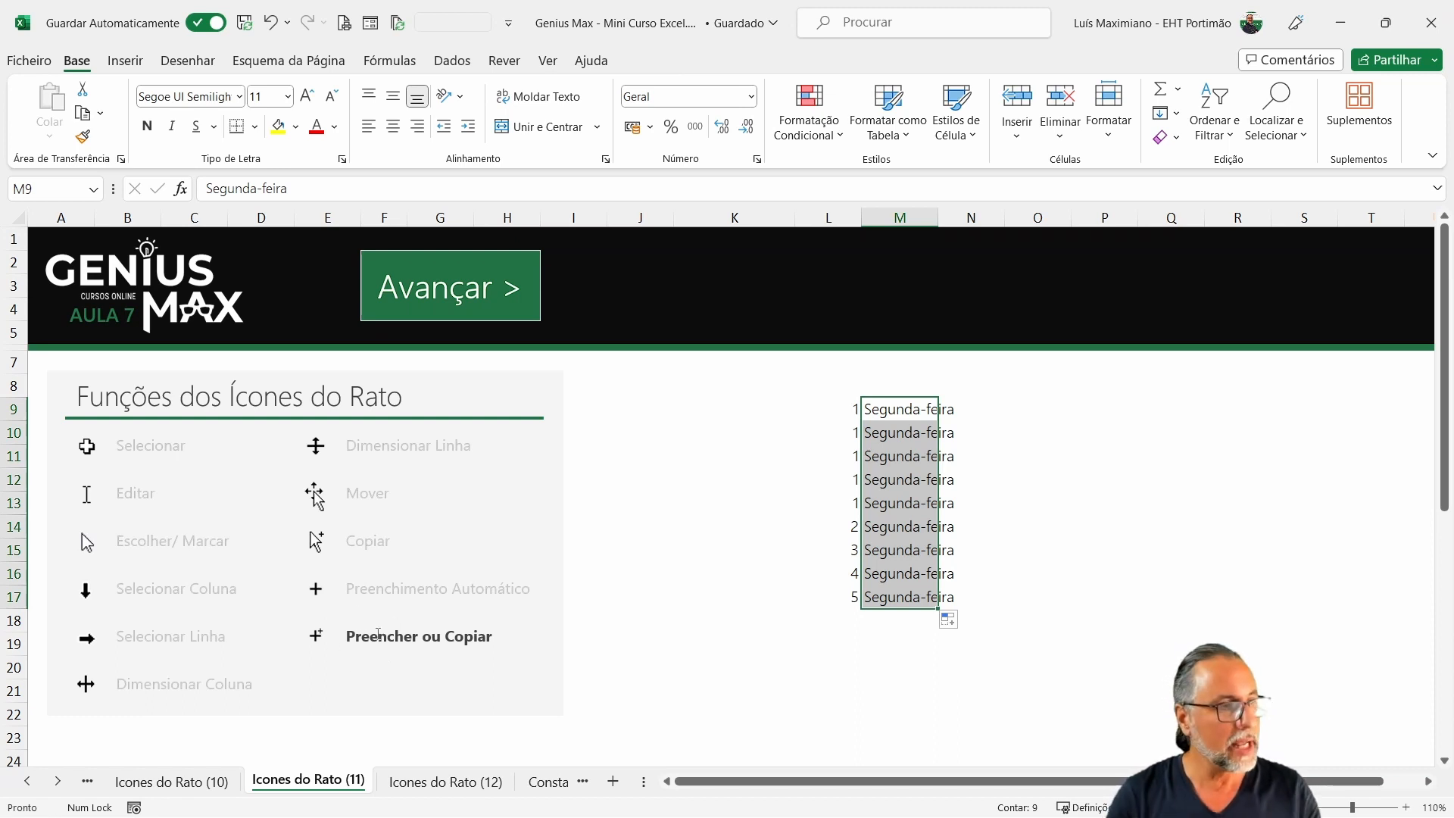
# Advance to the next lesson sheet, Icones do Rato (12), and number M9:M16 from 1 to 8.
pyautogui.click(402, 291)
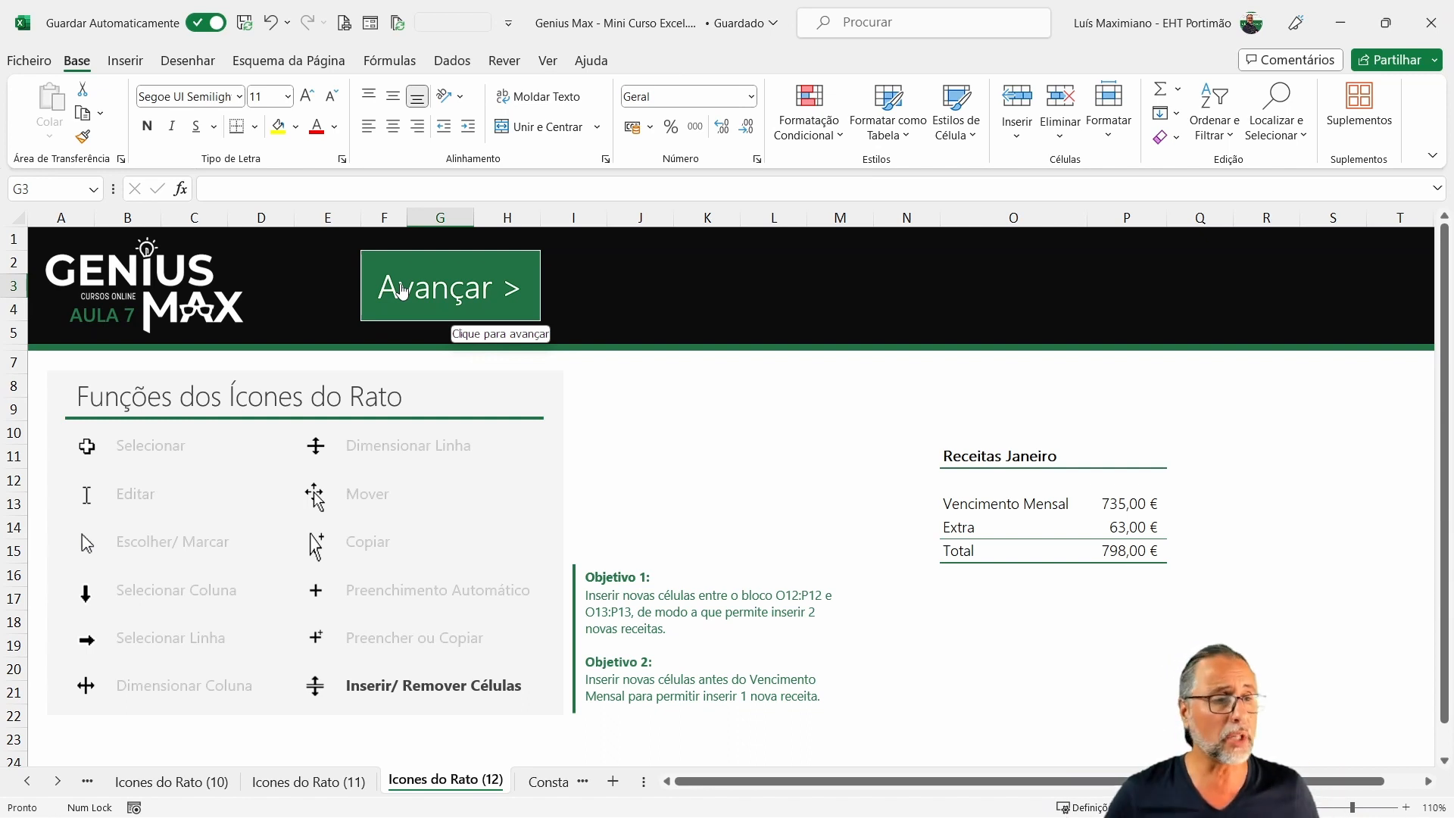
pyautogui.click(846, 421)
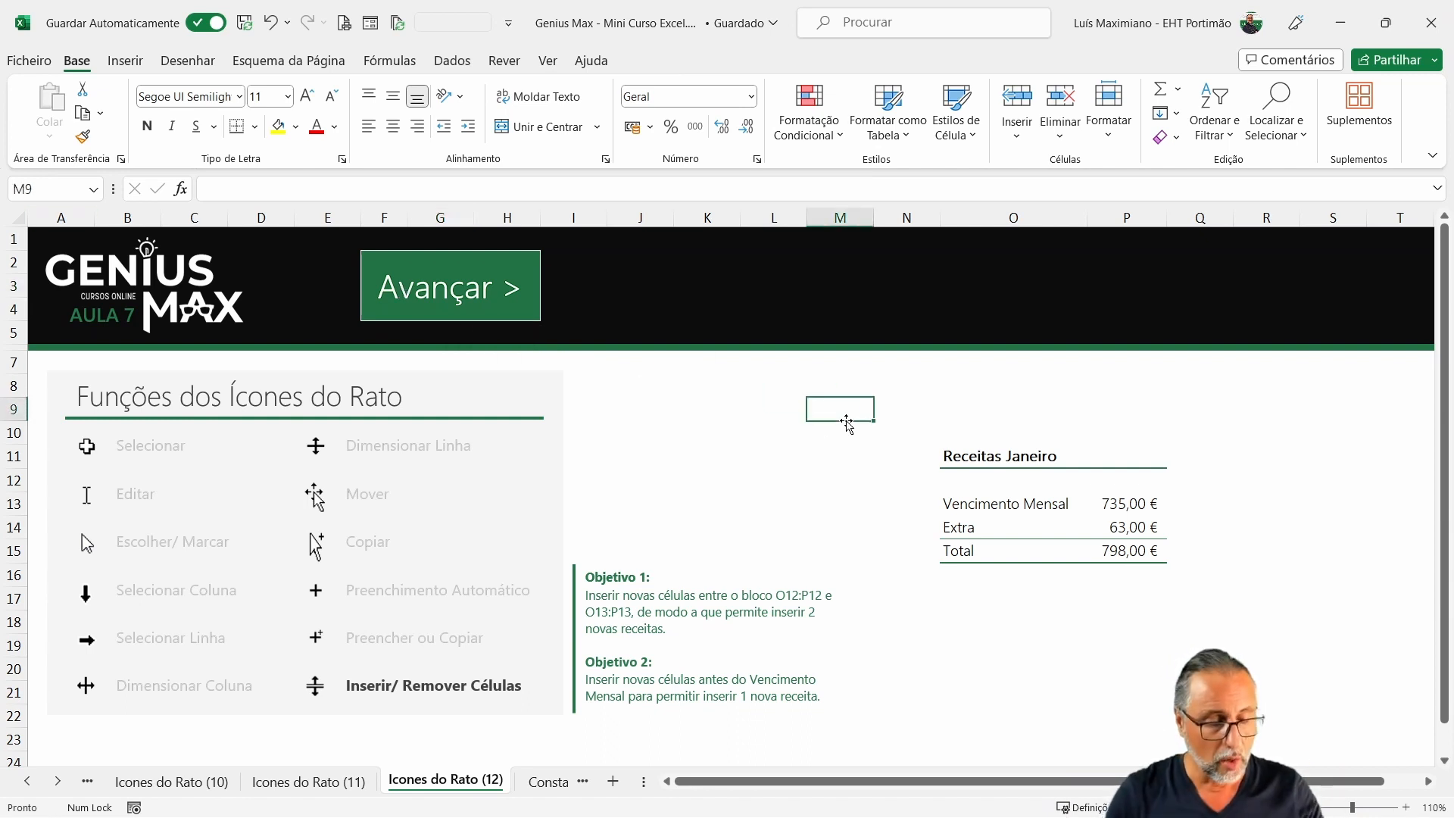
pyautogui.write('1 2 3 4 45')
pyautogui.press('Up')
pyautogui.write('5 6 7 8')
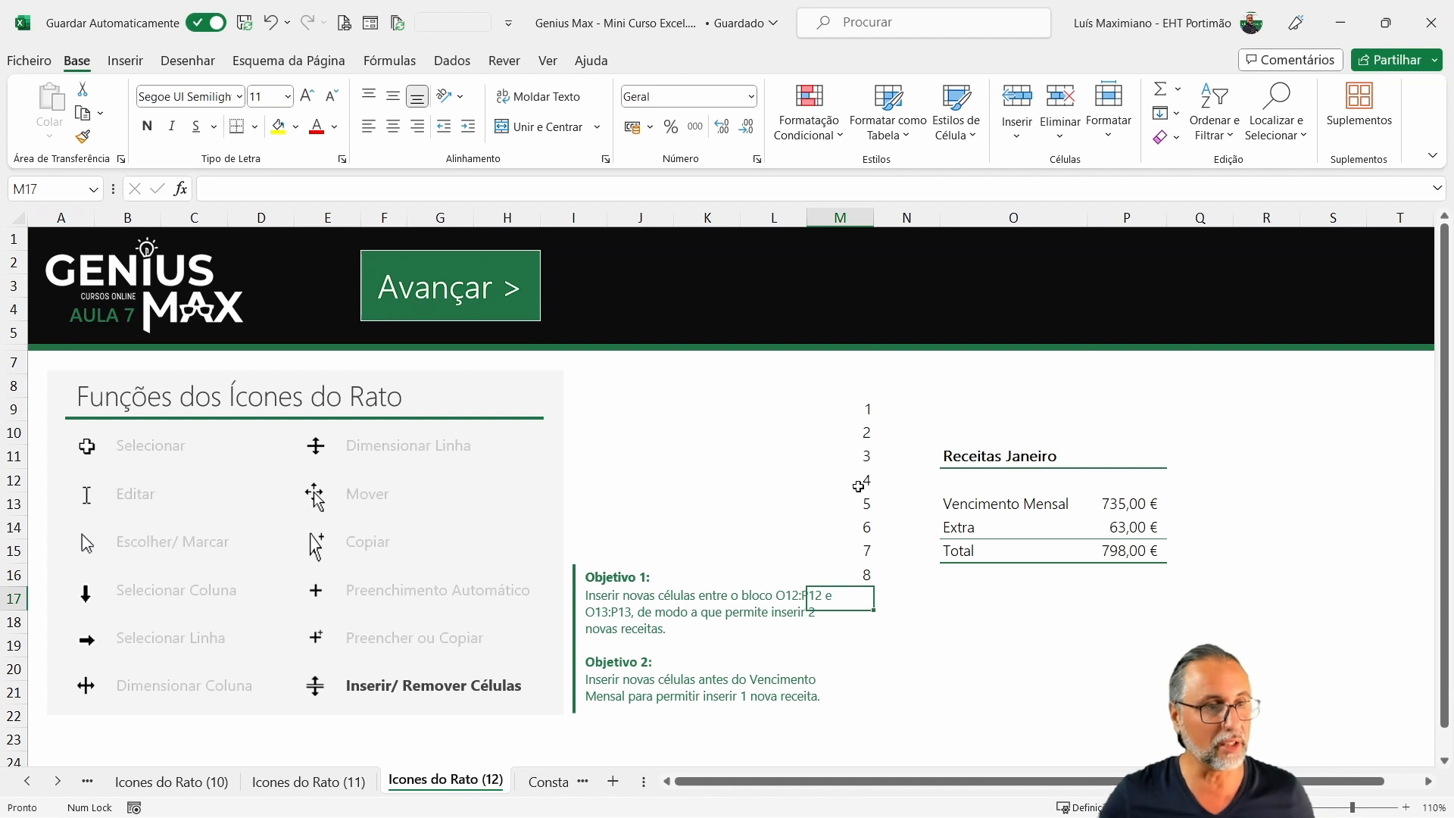
# Extend the 1 in M9 across row 9 to Q9 as a series increasing by 1.
pyautogui.click(861, 415)
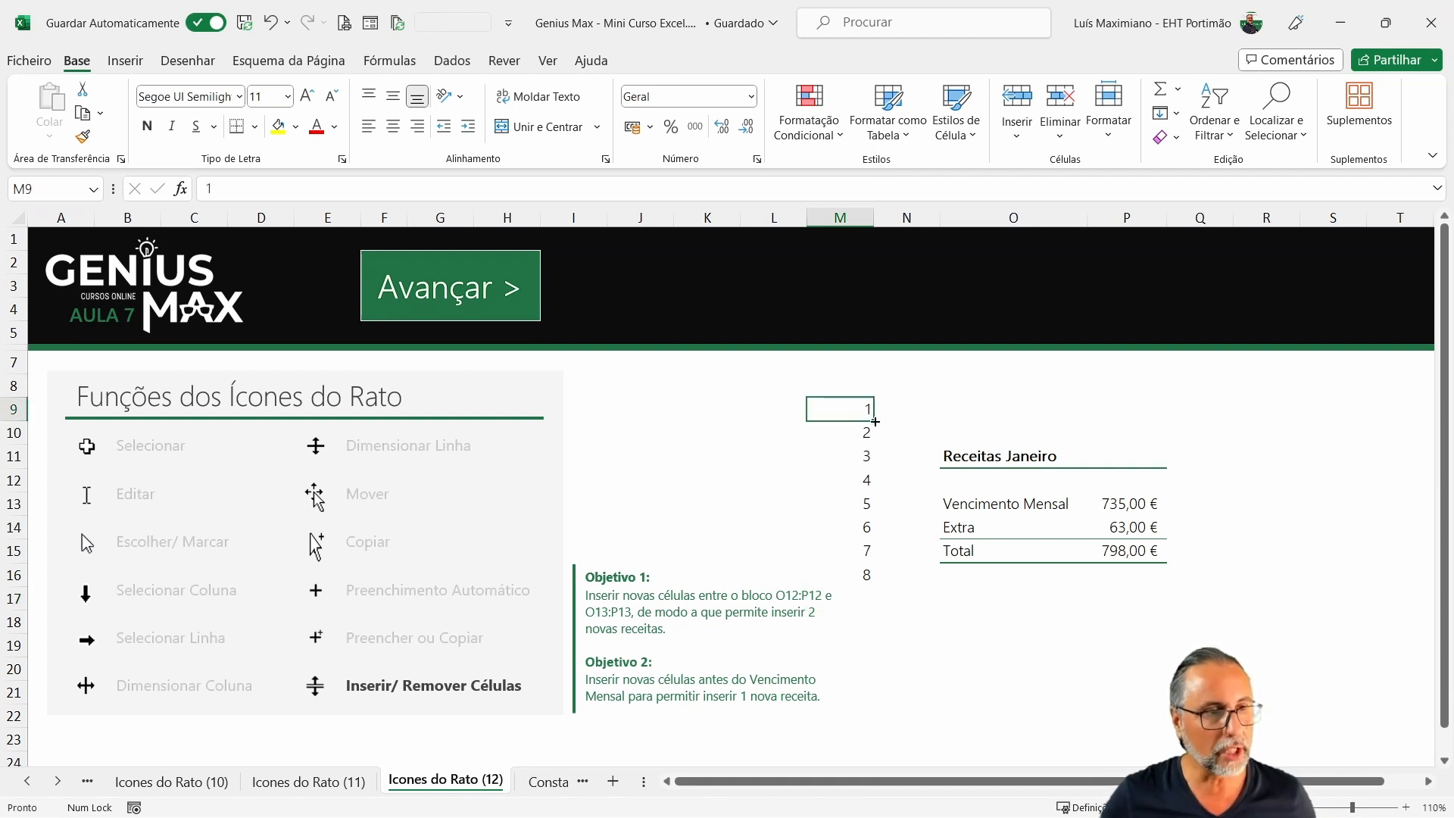
pyautogui.moveTo(877, 420); pyautogui.dragTo(1235, 395)
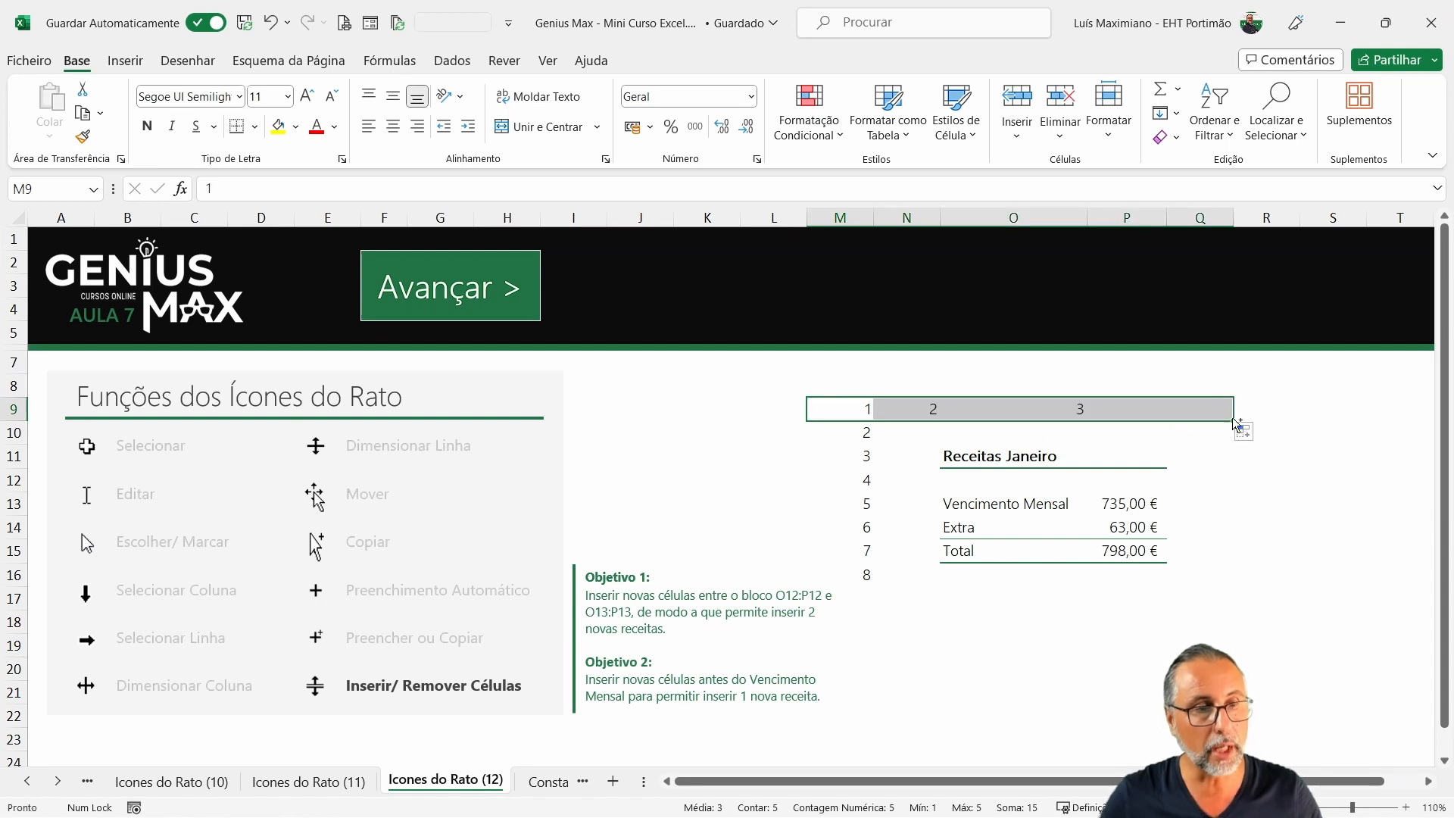
pyautogui.click(1248, 498)
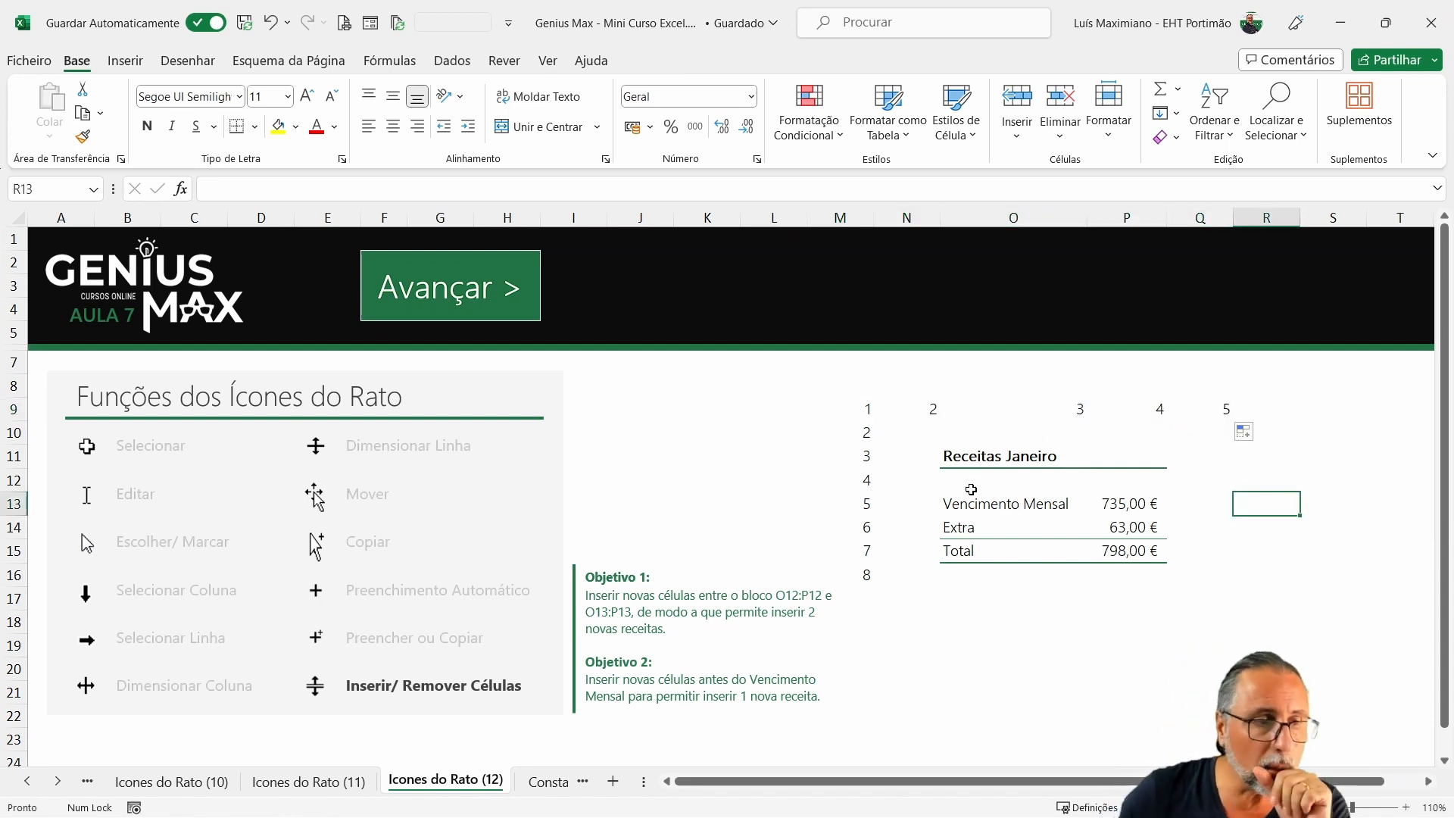
# Remove the blank cells O12:P12 from the Receitas Janeiro table, shifting only the table cells below up.
pyautogui.moveTo(969, 484); pyautogui.dragTo(1122, 480)
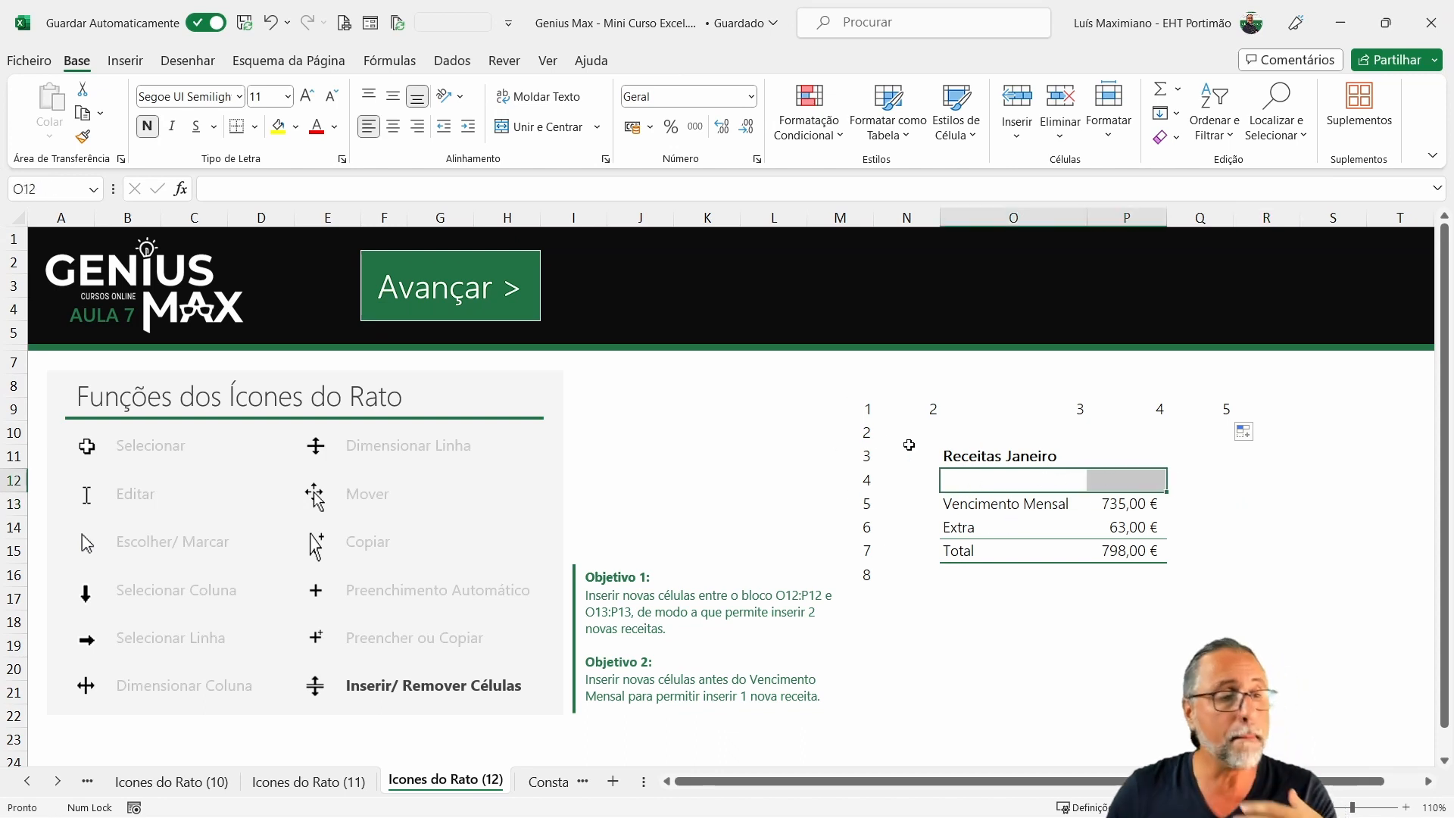
pyautogui.moveTo(873, 411); pyautogui.dragTo(871, 572)
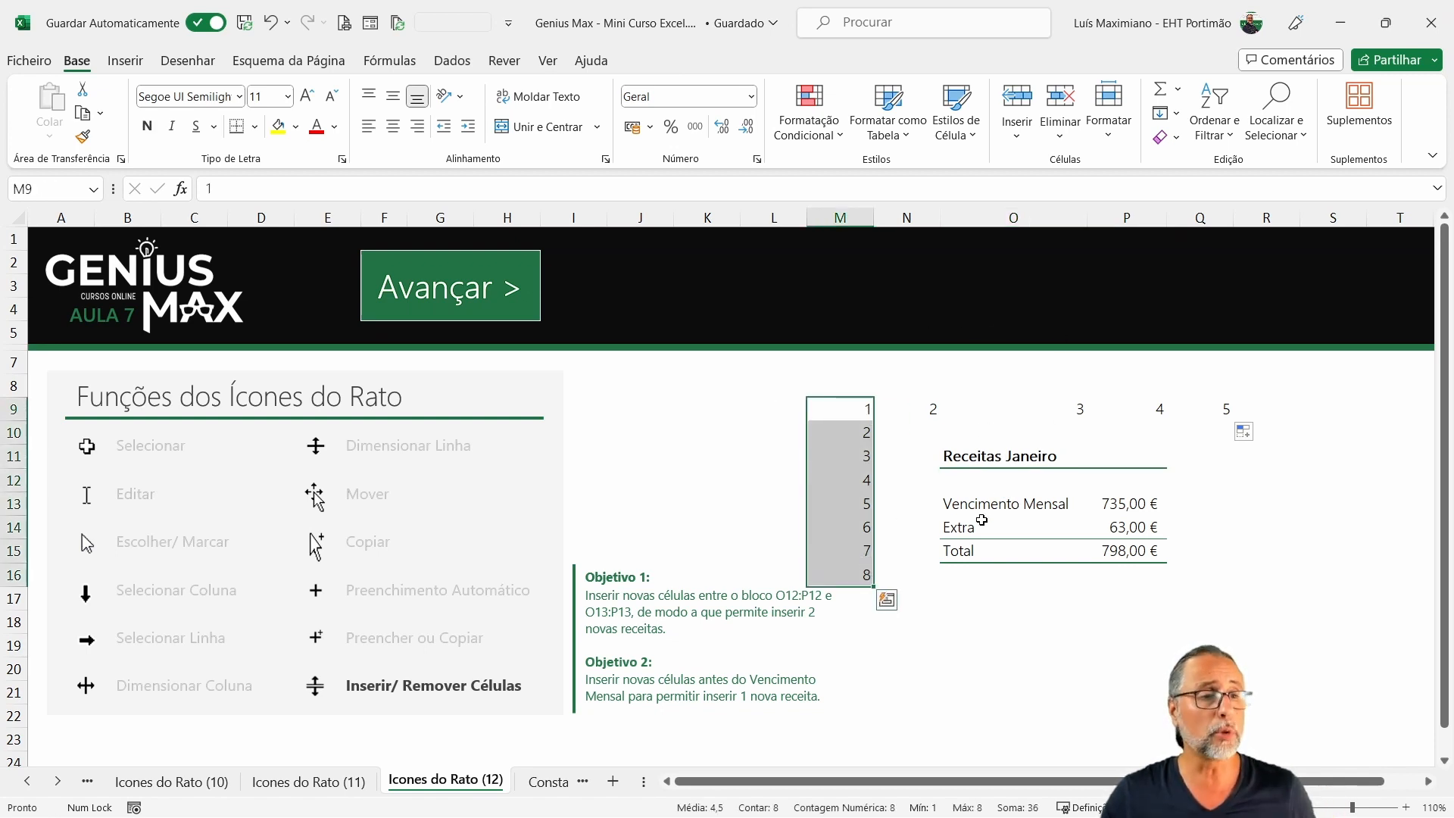
pyautogui.moveTo(956, 480); pyautogui.dragTo(1100, 479)
pyautogui.moveTo(979, 481); pyautogui.dragTo(1169, 491)
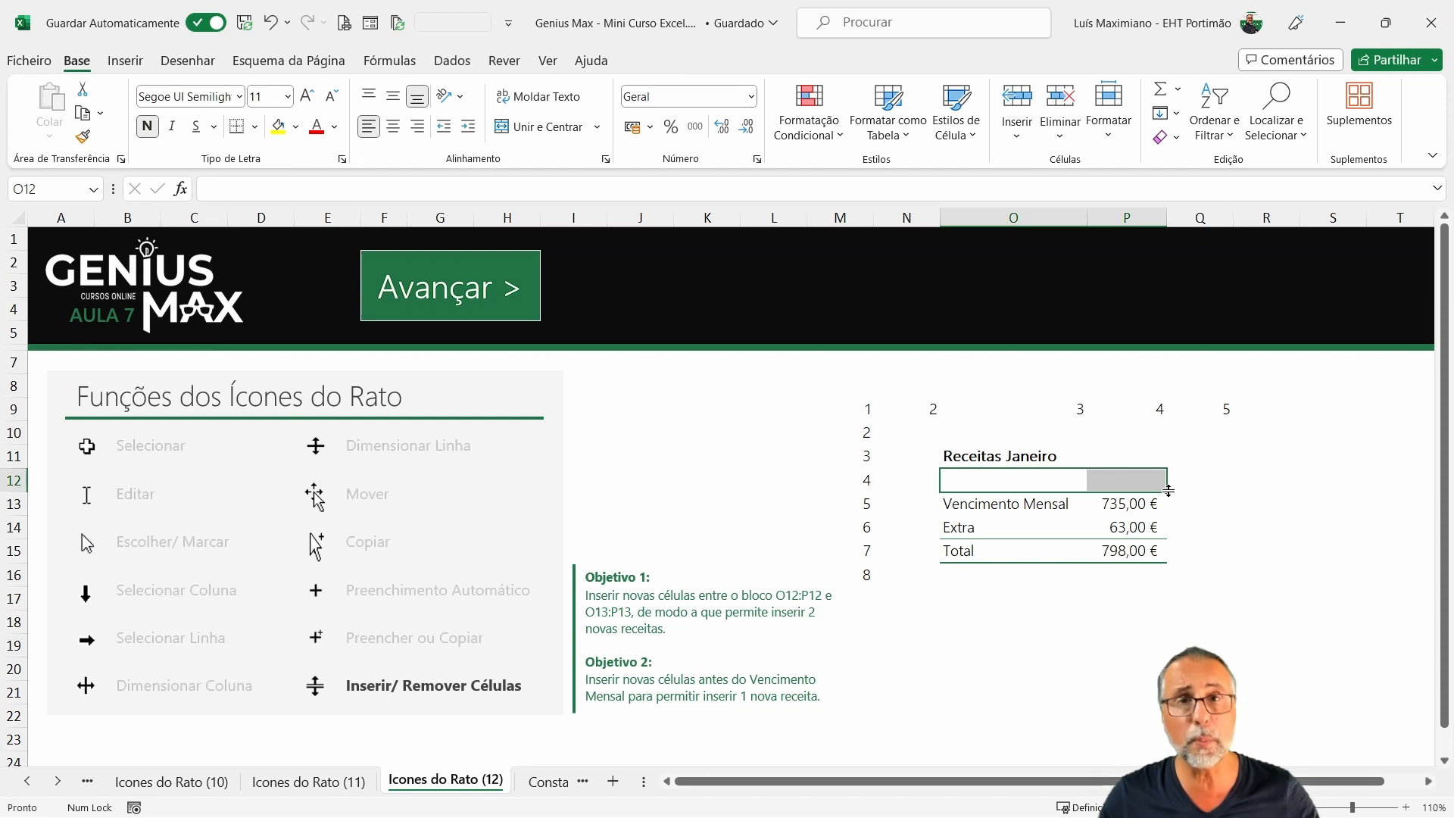
pyautogui.moveTo(1169, 490); pyautogui.dragTo(1166, 472)
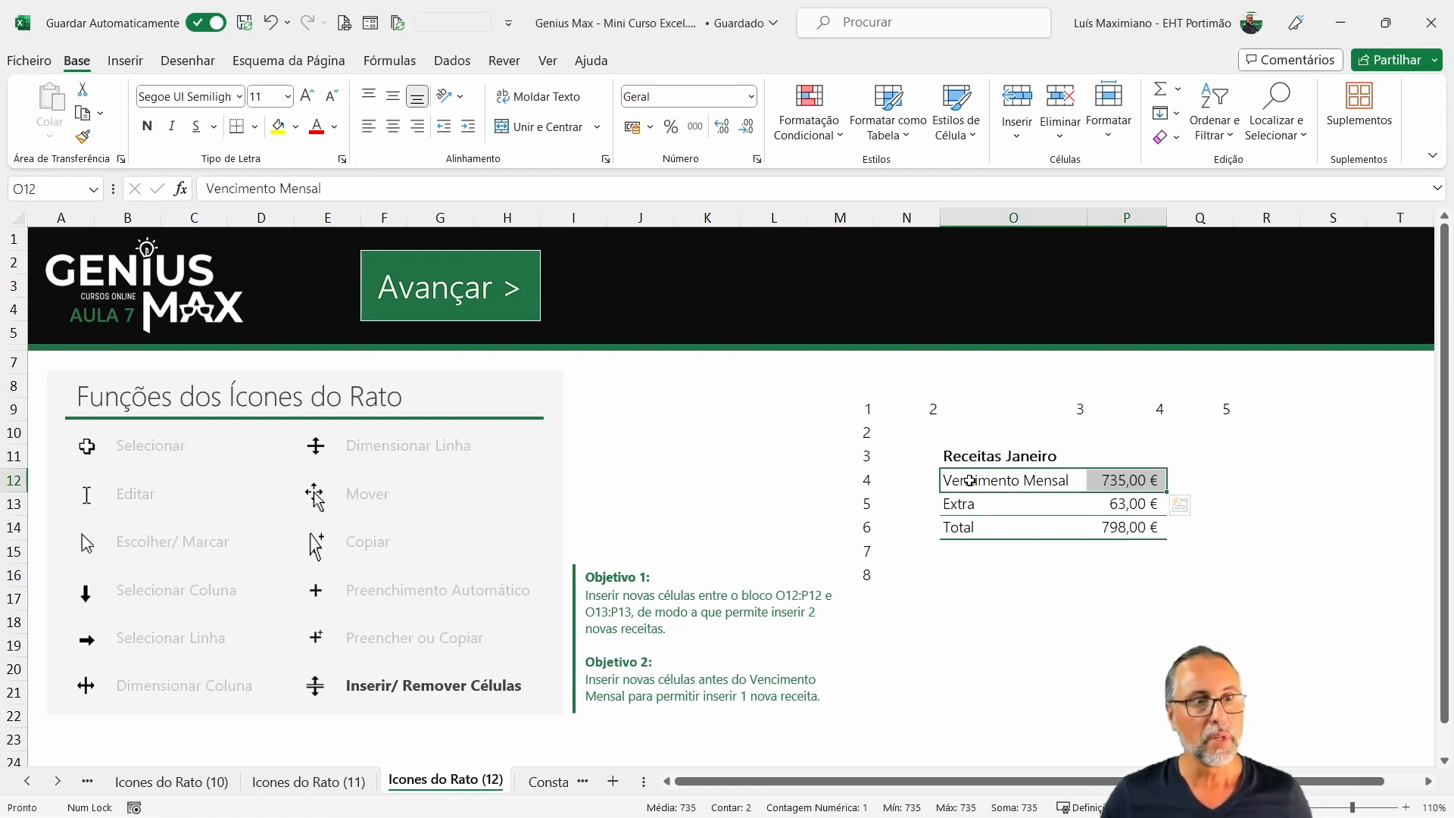
# Insert one row of blank cells directly below the Receitas Janeiro heading in O11:P11, shifting the table entries down.
pyautogui.click(965, 453)
pyautogui.moveTo(966, 453); pyautogui.dragTo(1155, 458)
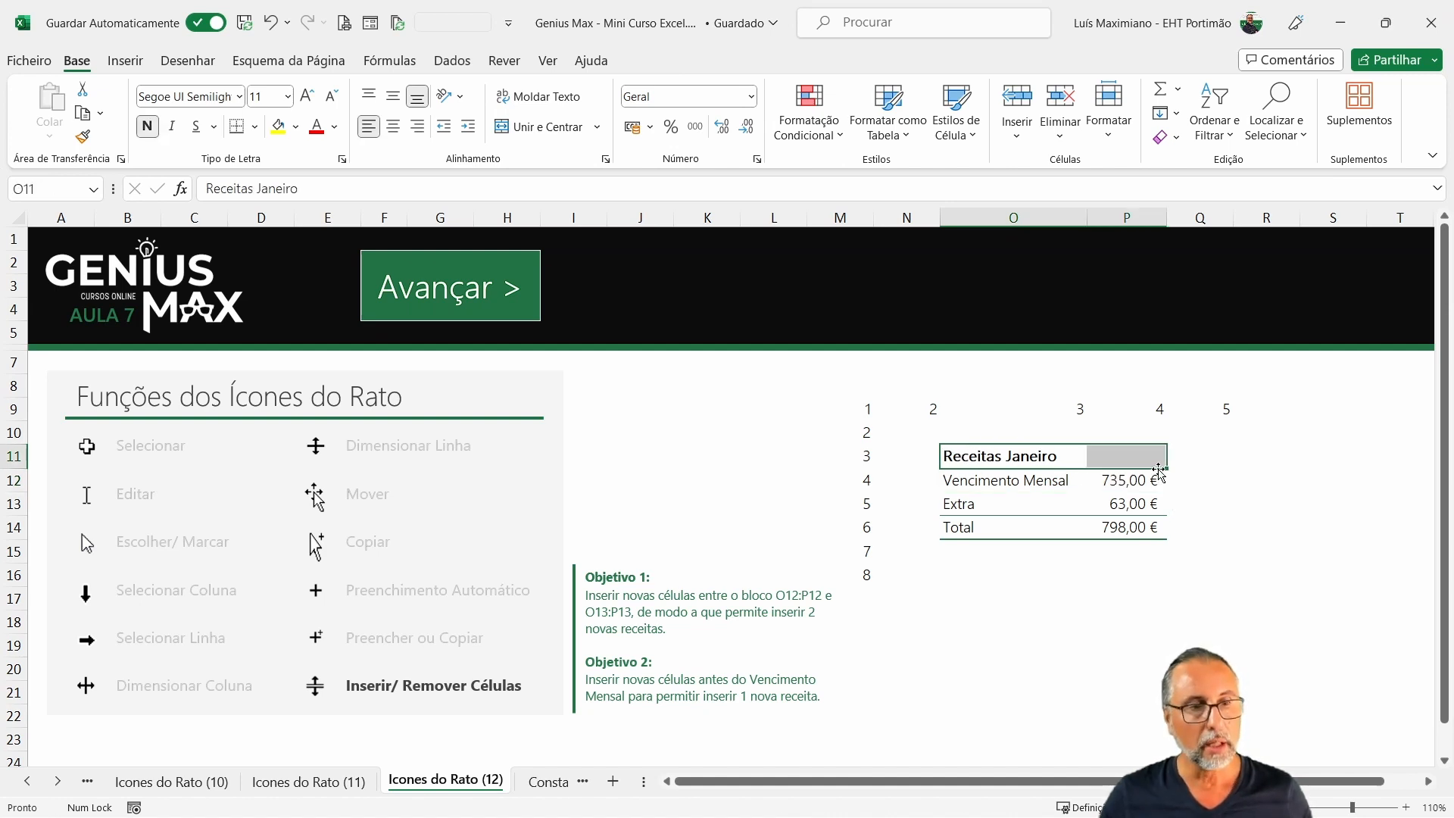
pyautogui.moveTo(1164, 467); pyautogui.dragTo(1164, 491)
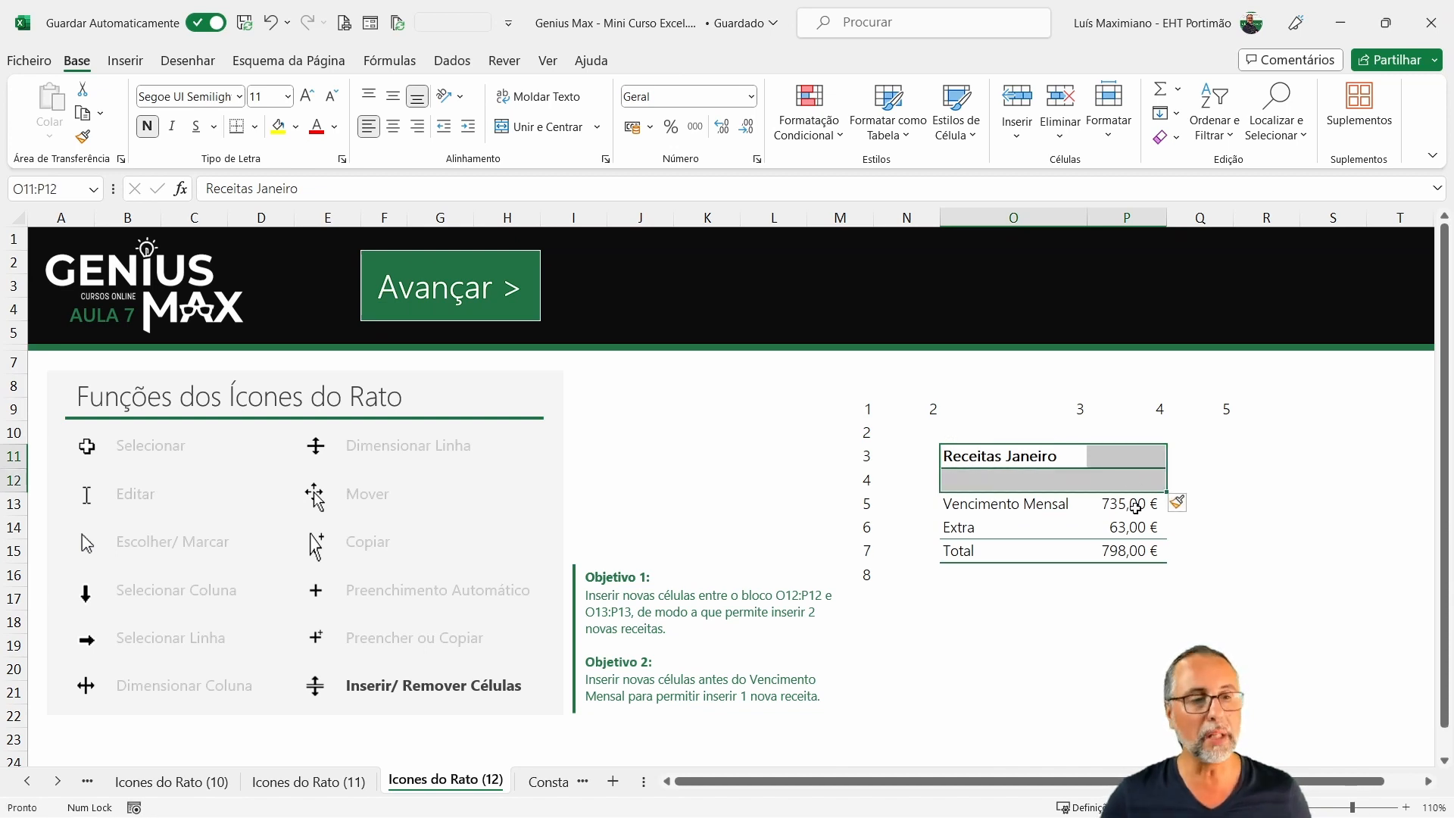
pyautogui.click(1134, 503)
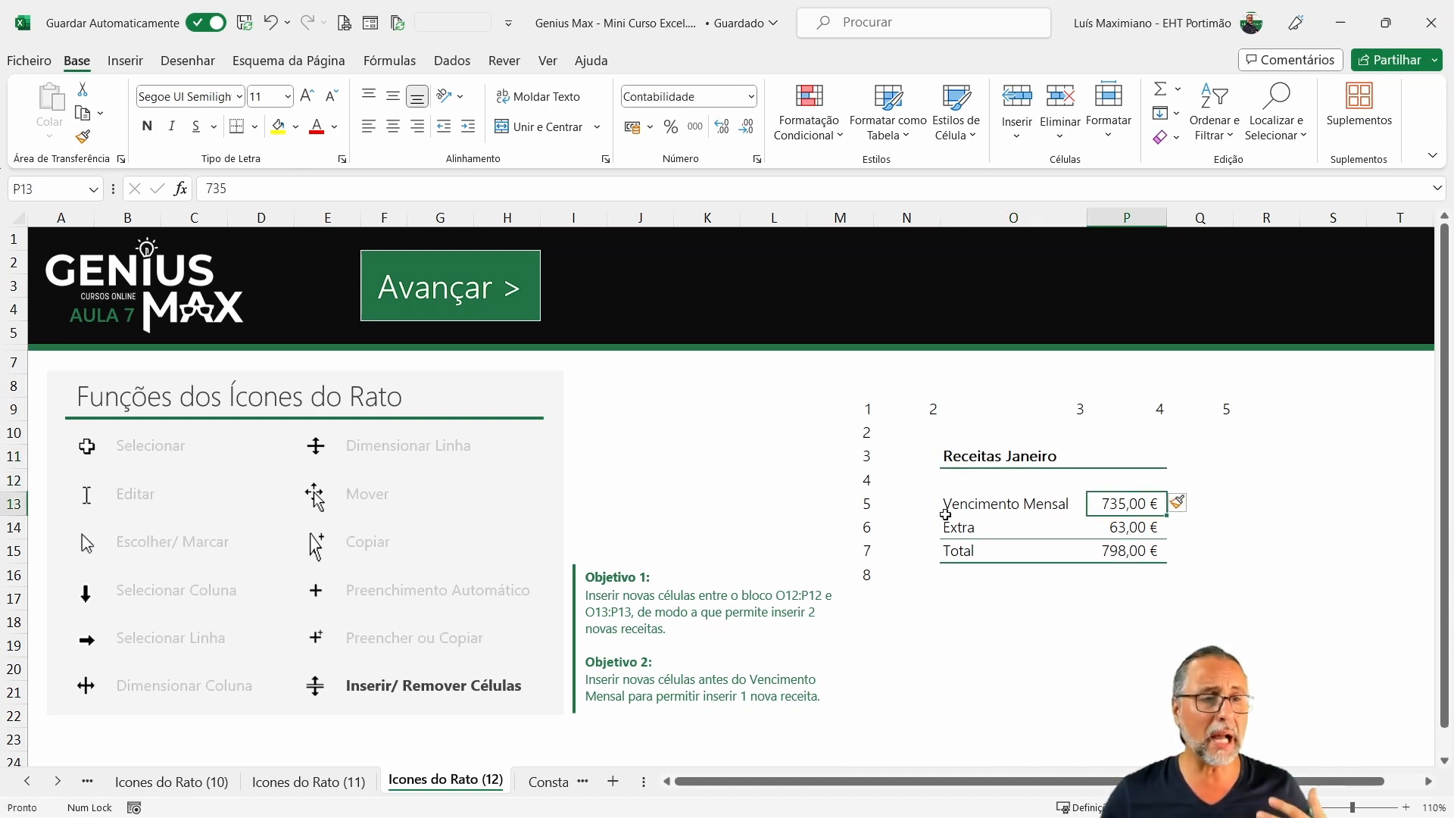
# Insert one more row of blank cells above Vencimento Mensal in columns O and P, shifting the entries down.
pyautogui.moveTo(951, 502)
pyautogui.mouseDown()
pyautogui.moveTo(1163, 511)
pyautogui.moveTo(1163, 486)
pyautogui.mouseUp()
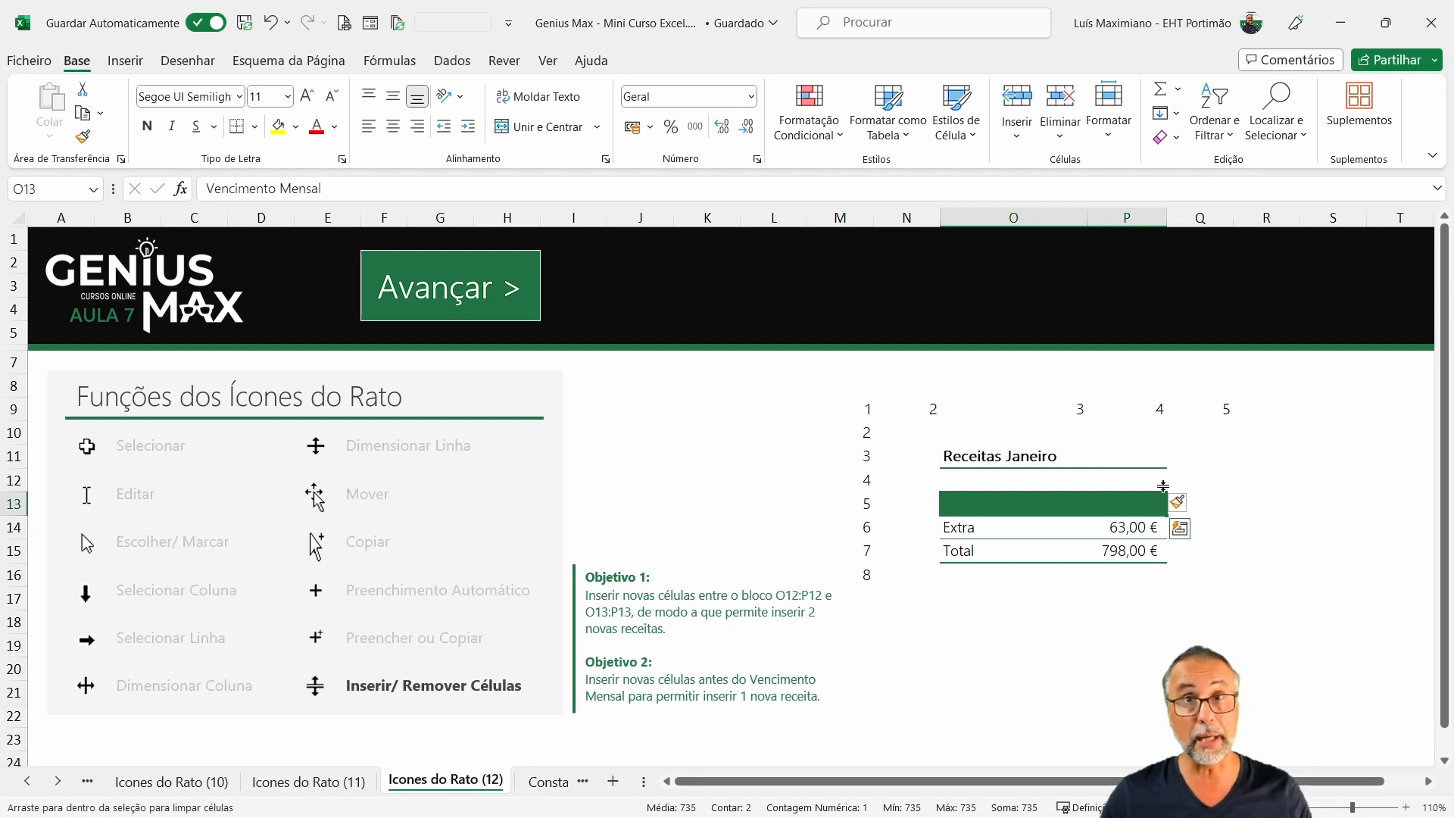
pyautogui.moveTo(1163, 486); pyautogui.dragTo(1161, 478)
pyautogui.click(1128, 504)
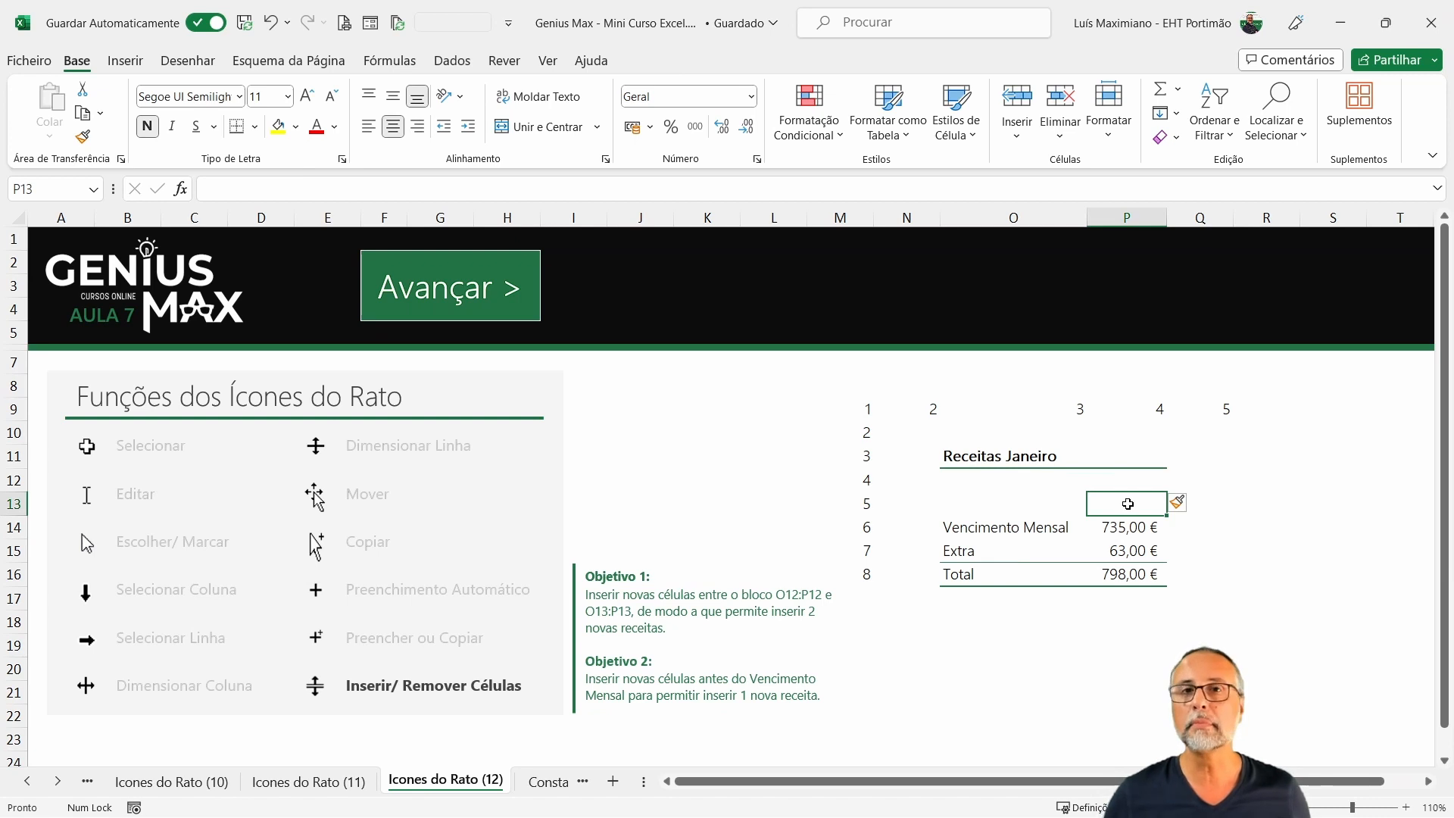
# Open the cell insertion options for O13:P13 to examine the available choices, and dismiss them without inserting anything.
pyautogui.moveTo(865, 411); pyautogui.dragTo(871, 599)
pyautogui.moveTo(1296, 429); pyautogui.dragTo(1359, 653)
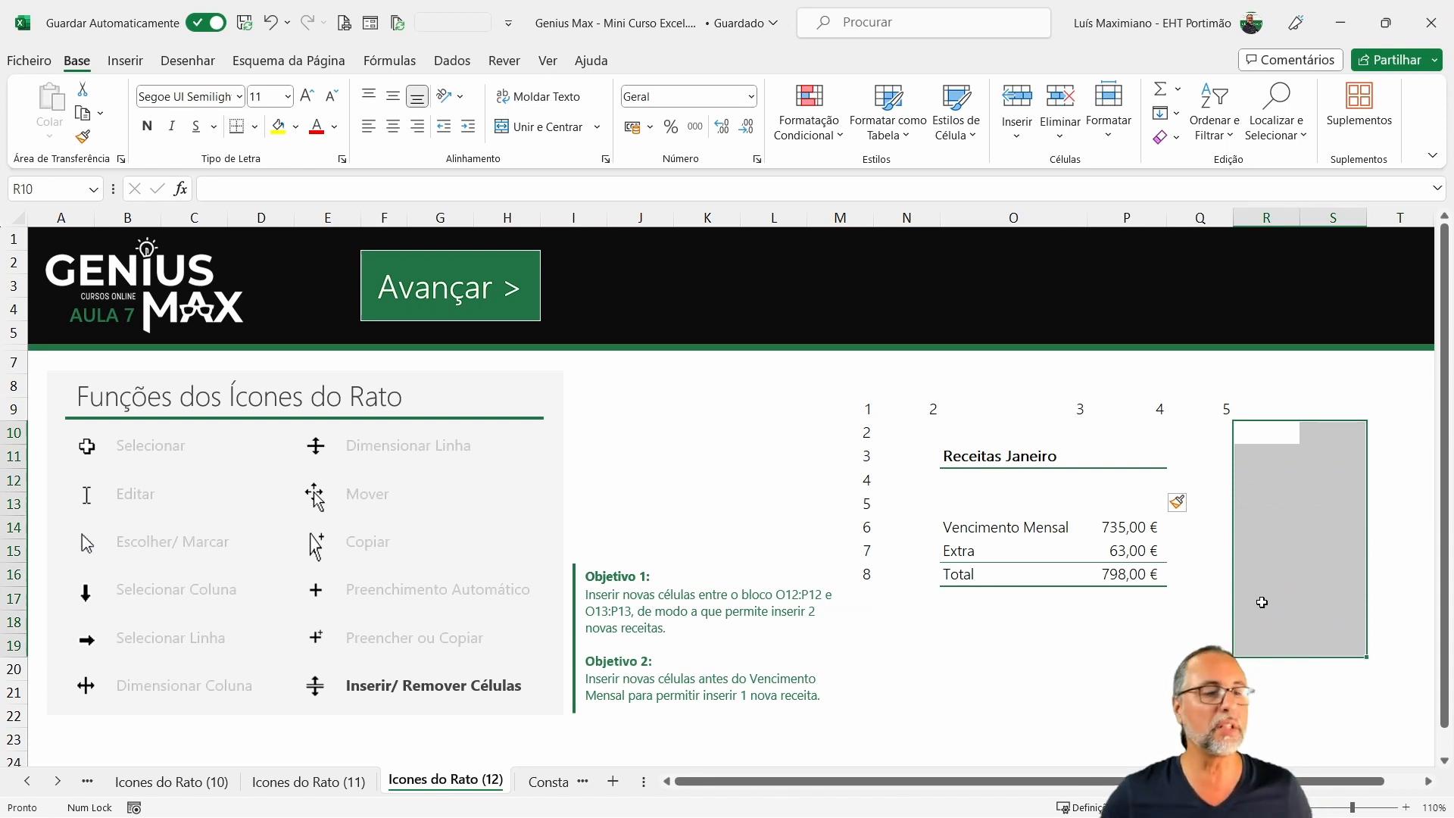
pyautogui.moveTo(964, 502); pyautogui.dragTo(1113, 499)
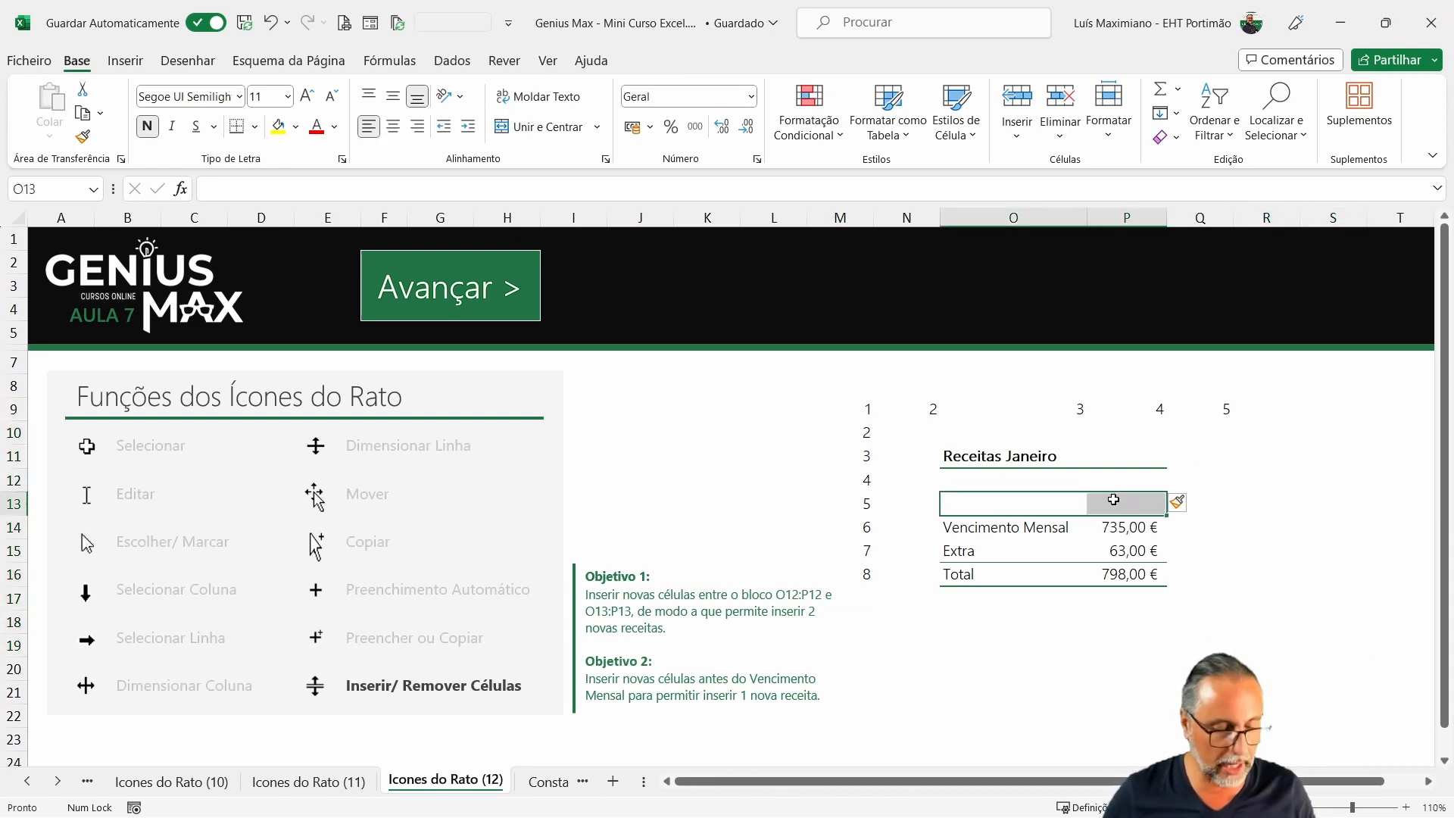
pyautogui.hotkey('ctrl', 'shift', '+')
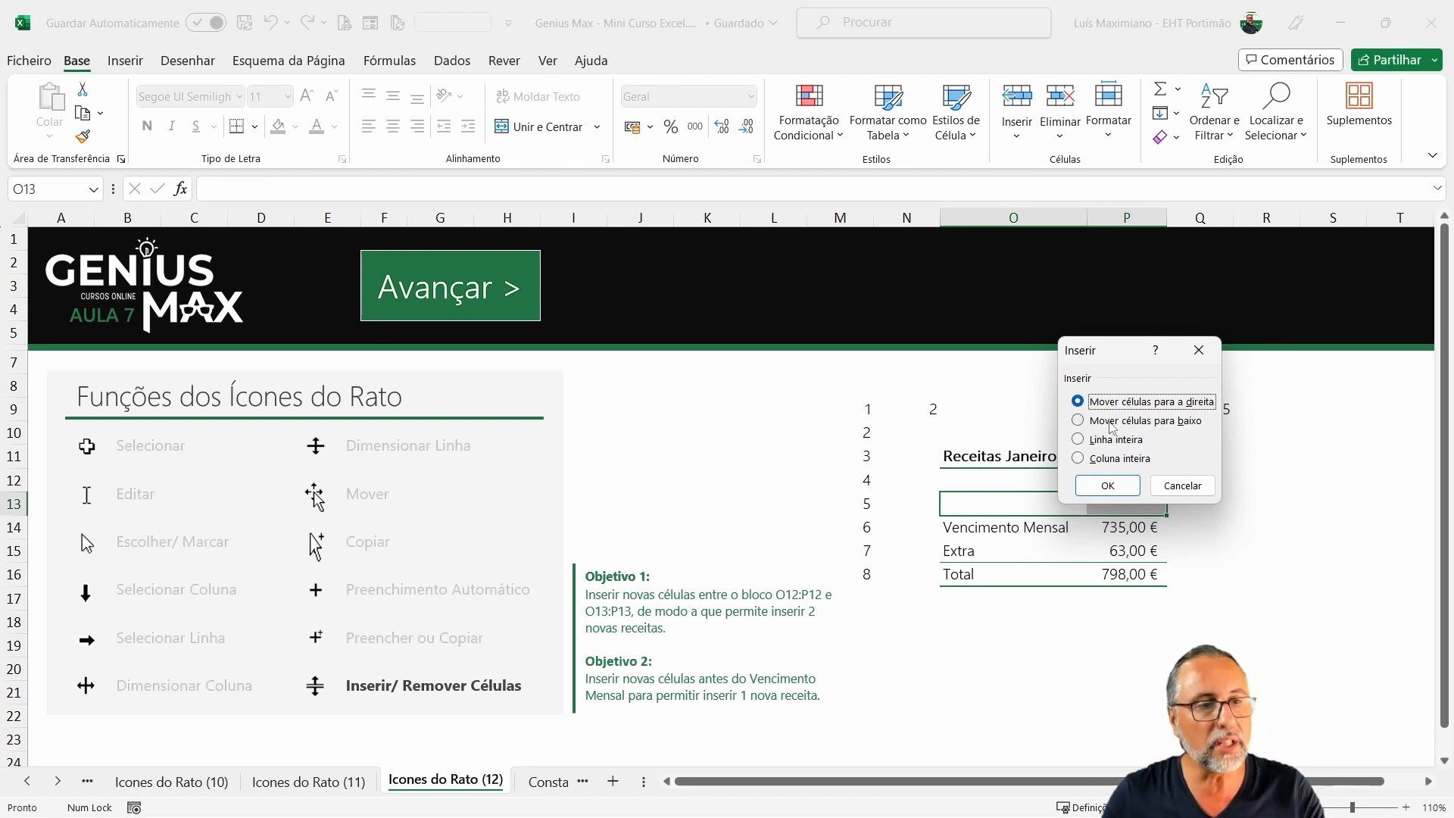
pyautogui.click(1170, 484)
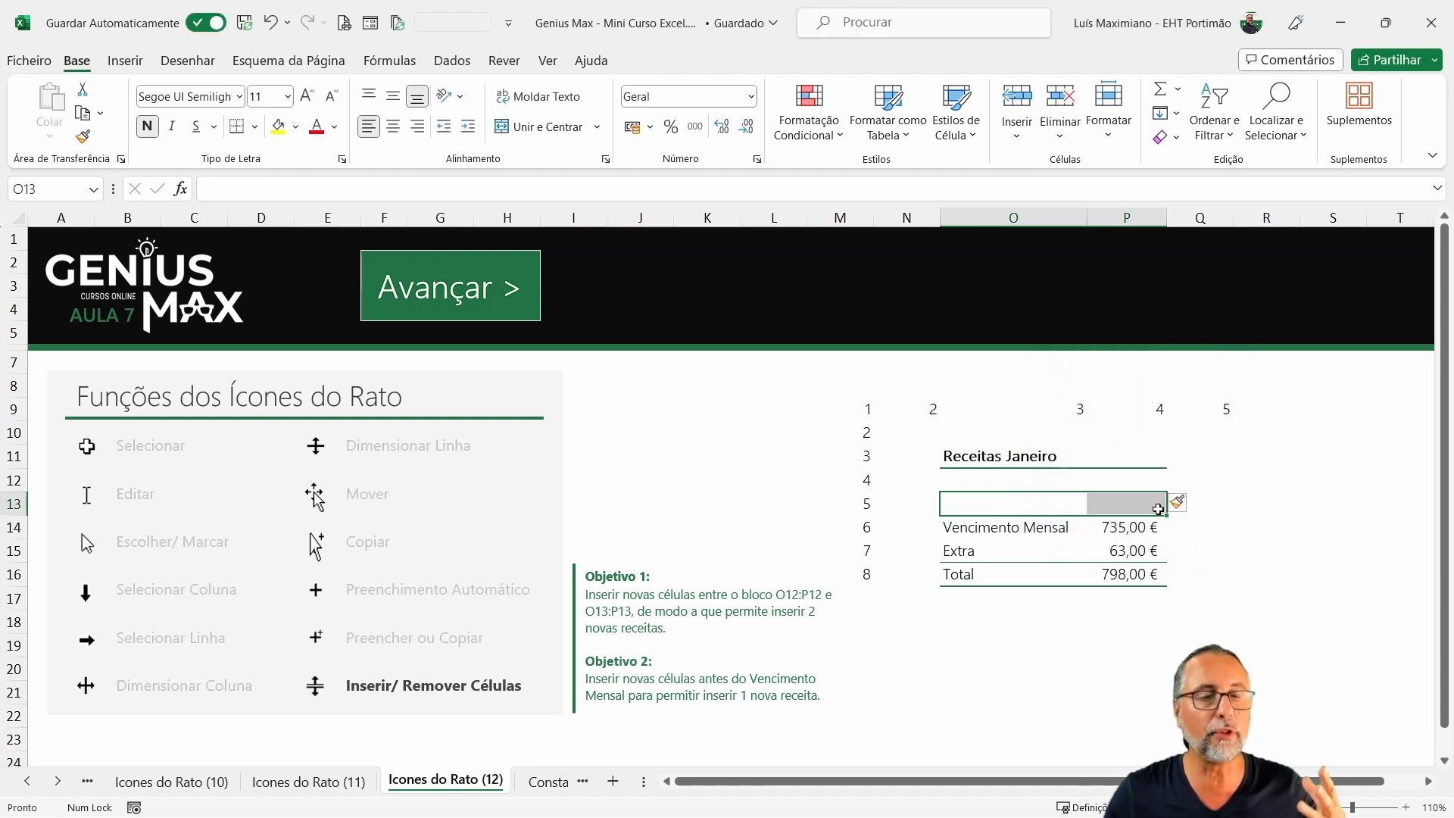
# Remove the blank cells O13:P13 and insert two rows of blank cells below O12:P12, shifting the income entries down.
pyautogui.click(1129, 537)
pyautogui.moveTo(948, 503)
pyautogui.mouseDown()
pyautogui.moveTo(1138, 524)
pyautogui.moveTo(1130, 506)
pyautogui.moveTo(1167, 515)
pyautogui.moveTo(1162, 496)
pyautogui.mouseUp()
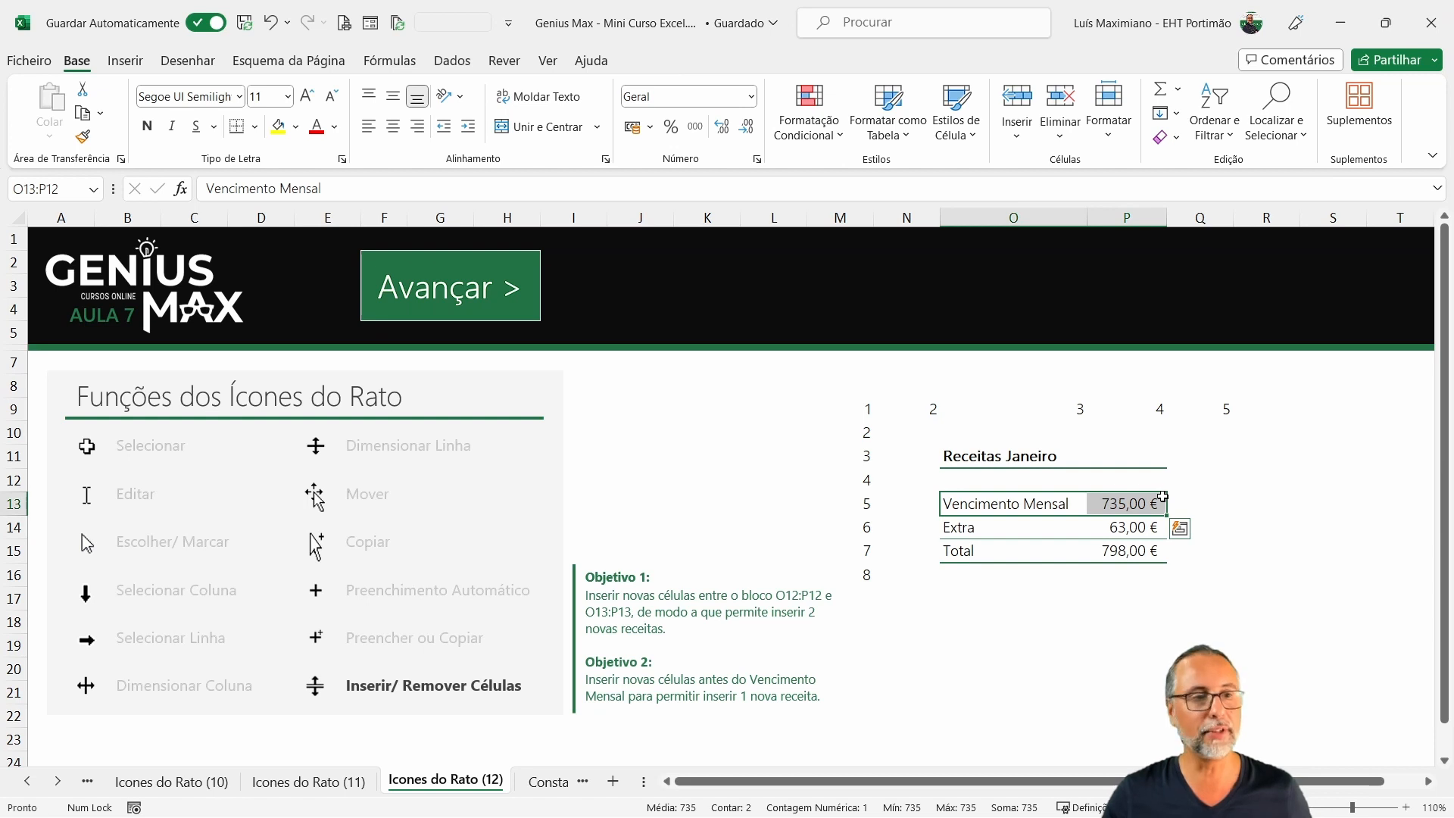
pyautogui.moveTo(973, 459); pyautogui.dragTo(1157, 528)
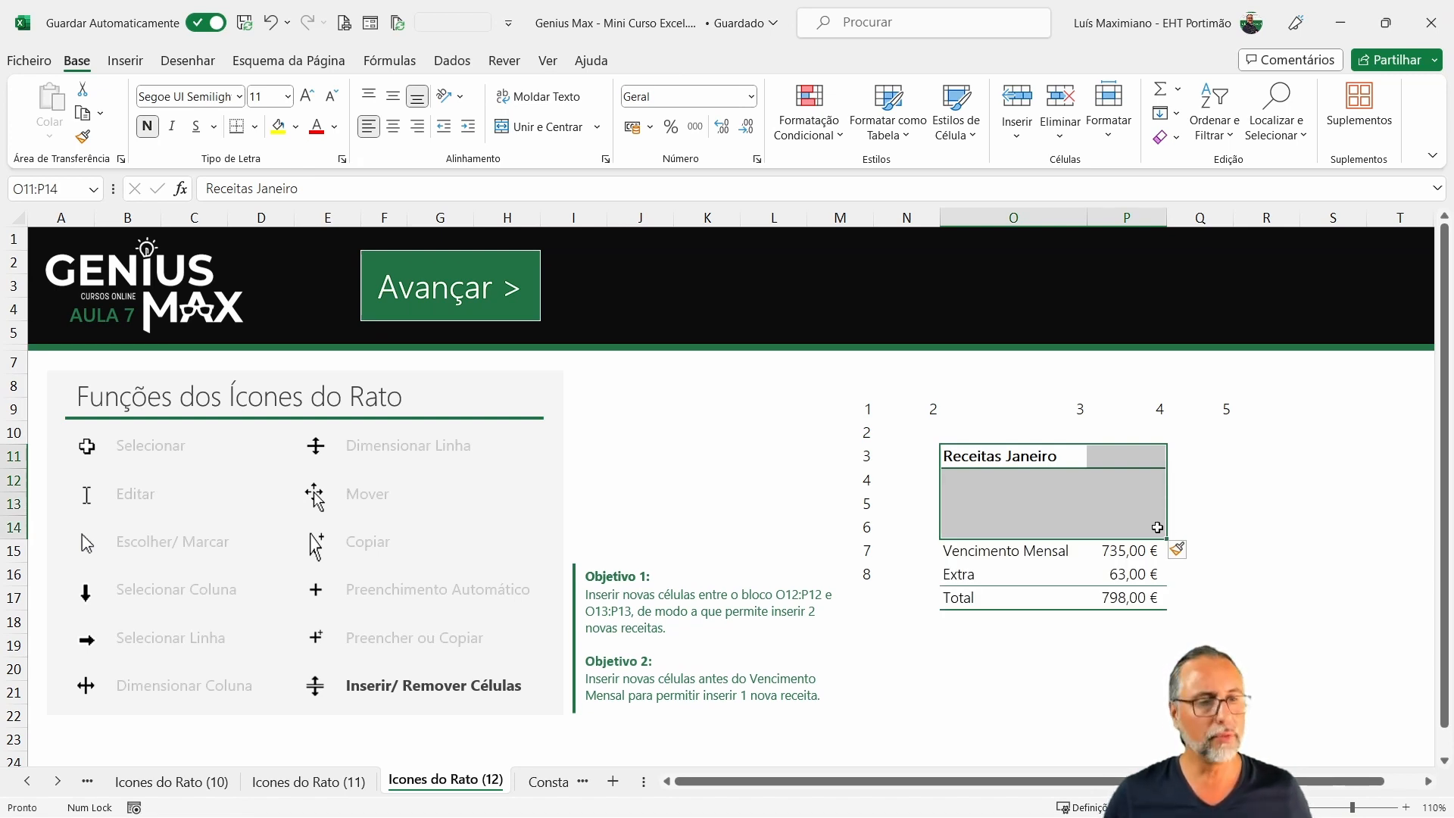
pyautogui.click(1128, 527)
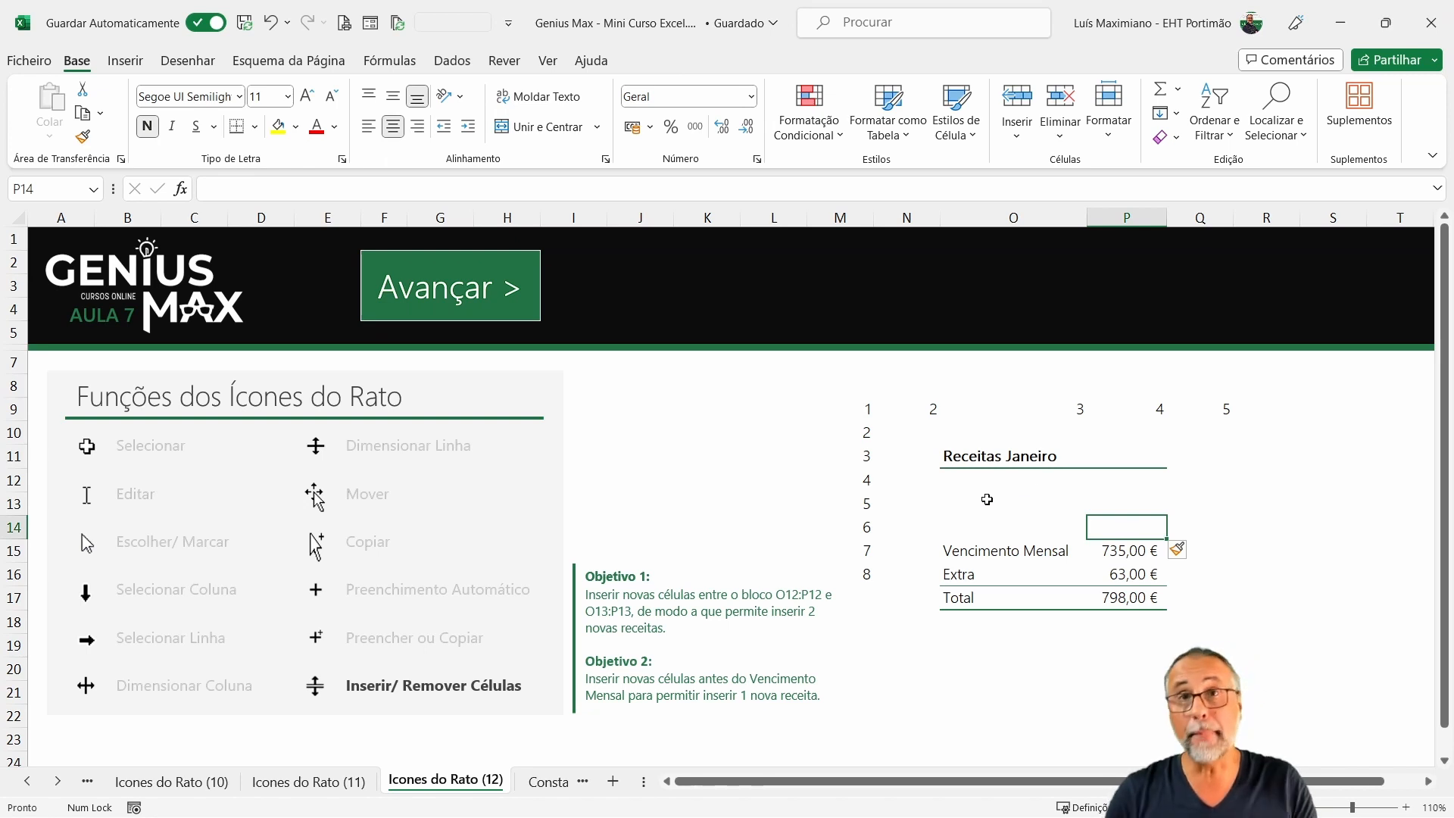
# Delete the blank cells O13:P14 with the option Mover células para cima.
pyautogui.moveTo(967, 497); pyautogui.dragTo(1101, 521)
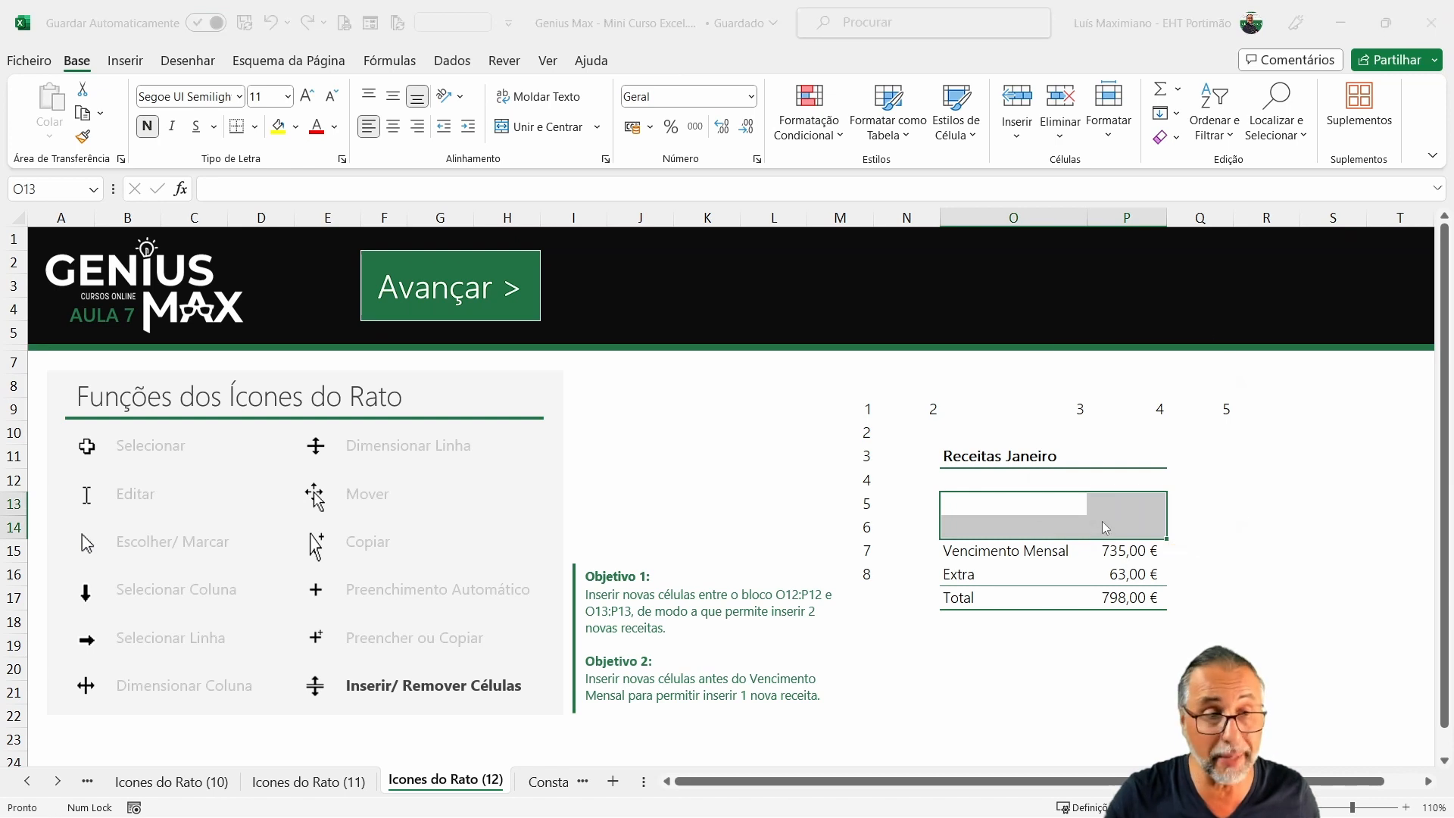
pyautogui.hotkey('ctrl', '-')
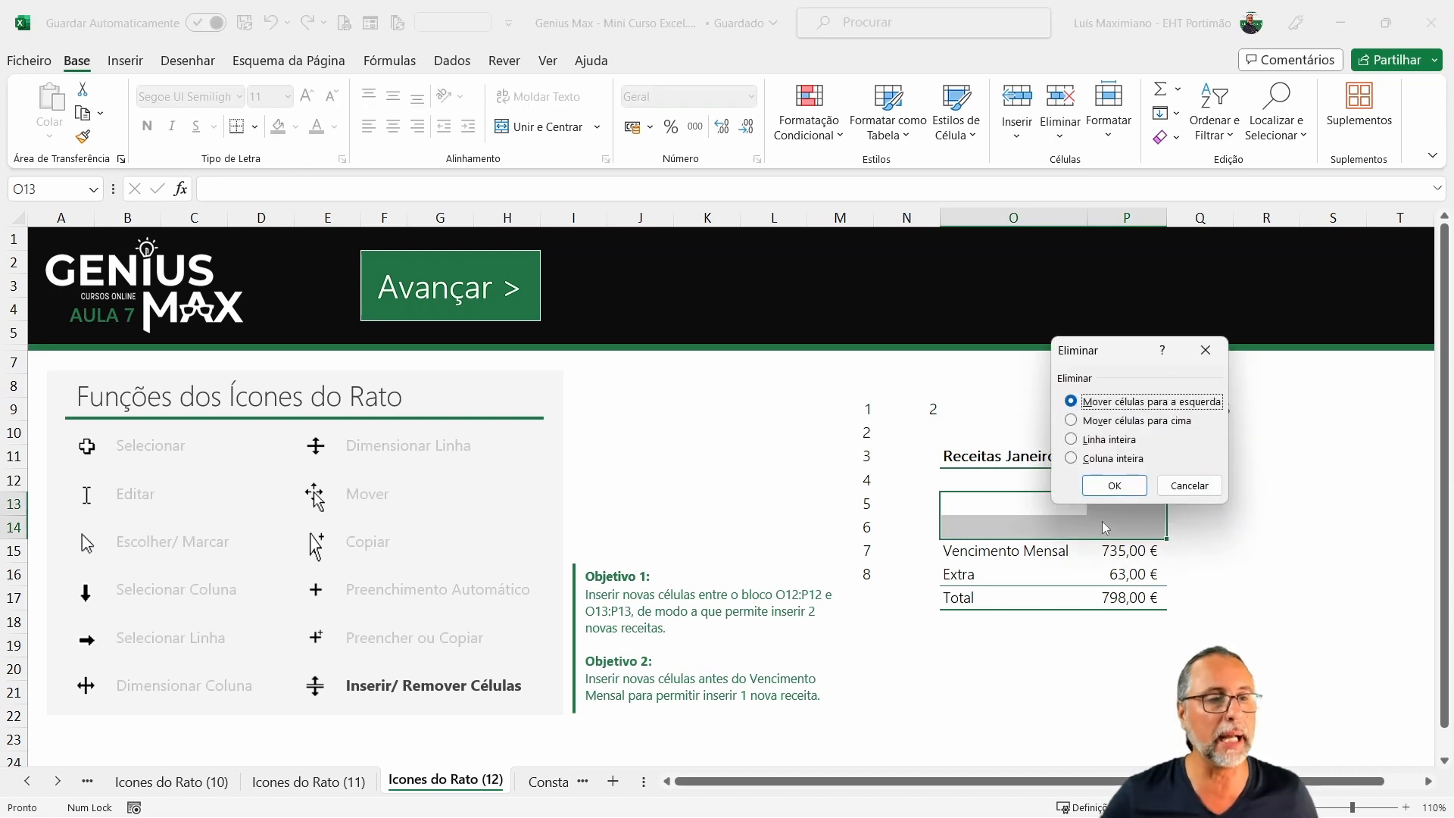
pyautogui.click(1105, 423)
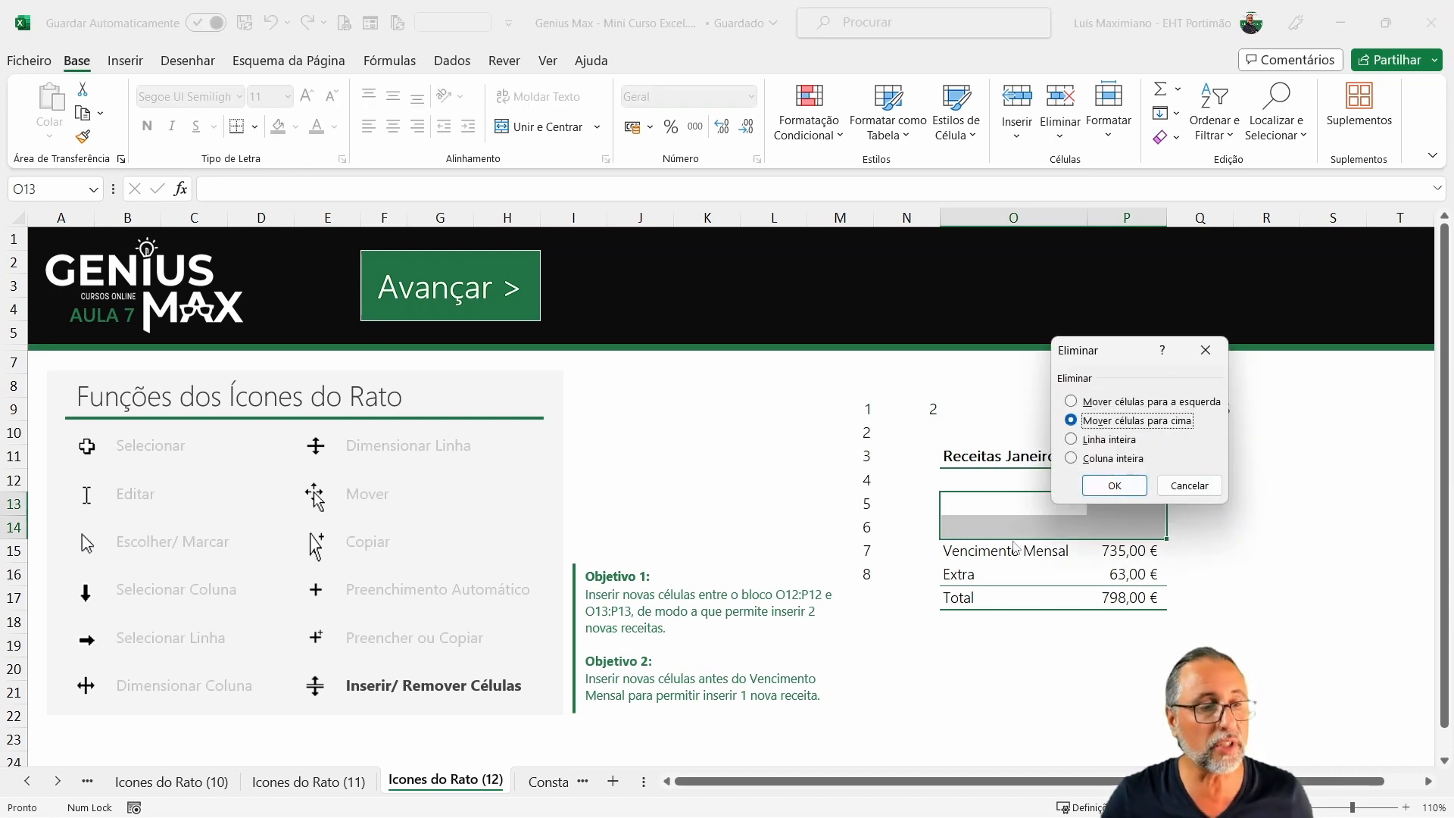
pyautogui.click(1110, 485)
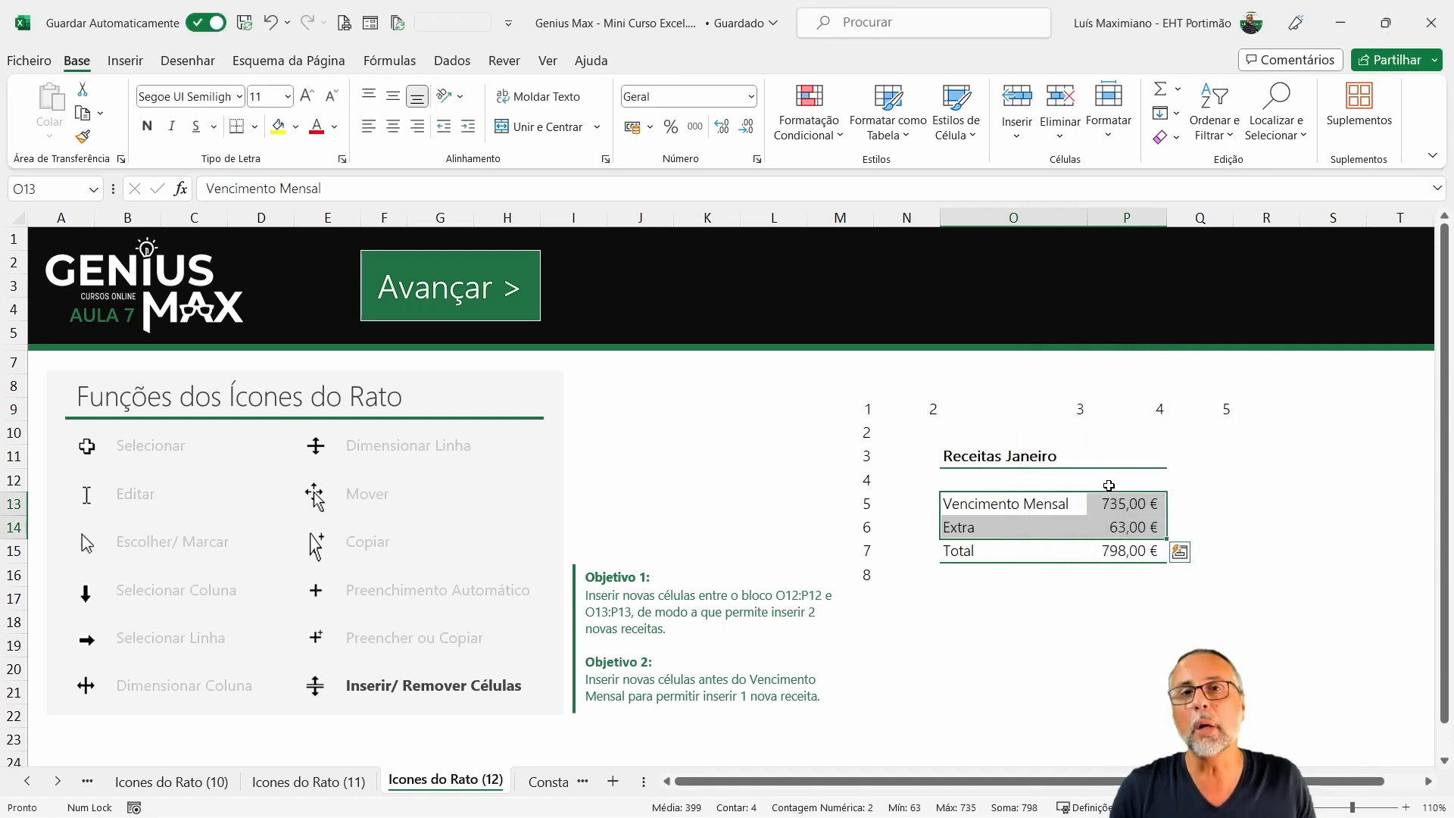